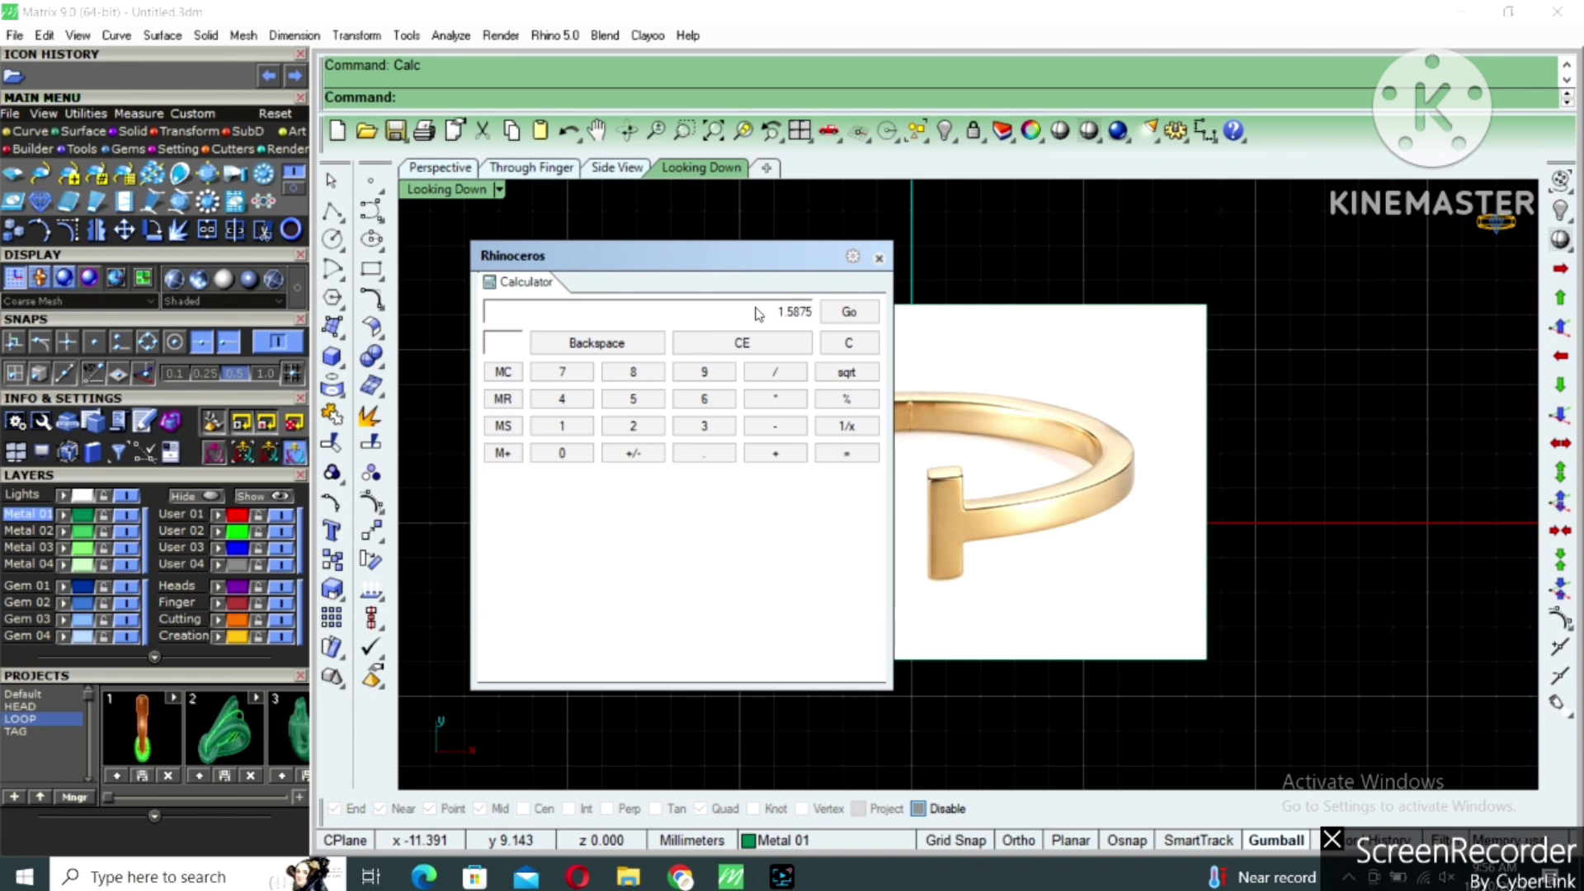
In the Through Finger view, draw a 57.15 mm diameter circle centred on the origin.
click(880, 259)
double_click(449, 189)
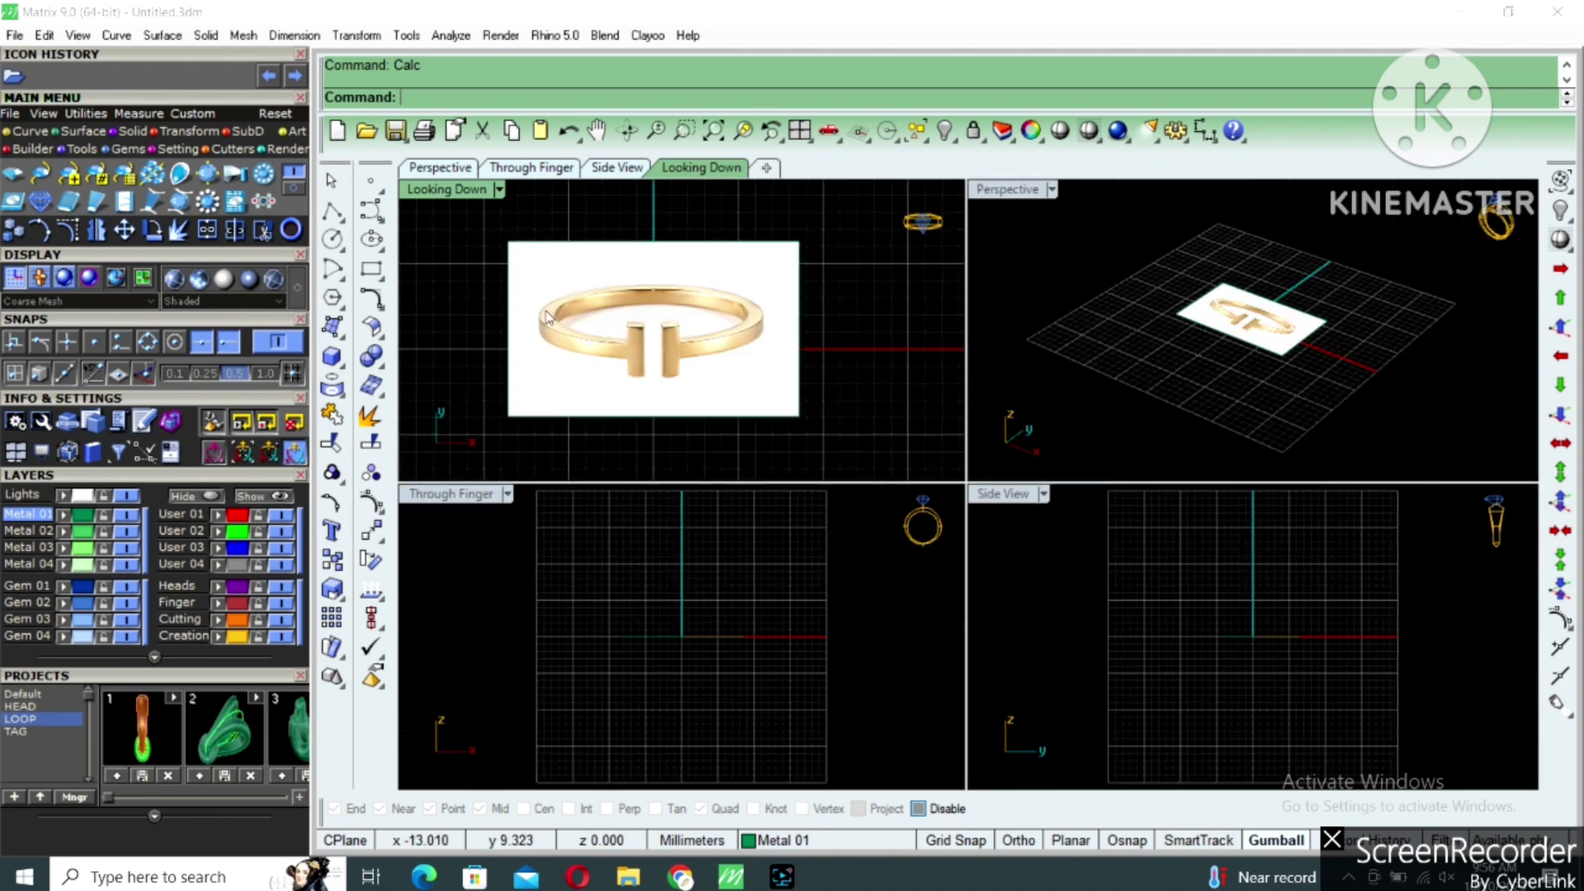
double_click(445, 496)
click(333, 238)
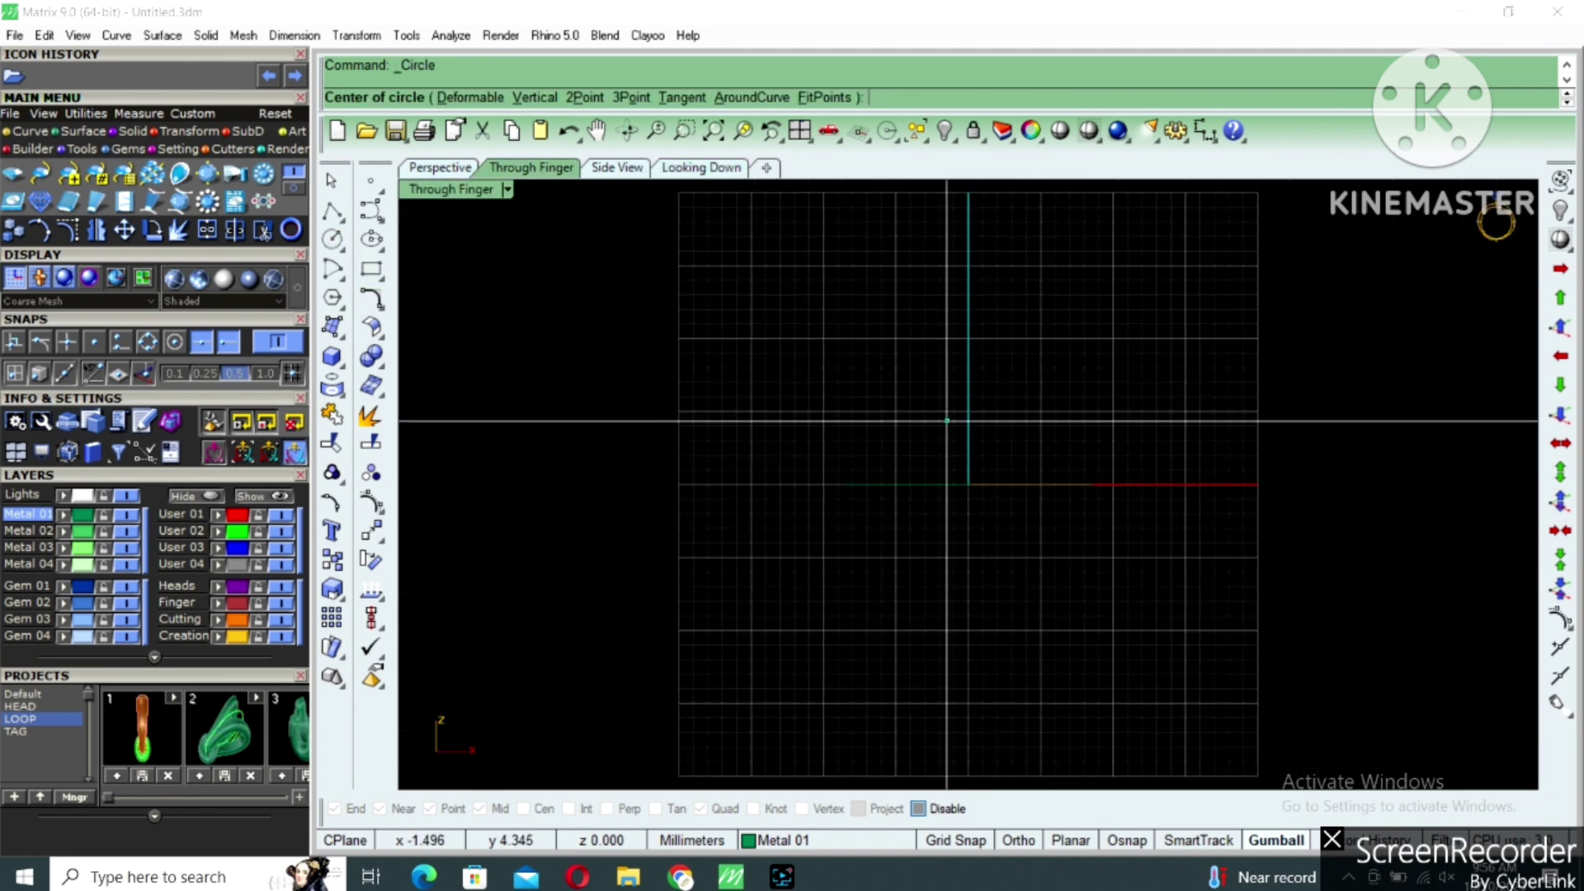
text(0)
key(Return)
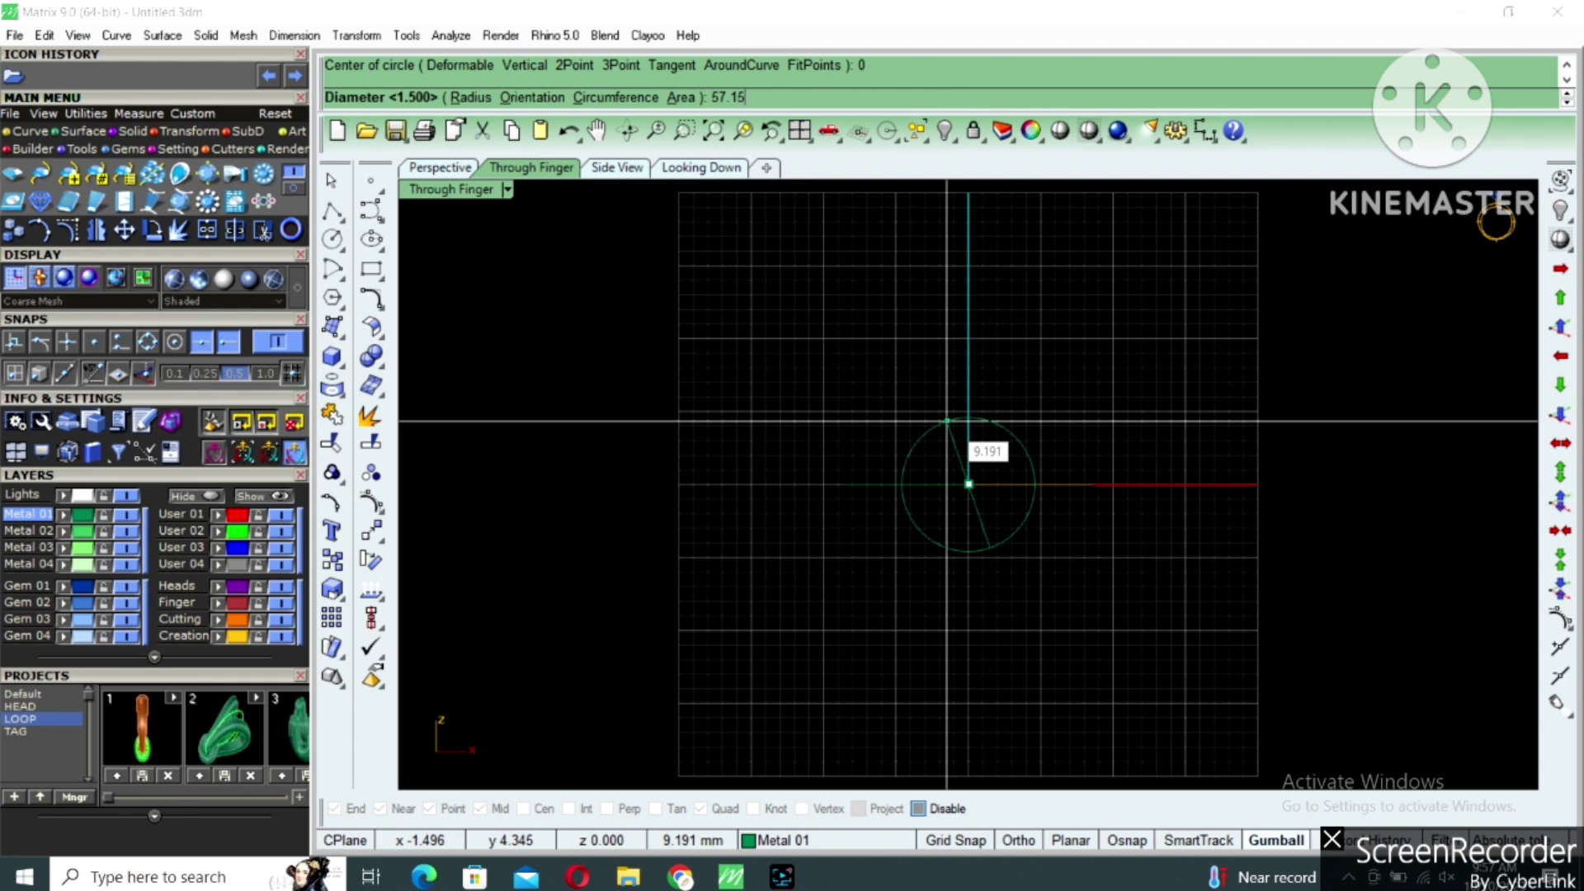
text(57.15)
key(Return)
scroll(945, 419, down, 3)
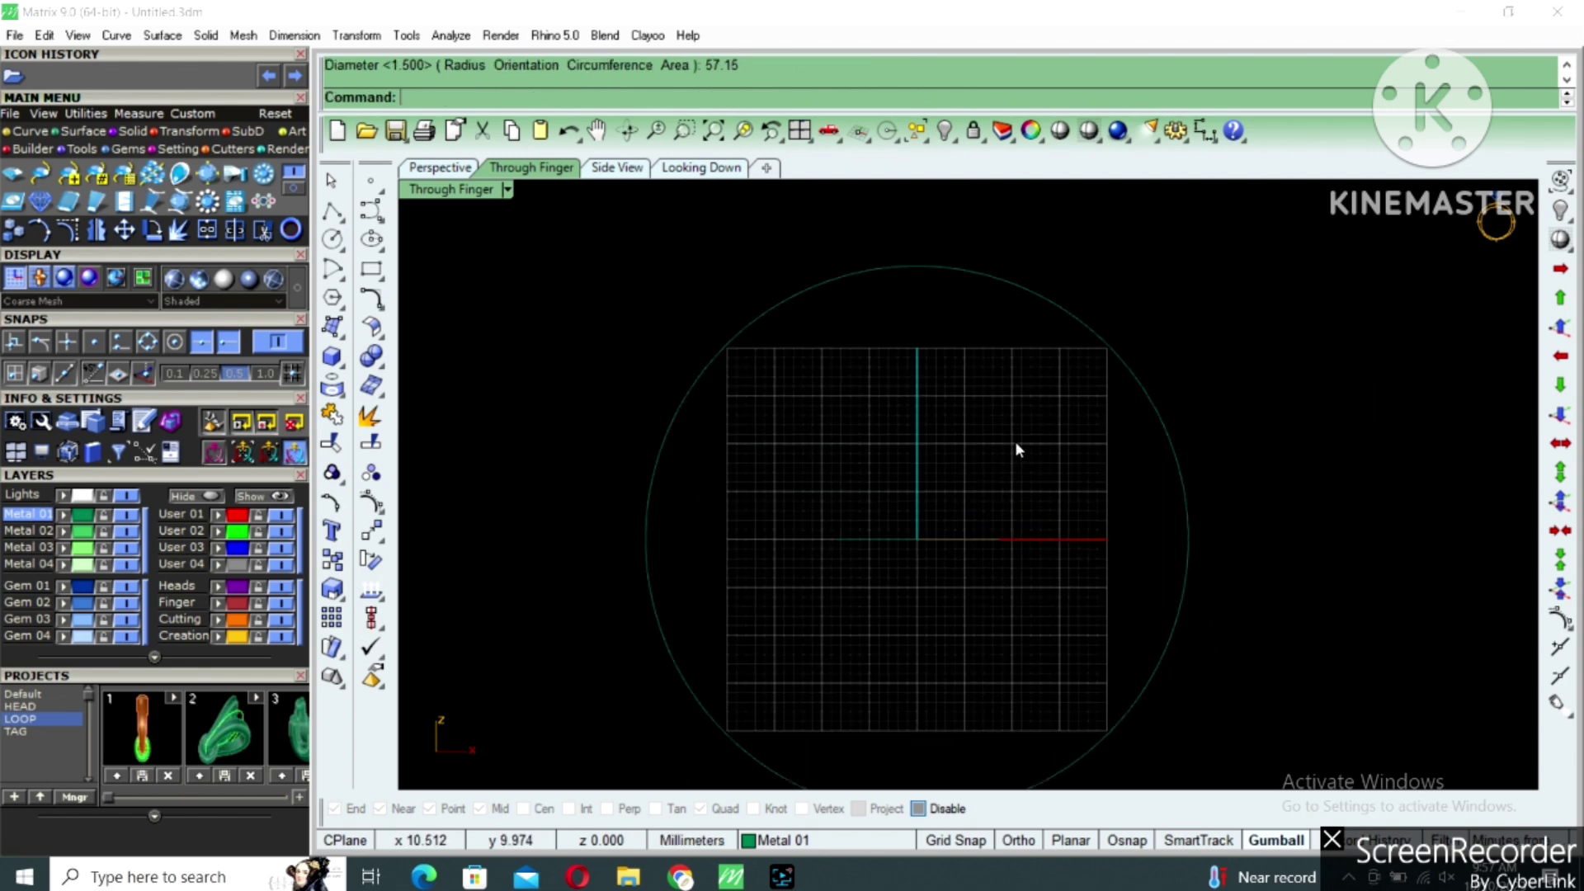
Draw a second circle of 48.15 mm diameter centred on the origin.
key(Return)
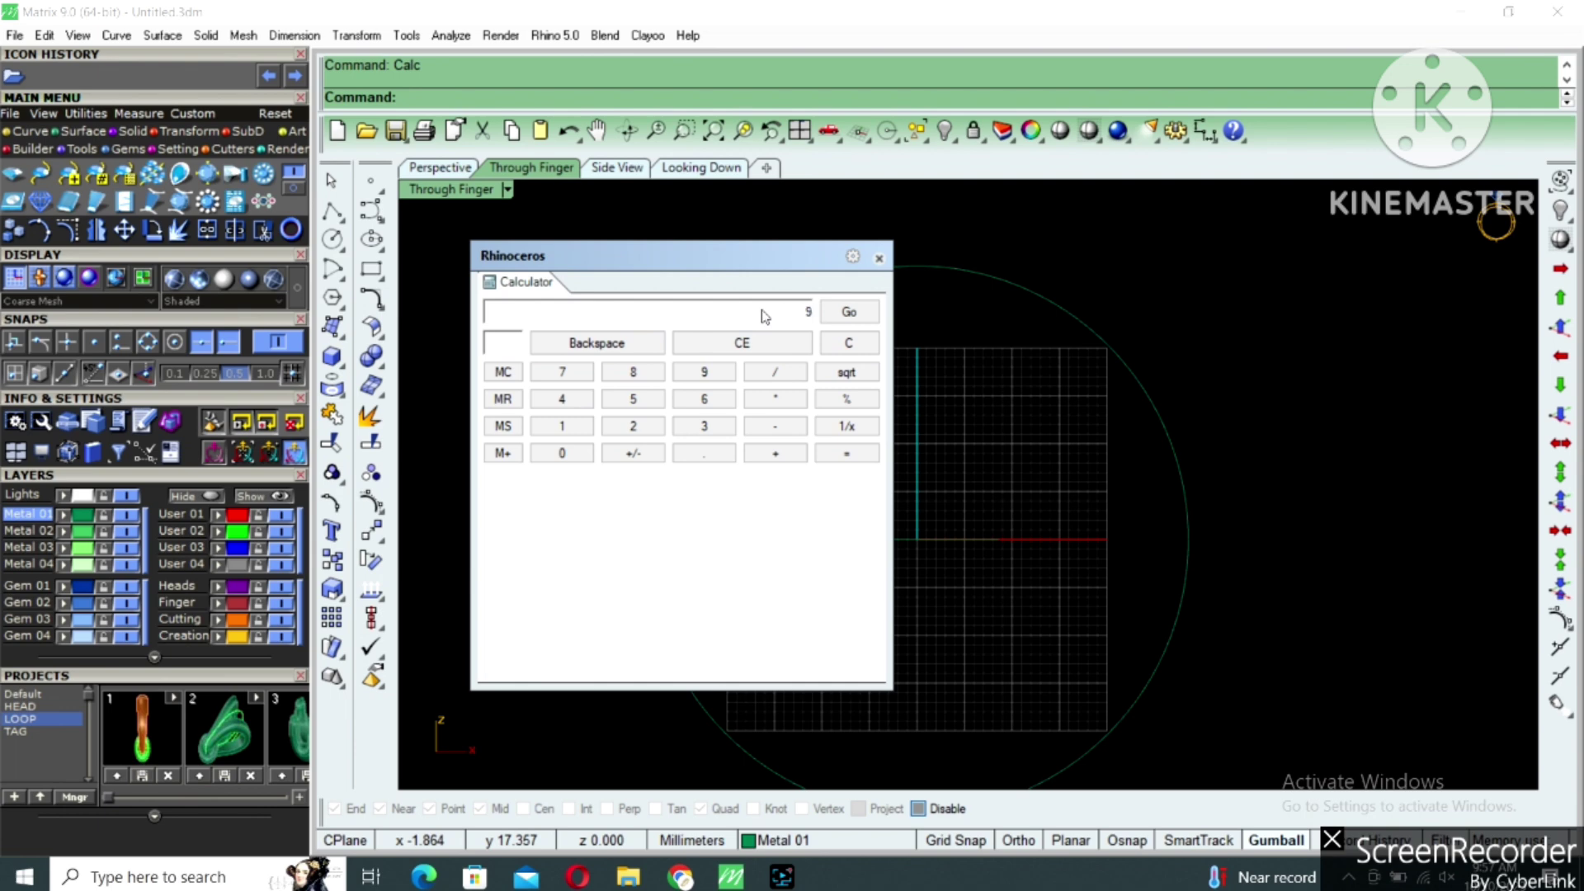
click(879, 258)
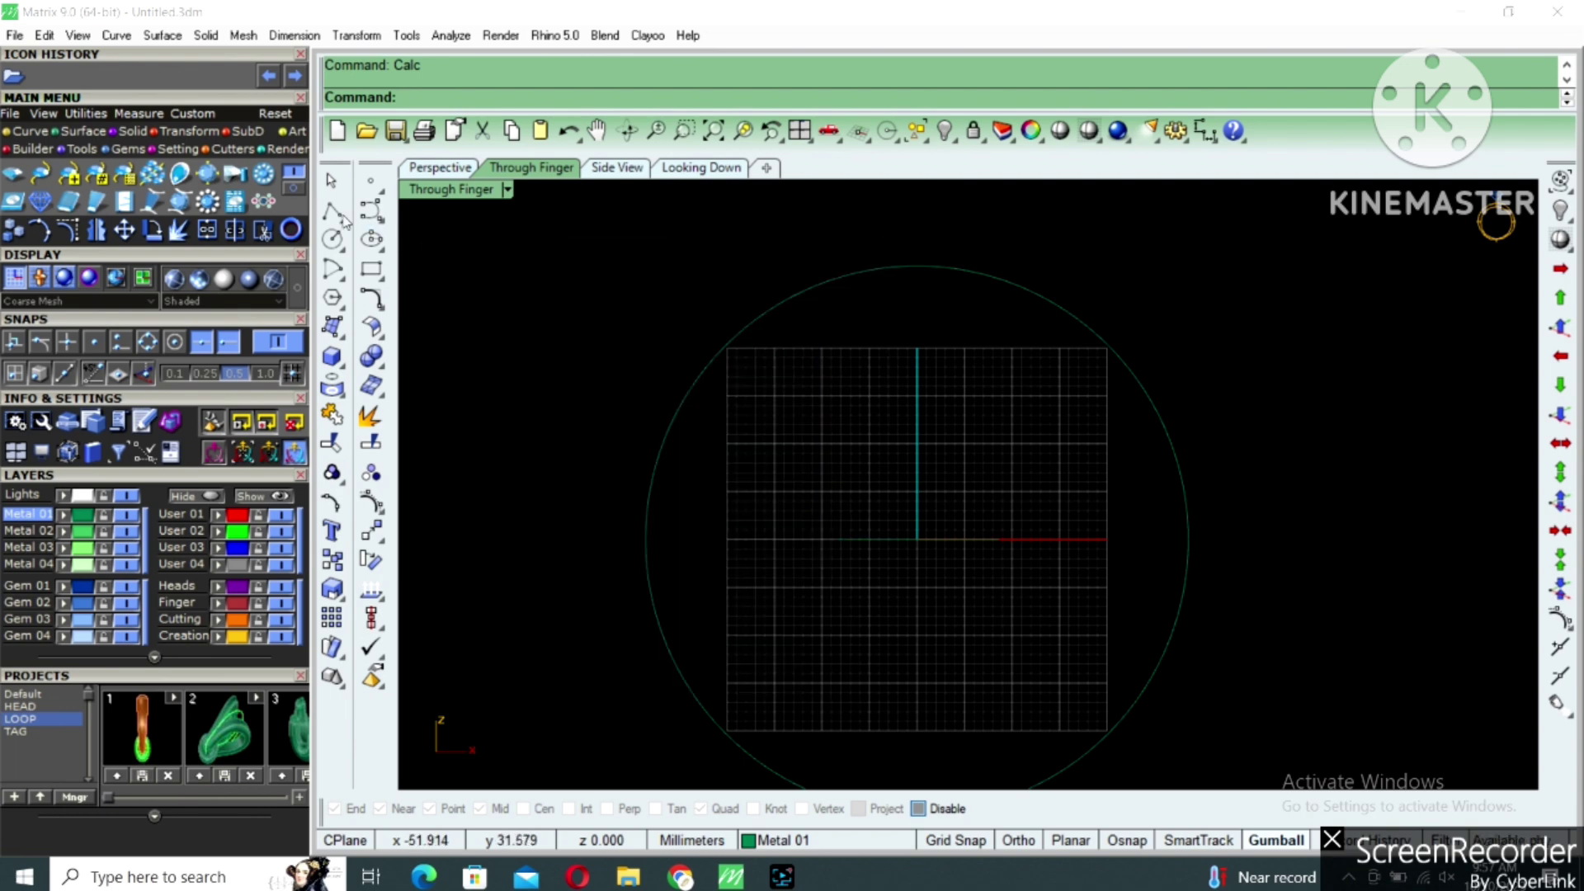
click(333, 239)
text(0)
key(Return)
text(48.15)
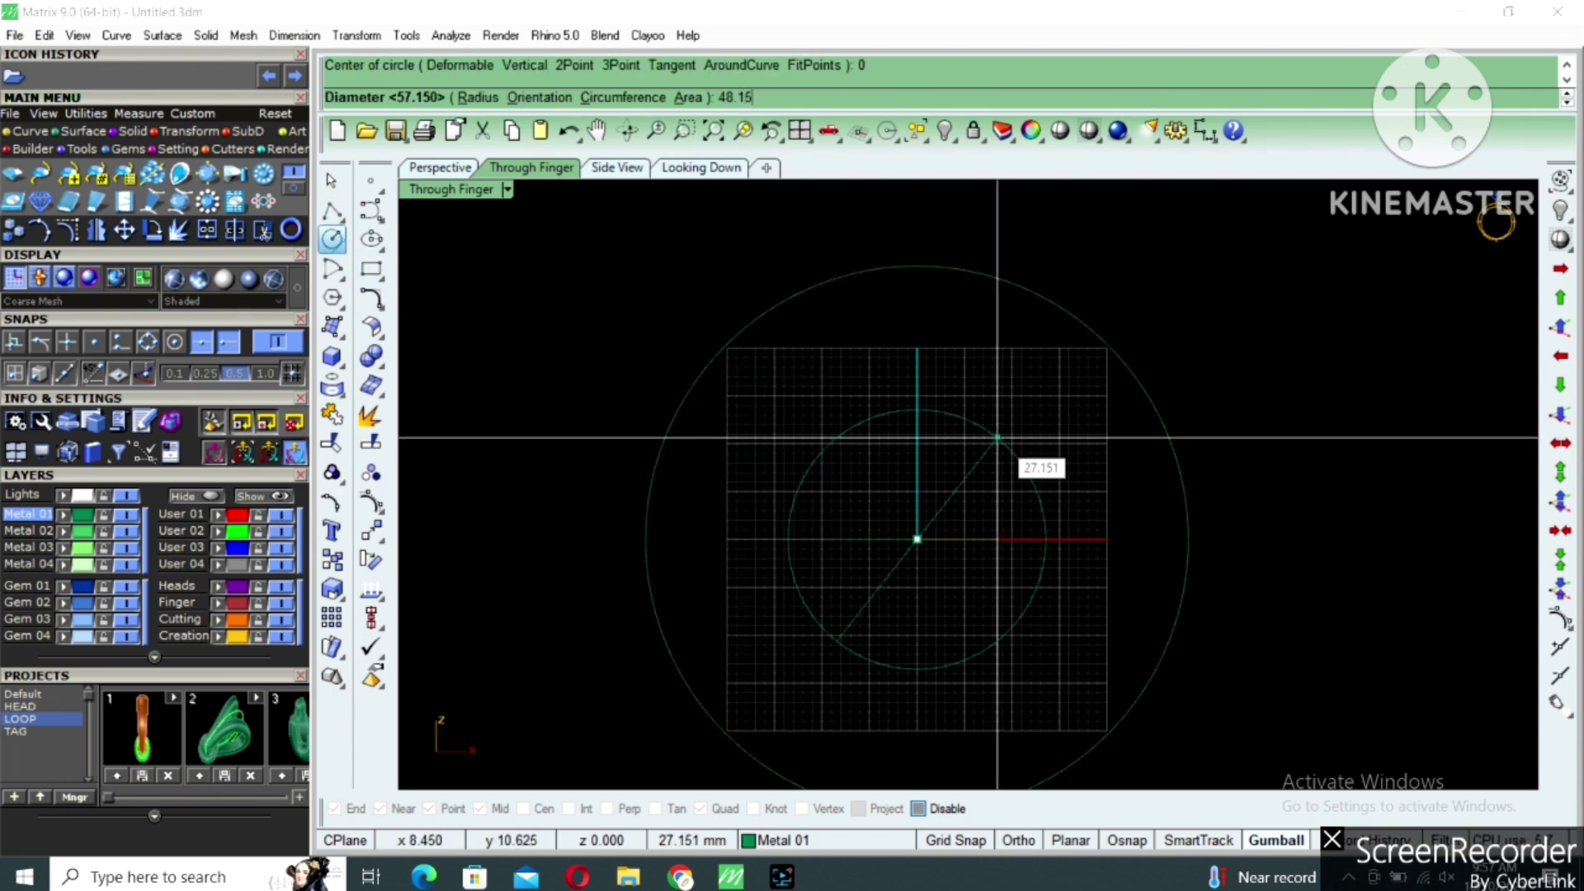
key(Return)
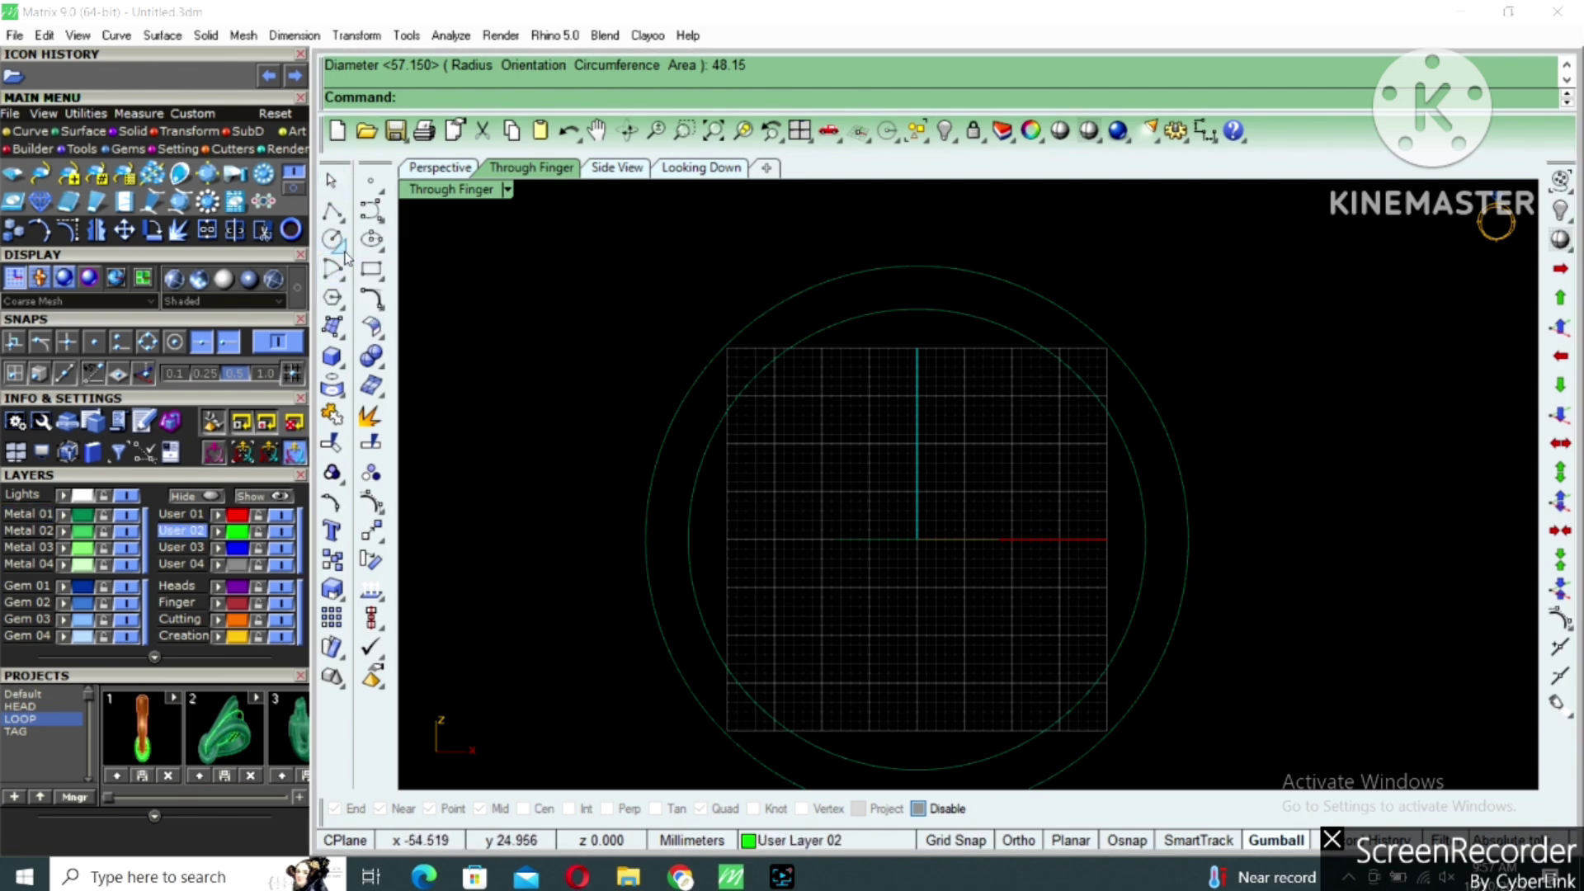
Draw an ellipse by diameter, spanning the outer circle's full width and reaching the top of the inner circle.
click(373, 244)
click(436, 253)
key(F3)
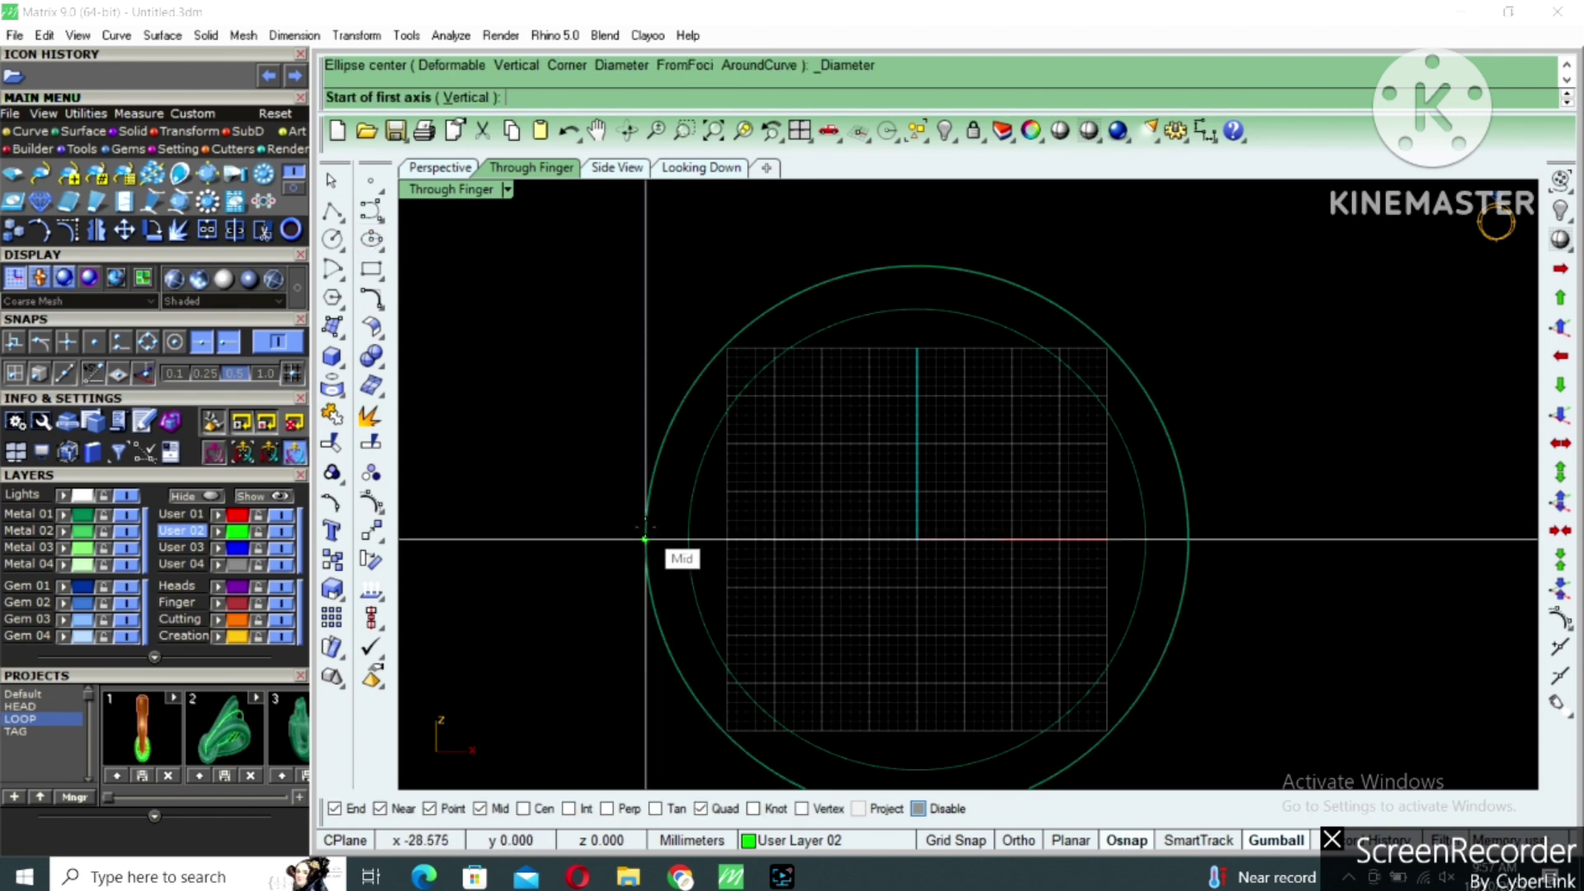
click(645, 538)
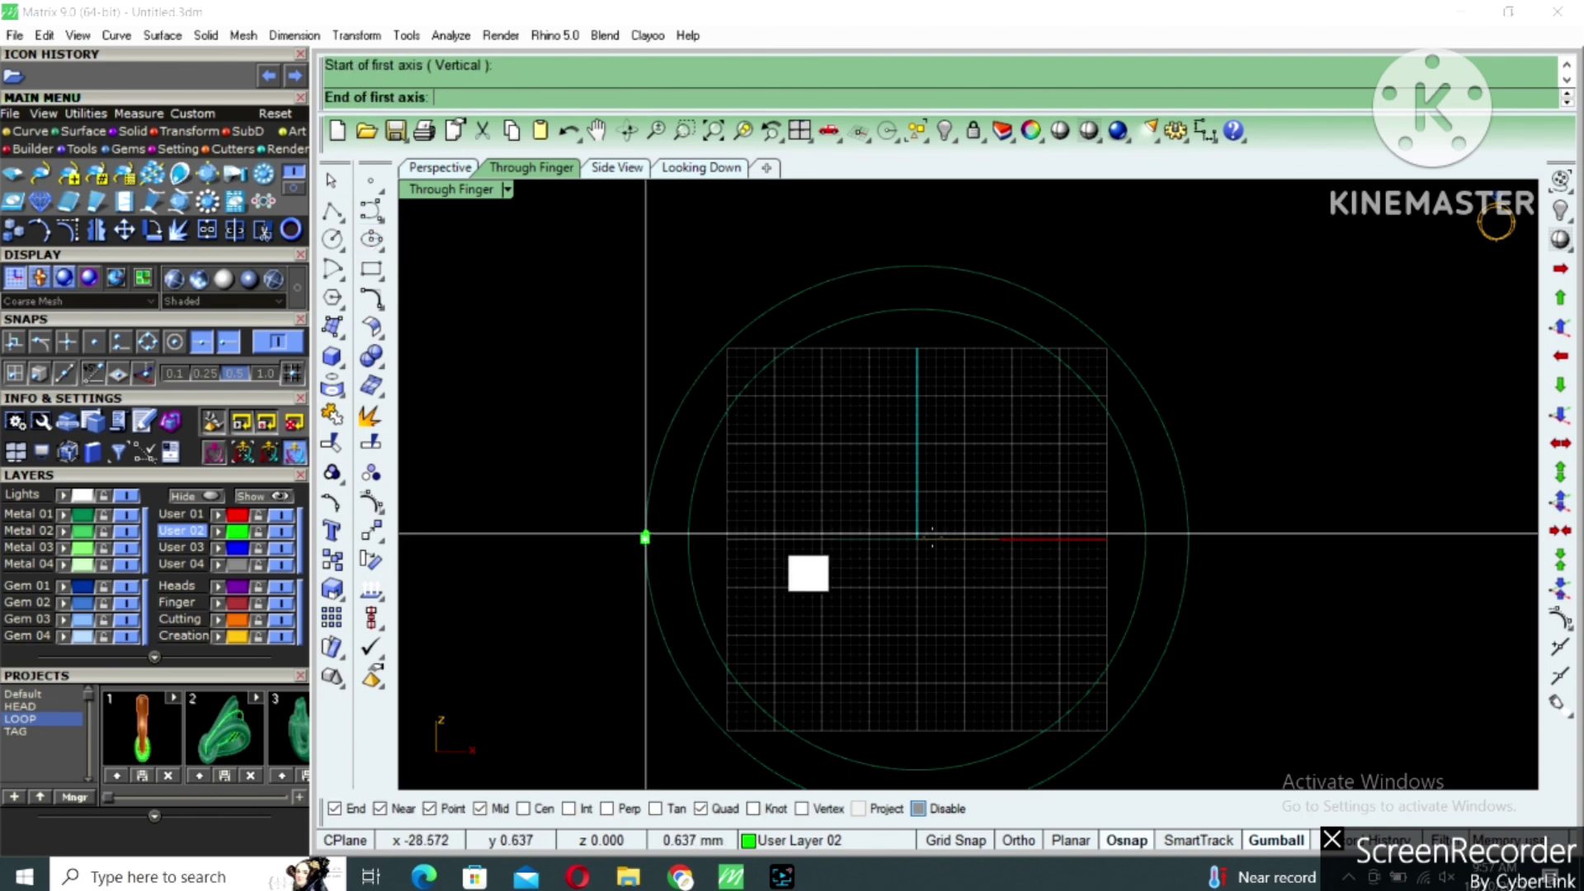
click(1188, 538)
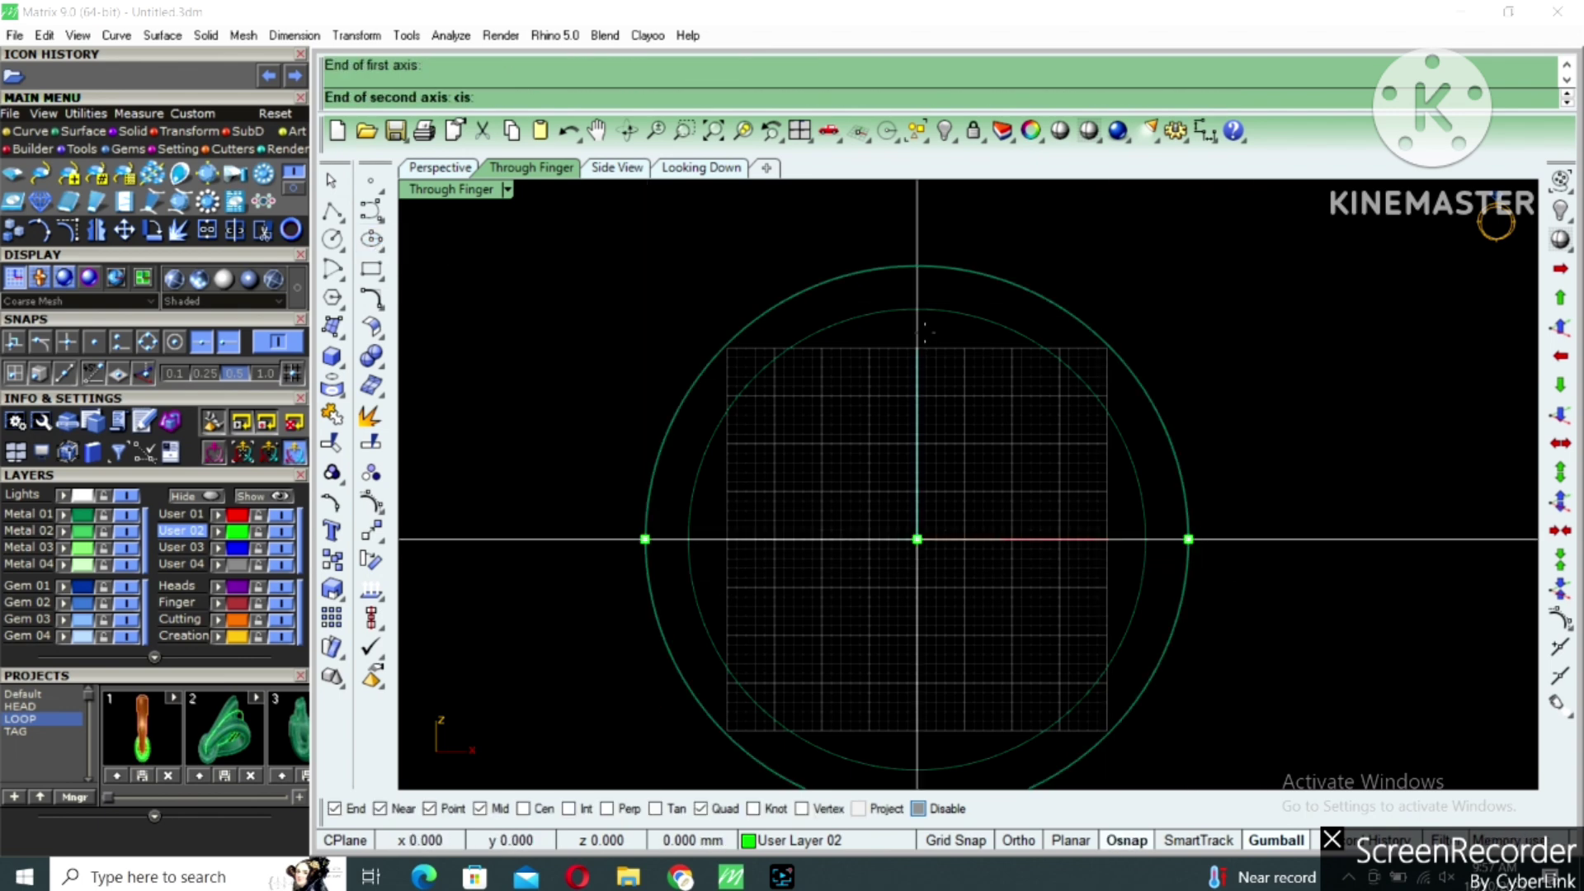
click(917, 314)
Delete both guide circles, keeping only the ellipse.
click(1082, 378)
key(Delete)
click(1101, 345)
key(Delete)
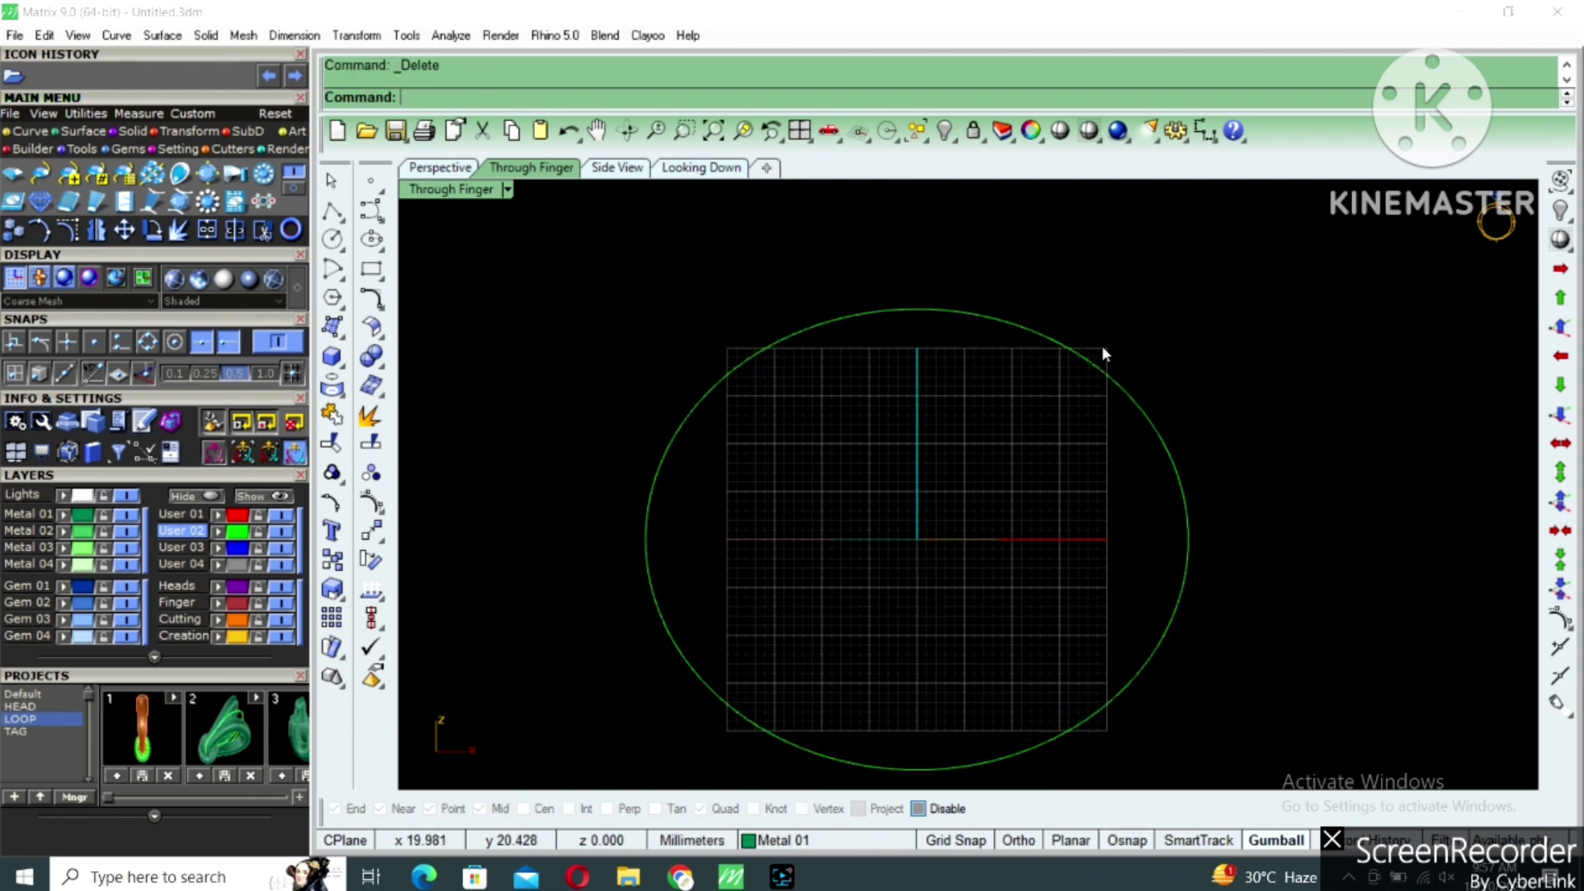
Move the ellipse to the User 01 layer.
click(1084, 358)
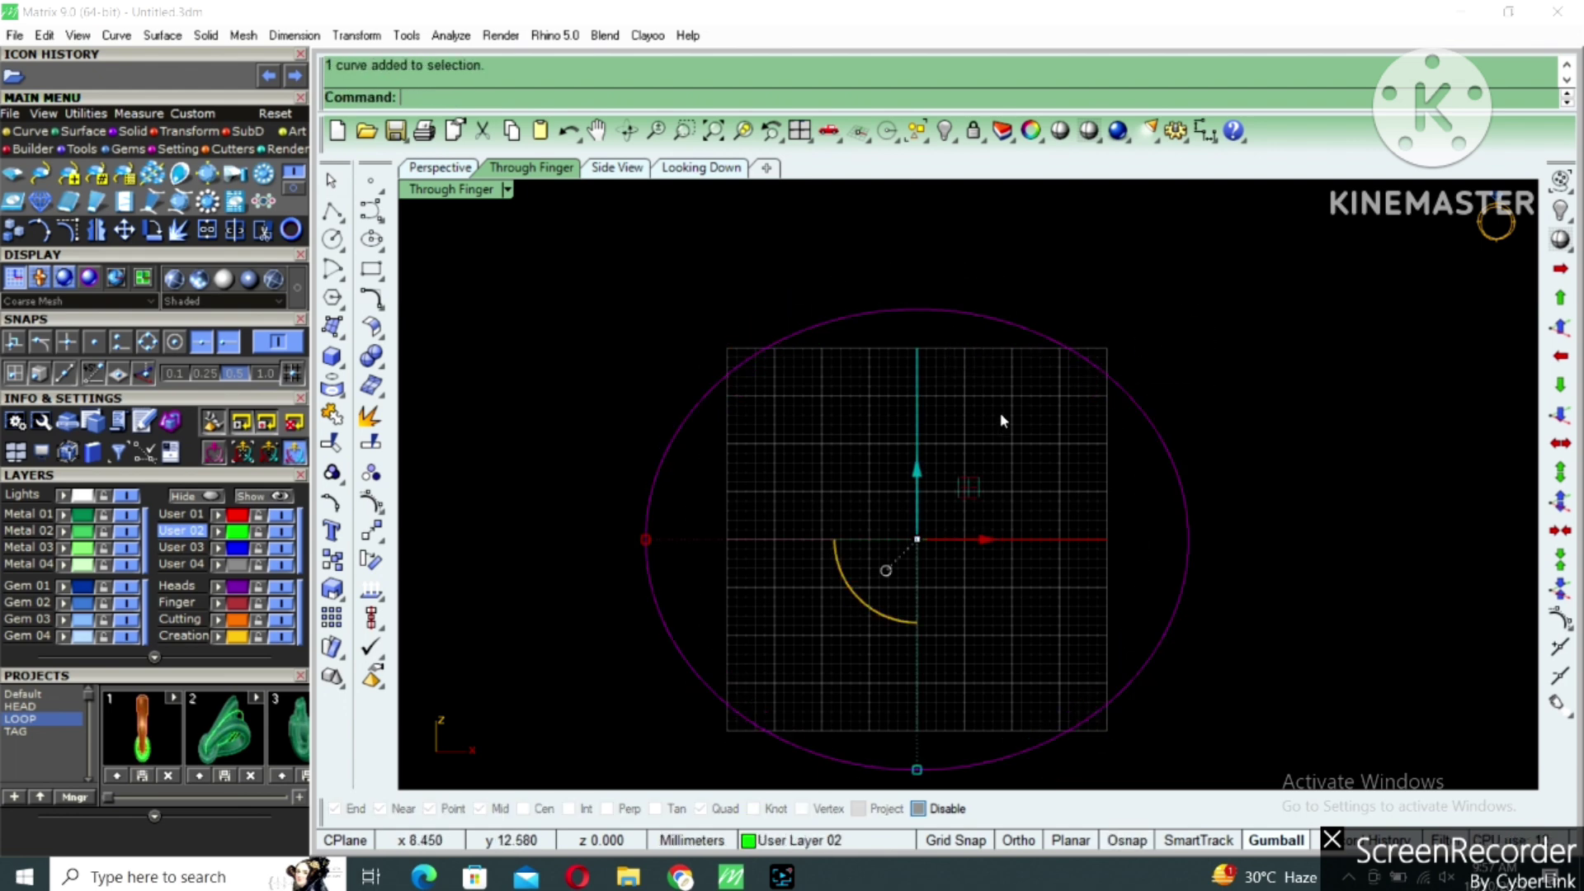
click(218, 514)
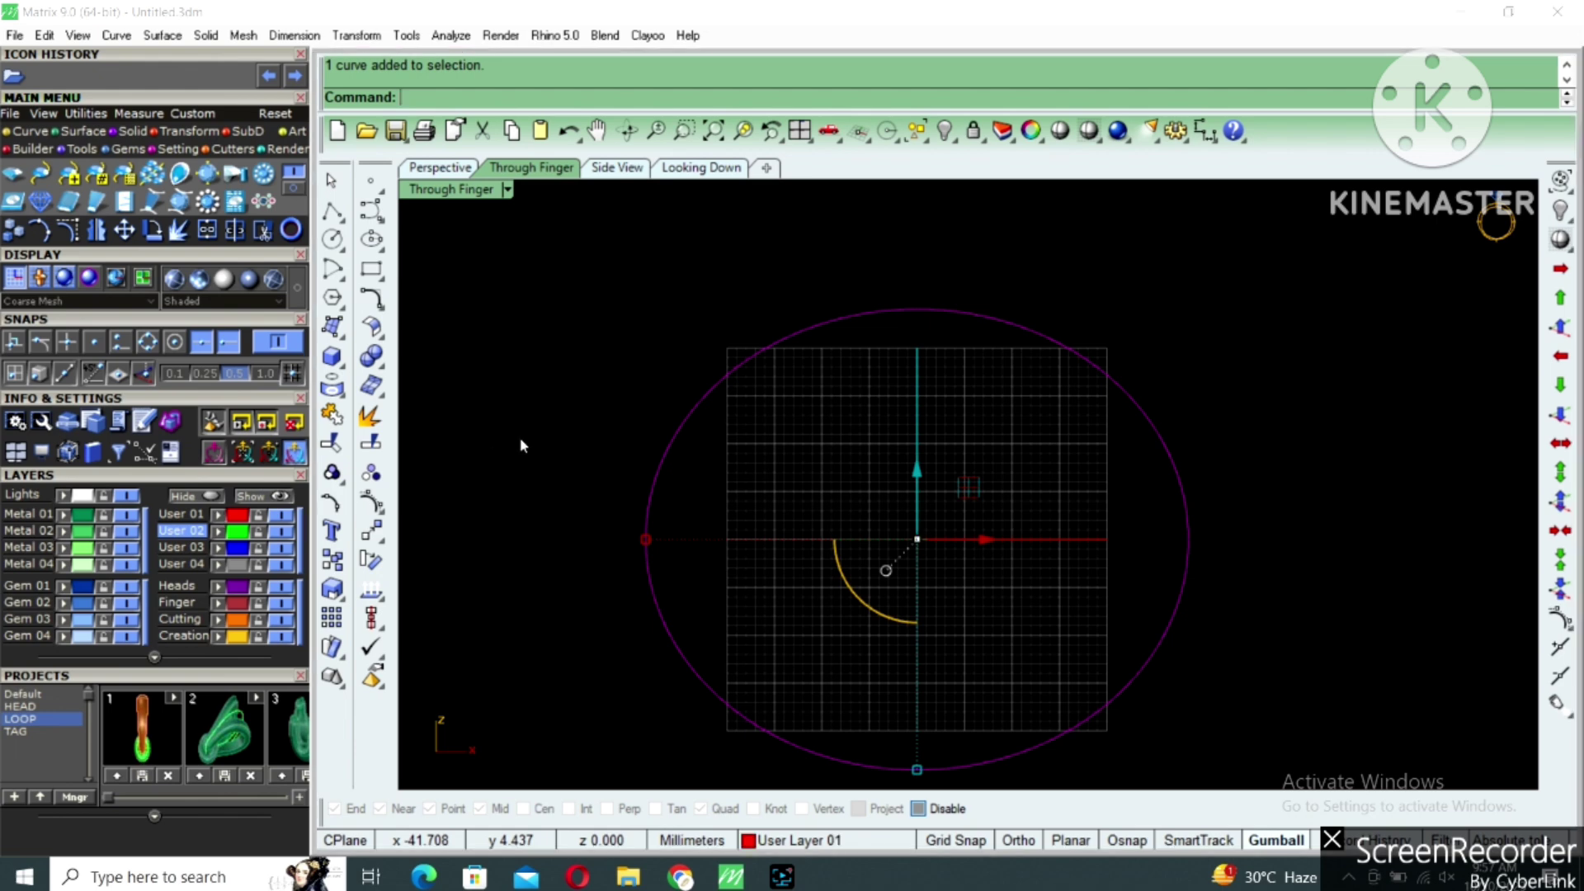
click(564, 403)
Offset the ellipse outward to create a larger concentric outline.
drag(1469, 238, 1068, 464)
right_drag(790, 594, 824, 513)
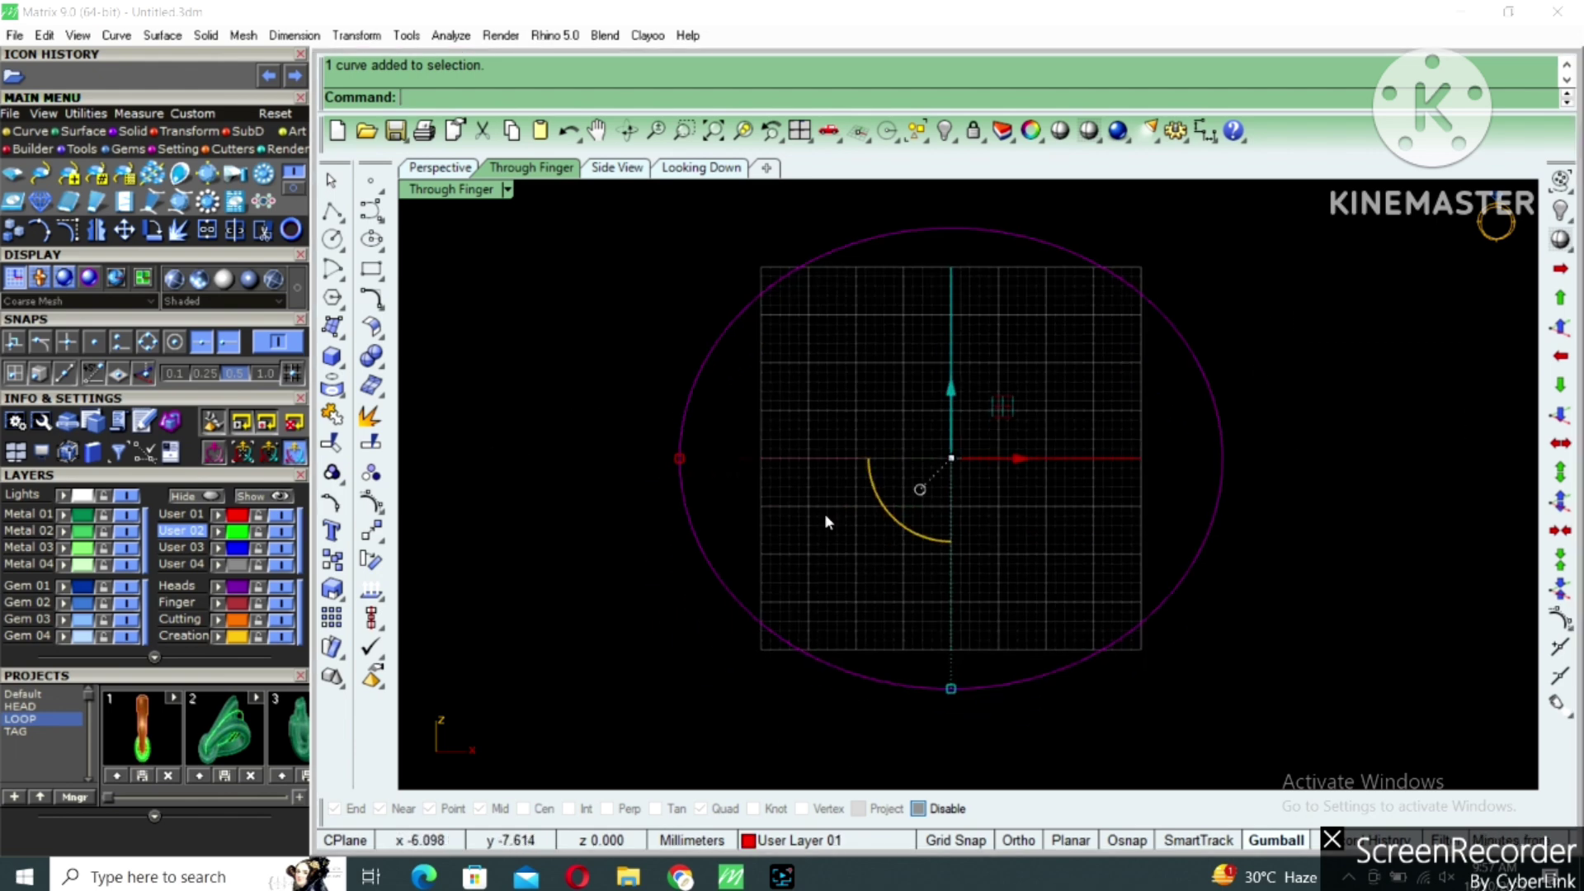
click(334, 240)
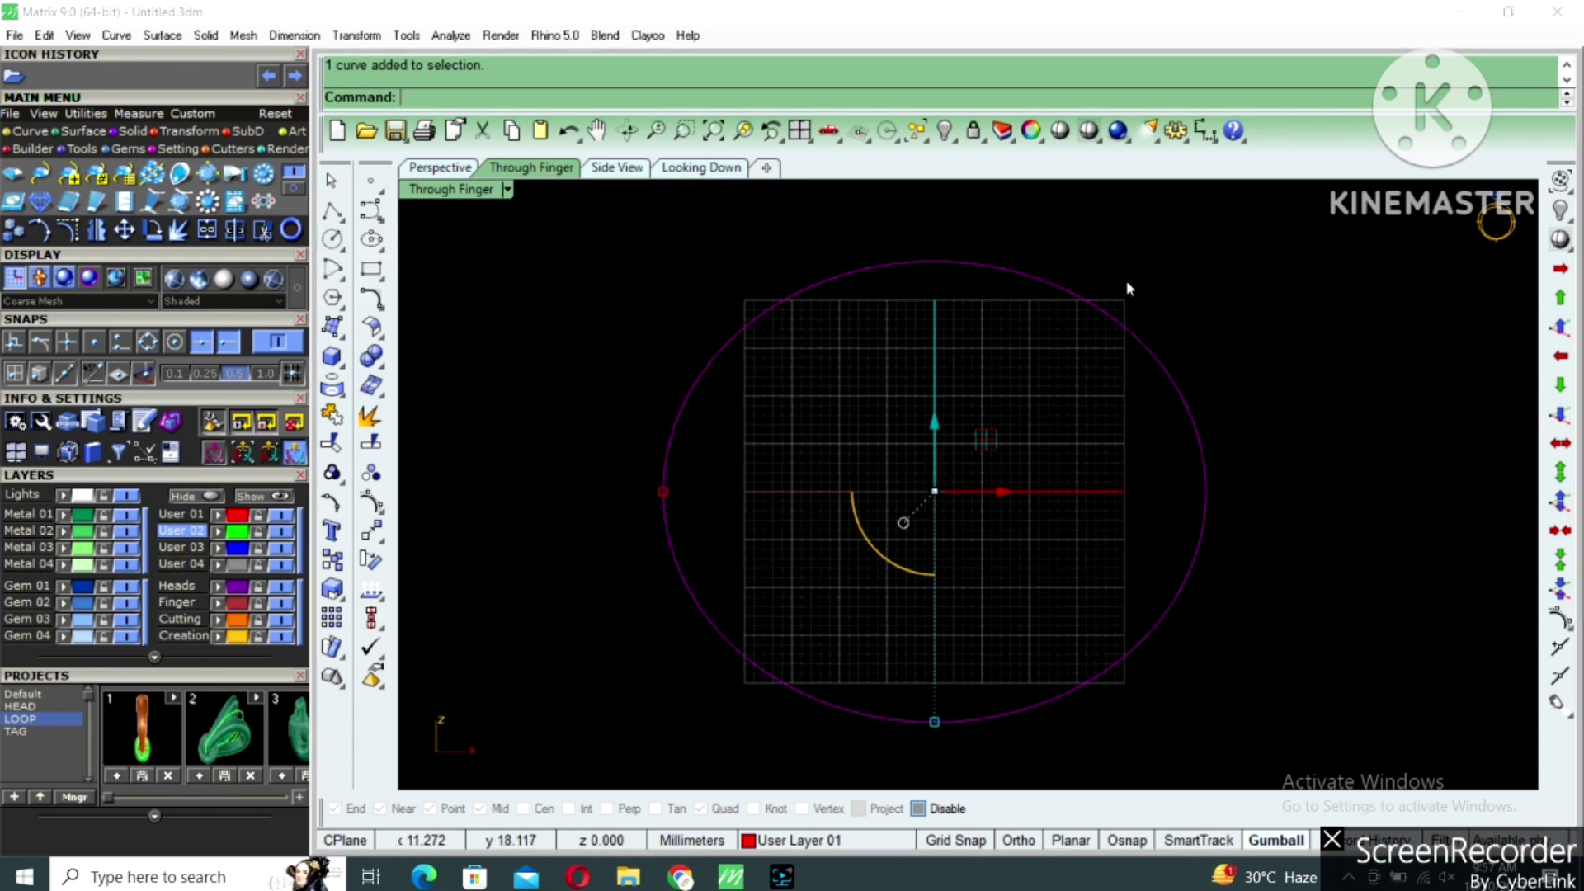
right_drag(951, 399, 1033, 363)
right_click(1418, 510)
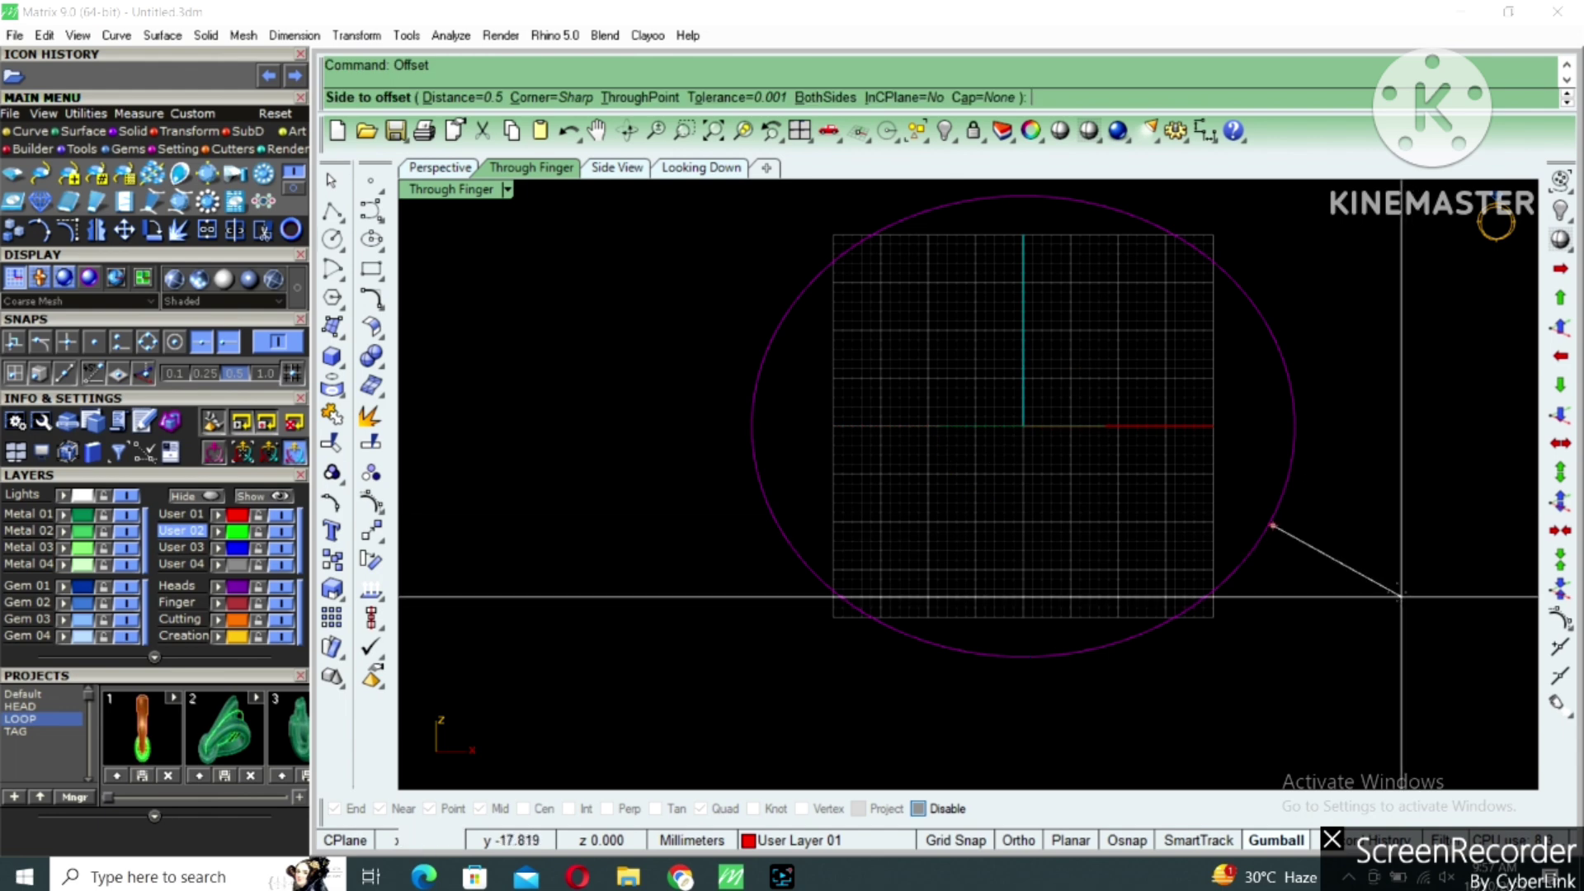
right_drag(1400, 590, 1354, 698)
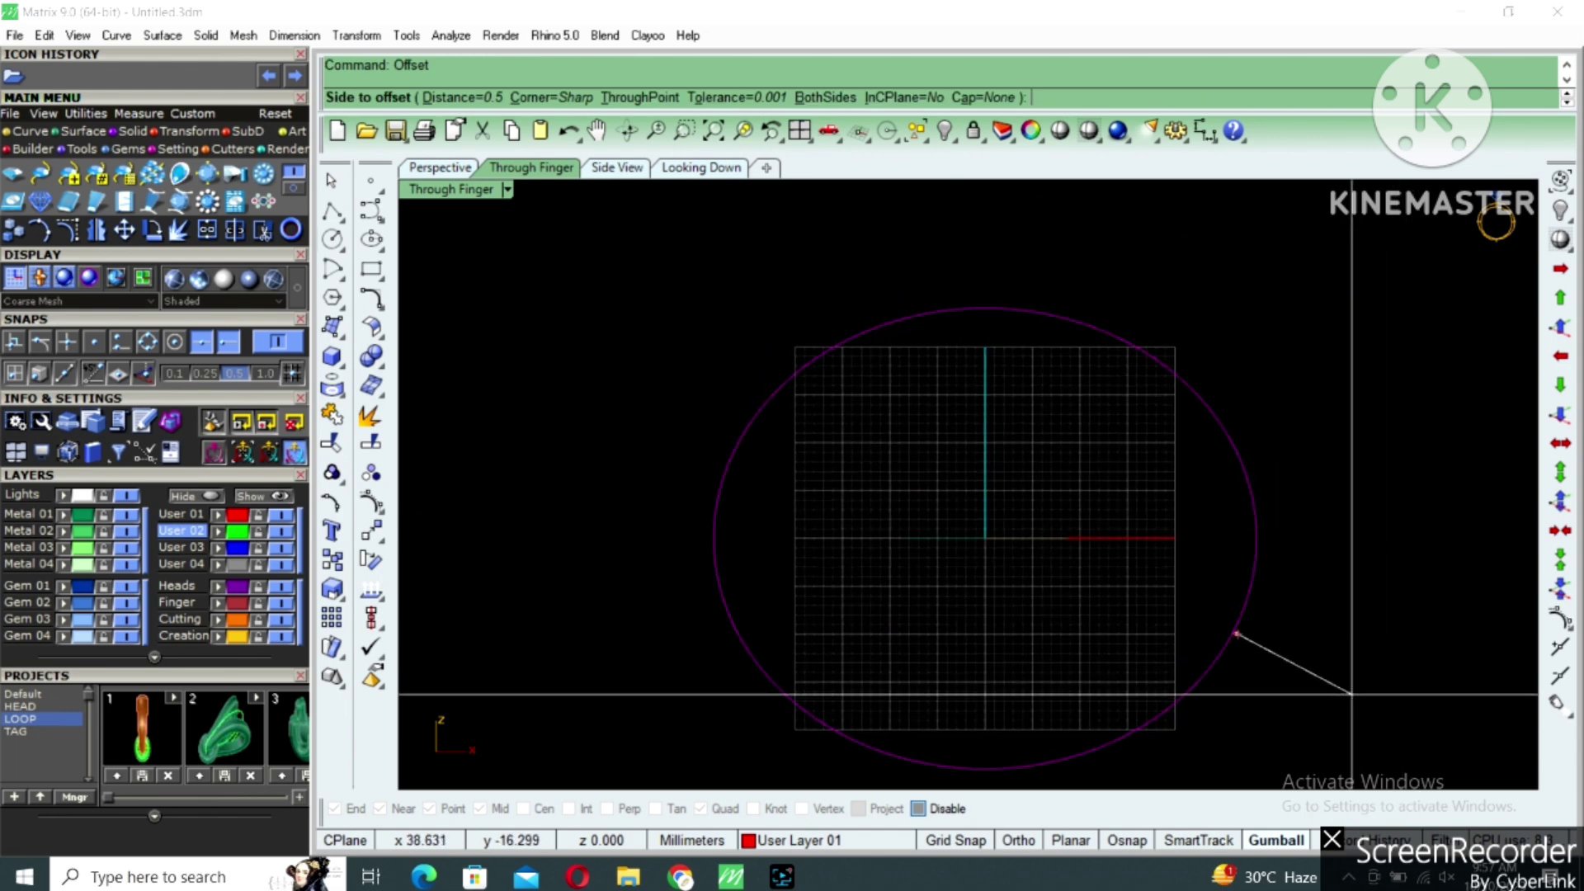
key(Return)
click(1352, 696)
scroll(1328, 692, down, 4)
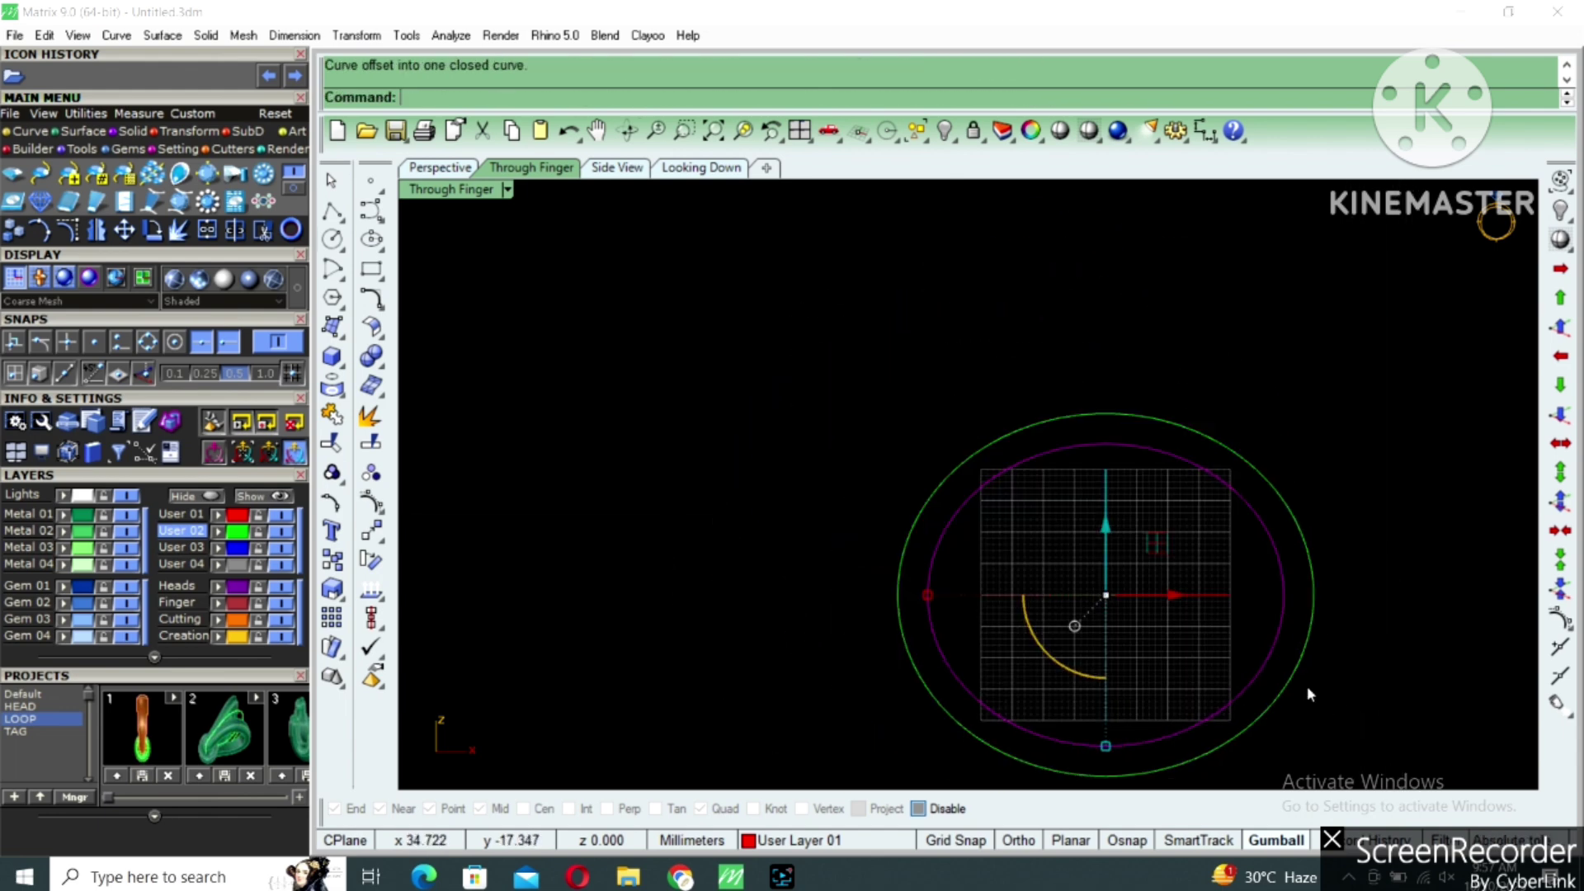
Select the outer and inner outlines and put both on the User 01 layer.
right_drag(1307, 685, 1275, 609)
click(1252, 355)
drag(1252, 355, 1126, 379)
right_drag(1125, 384, 1065, 419)
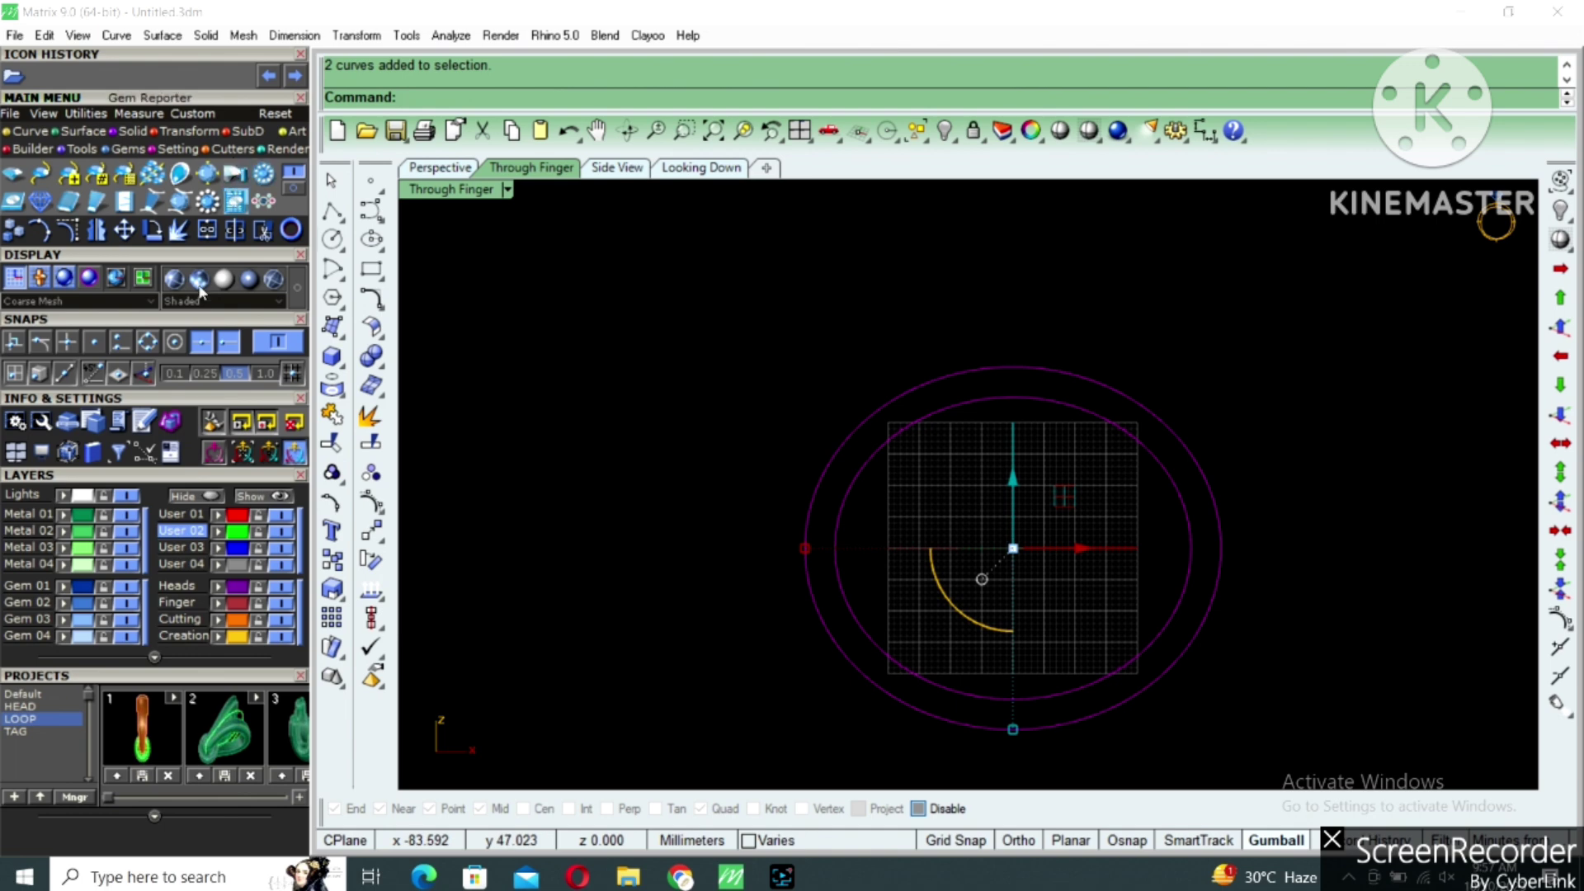
click(218, 515)
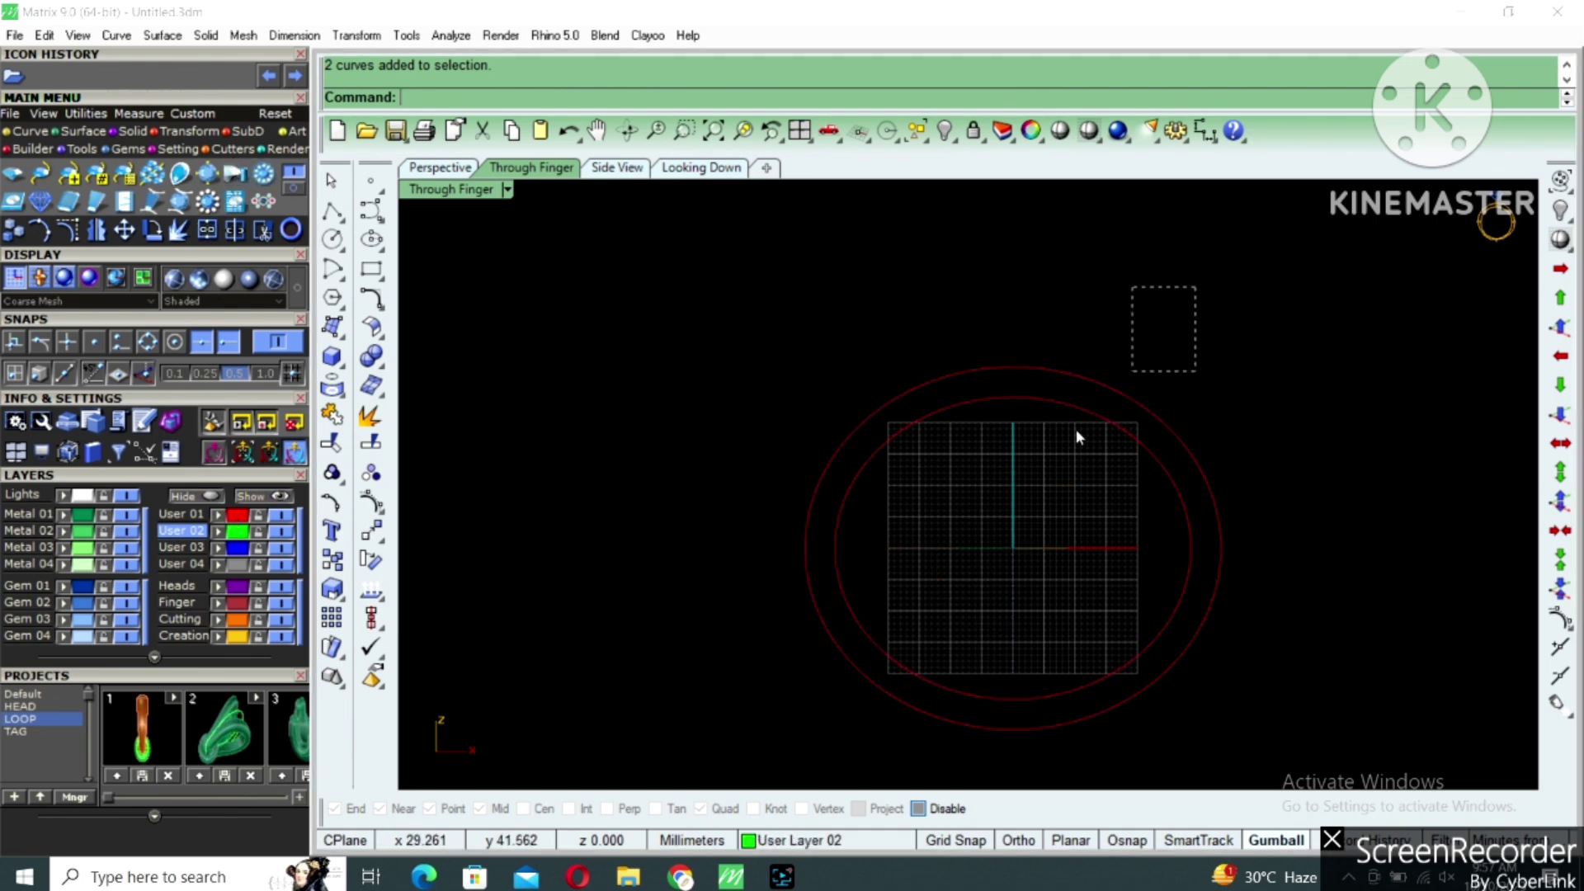
In the Looking Down view, enlarge the reference picture with Scale2D about the origin until its half-width roughly matches the outline, about 29.4 mm.
click(701, 167)
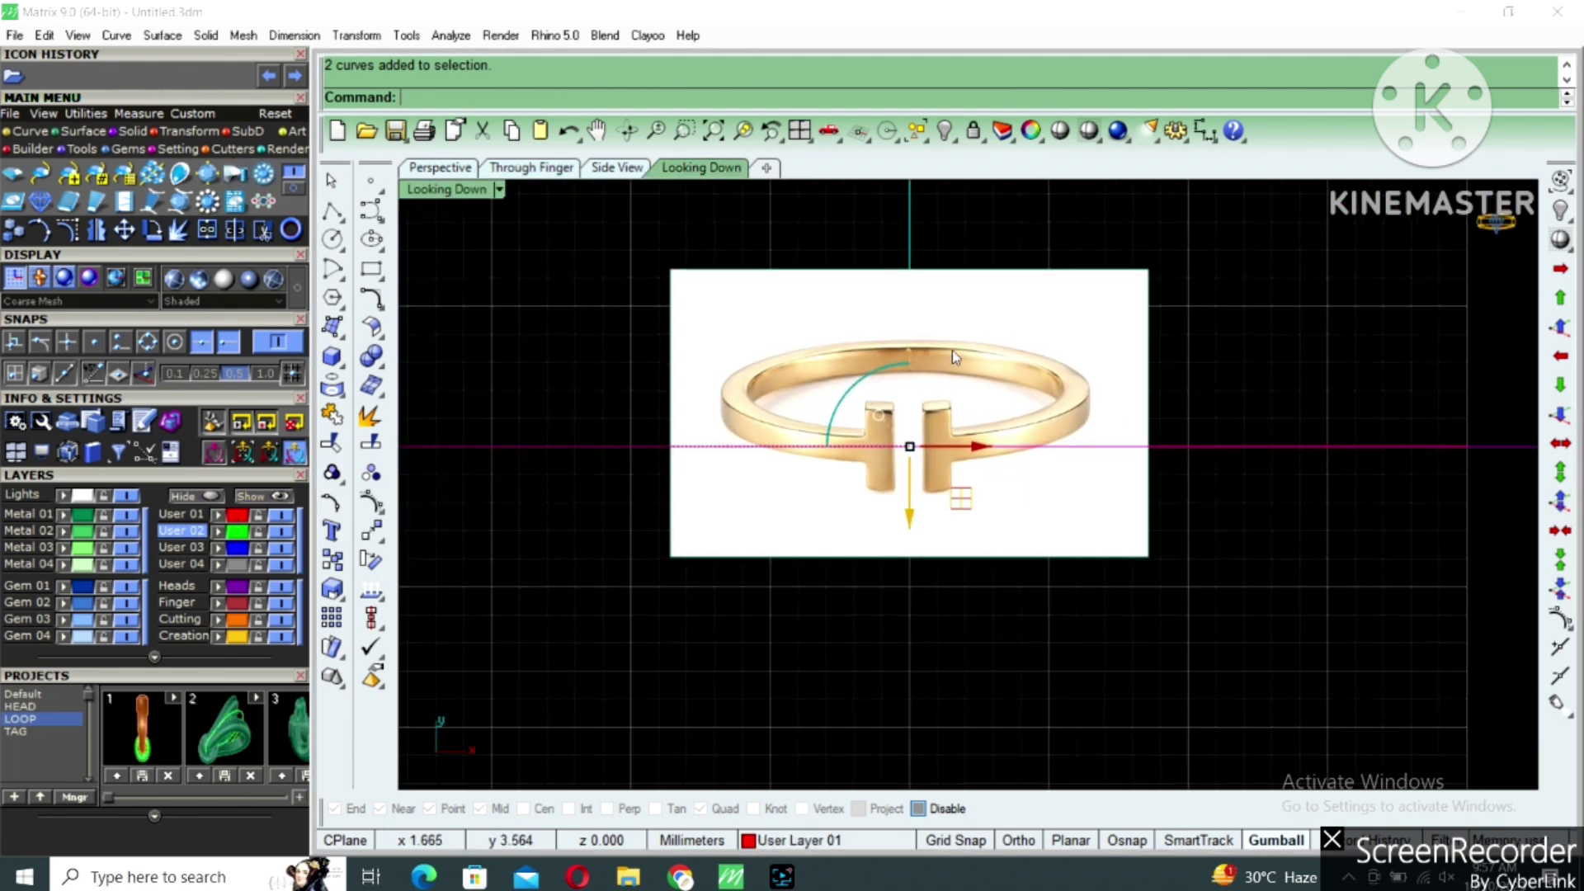
scroll(976, 369, down, 6)
click(987, 352)
right_drag(1063, 340, 1058, 382)
text(2d)
key(Return)
text(0)
key(Return)
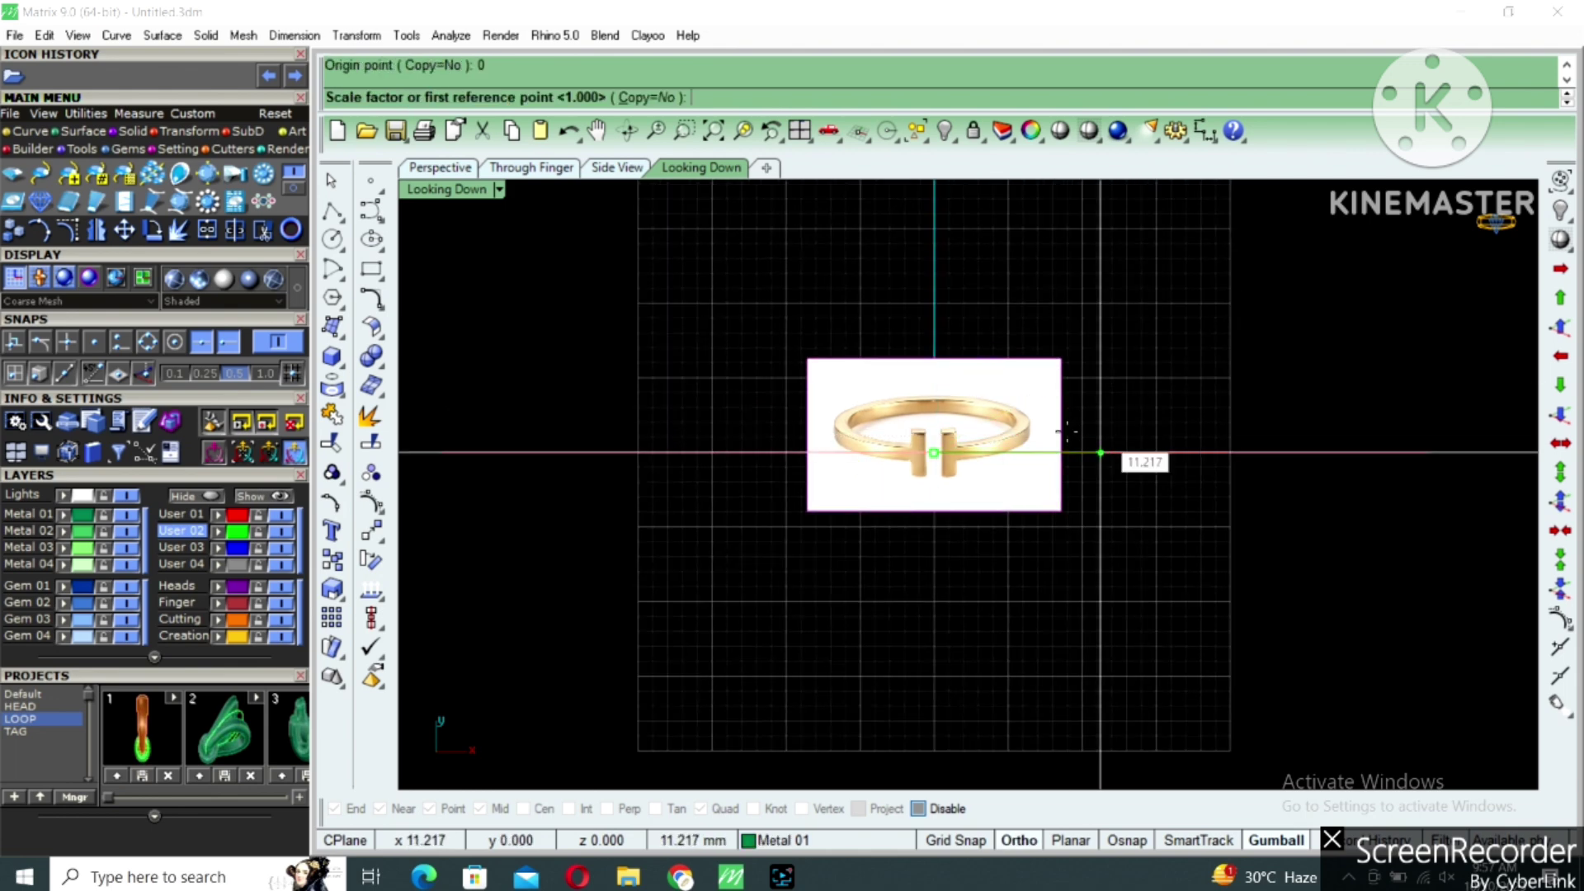
click(1035, 428)
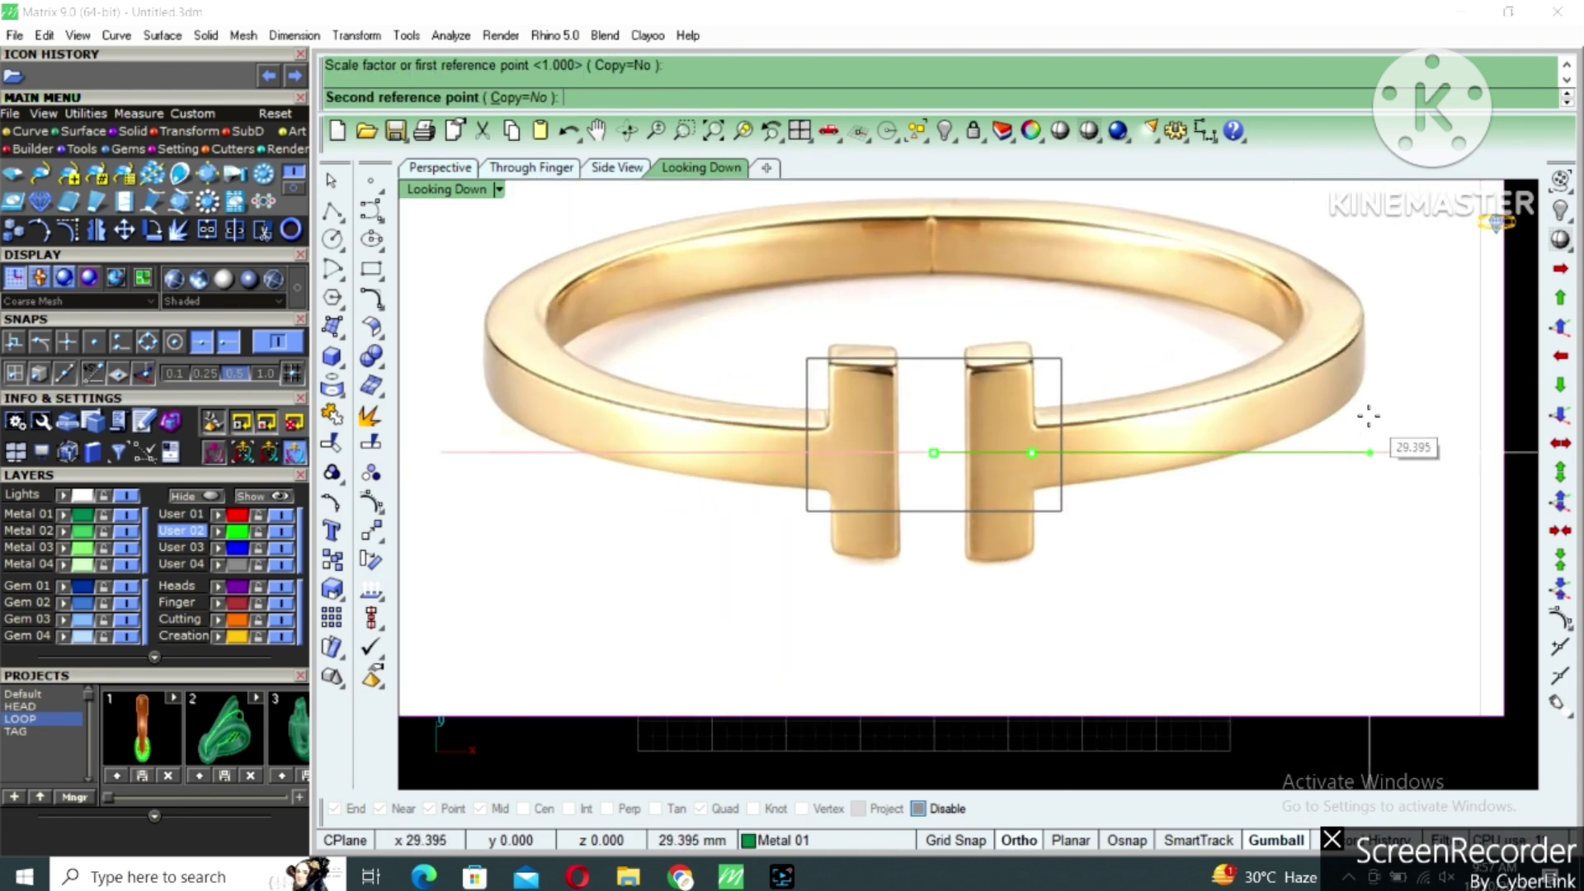
click(1368, 417)
Scale the reference picture up slightly more about the origin to fit the pictured band to the outer outline's width.
scroll(1043, 396, down, 3)
key(Return)
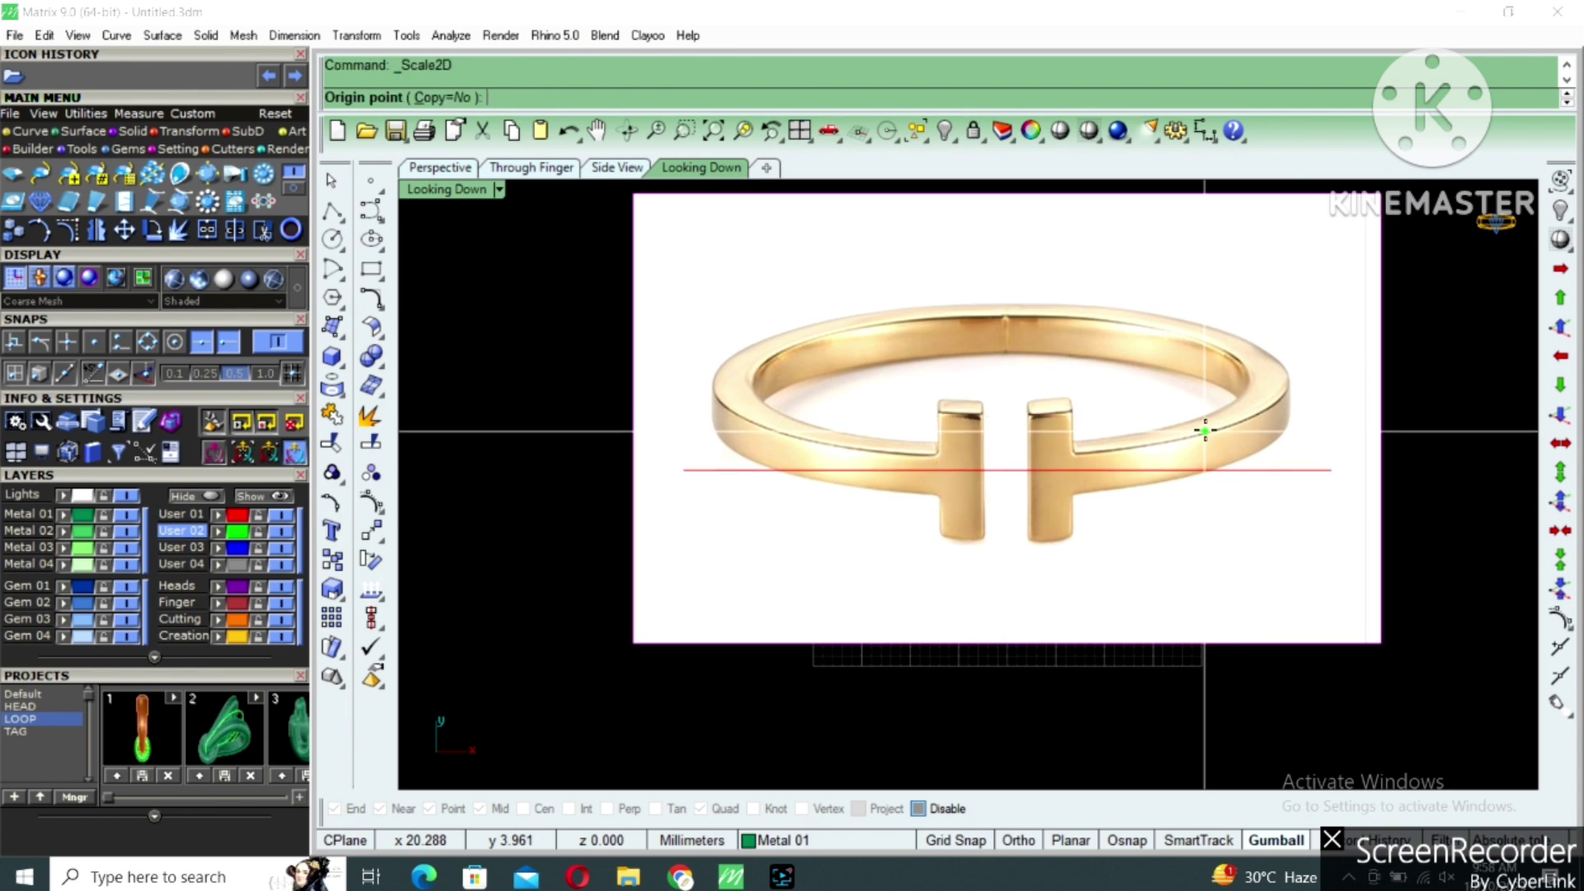
text(0)
key(Return)
click(1304, 422)
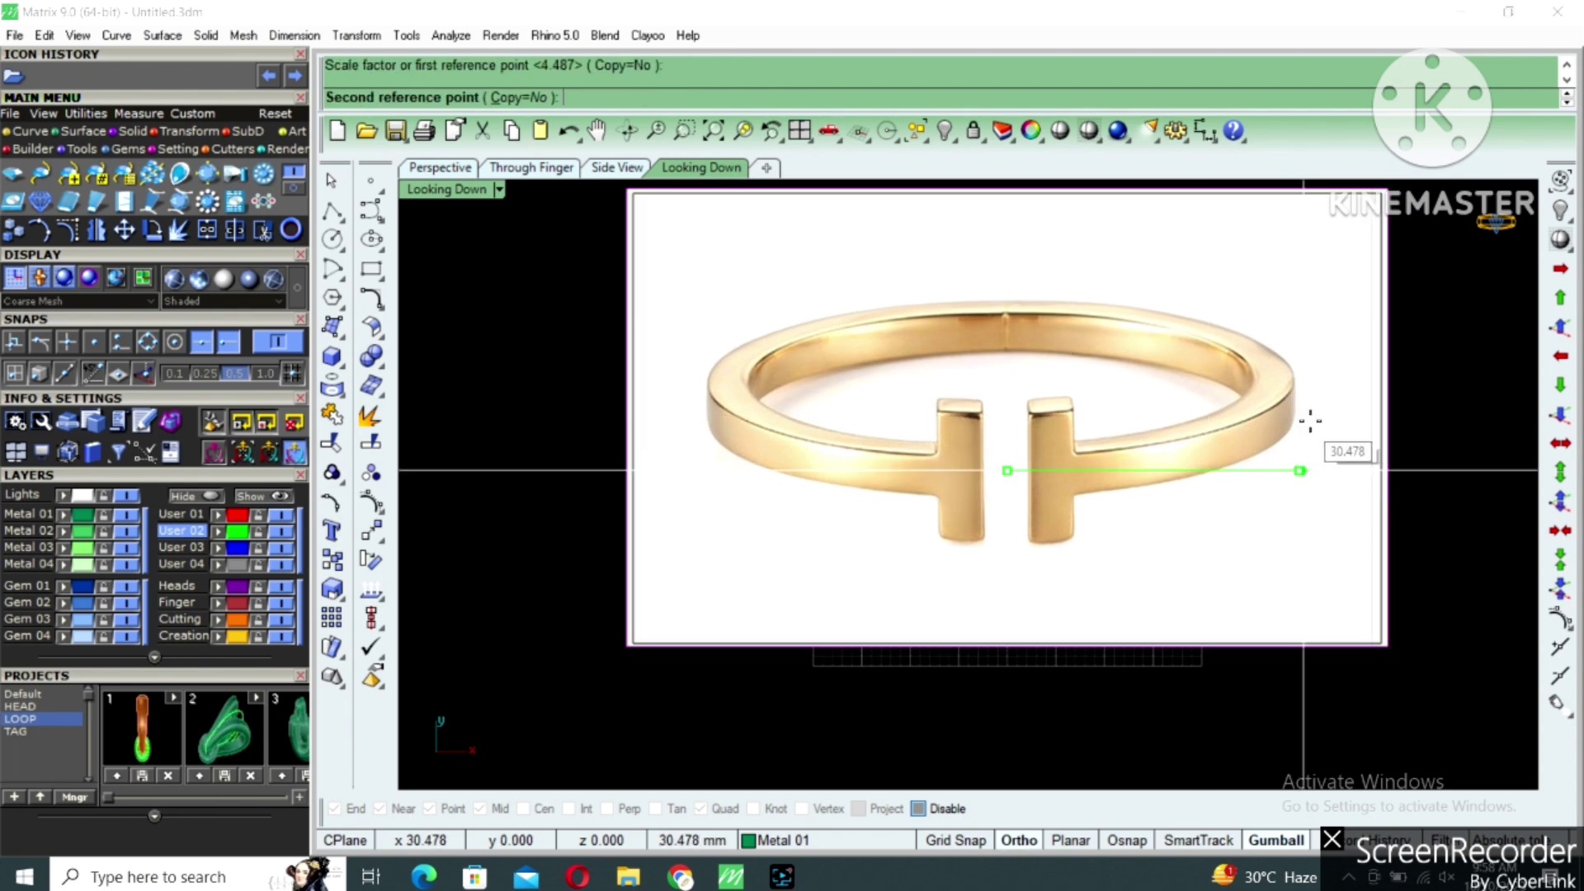
shift+click(1329, 429)
key(Escape)
Measure the width of the left vertical bar in the reference picture with a temporary dimension.
right_drag(1117, 417, 1167, 400)
text(d)
key(Return)
scroll(1123, 415, up, 6)
click(947, 381)
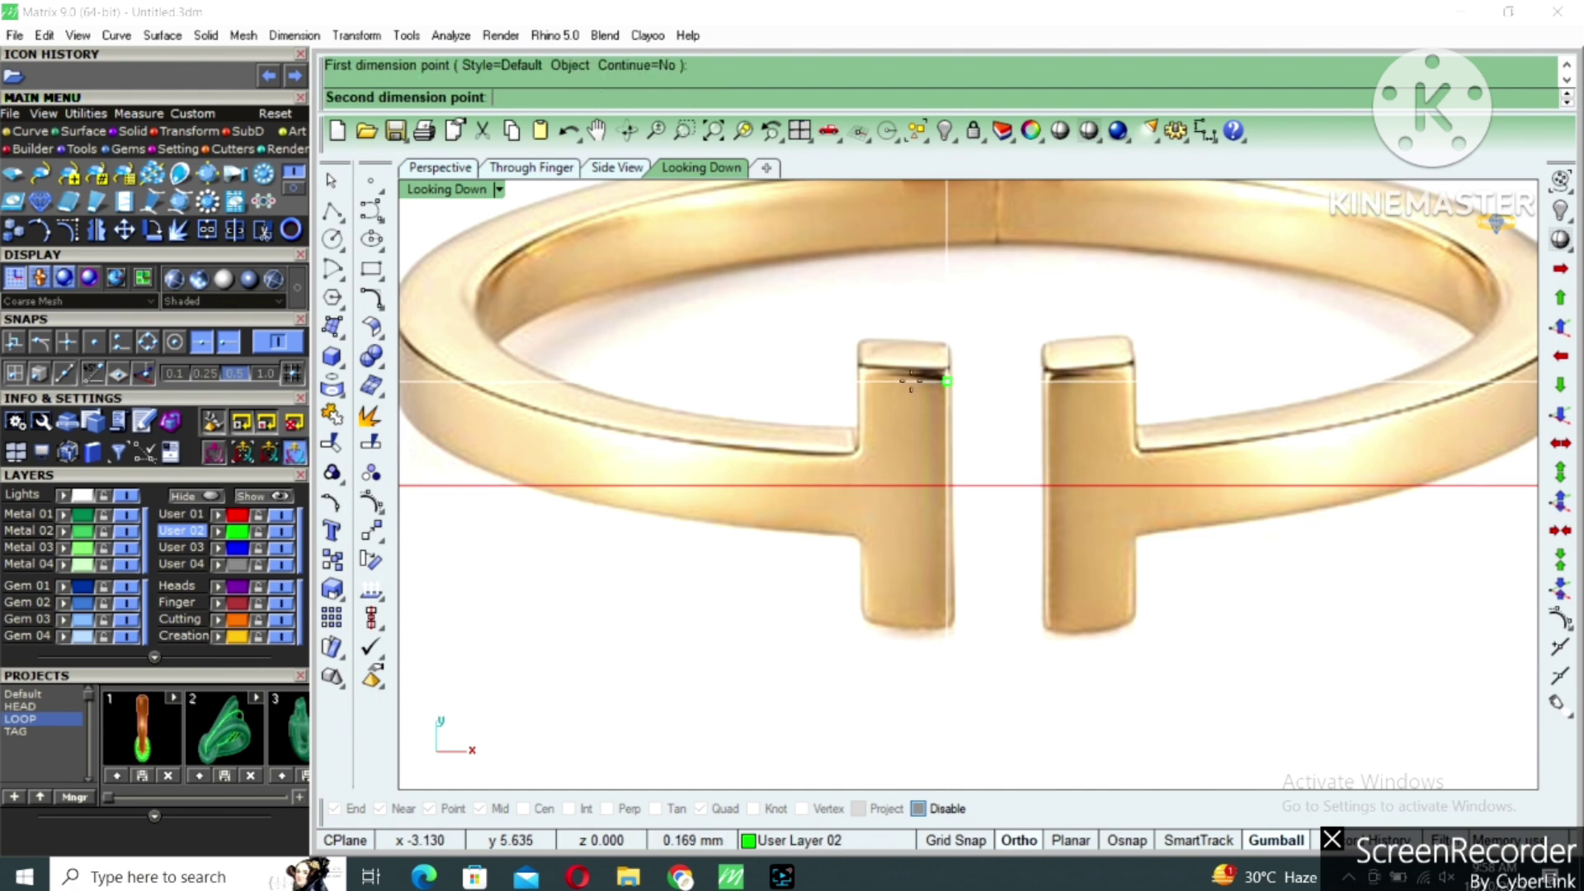
click(858, 381)
scroll(858, 376, down, 5)
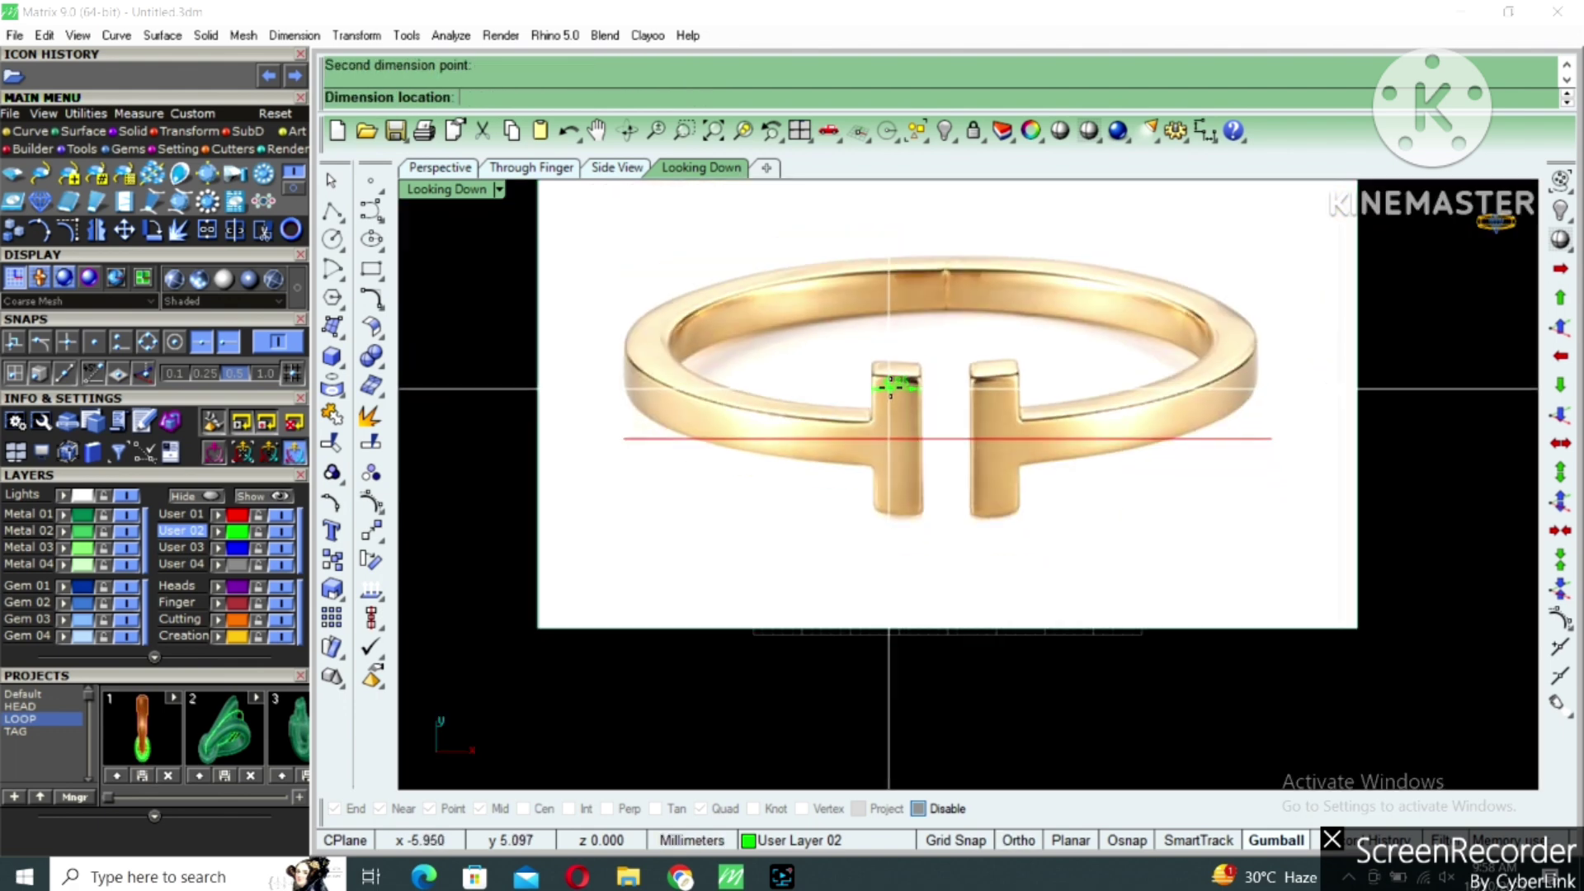
key(Escape)
Move the reference picture to the Metal 02 layer and hide that layer.
click(885, 415)
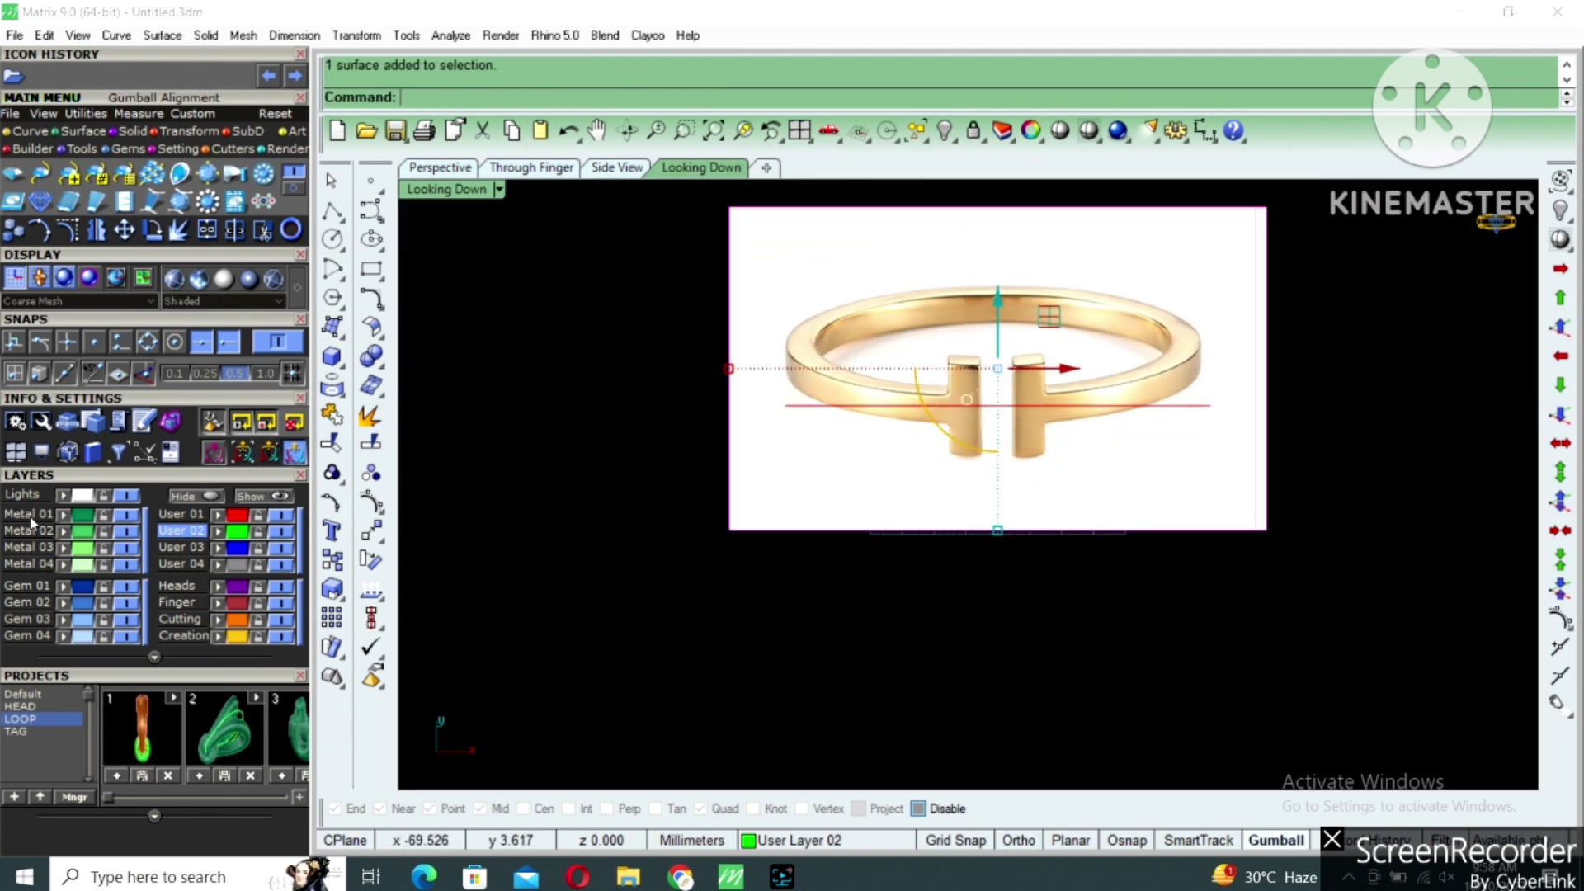
click(279, 532)
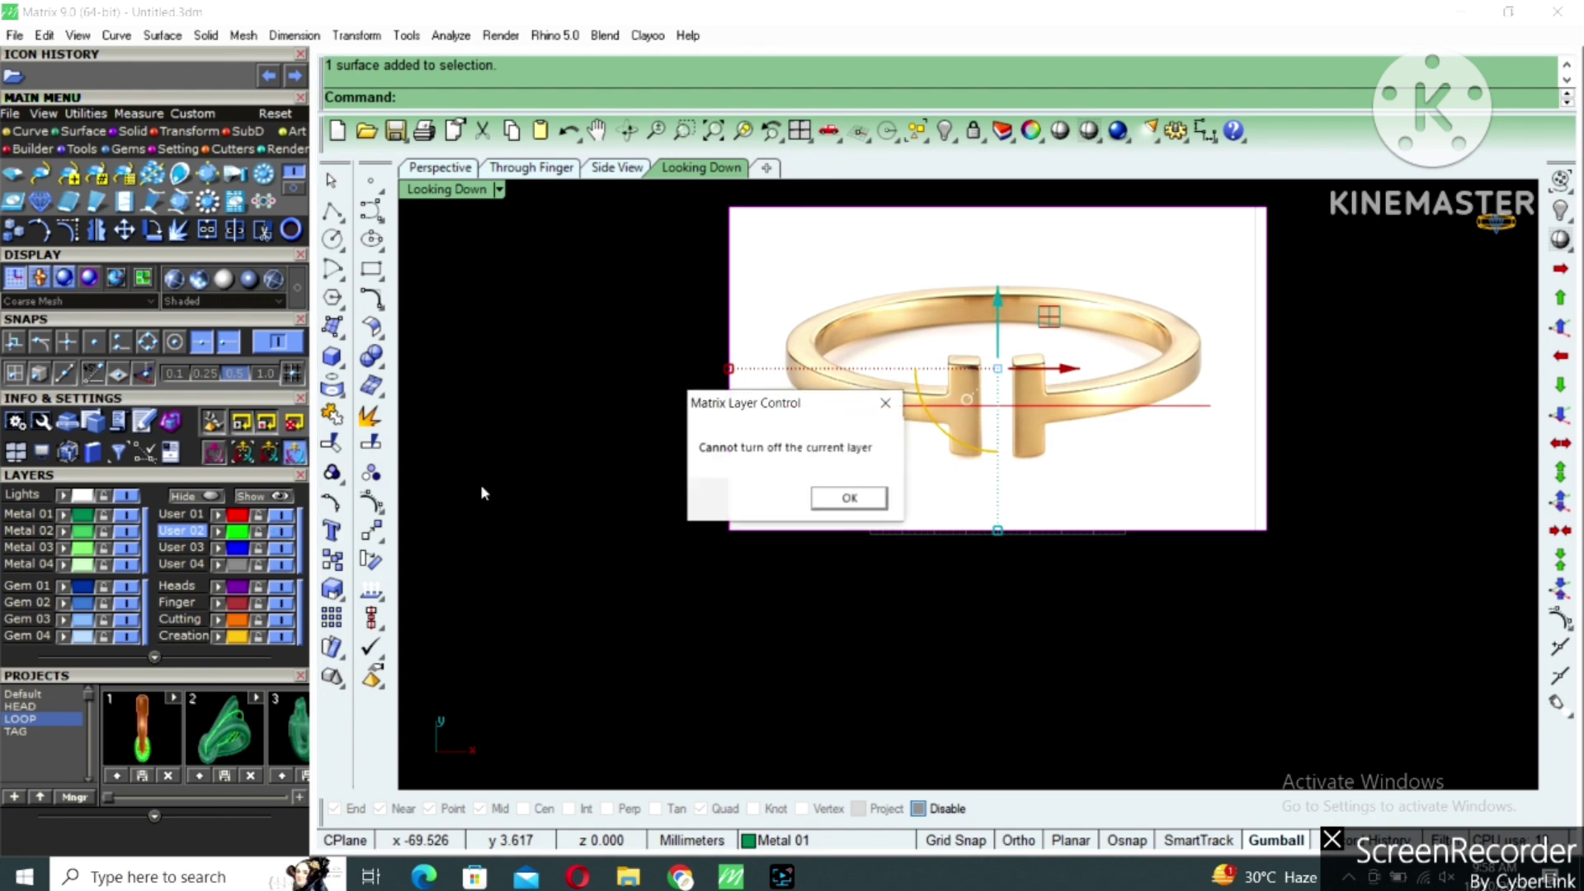
click(850, 495)
click(63, 533)
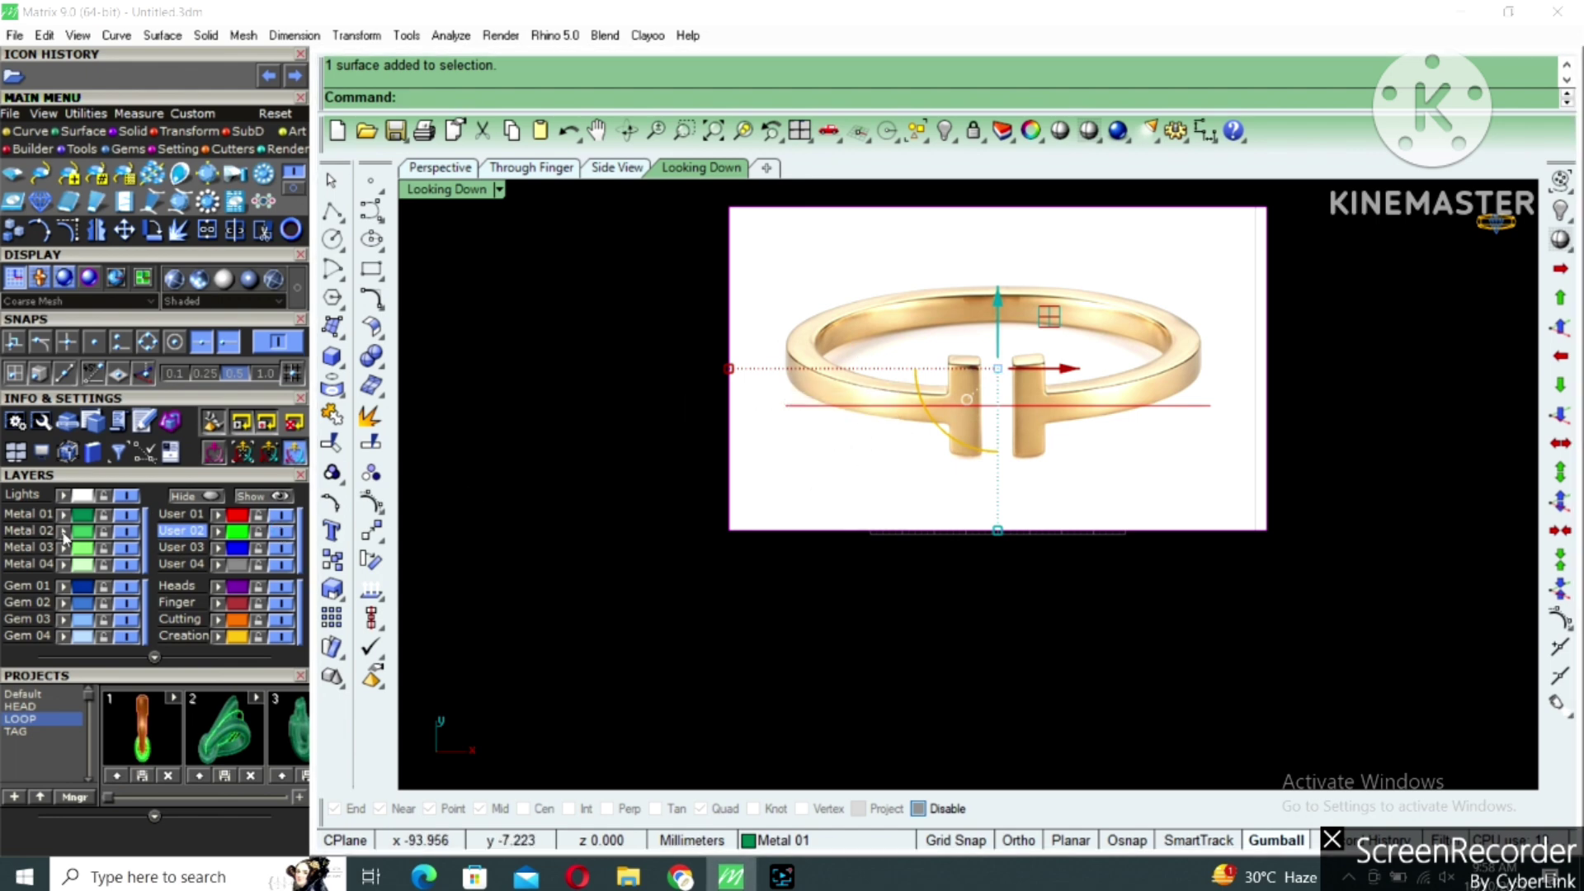
click(126, 532)
Select both elliptical outlines and extrude them in the Perspective view as a solid band, 2 mm to both sides.
key(ctrl+a)
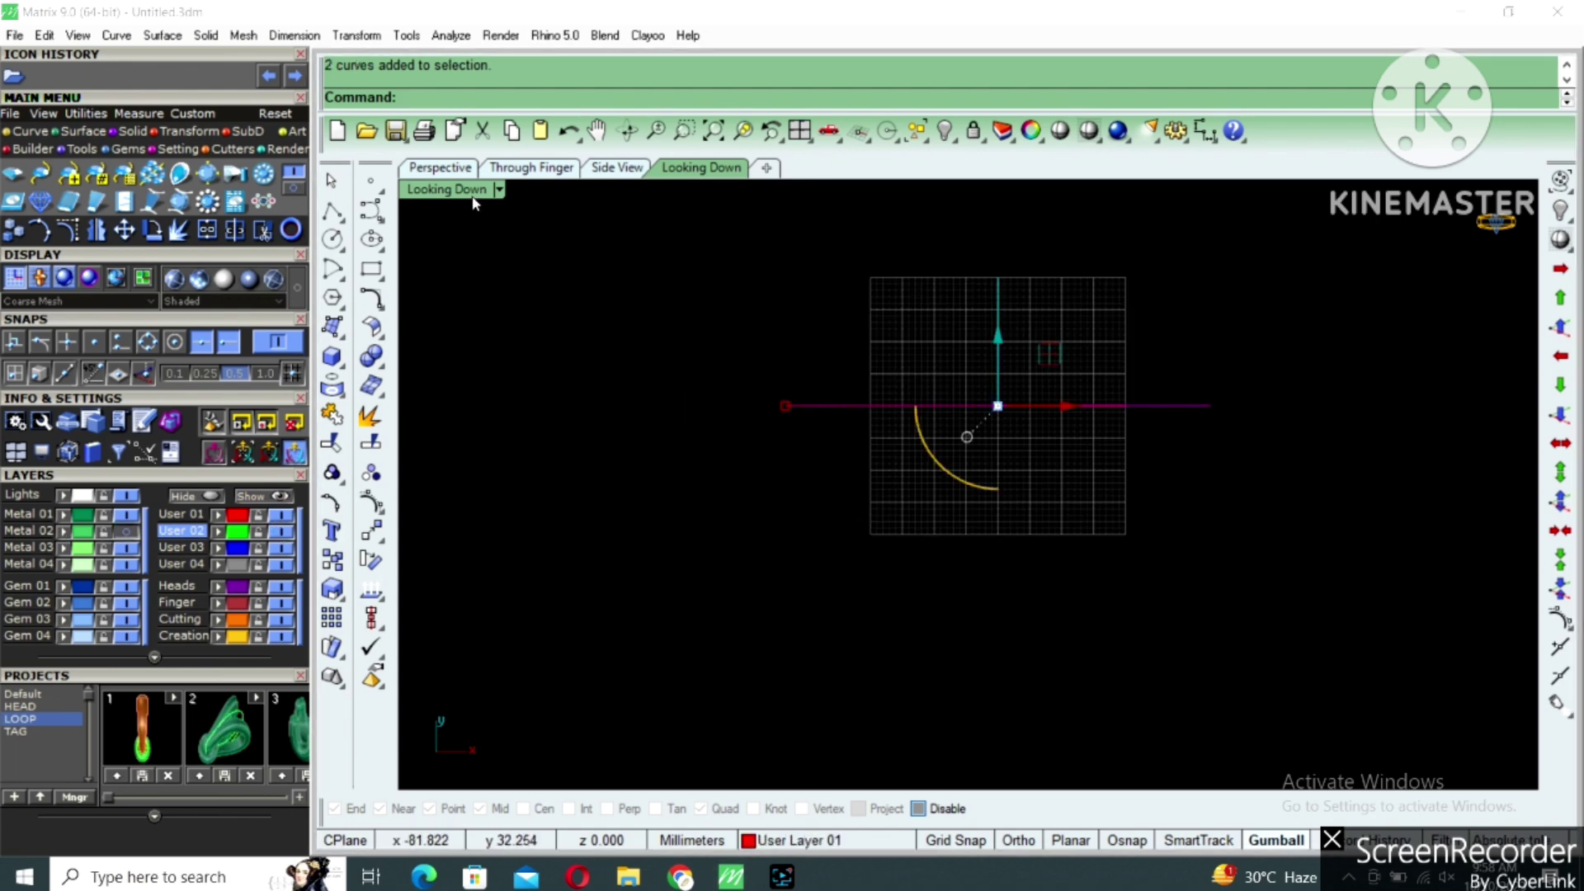
double_click(474, 194)
double_click(1025, 198)
scroll(1023, 441, down, 10)
text(e)
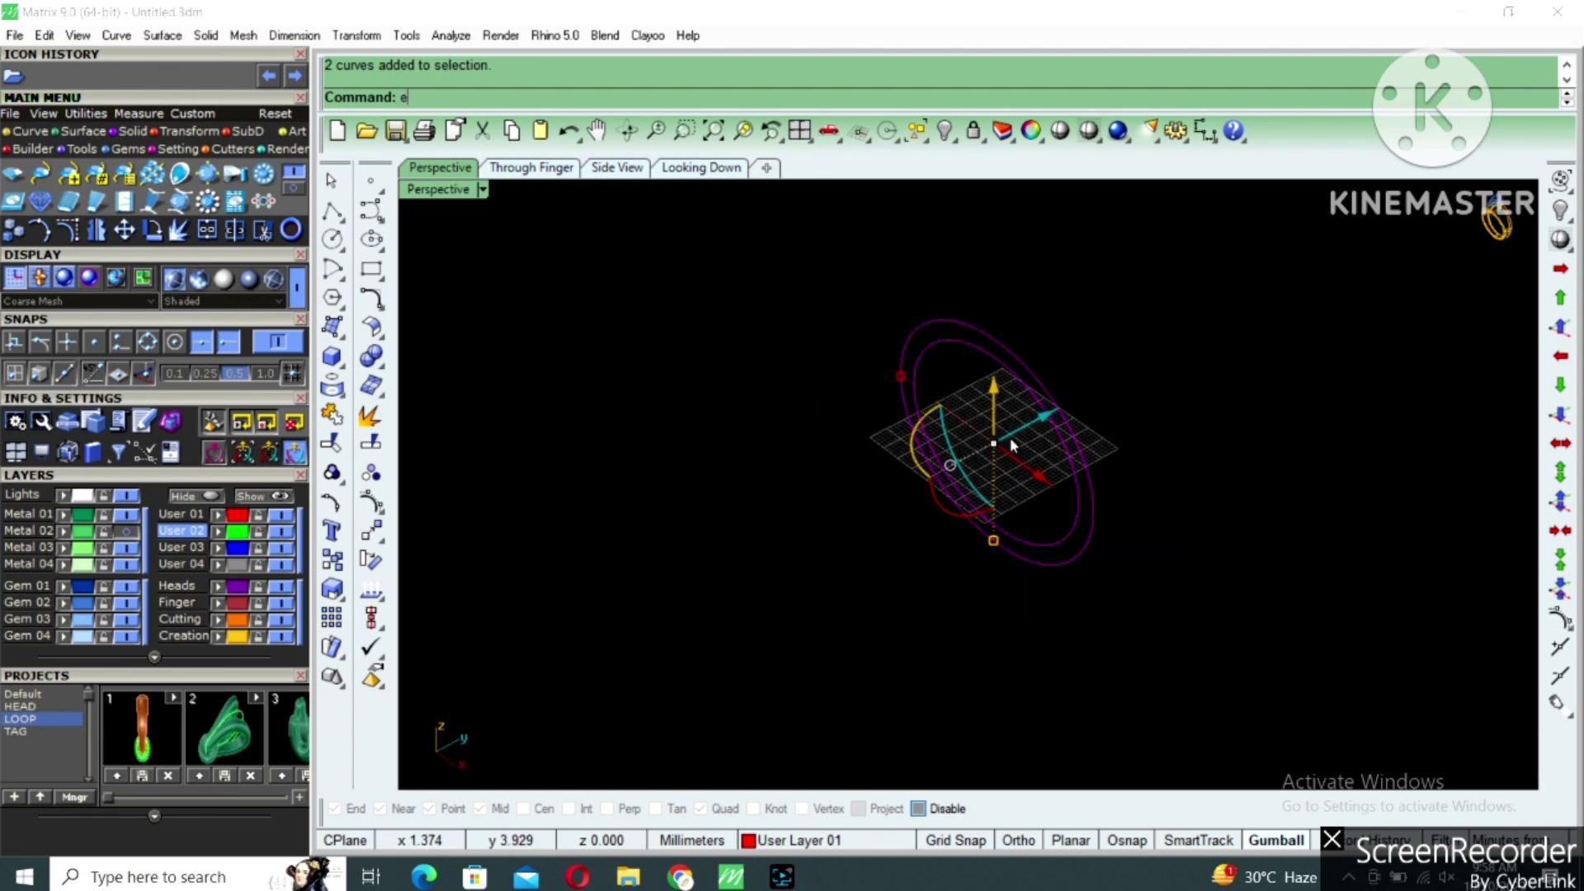
key(Return)
text(b)
key(Return)
text(2)
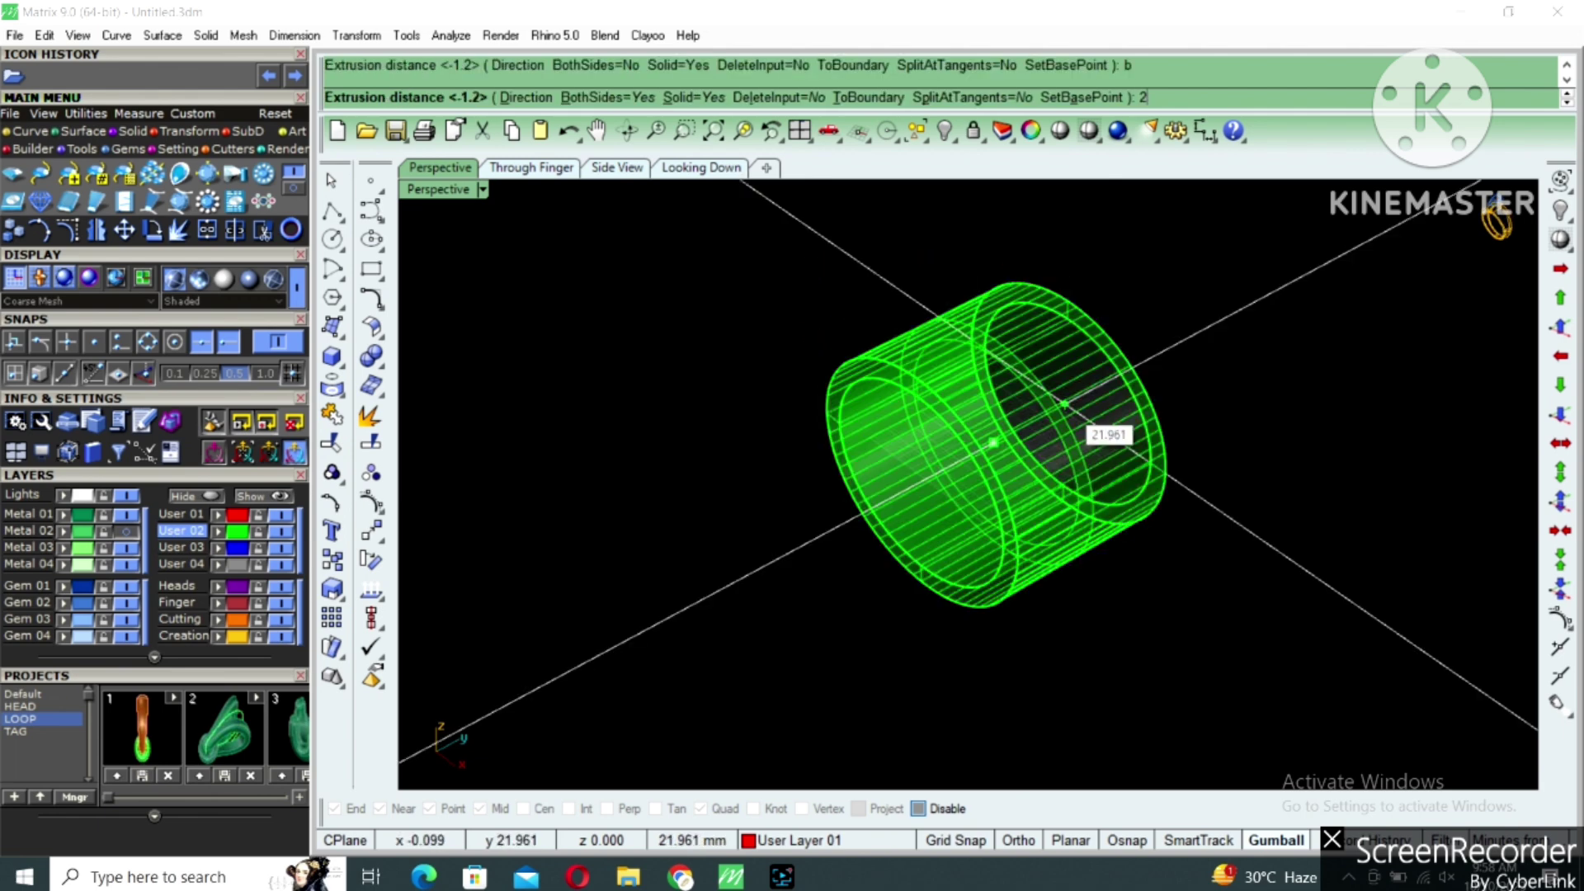
key(Return)
right_drag(995, 393, 1127, 371)
key(Escape)
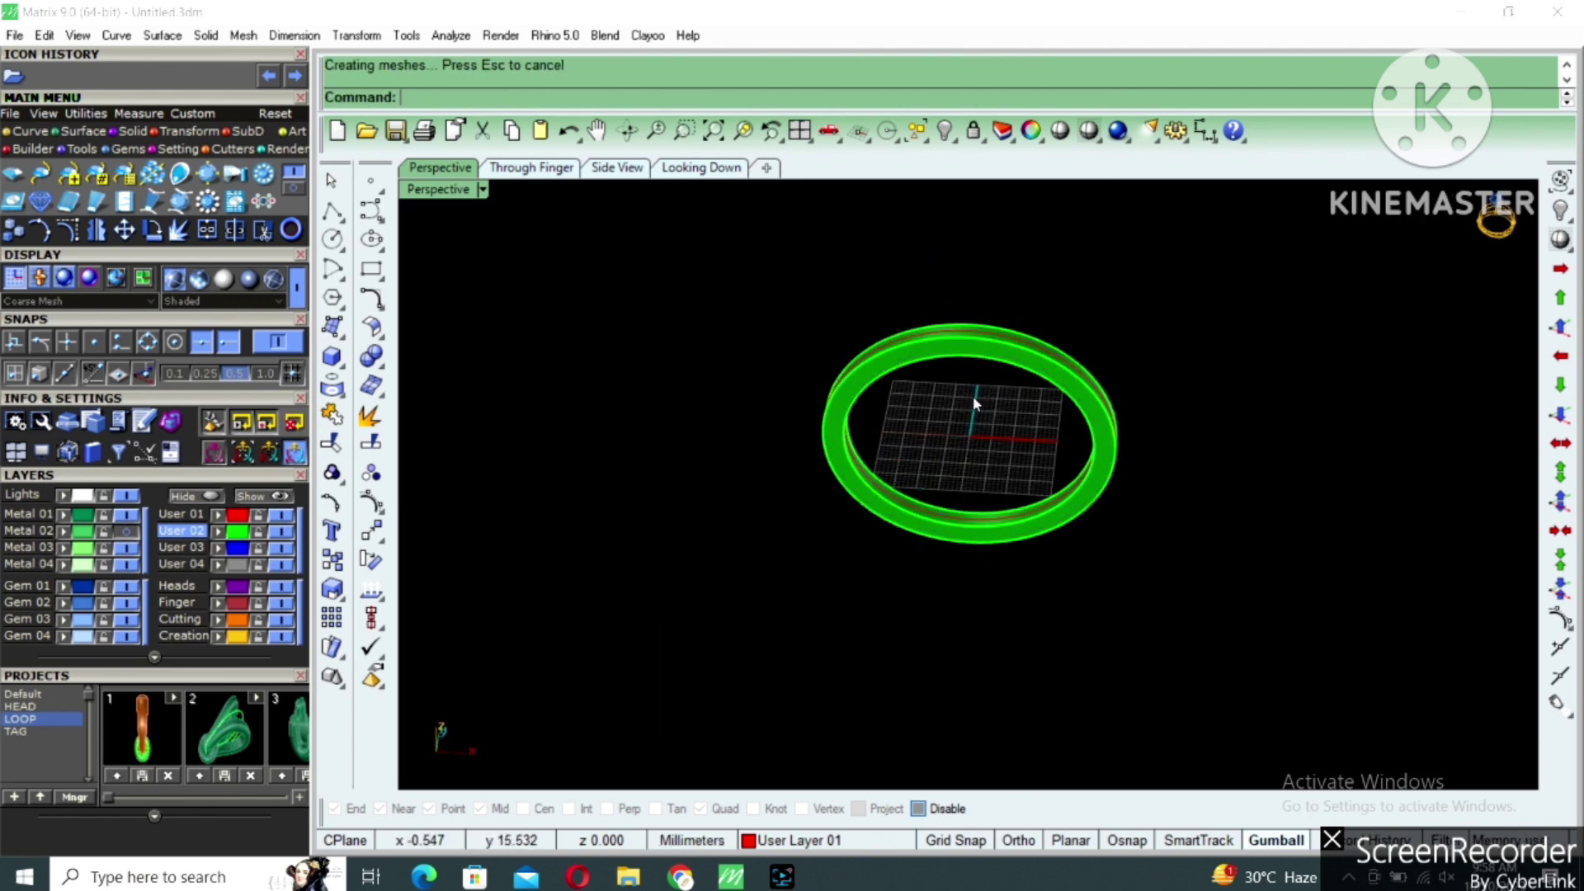
scroll(976, 403, up, 2)
right_drag(820, 373, 816, 410)
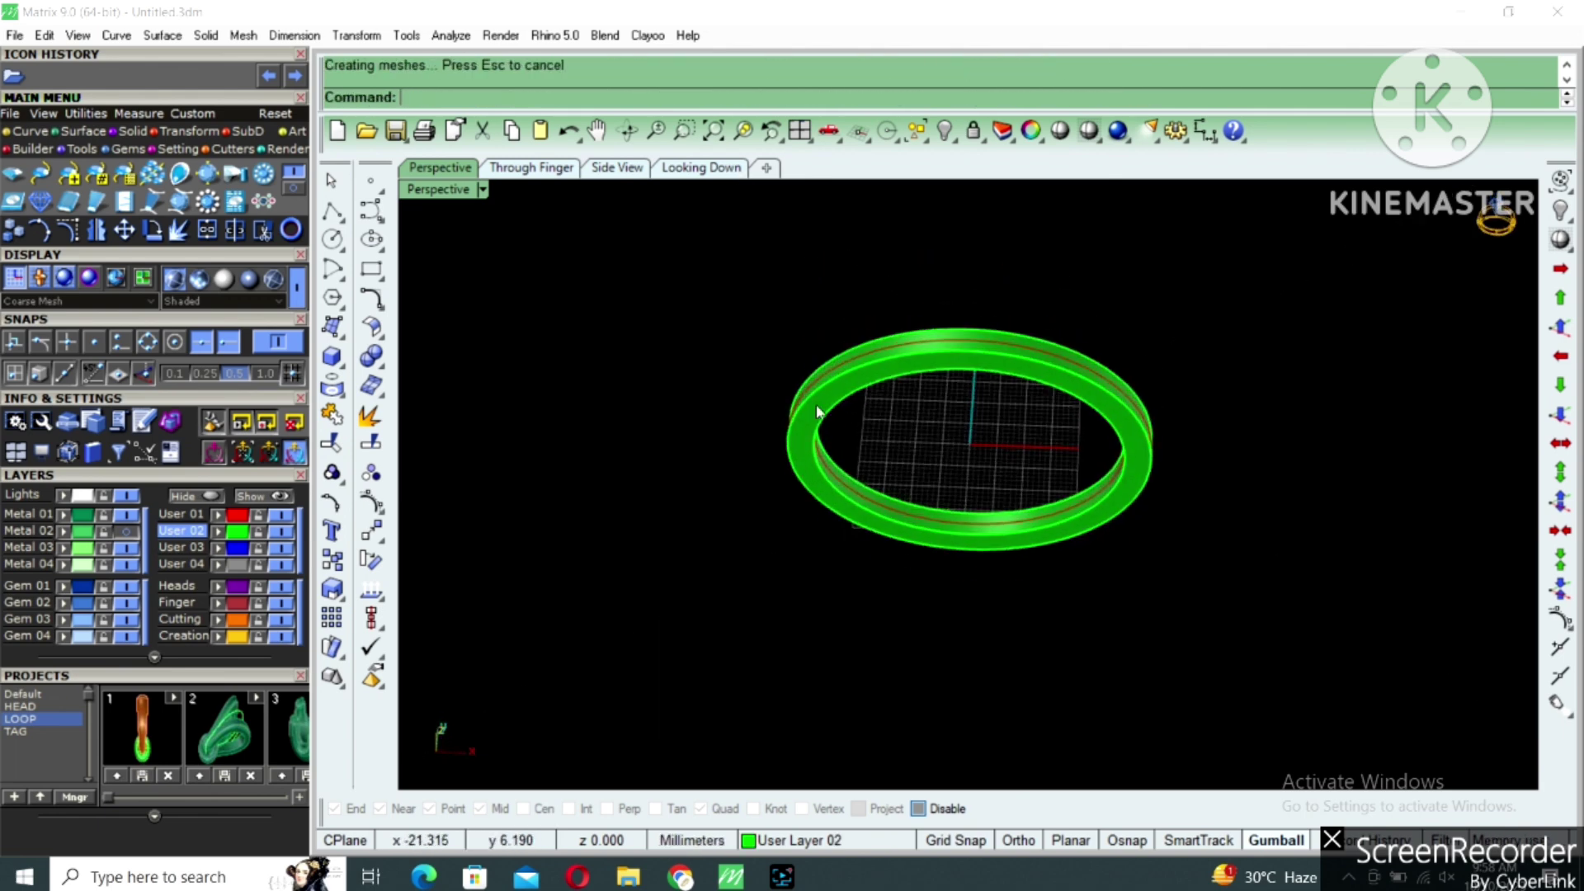
click(380, 276)
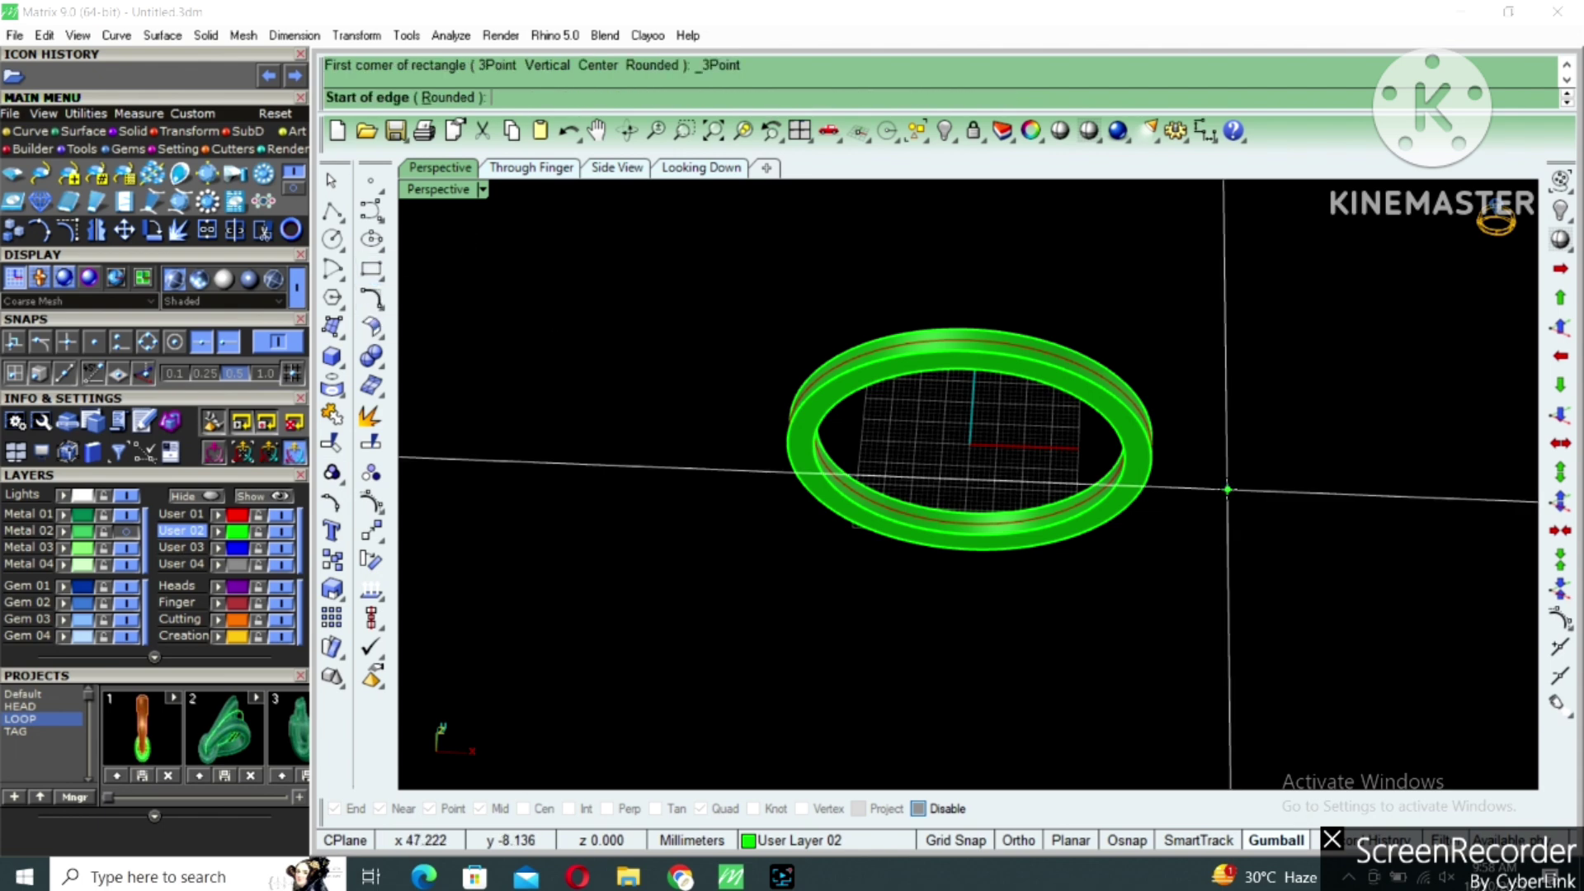
text(0)
key(Return)
key(Escape)
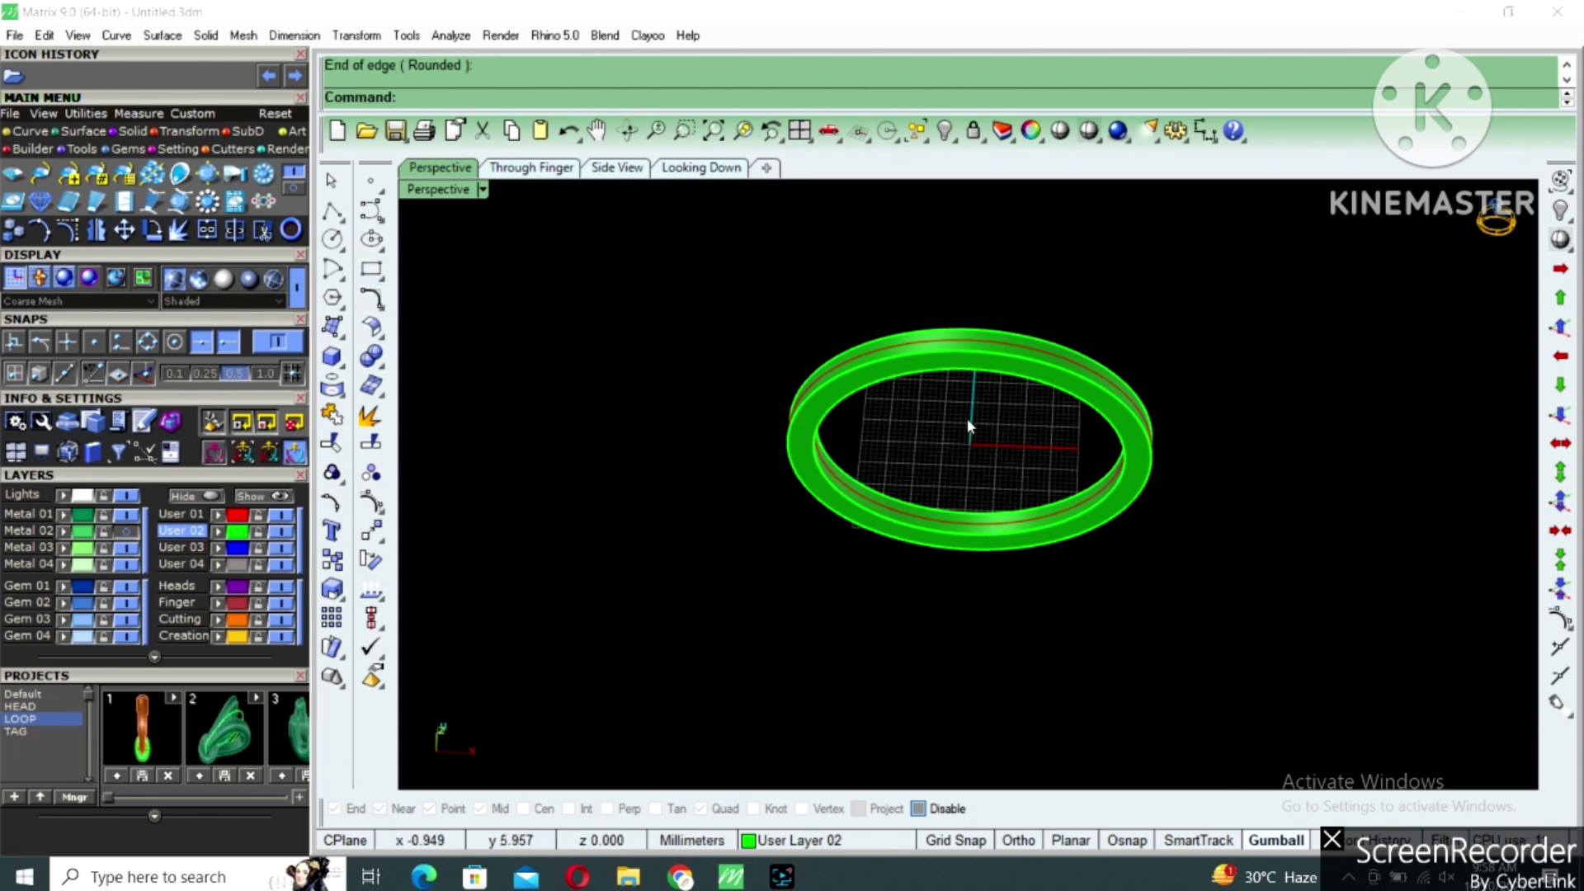
key(Return)
key(Return)
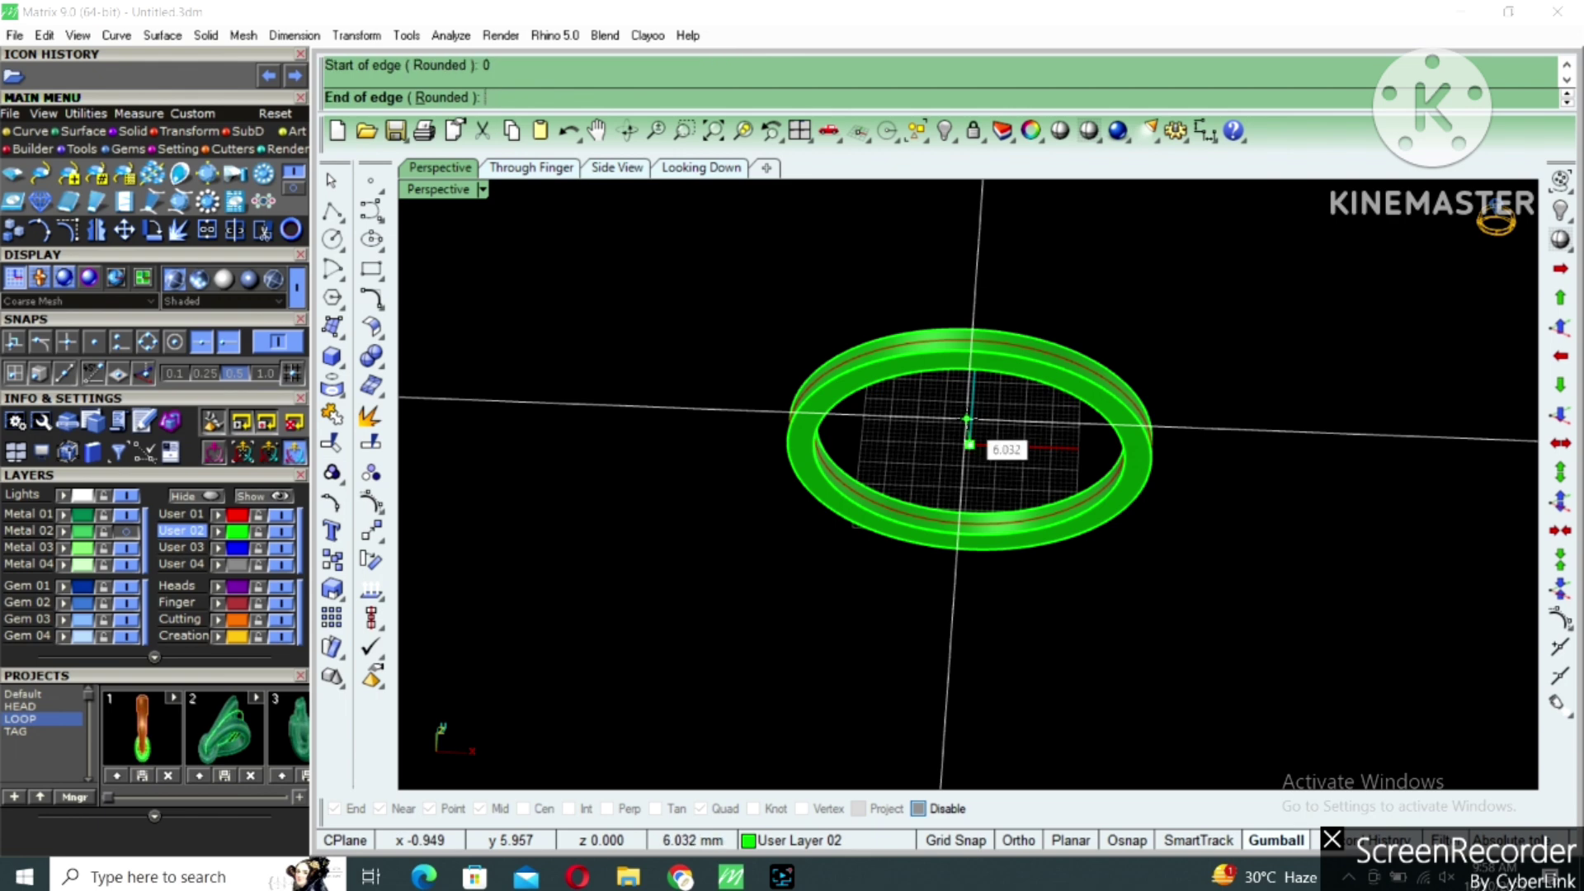
key(Escape)
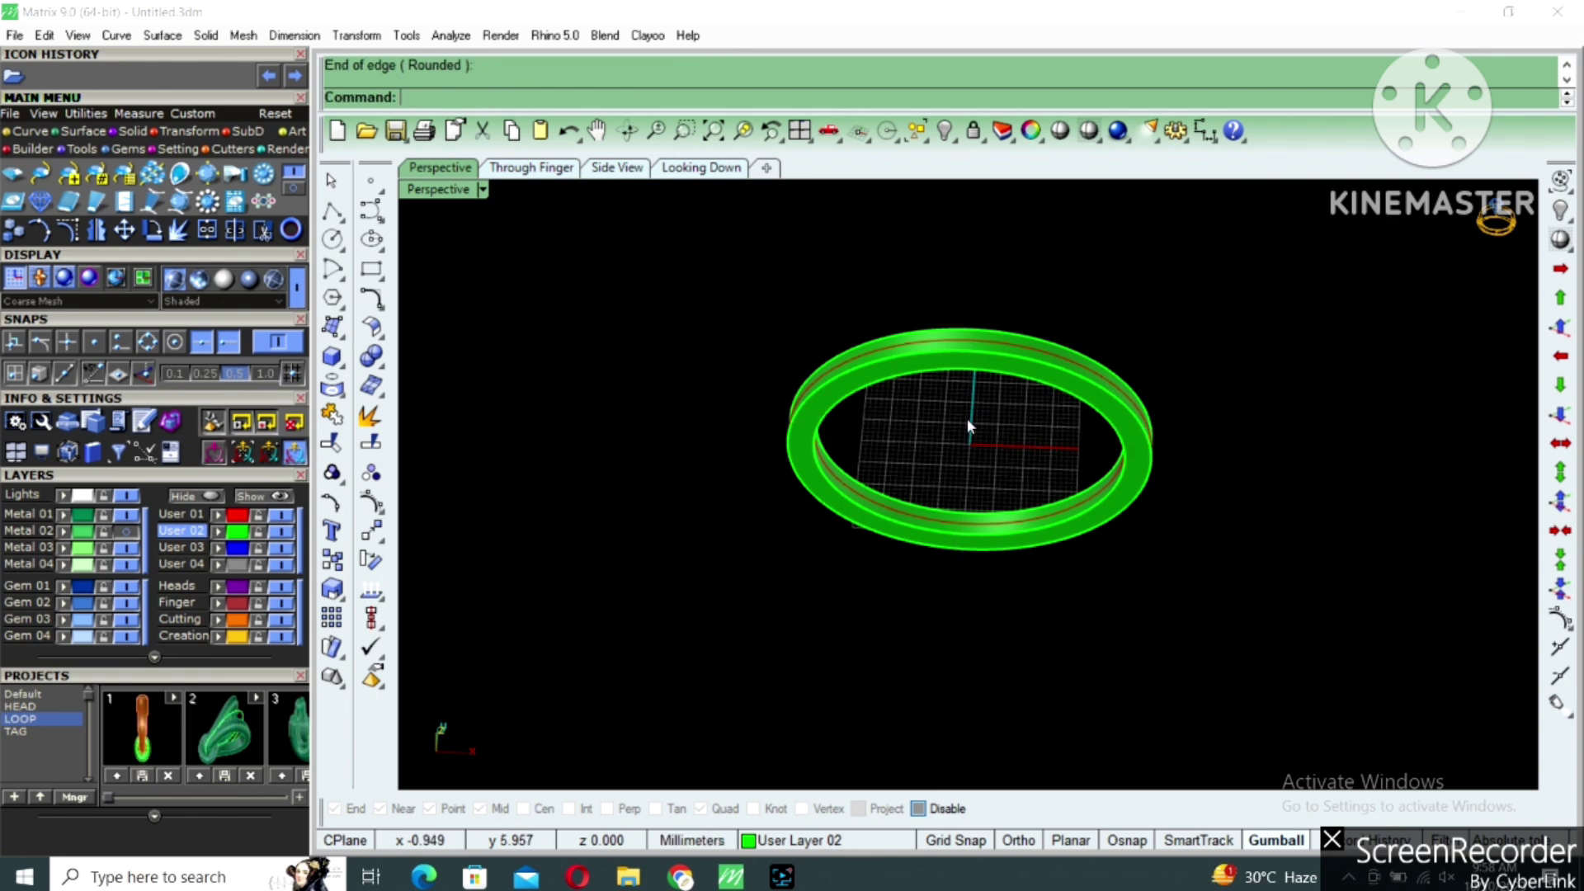
Draw a square about 5 mm wide centred on the origin.
click(381, 283)
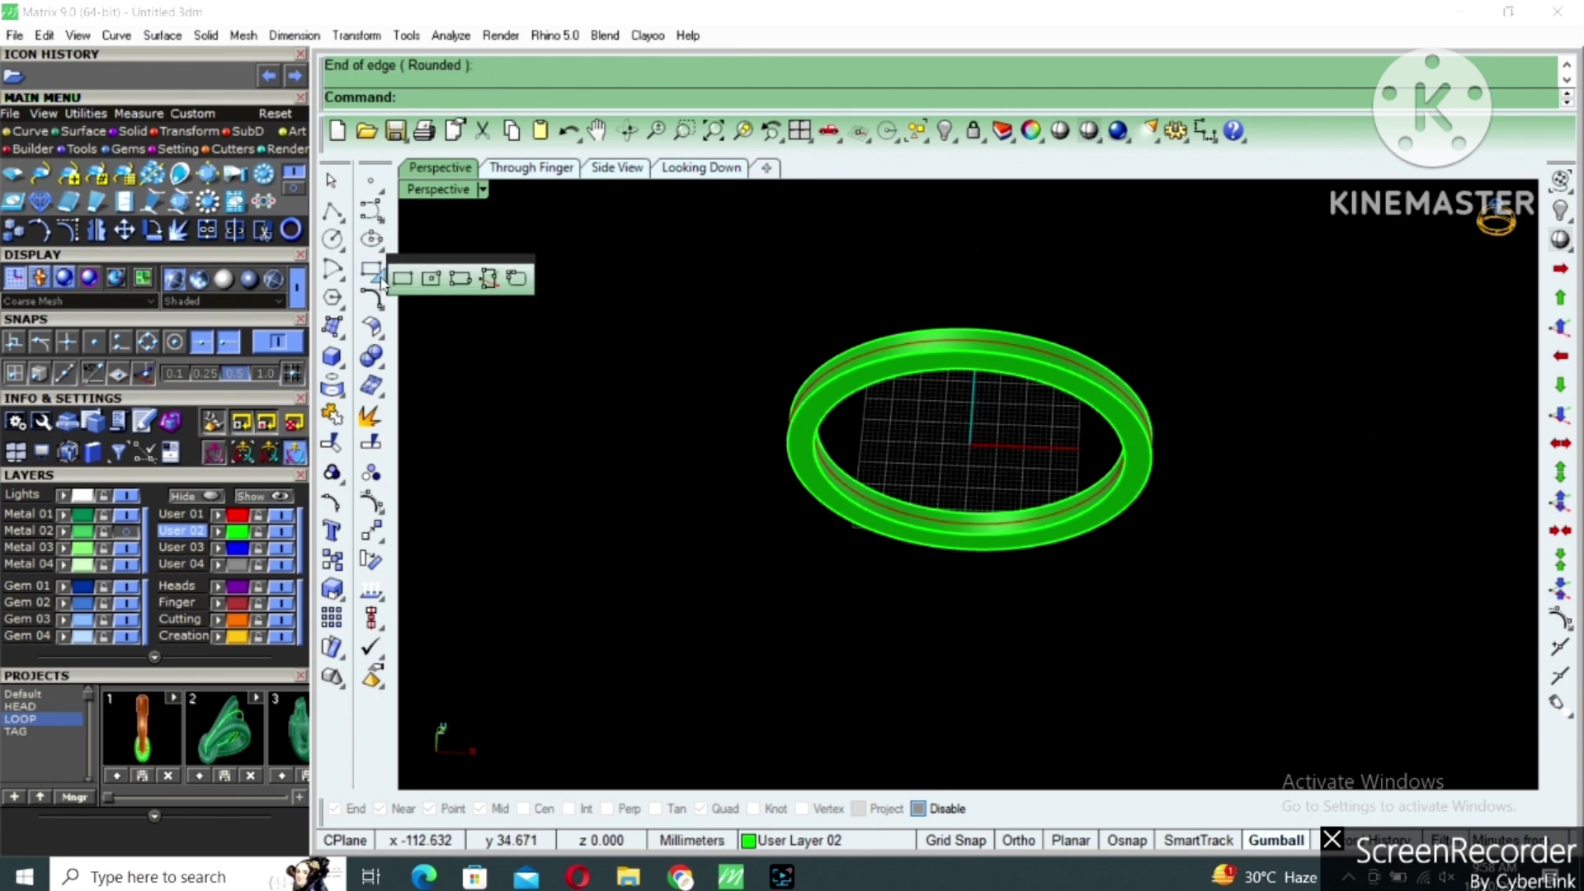
click(436, 273)
text(0)
key(Return)
text(3)
key(Return)
key(Return)
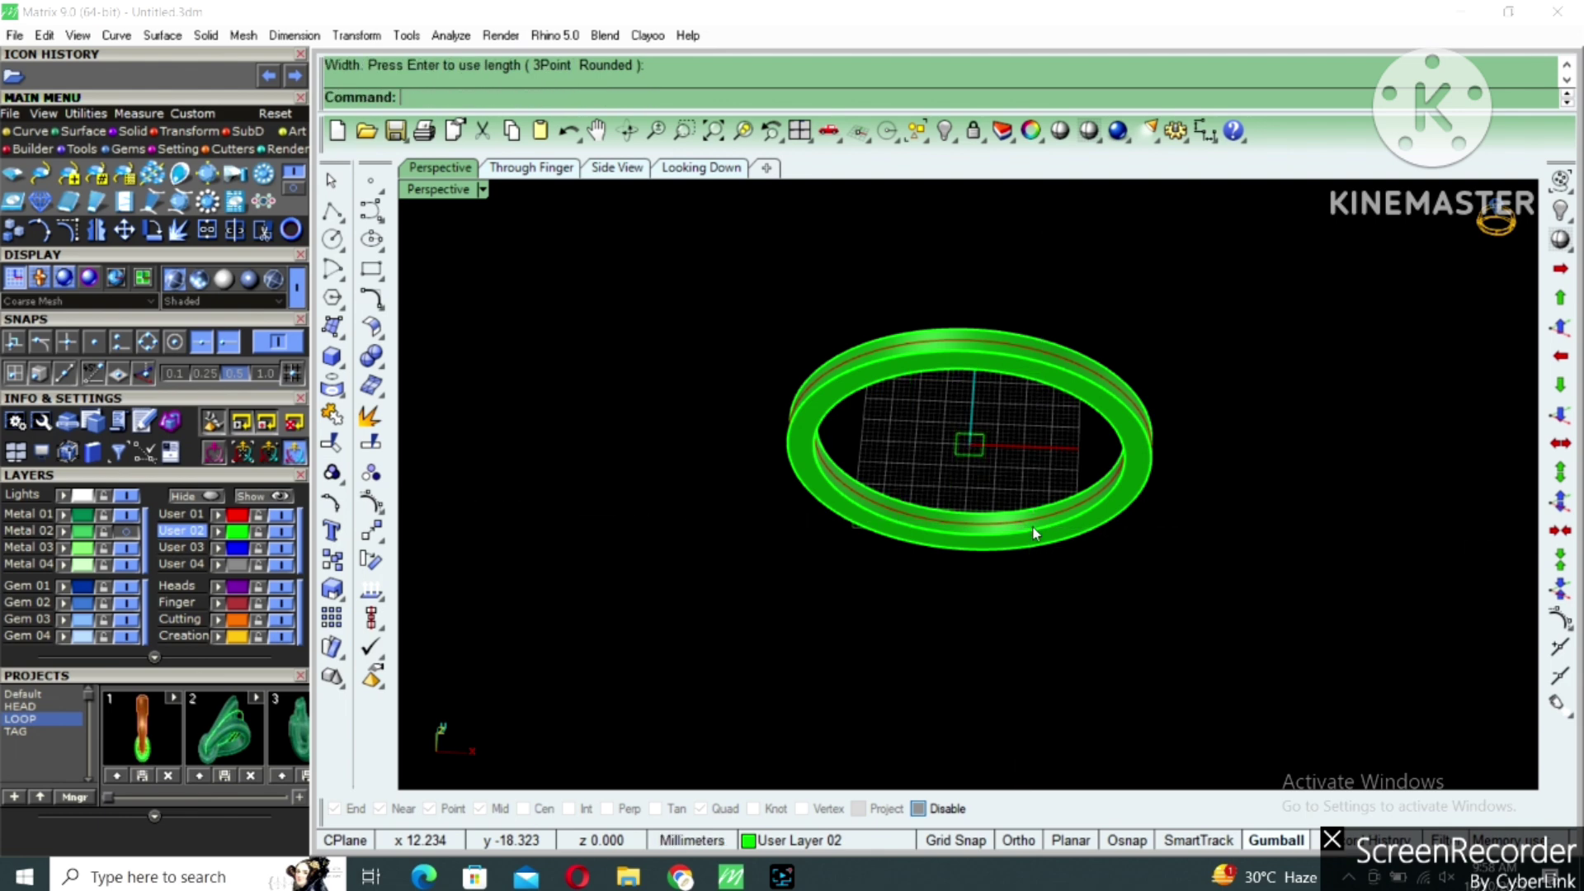
Show and lock the Metal 02 picture layer, and stretch the square symmetrically along Y to about 16.7 mm, matching the pictured bars' height.
scroll(962, 452, up, 4)
click(955, 431)
double_click(416, 196)
double_click(416, 196)
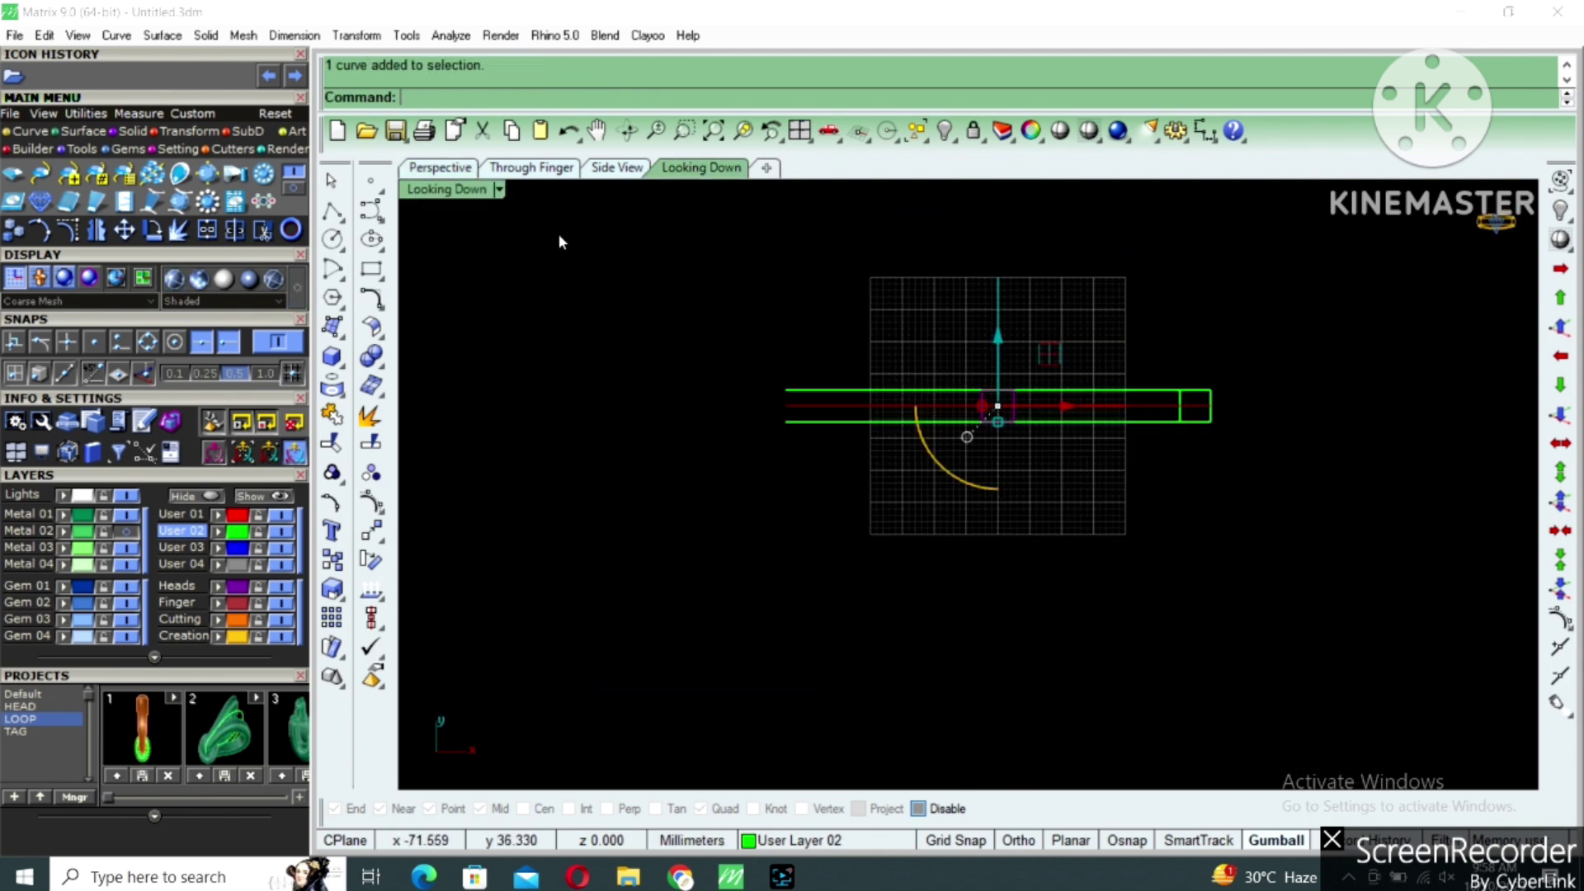
click(130, 531)
click(104, 532)
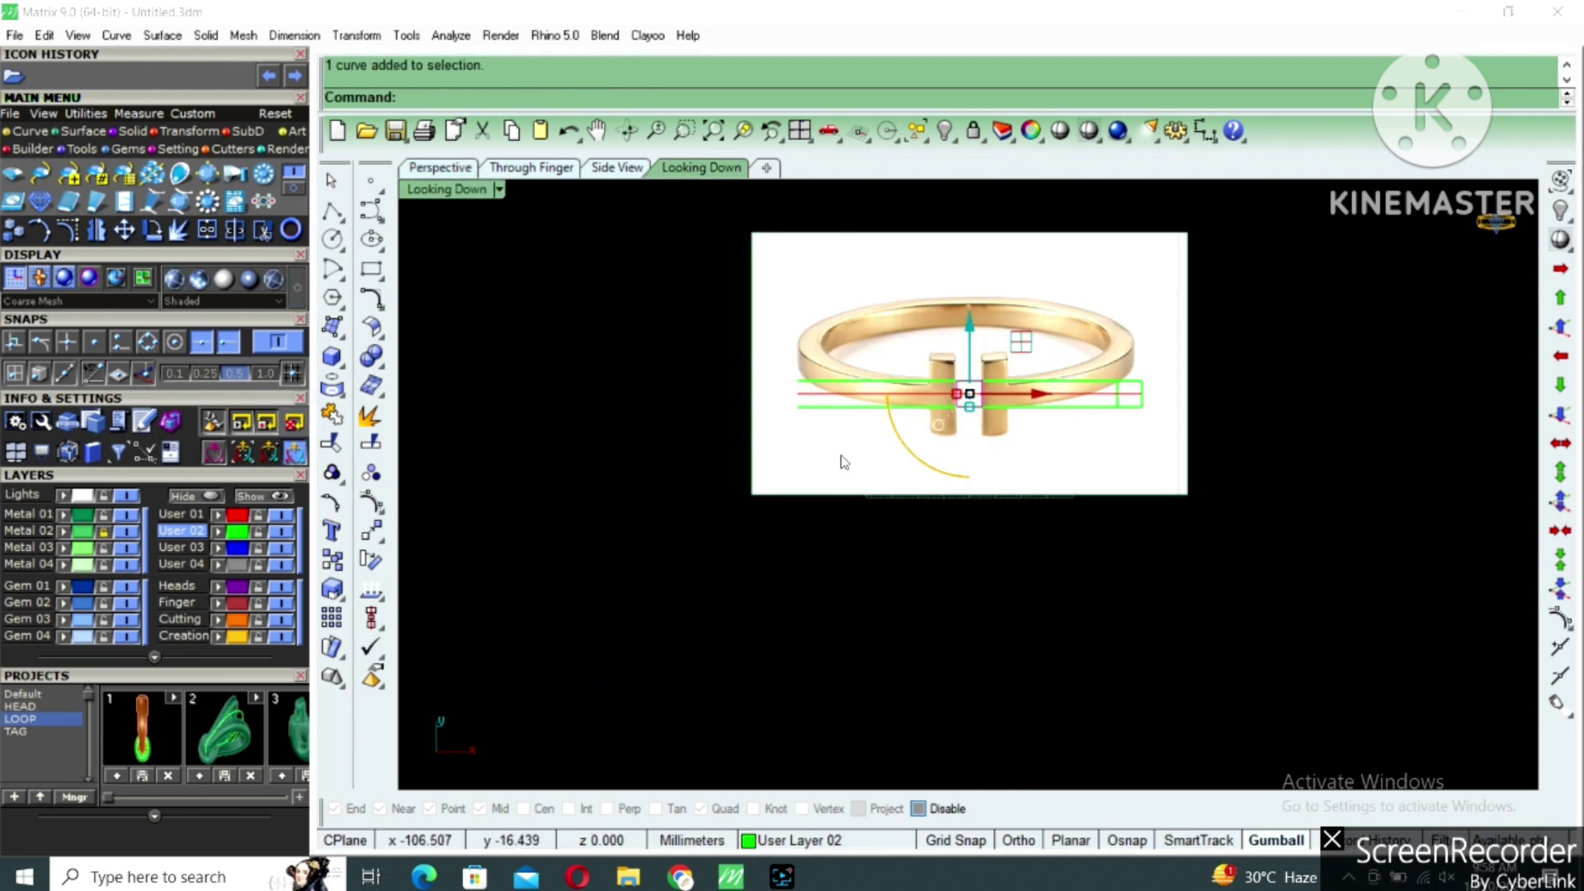
scroll(972, 423, up, 10)
drag(967, 422, 966, 511)
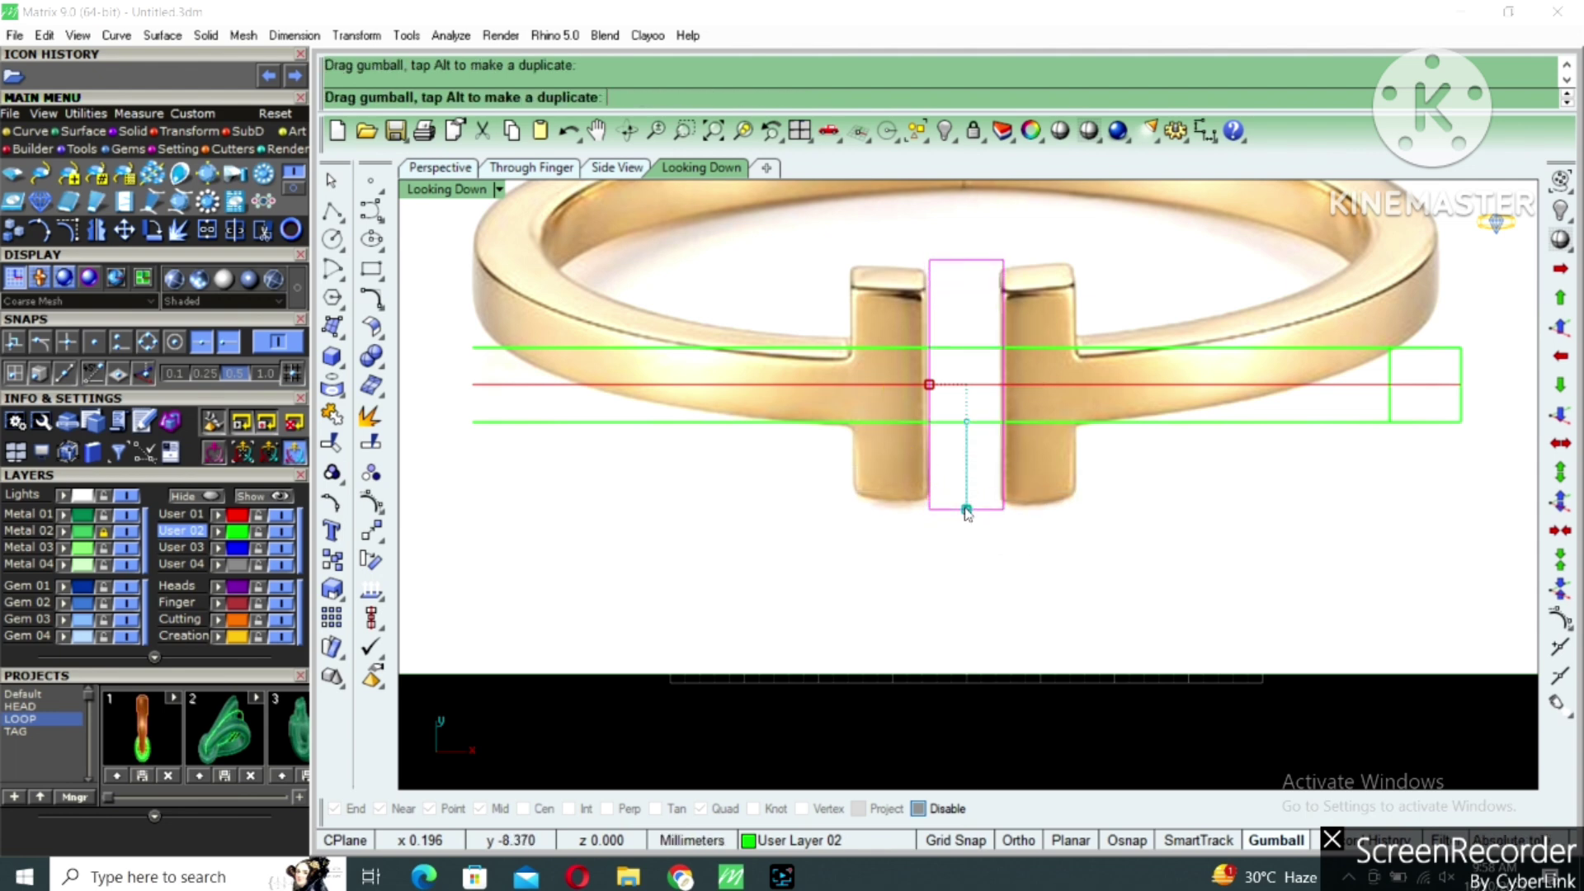
Move the rectangle about 5.2 mm in the negative X direction onto the left bar of the reference picture.
double_click(429, 192)
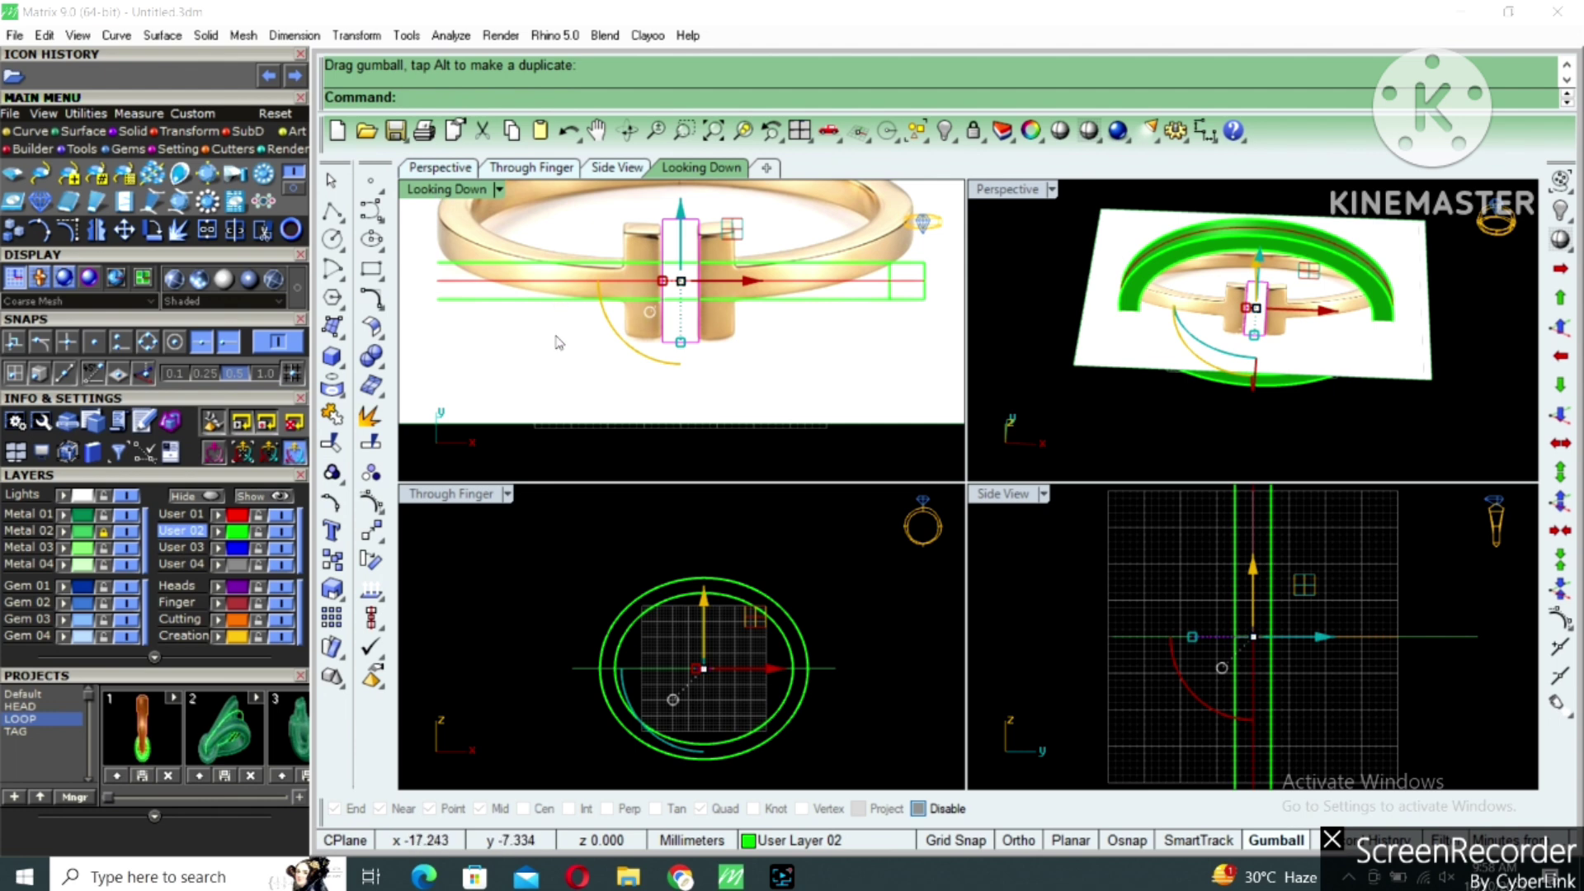
right_drag(707, 282, 736, 303)
text(m)
key(Return)
scroll(726, 296, up, 4)
click(819, 269)
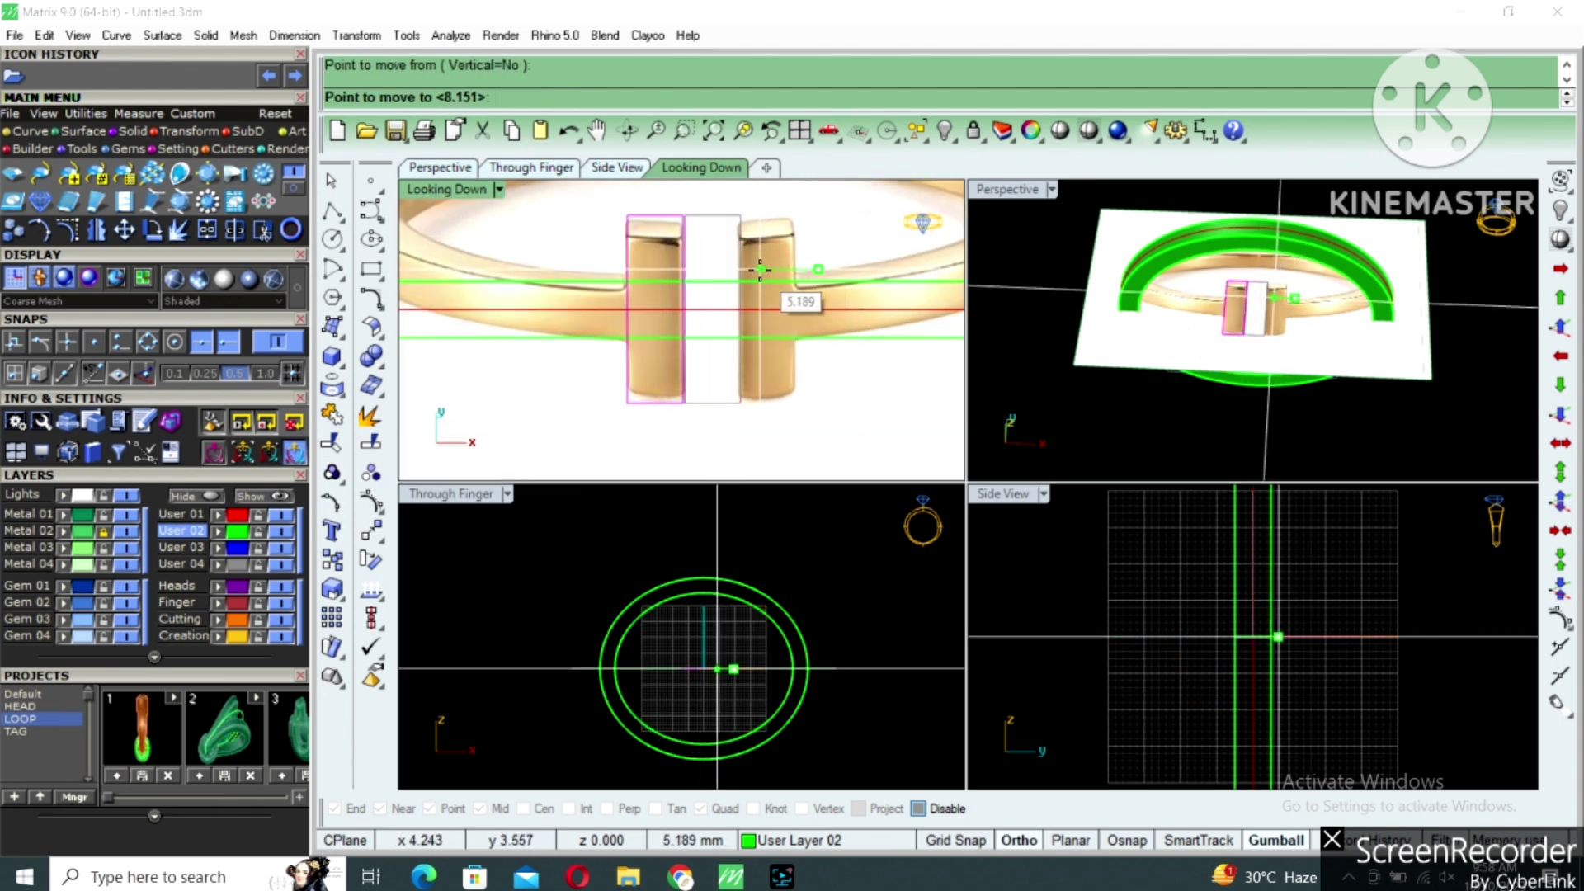
click(761, 270)
Raise the rectangle in the Through Finger view to just inside the band's upper part, and hide the Metal 02 picture layer.
drag(689, 611, 688, 546)
double_click(1007, 190)
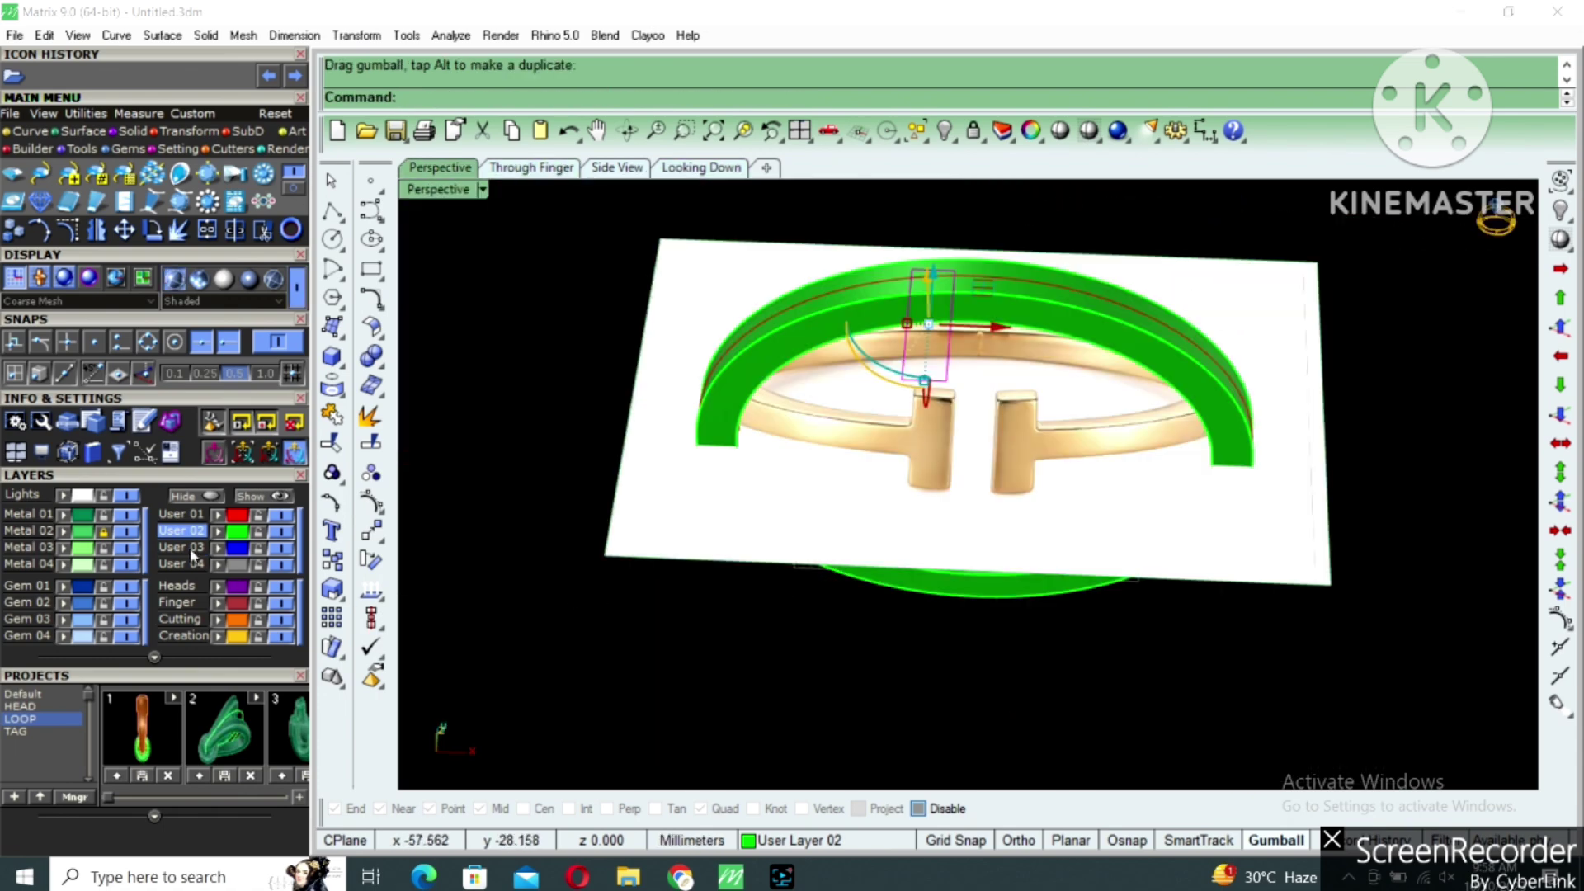
click(122, 532)
Explode the rectangle into segments and extrude it upward to one side as a solid block about 11.7 mm high, through the band.
right_drag(858, 577, 896, 397)
key(ctrl+e)
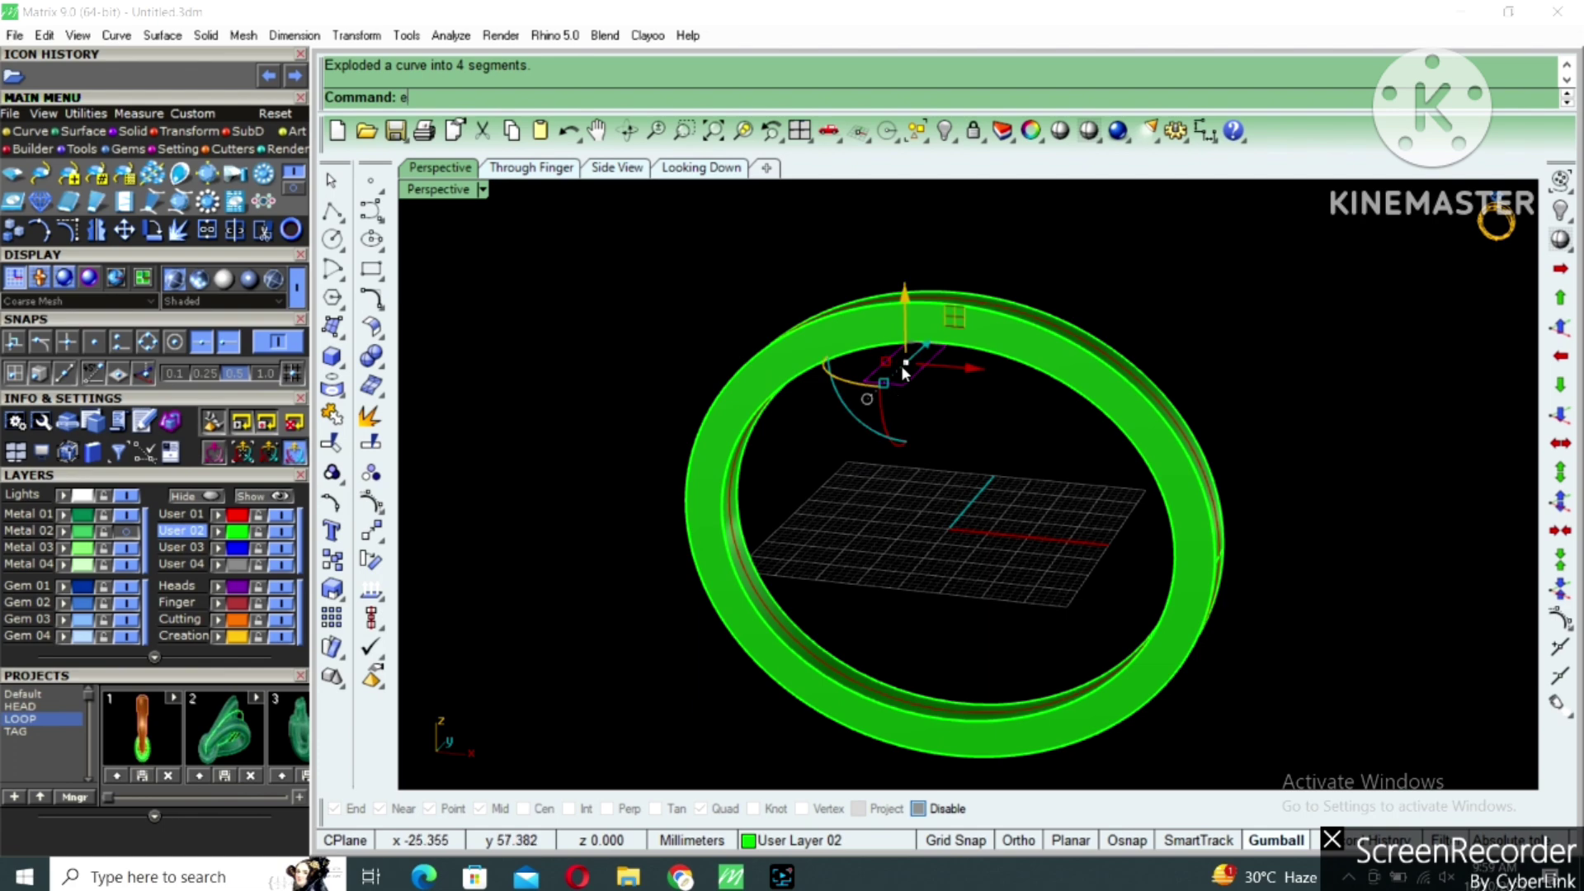
key(ctrl+shift+e)
text(b)
key(Return)
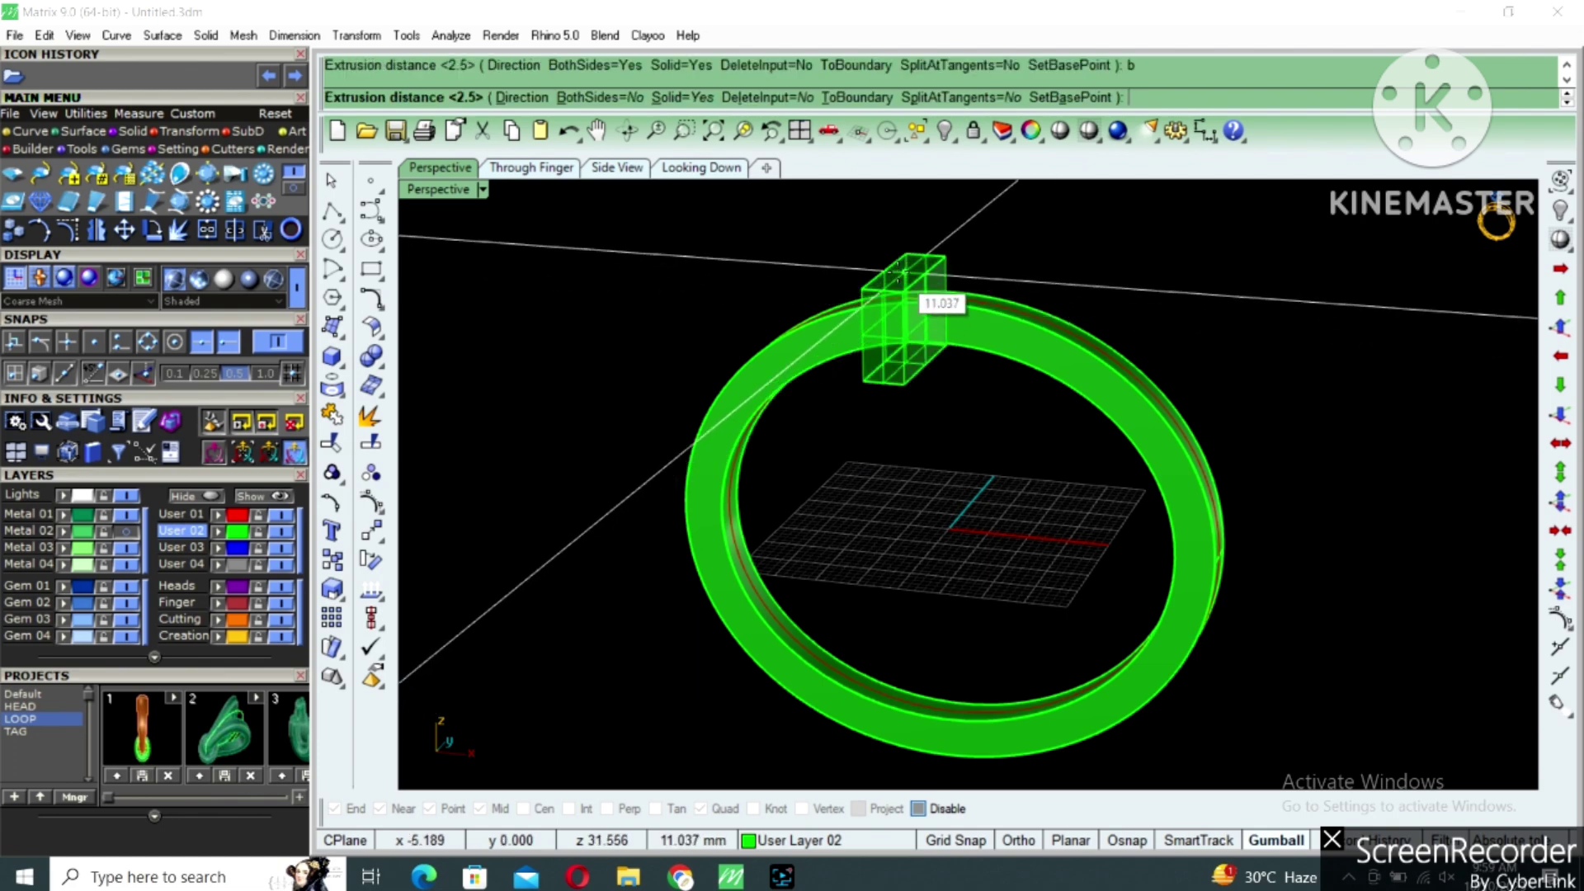
click(902, 268)
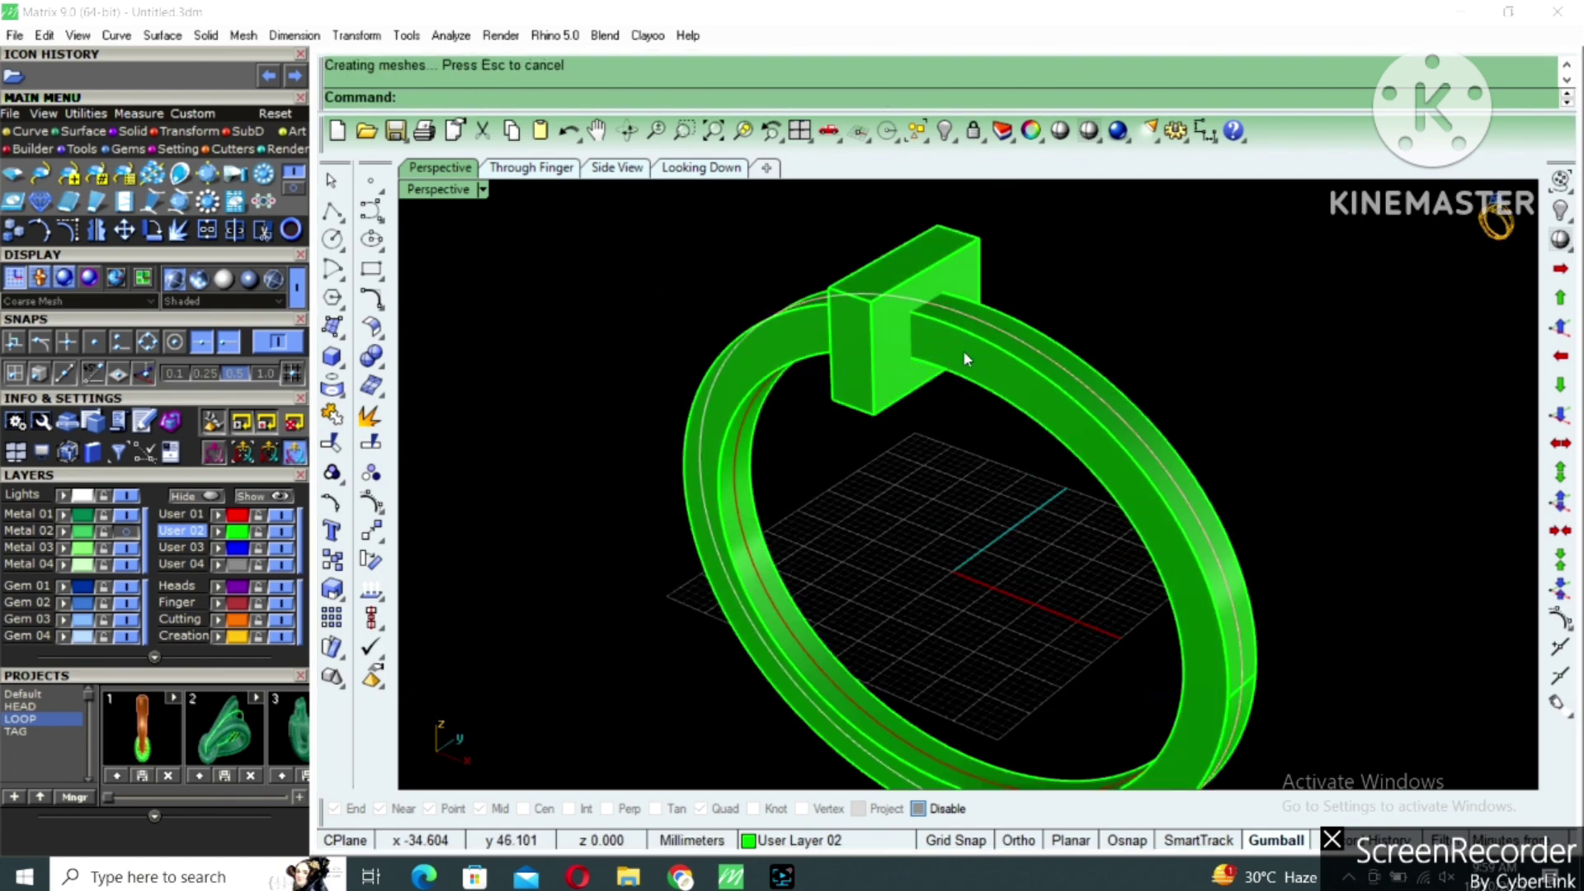
Hide the solid band and extrude both elliptical outlines into a solid ring wider than the bar block.
click(966, 357)
right_drag(981, 402, 1047, 345)
text(h)
key(Return)
drag(1205, 274, 1056, 350)
right_drag(1056, 334, 972, 388)
text(e)
key(Return)
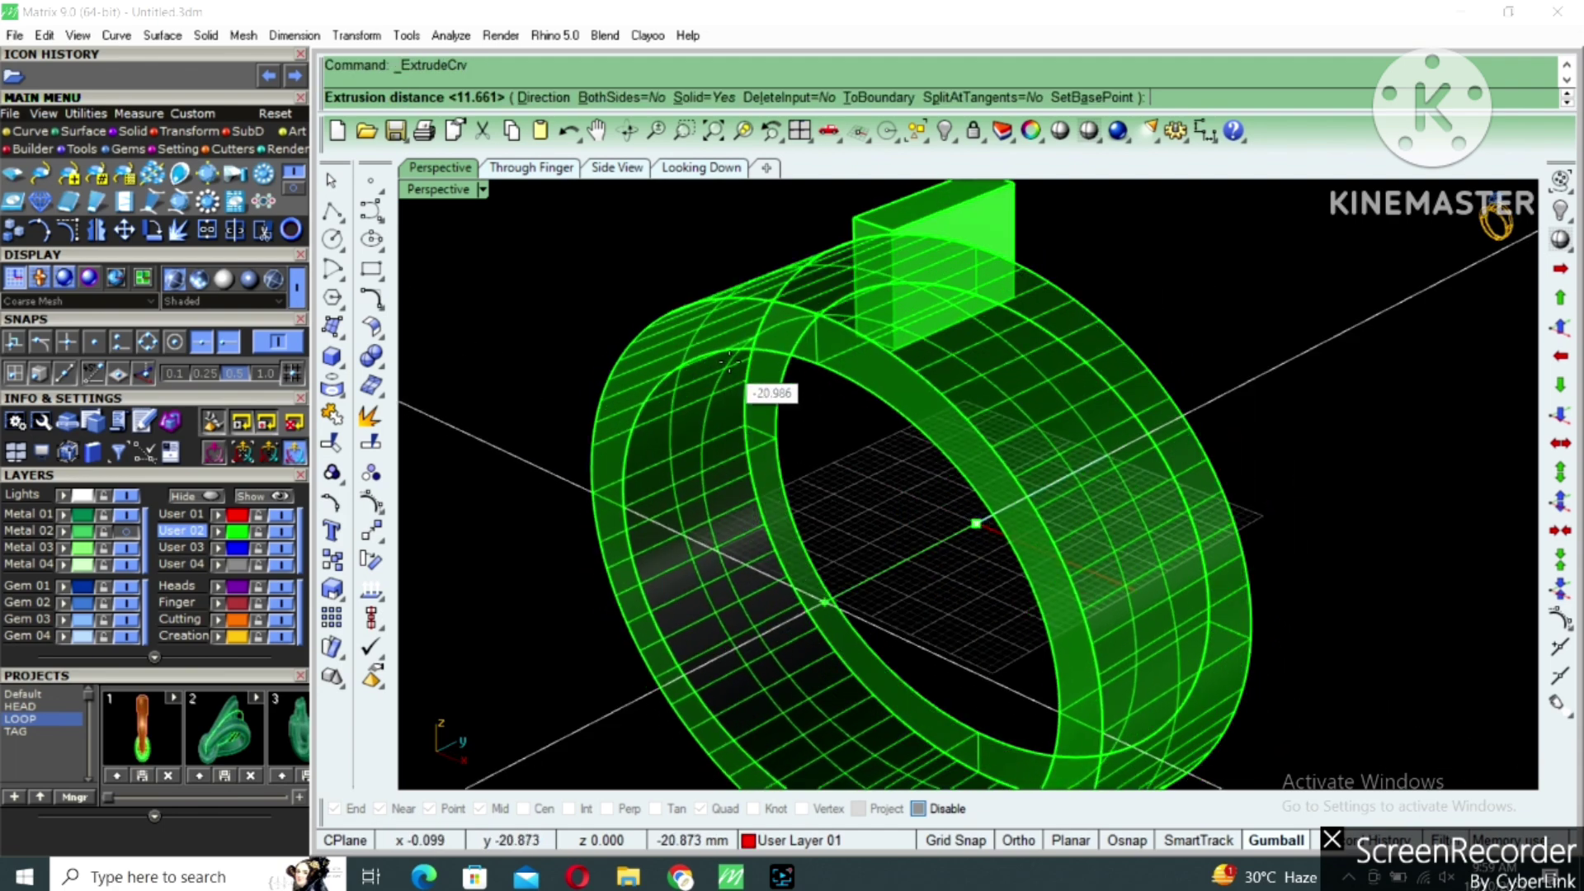
click(771, 370)
Boolean-split the bar block with the wide ring and delete the ring.
shift+right_drag(914, 252, 890, 313)
click(945, 290)
text(b)
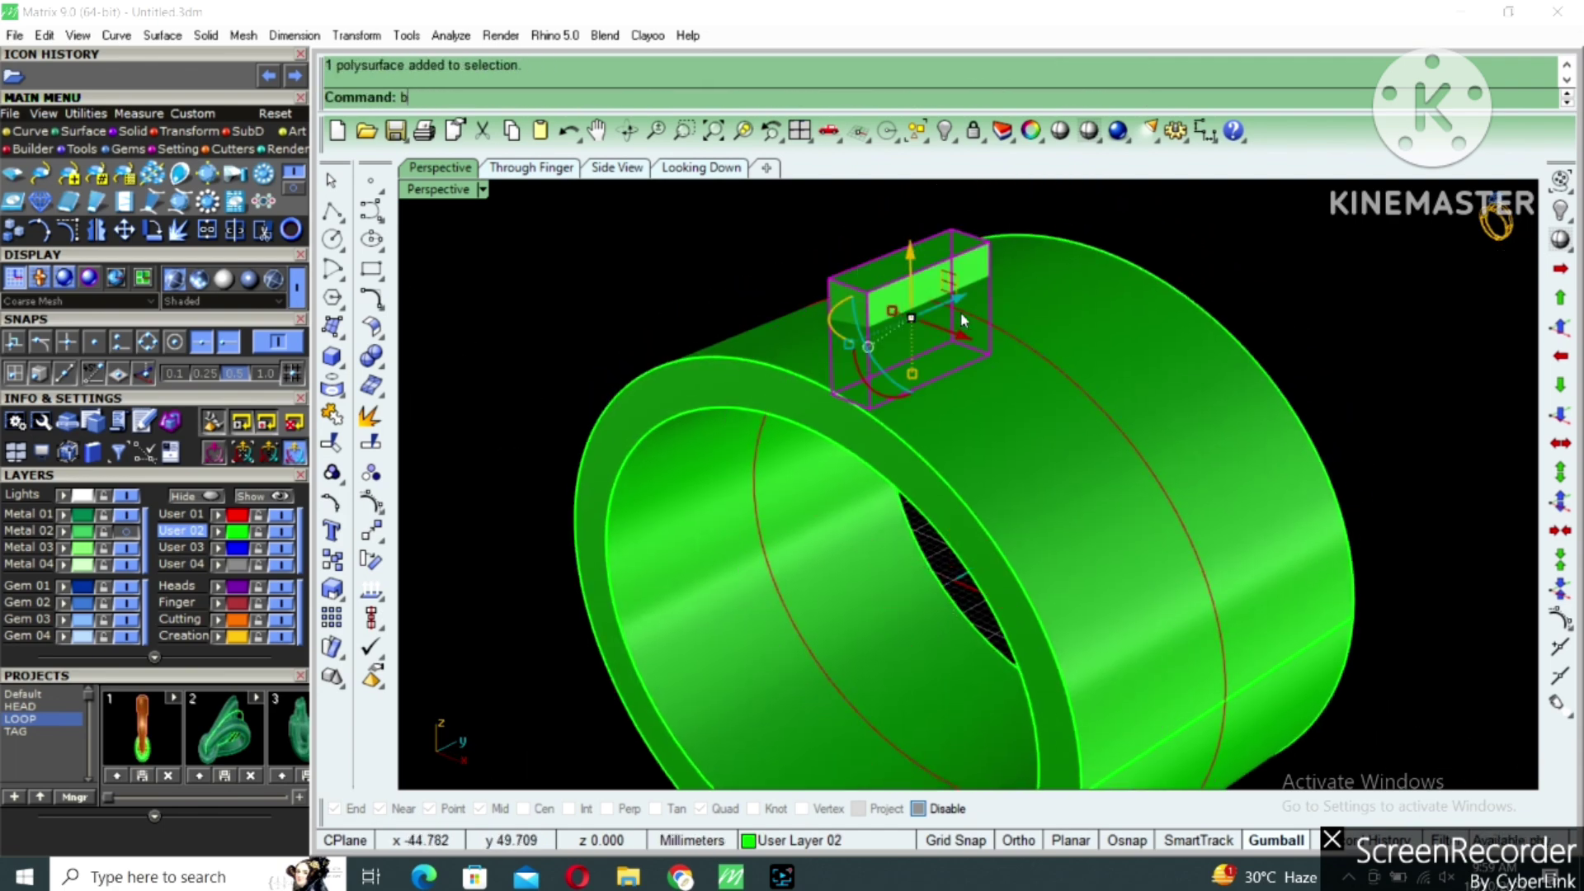
key(Return)
click(1104, 335)
key(Return)
key(Delete)
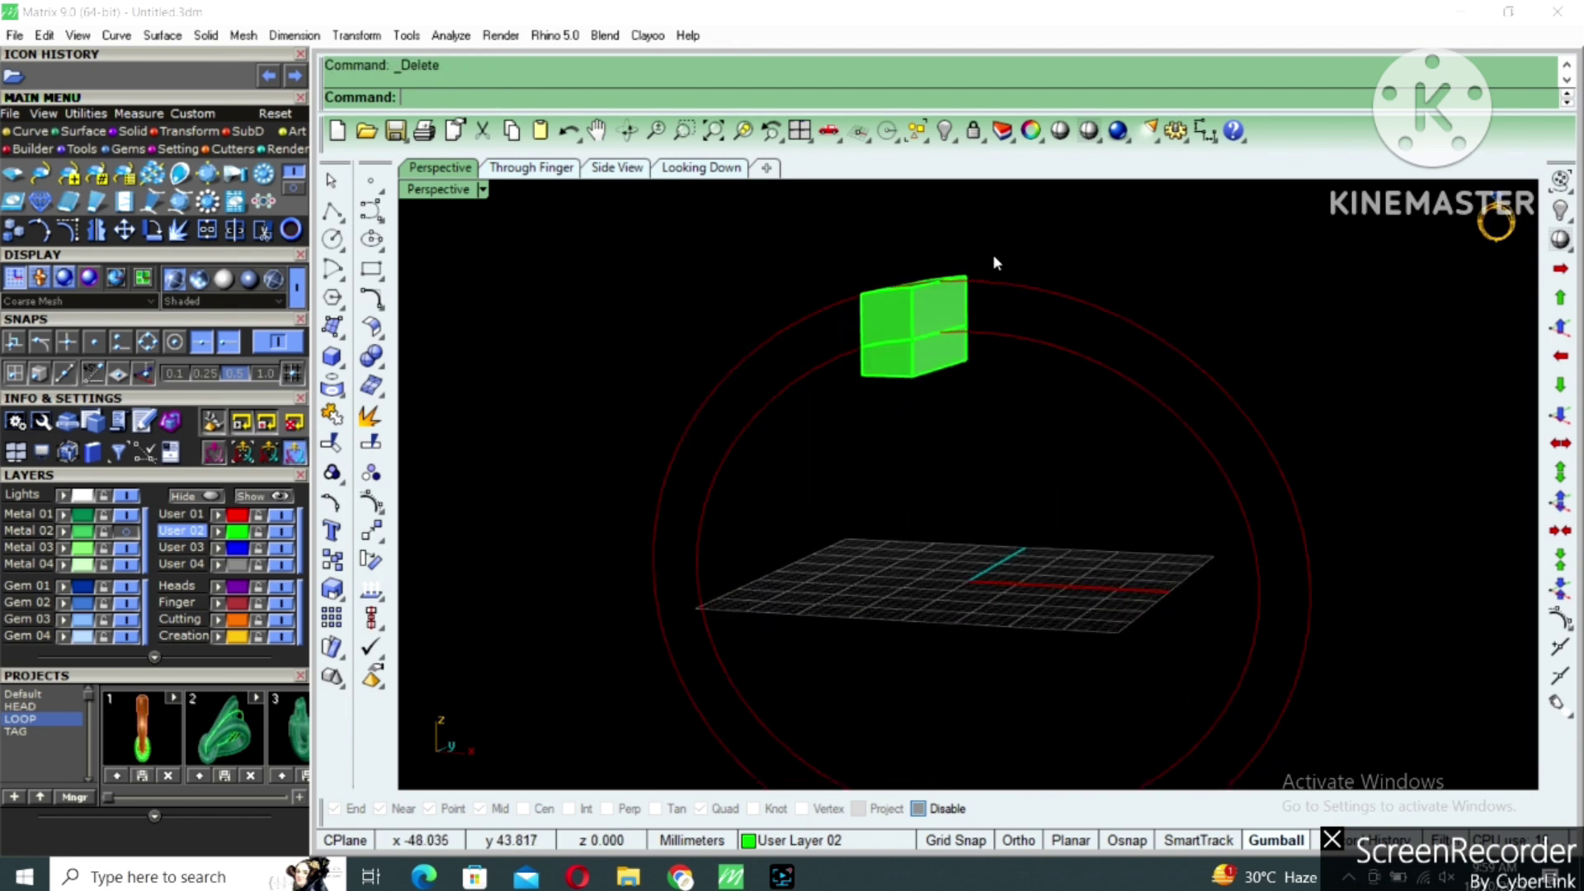
Delete the leftover piece of the block below the inner outline, keeping the curved bar between the two outlines.
click(917, 346)
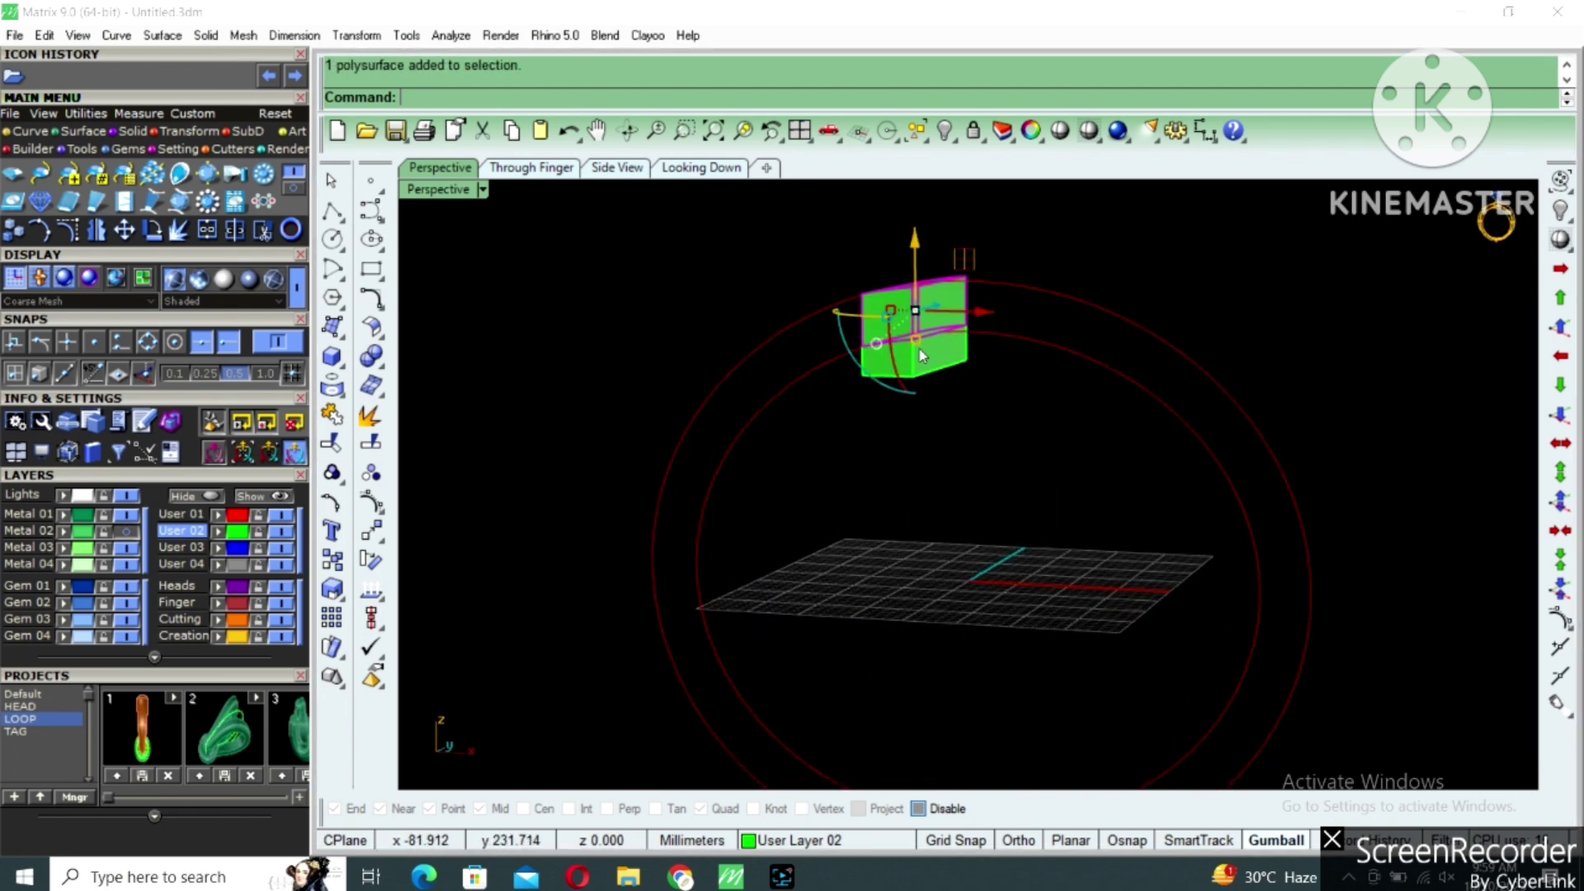
drag(947, 359, 922, 320)
right_drag(899, 413, 926, 395)
drag(825, 456, 982, 350)
key(Delete)
Mirror the curved bar about the origin to the opposite side, and unhide the solid band.
click(932, 293)
right_drag(942, 307, 1033, 400)
text(m)
key(Return)
text(0)
key(Return)
shift+click(991, 411)
key(Escape)
key(ctrl+shift+h)
Create a vertical cut plane for the band through the middle of the left bar.
scroll(1039, 505, down, 4)
click(1014, 460)
right_click(1015, 466)
scroll(977, 500, up, 4)
click(1007, 481)
text(c)
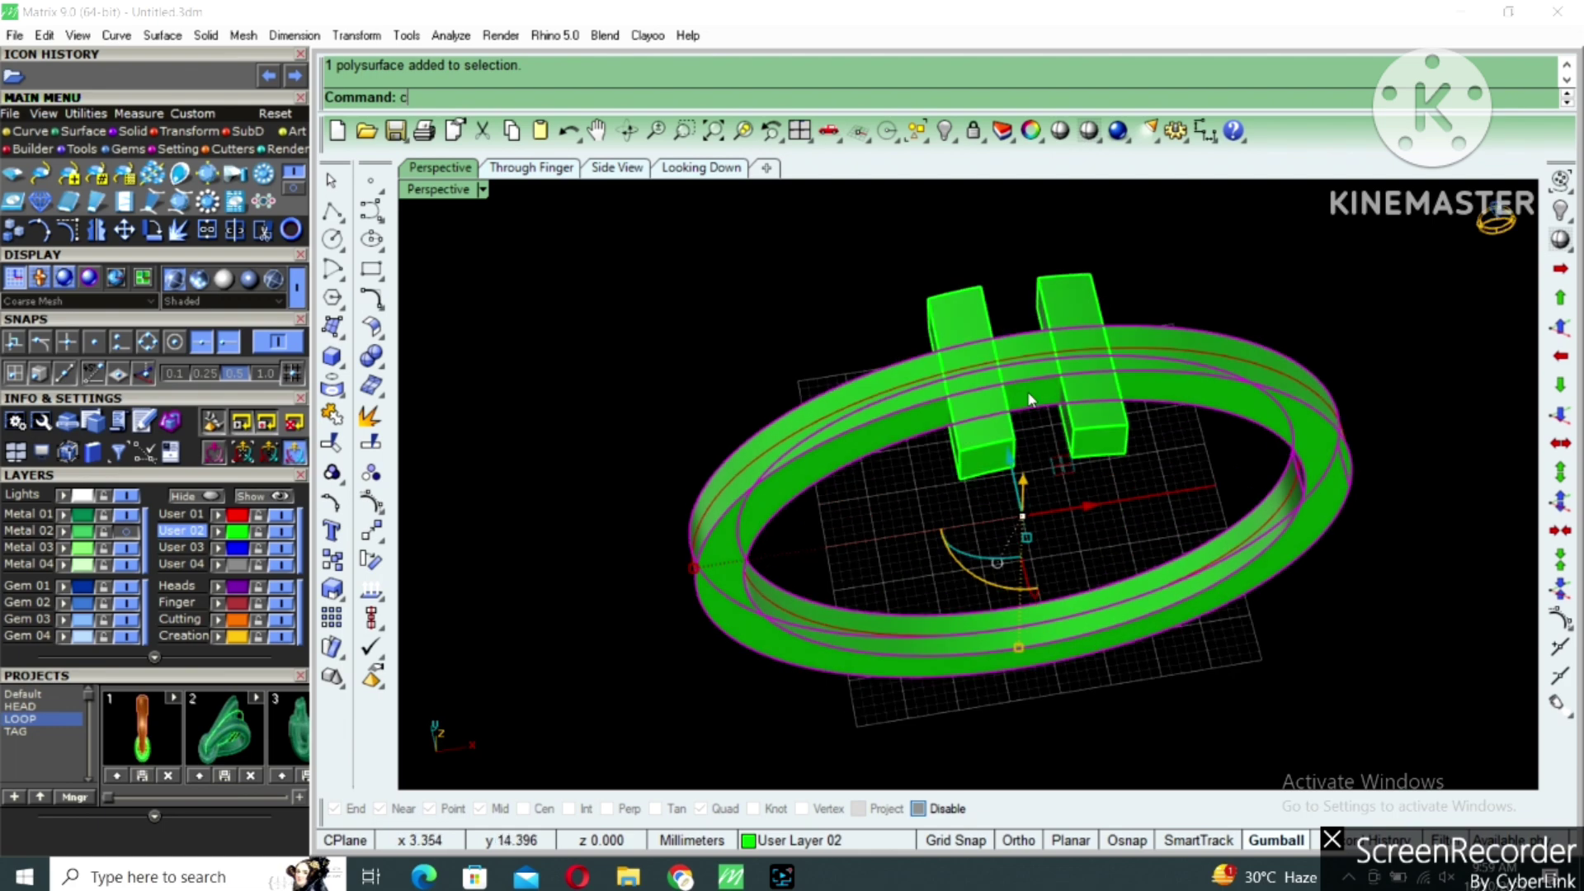
key(Return)
scroll(972, 473, up, 3)
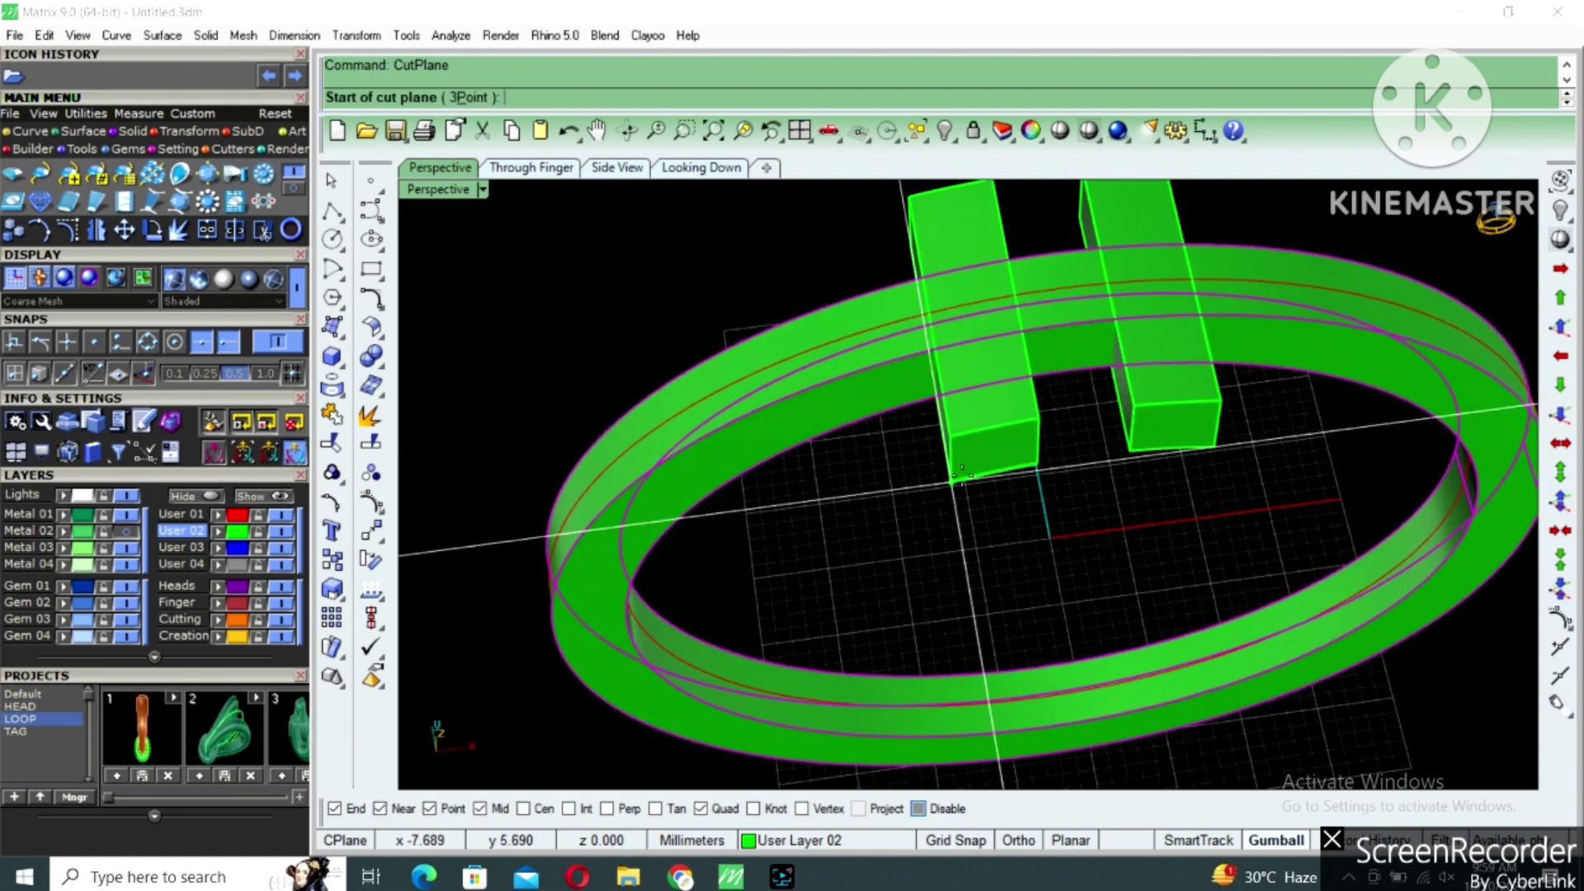
click(1011, 493)
scroll(946, 388, down, 2)
click(1015, 489)
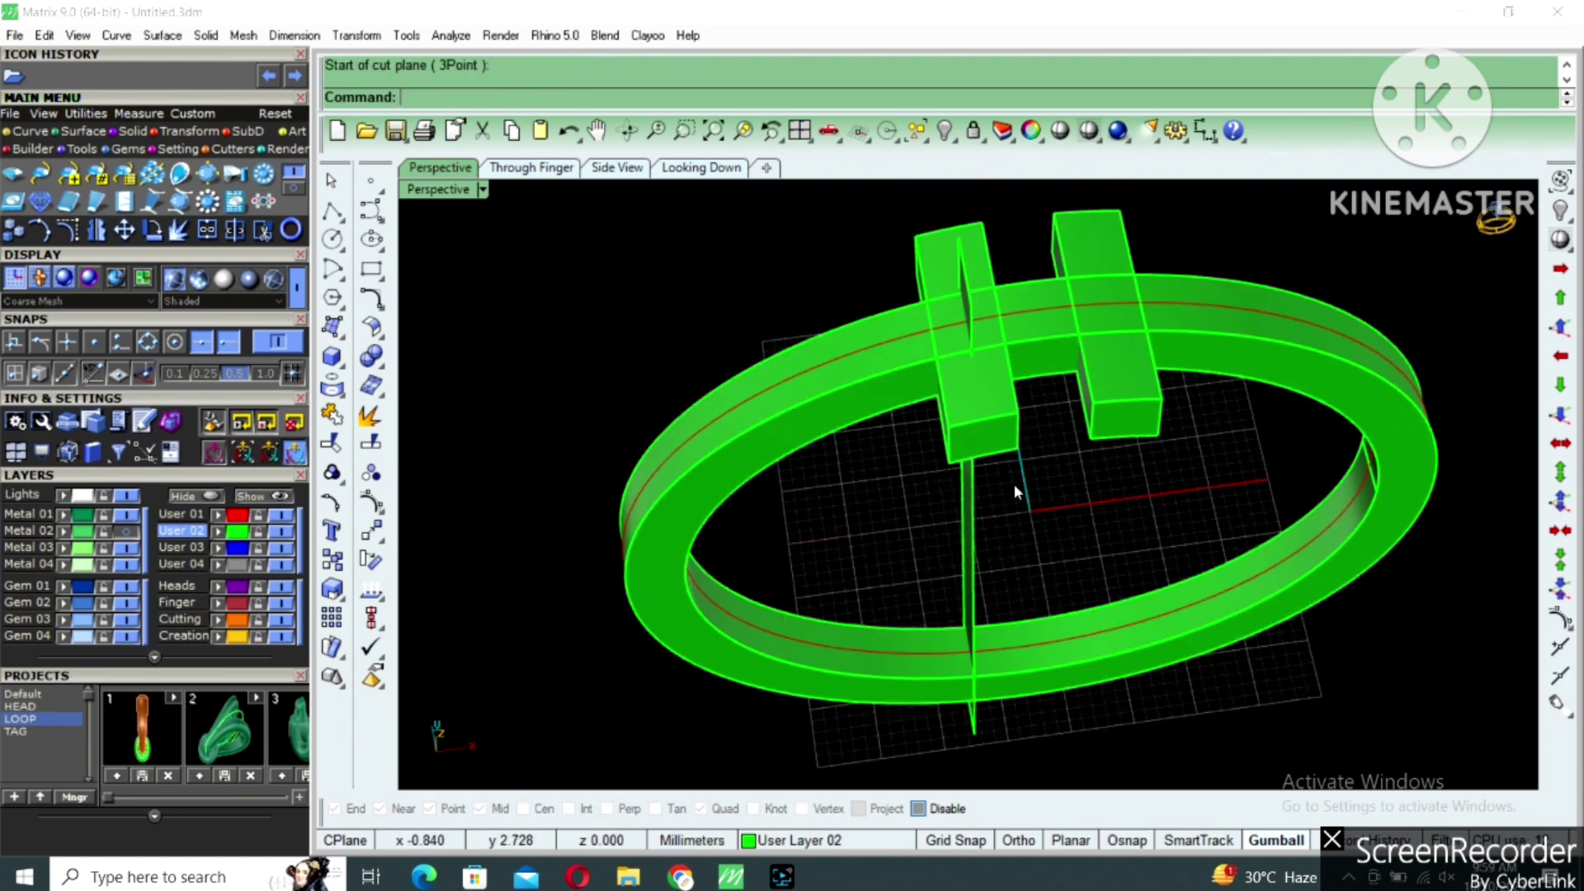
Try to mirror the cut plane about the origin, and undo the mirror.
click(973, 489)
right_drag(973, 490, 951, 528)
text(mi)
key(Return)
text(0)
key(Return)
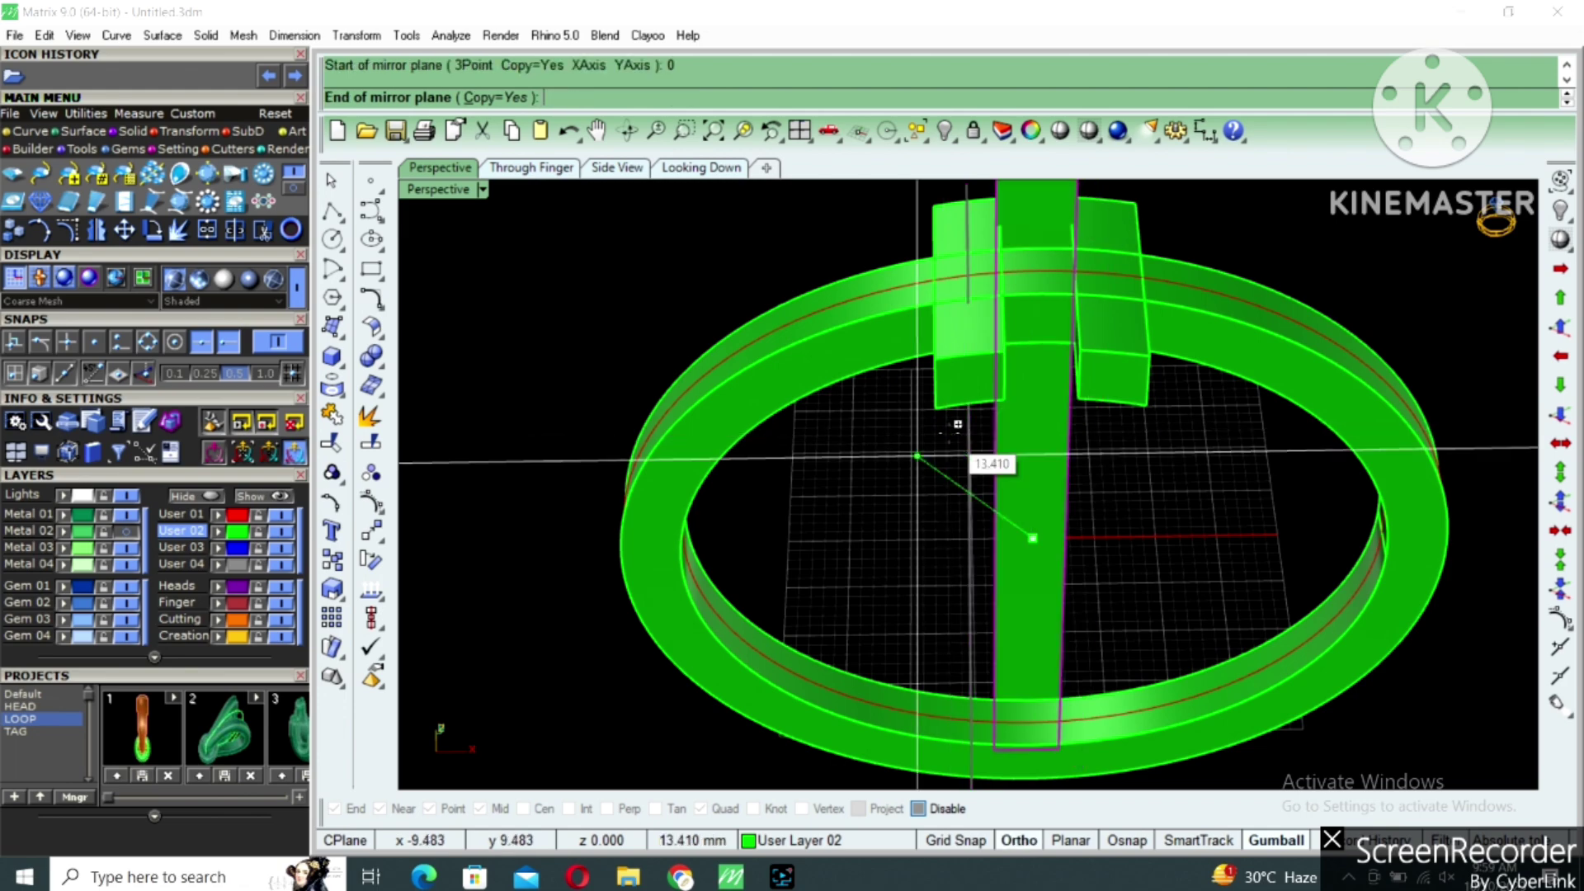
shift+click(948, 433)
key(ctrl+z)
Mirror the cut plane about the origin along the Y axis so the copy passes through the right bar.
key(Return)
text(0)
key(Return)
shift+click(998, 411)
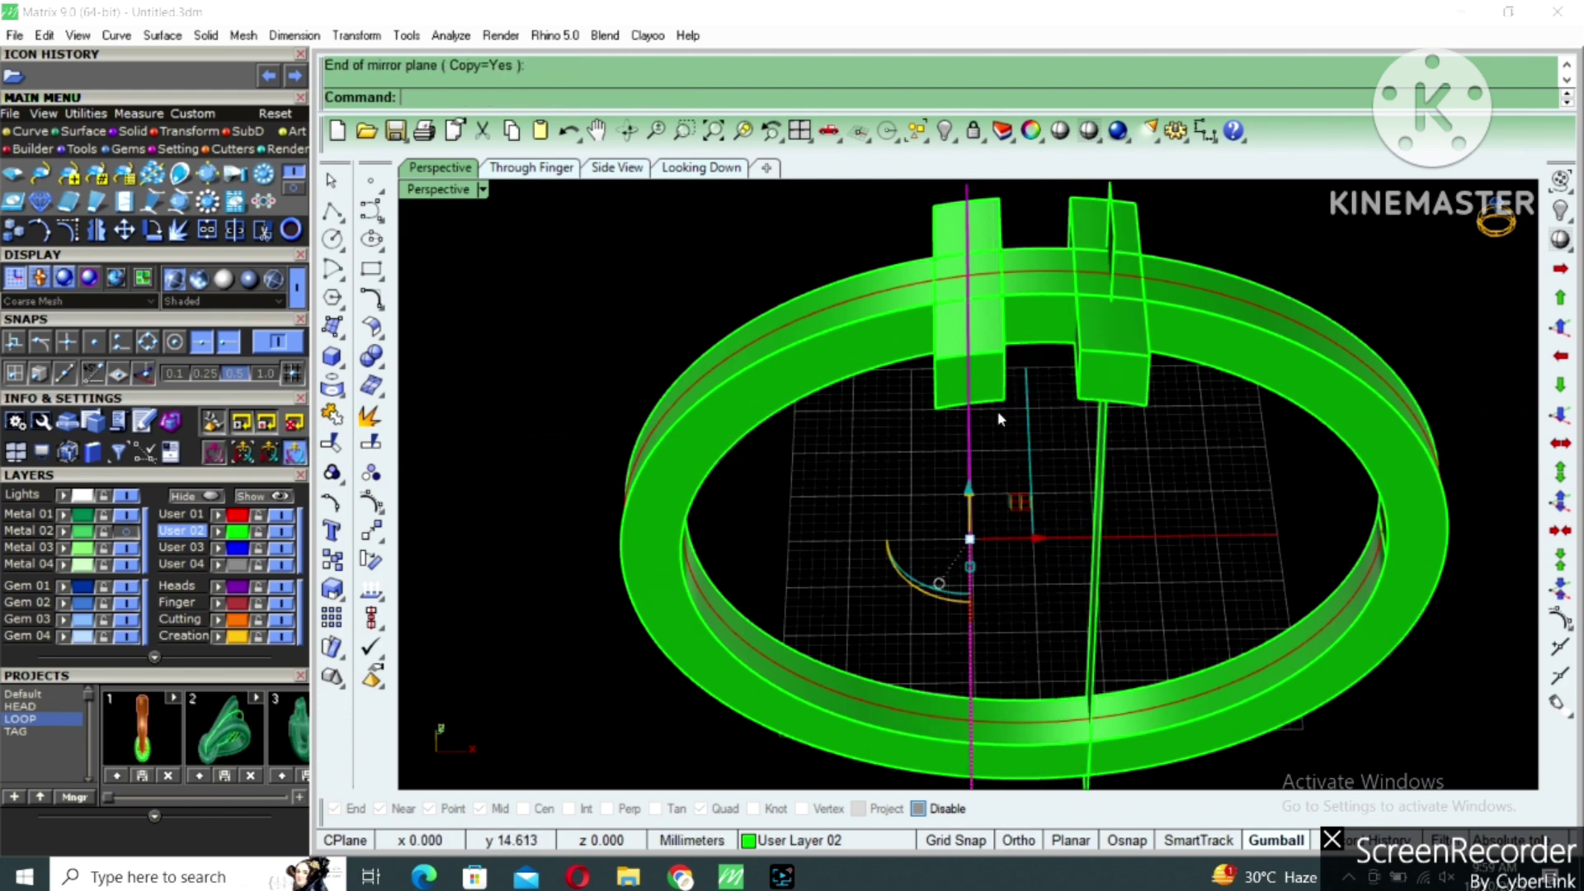
click(998, 414)
Raise both cut planes together so they cross only the upper part of the band.
right_drag(998, 414, 1037, 334)
scroll(1037, 334, down, 5)
drag(1185, 429, 931, 483)
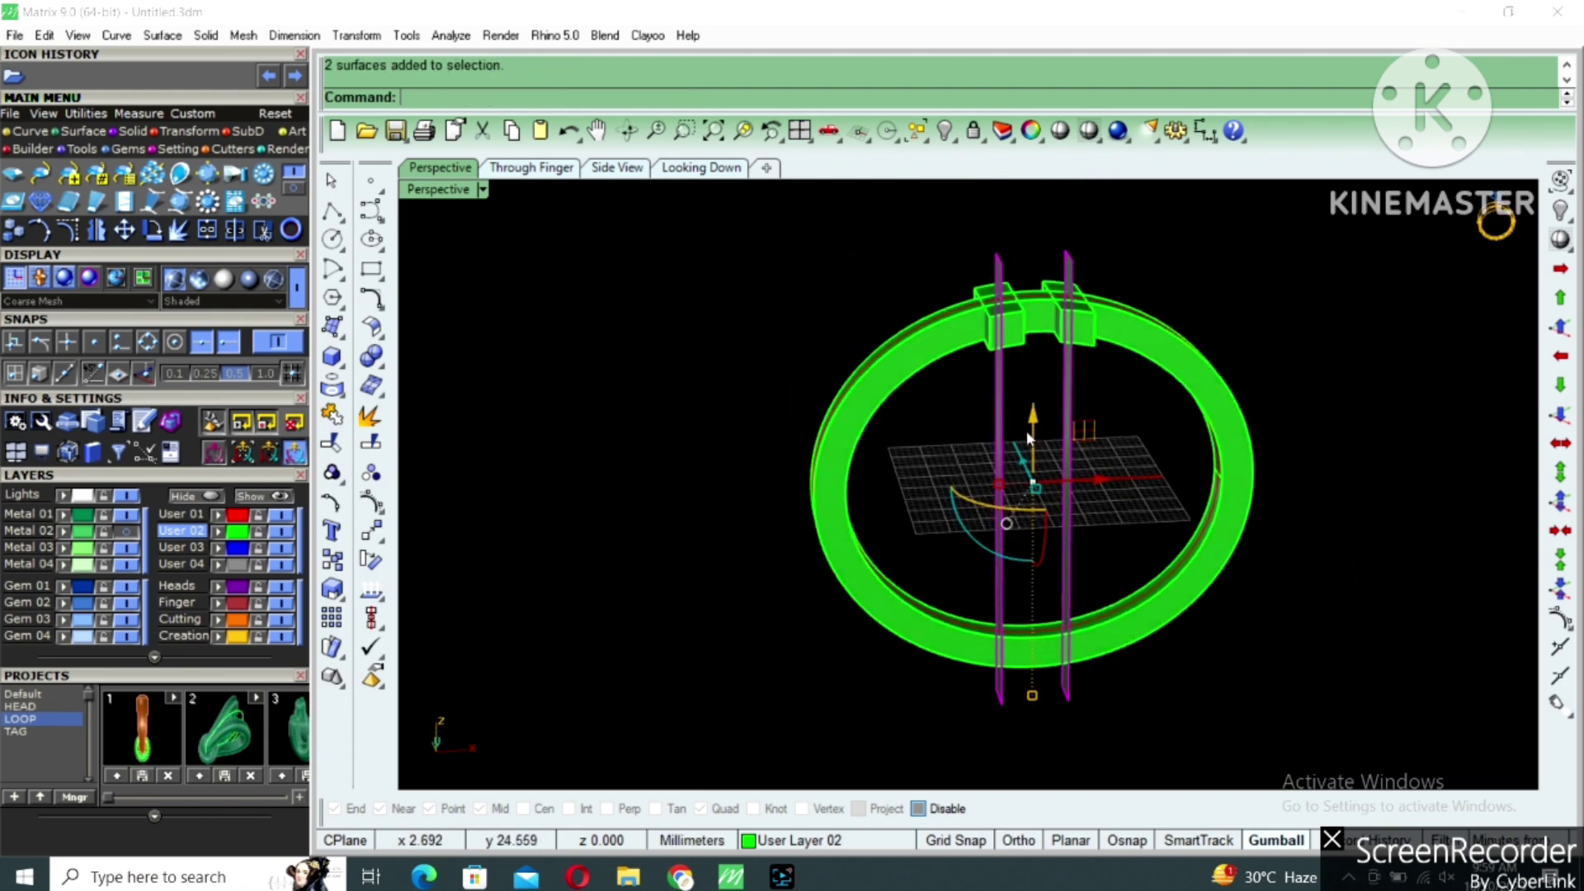
drag(1032, 429, 1142, 318)
Boolean-split the band with the two raised cut planes.
click(1123, 327)
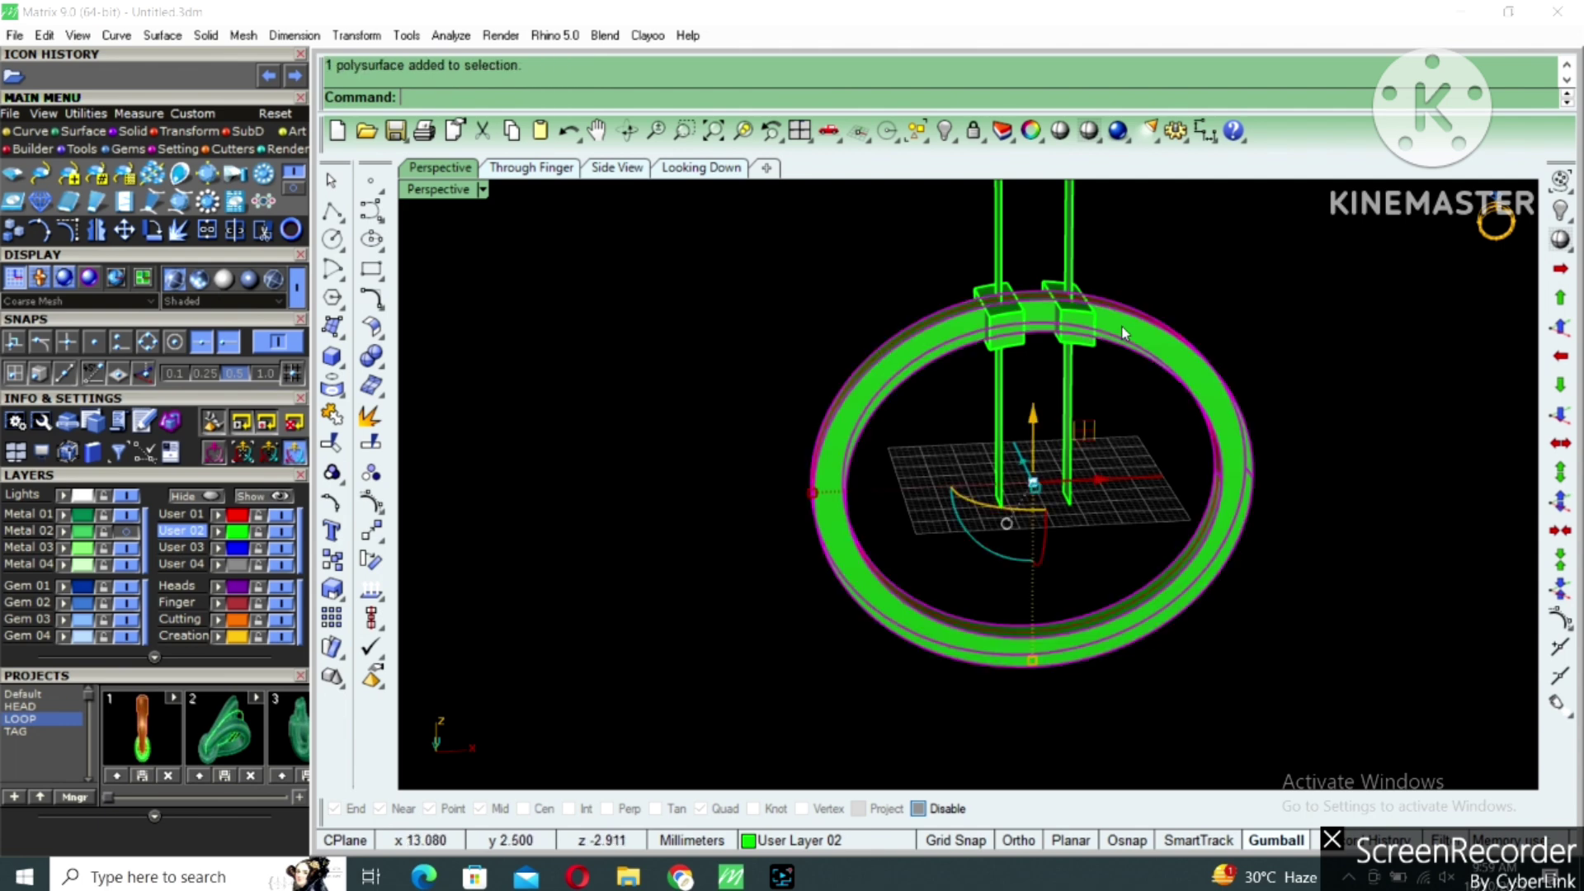
shift+right_drag(1108, 340, 1091, 414)
text(bs)
key(Return)
drag(1149, 262, 929, 281)
key(Return)
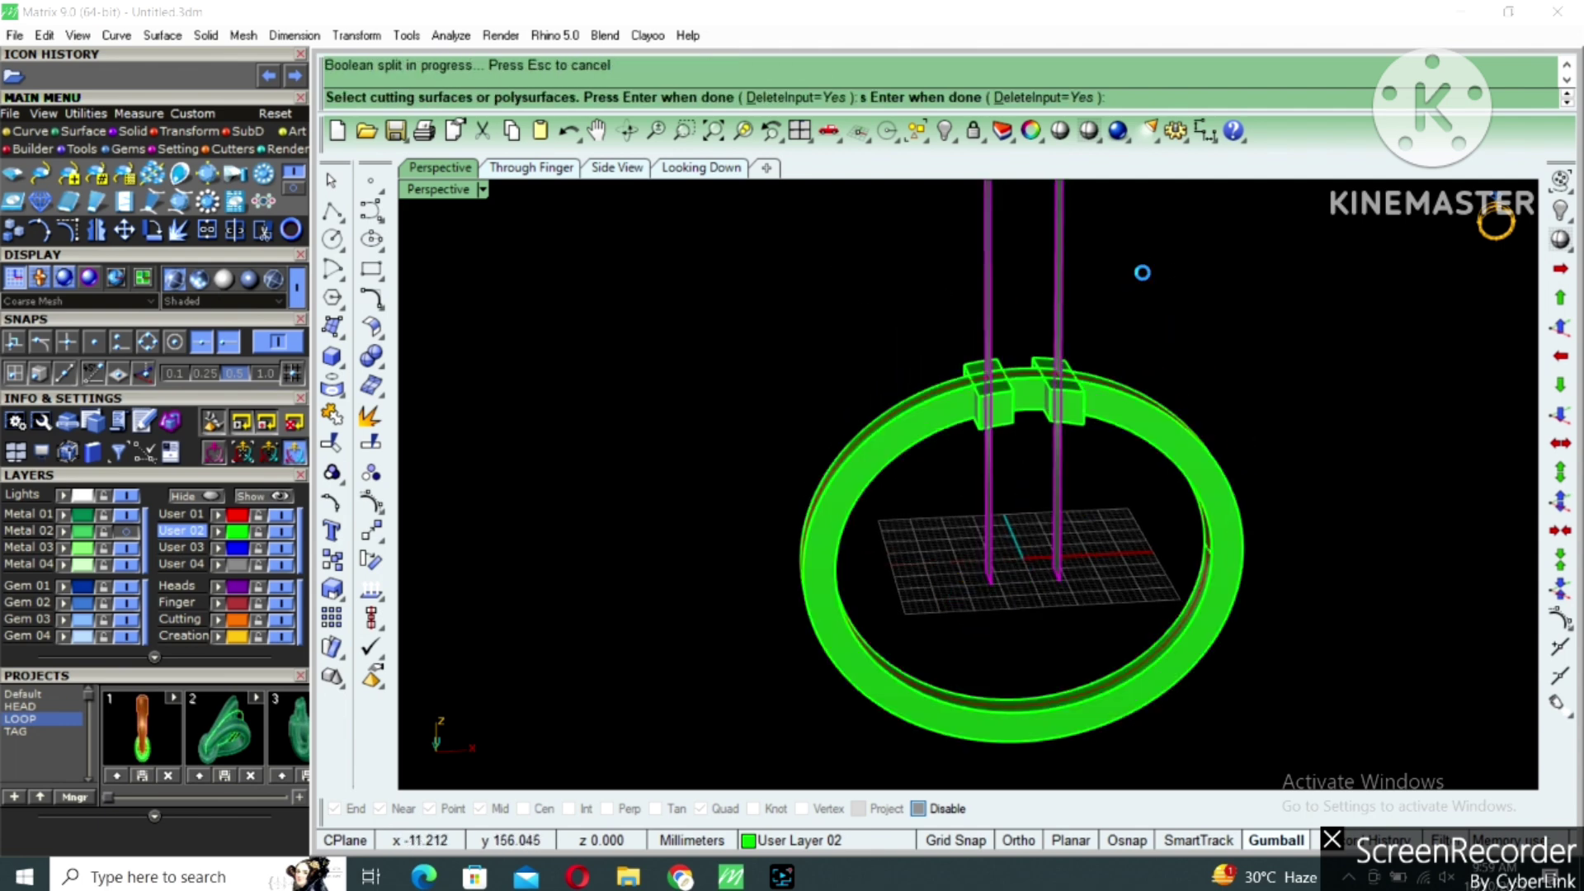
click(1078, 506)
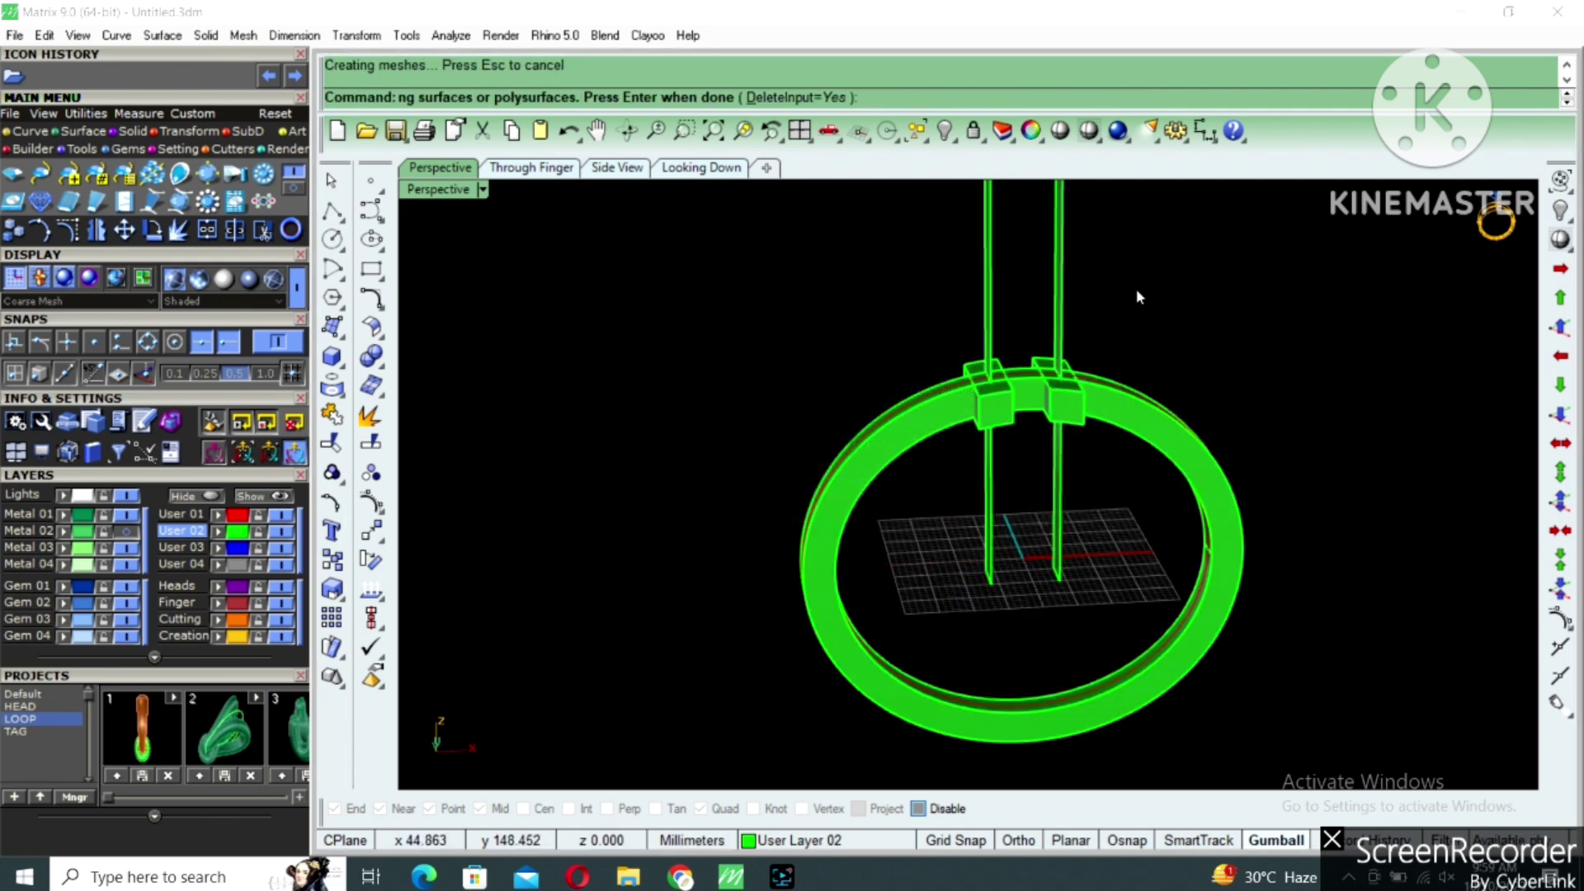
Delete both cut planes and the band segment between the two bars to open the bangle.
drag(1139, 297, 945, 307)
key(Delete)
scroll(1012, 394, up, 8)
click(987, 391)
key(Delete)
scroll(987, 391, down, 5)
right_drag(982, 396, 956, 672)
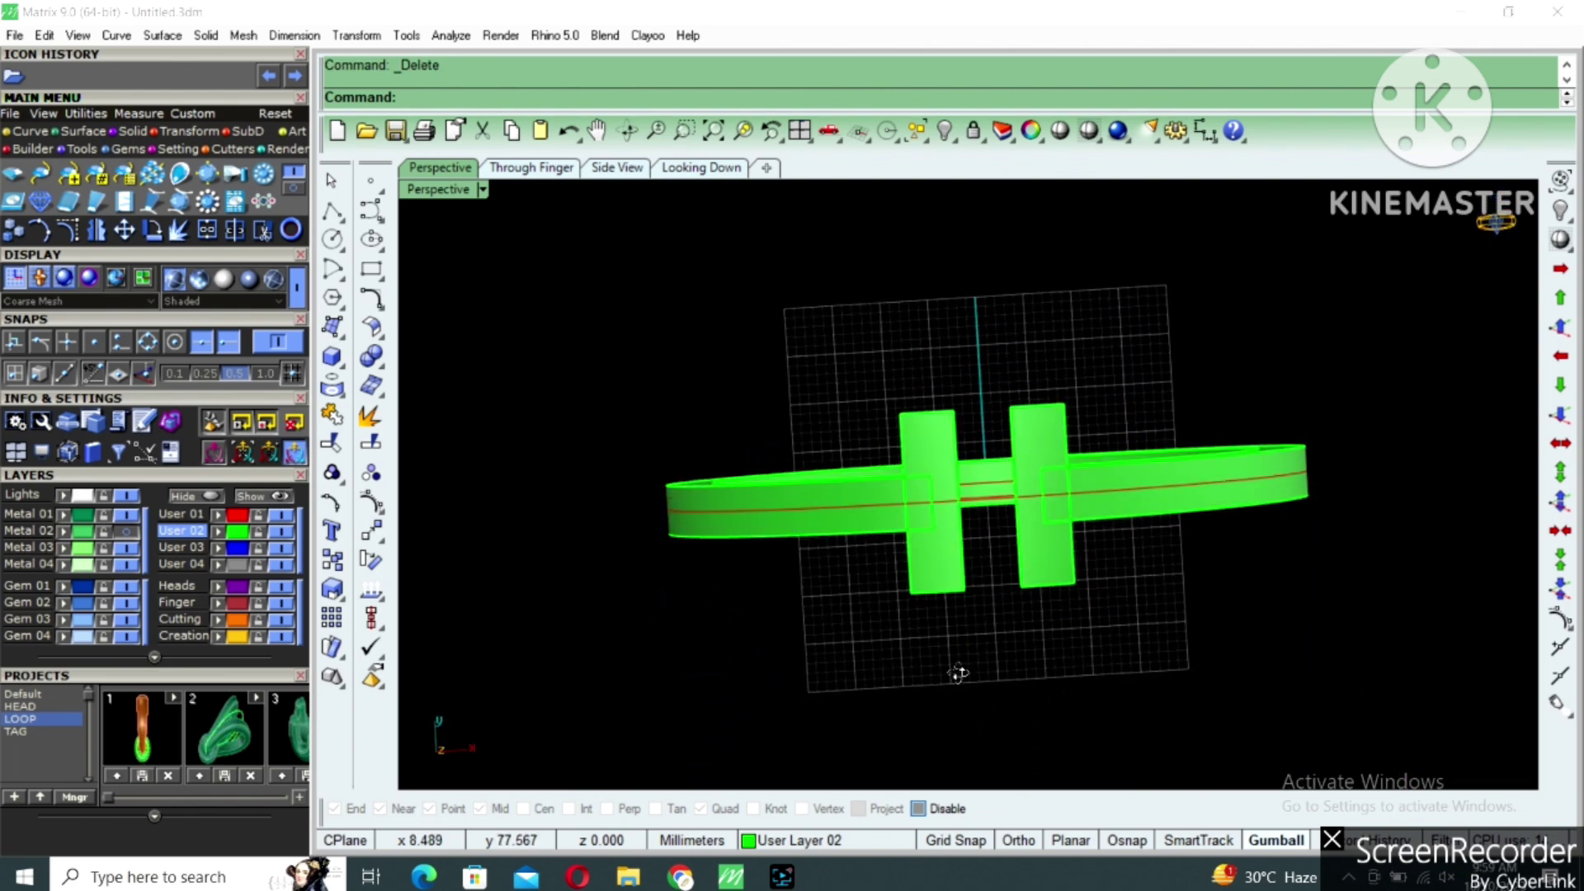
Compare the bars with the reference picture in the Looking Down view by briefly showing the Metal 02 layer.
double_click(414, 193)
double_click(414, 193)
click(129, 532)
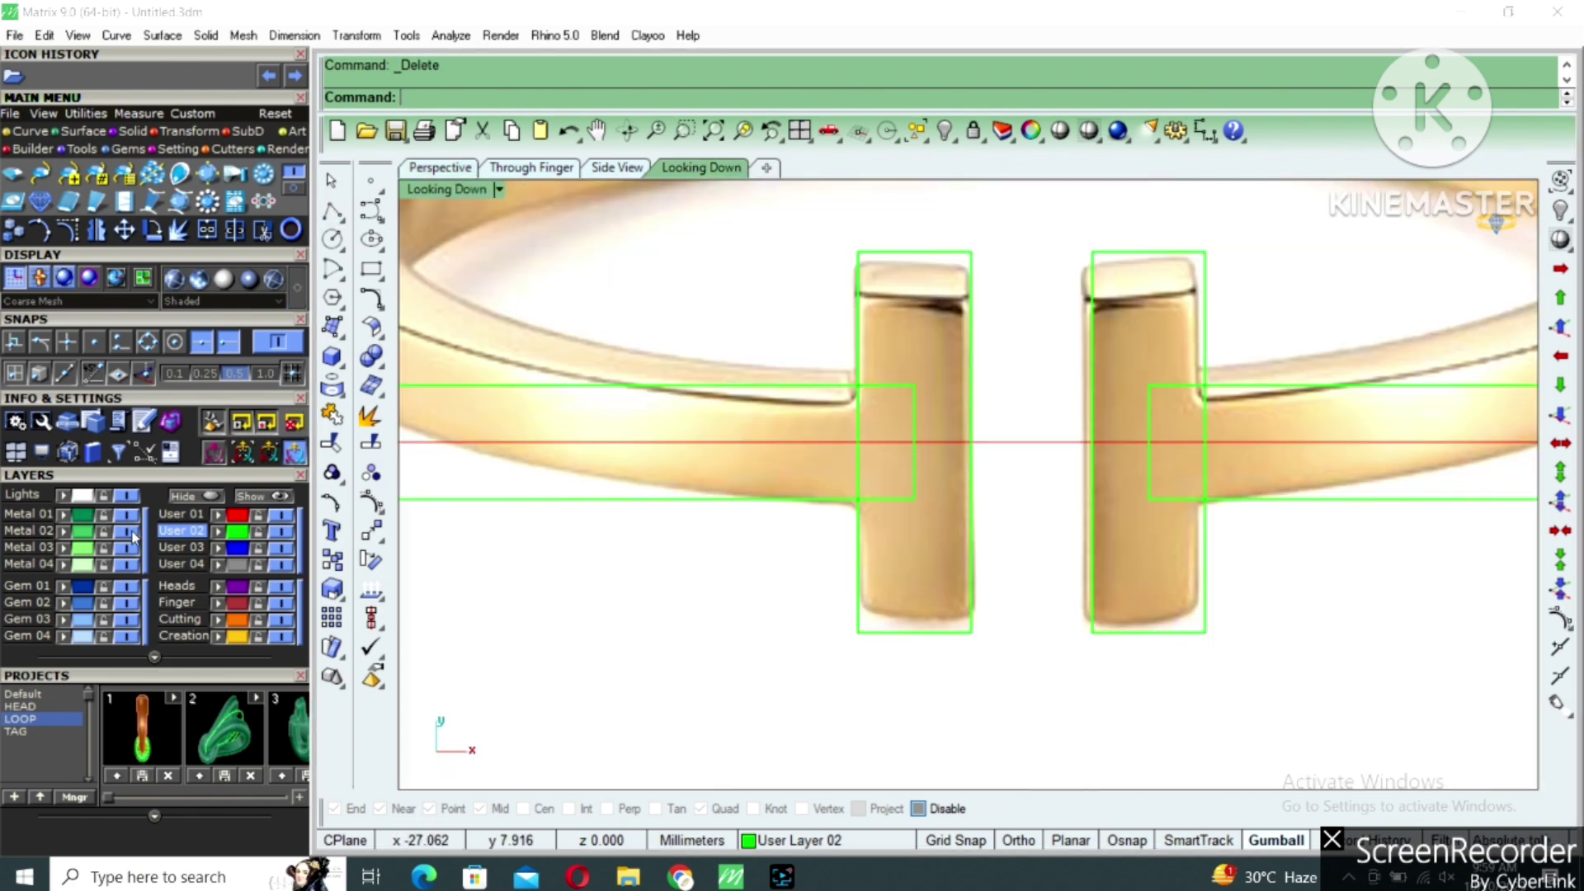
click(130, 533)
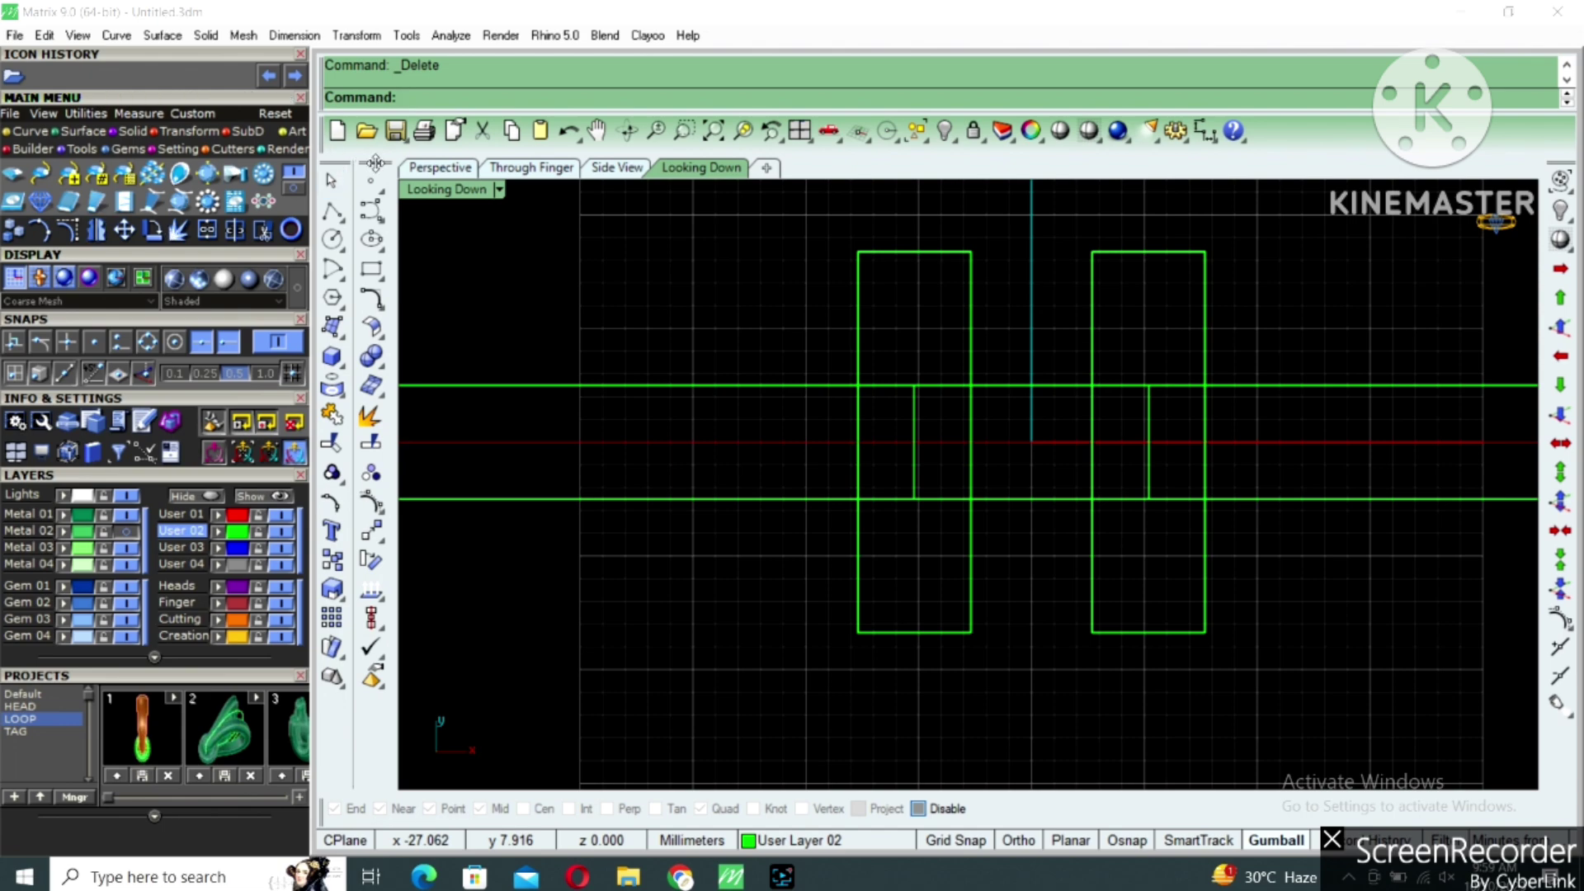
Hide the open band and both end bars in the Through Finger view, leaving only the oval guide curves.
double_click(417, 190)
double_click(1031, 196)
right_drag(1032, 196, 866, 415)
shift+right_drag(948, 755, 921, 645)
right_drag(922, 645, 923, 701)
scroll(982, 647, up, 2)
click(982, 647)
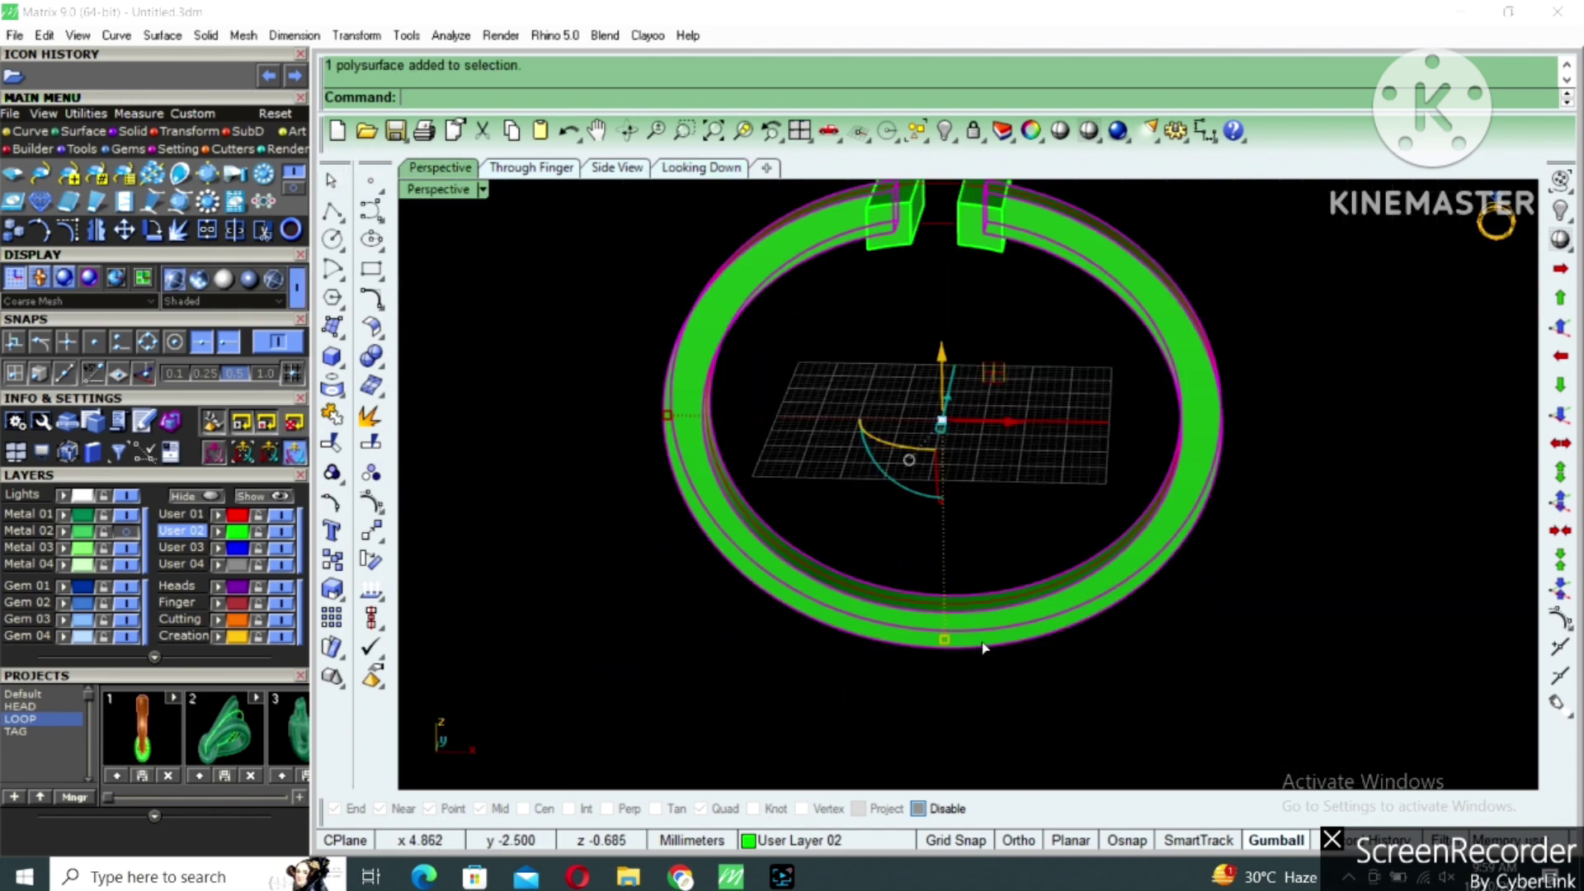
shift+right_drag(965, 646, 941, 679)
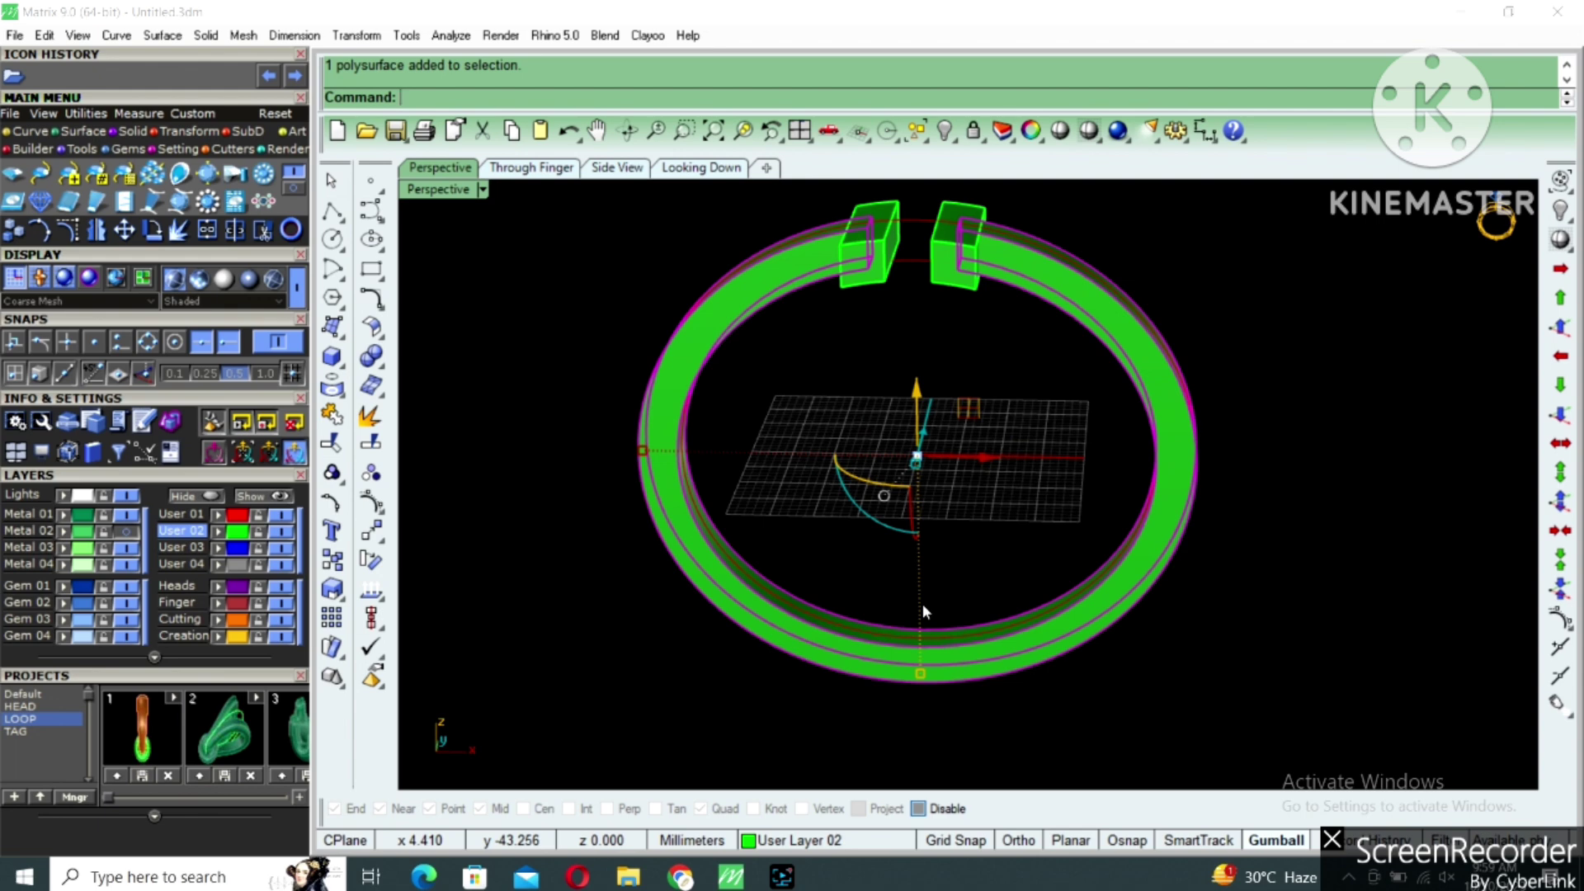
double_click(421, 191)
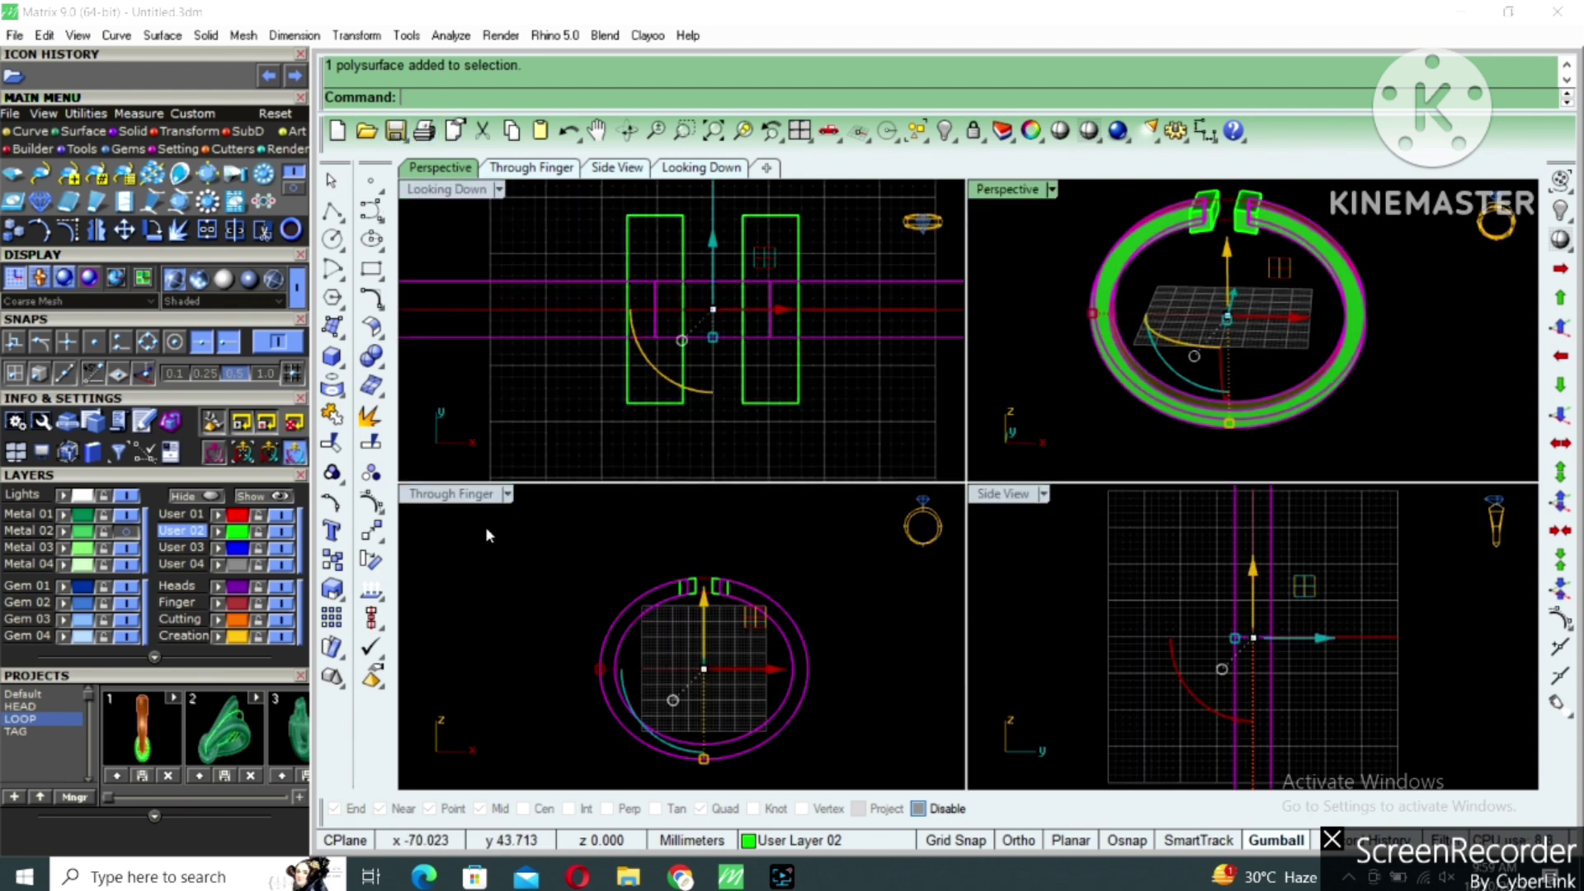
double_click(469, 493)
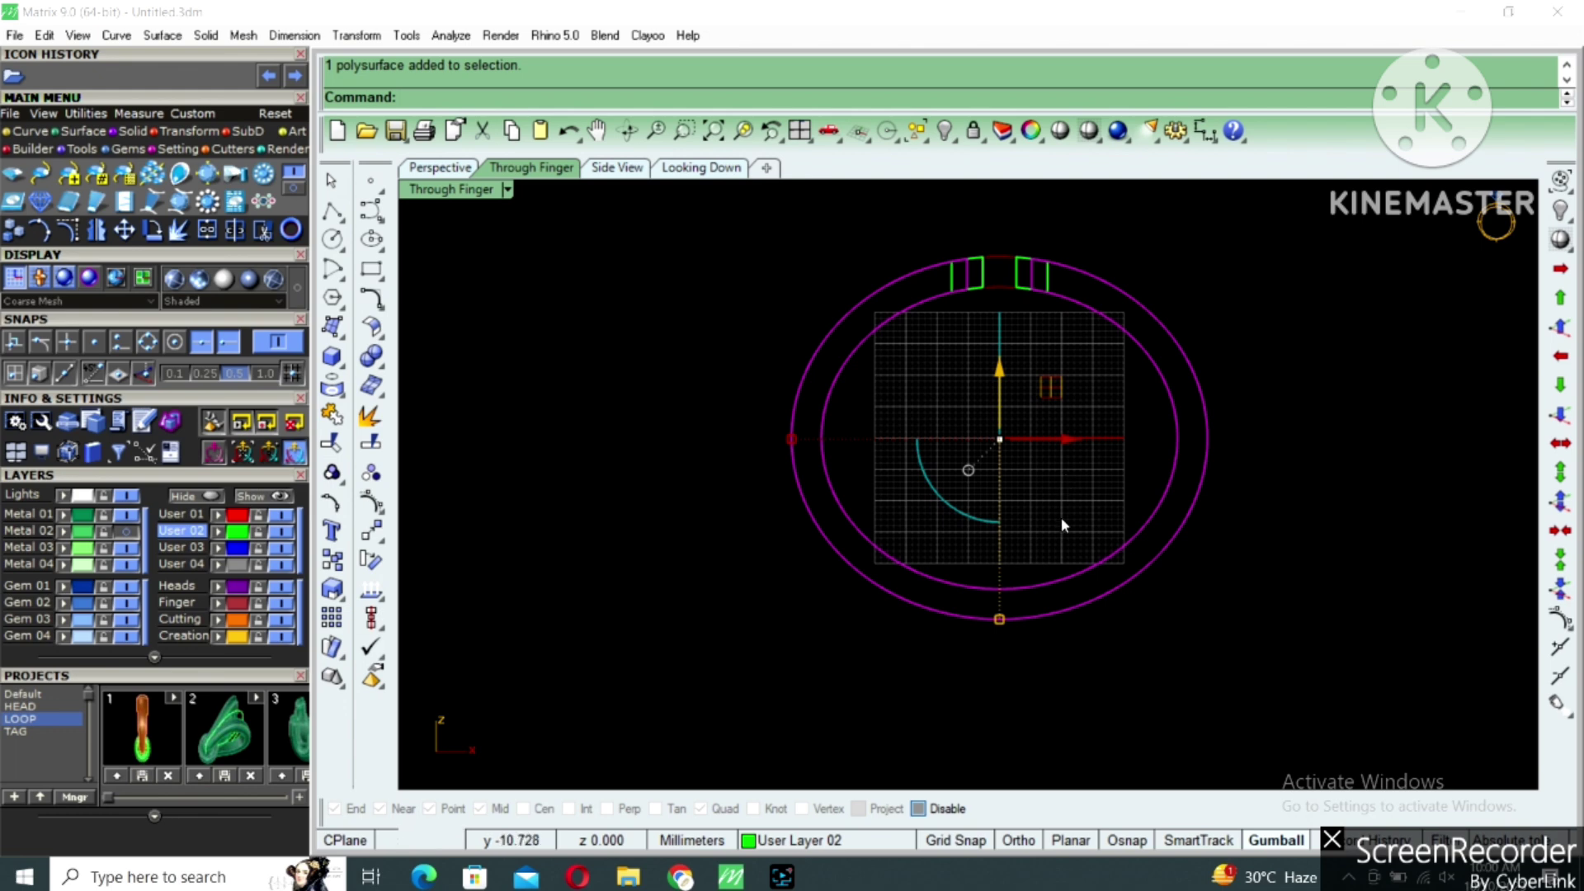
key(ctrl+h)
drag(801, 250, 1040, 358)
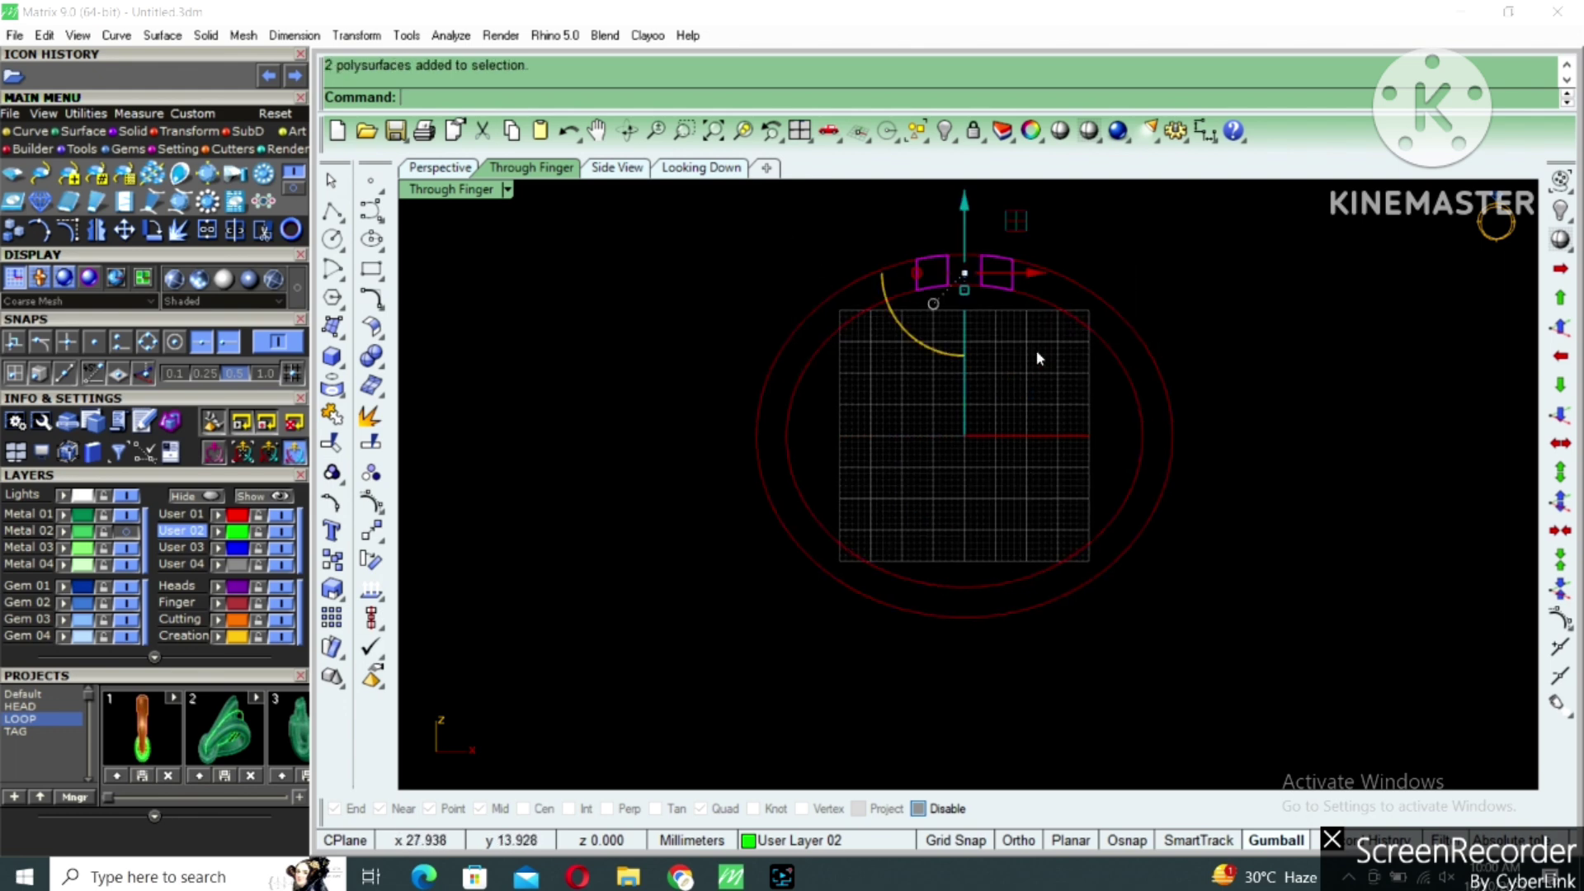
Draw a circle 0.8 mm in diameter centred on the lowest quadrant point of the outer oval.
click(334, 241)
scroll(891, 537, up, 4)
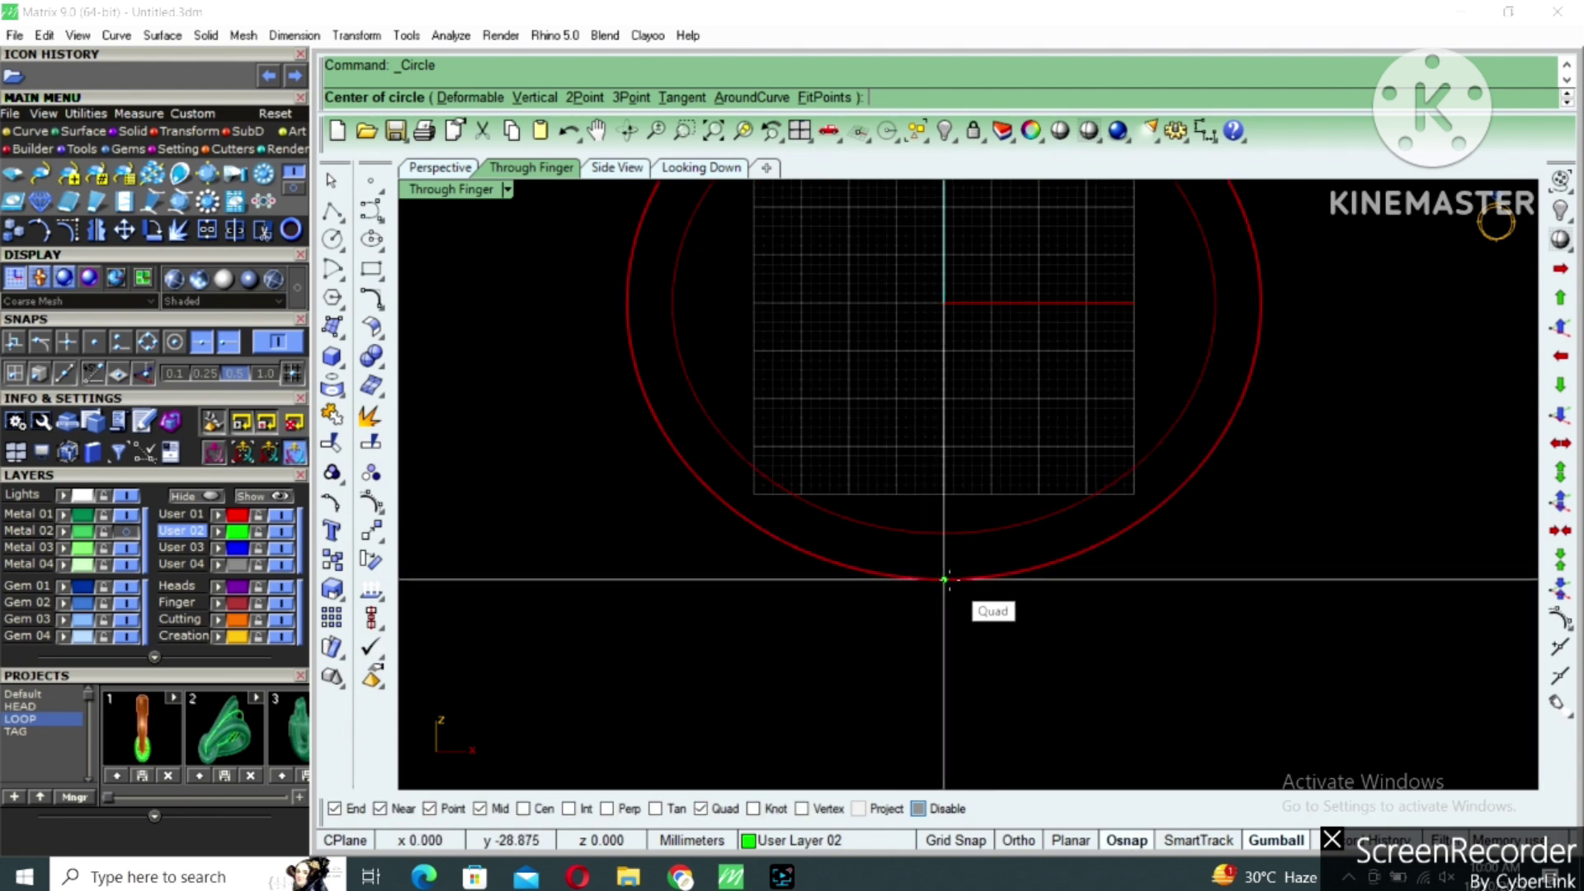
click(943, 579)
text(.8)
key(Return)
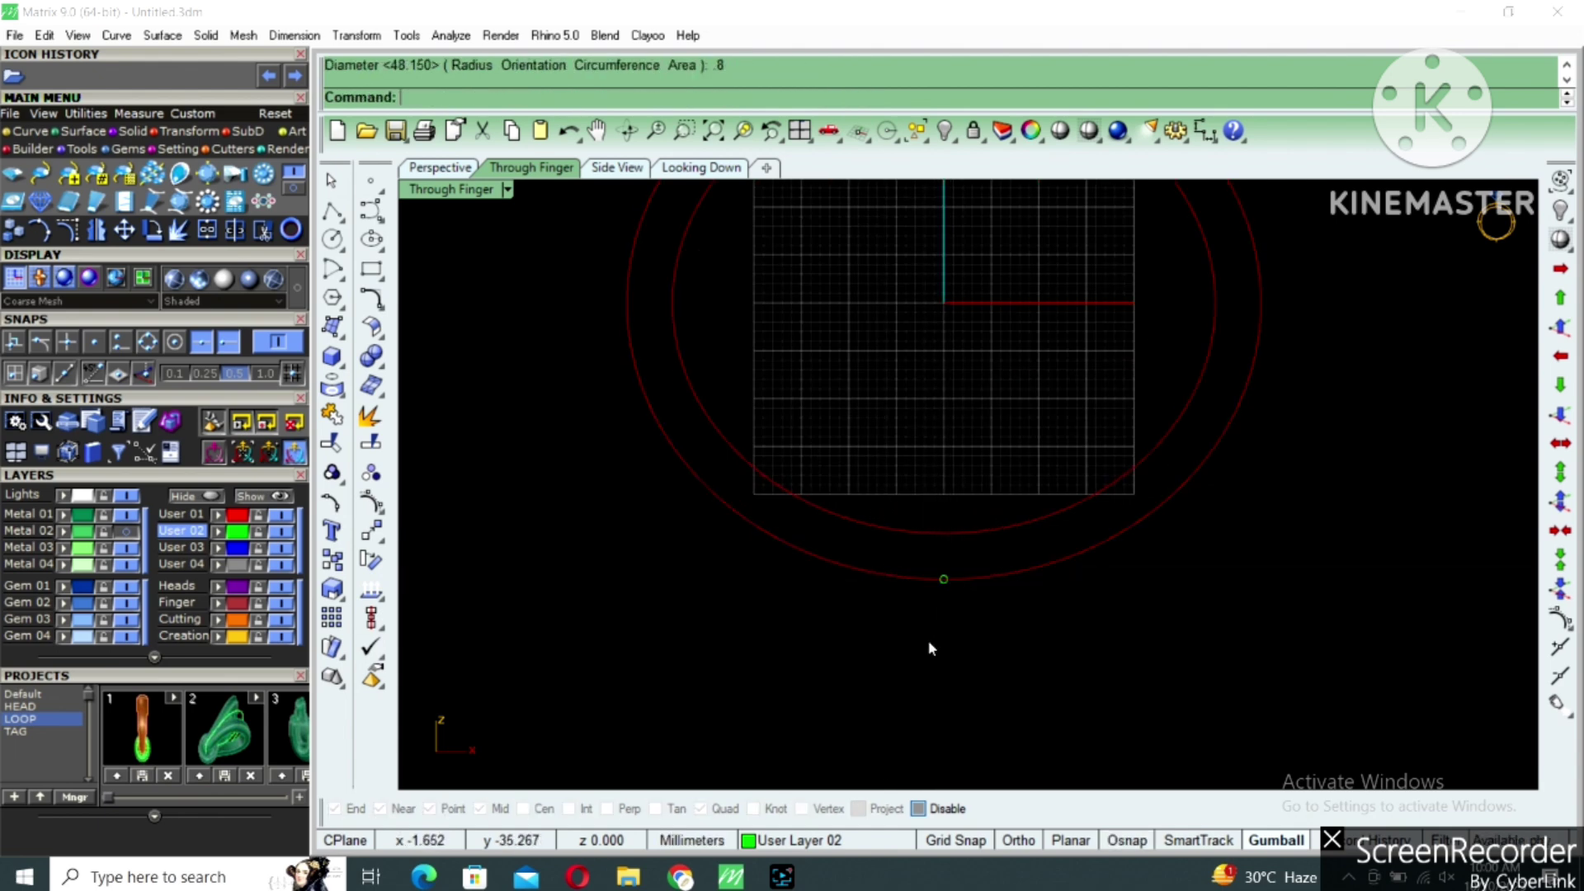
Offset the small circle outward by 0.8 mm.
scroll(940, 582, up, 4)
scroll(939, 584, up, 2)
click(957, 546)
right_drag(1050, 445, 1061, 532)
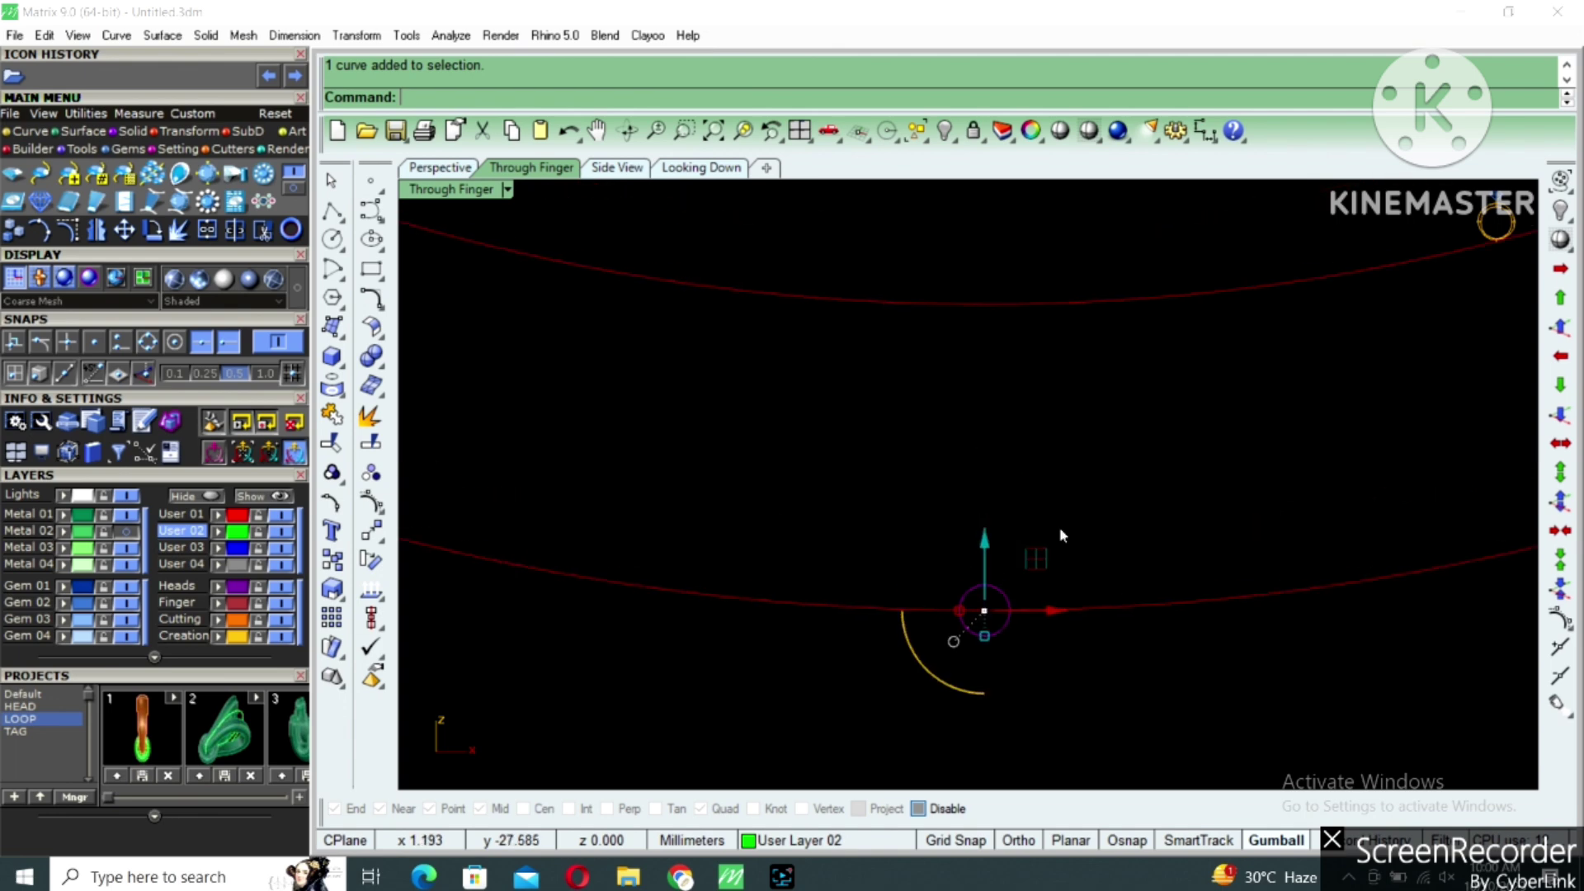
text(o)
key(Return)
text(.8)
key(Return)
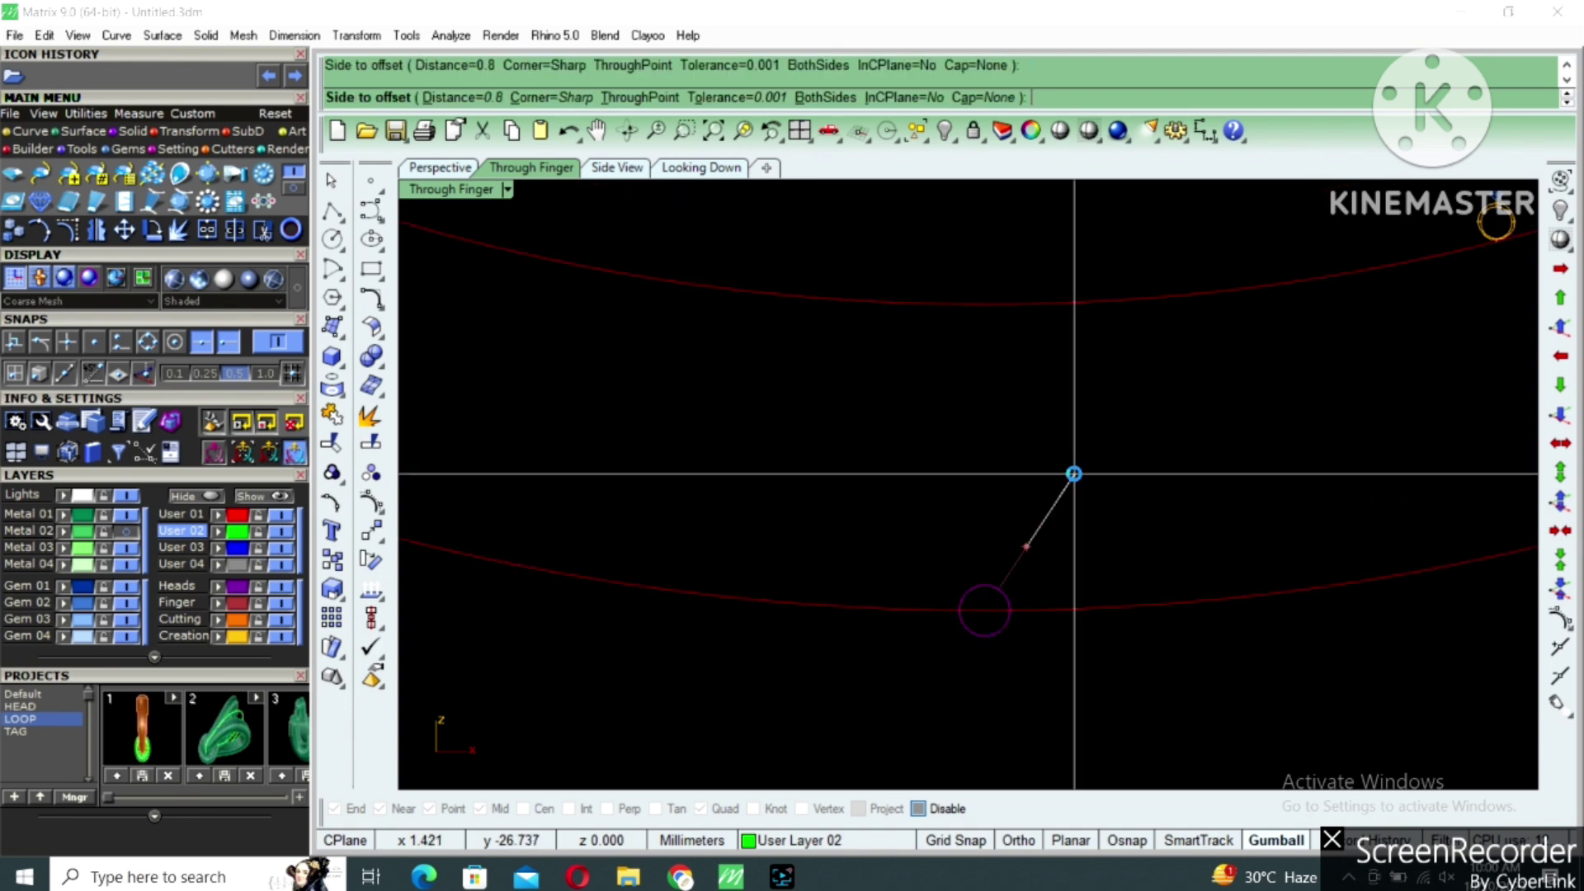
click(1075, 470)
Move both circles up from the larger circle's lowest quadrant point to the lowest point of the outer oval.
drag(839, 678, 1307, 403)
right_drag(1027, 614, 1117, 543)
text(m)
key(Return)
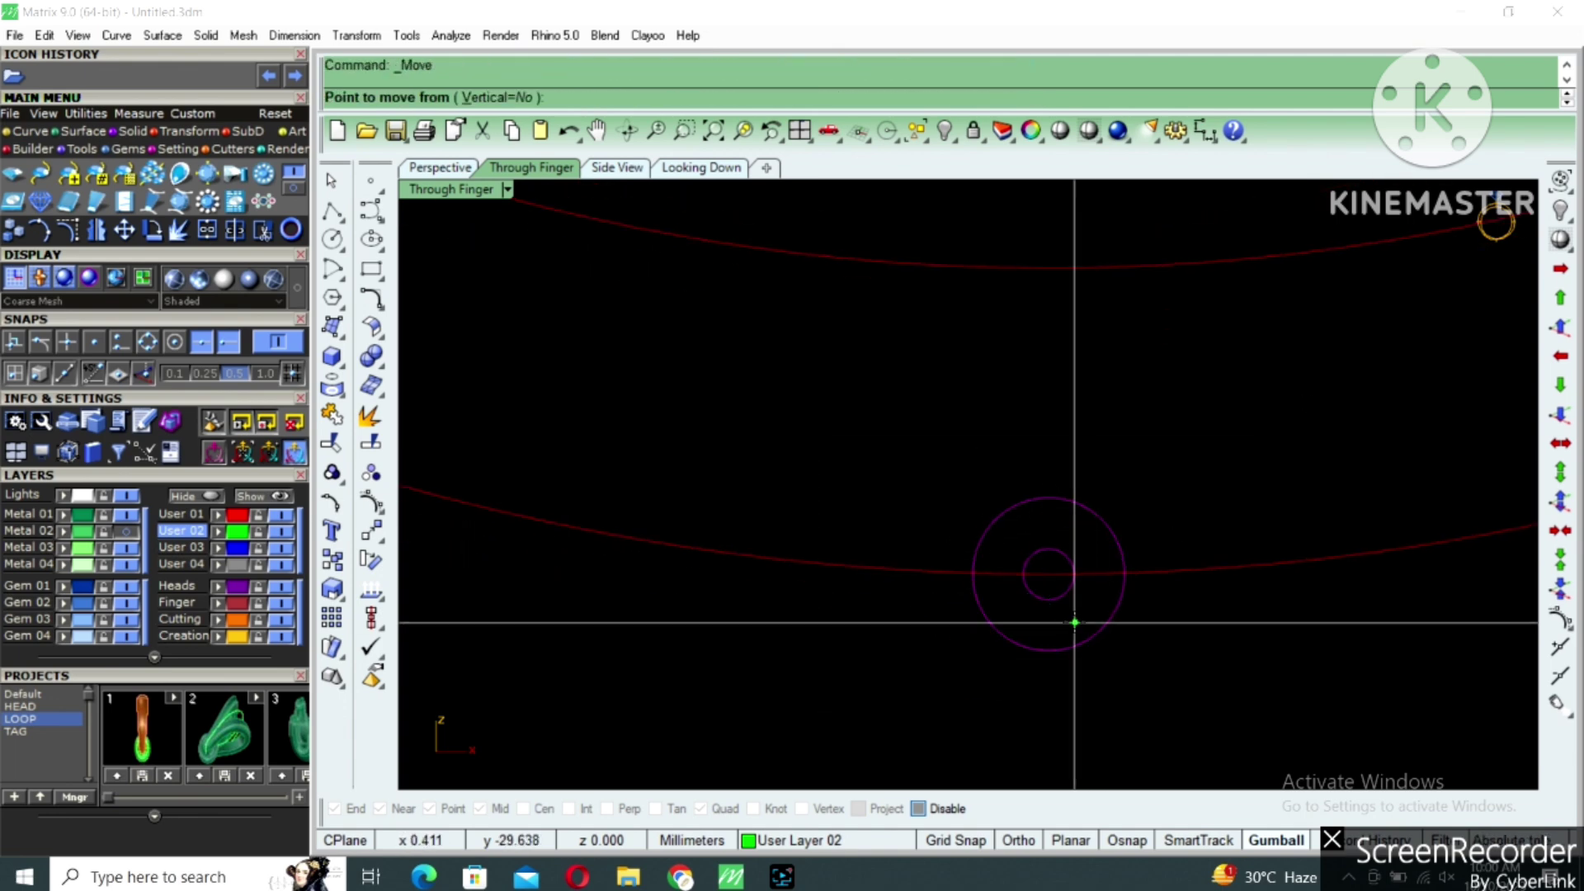
click(1048, 651)
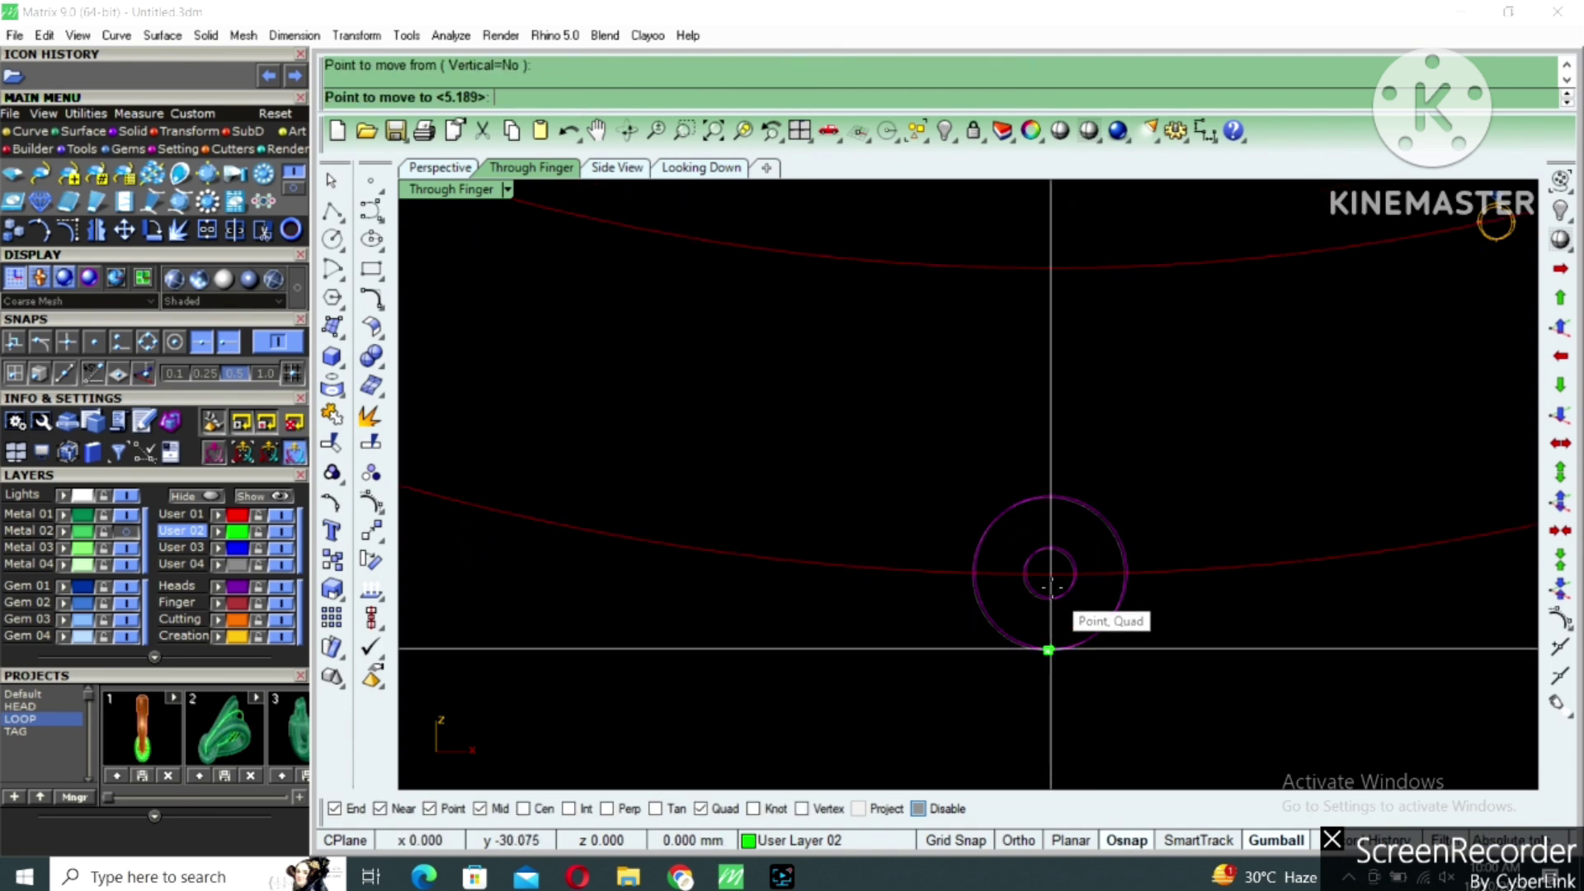
click(1048, 573)
scroll(1049, 495, down, 1)
Offset the inner oval outward by 0.8 mm.
click(1129, 325)
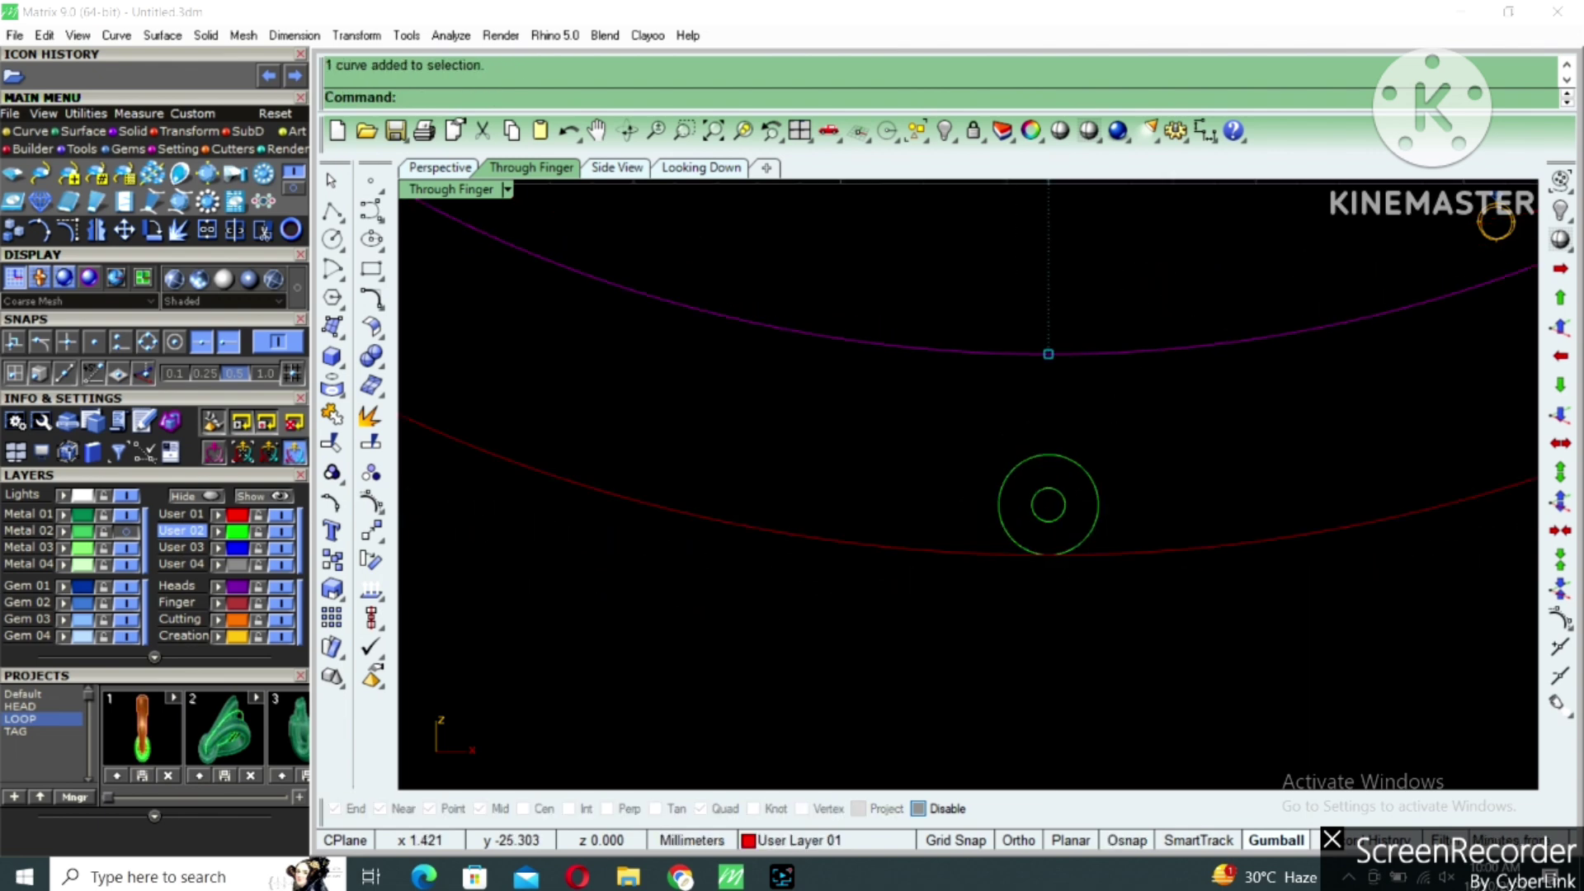
text(o)
key(Return)
text(.8)
key(Return)
click(1108, 406)
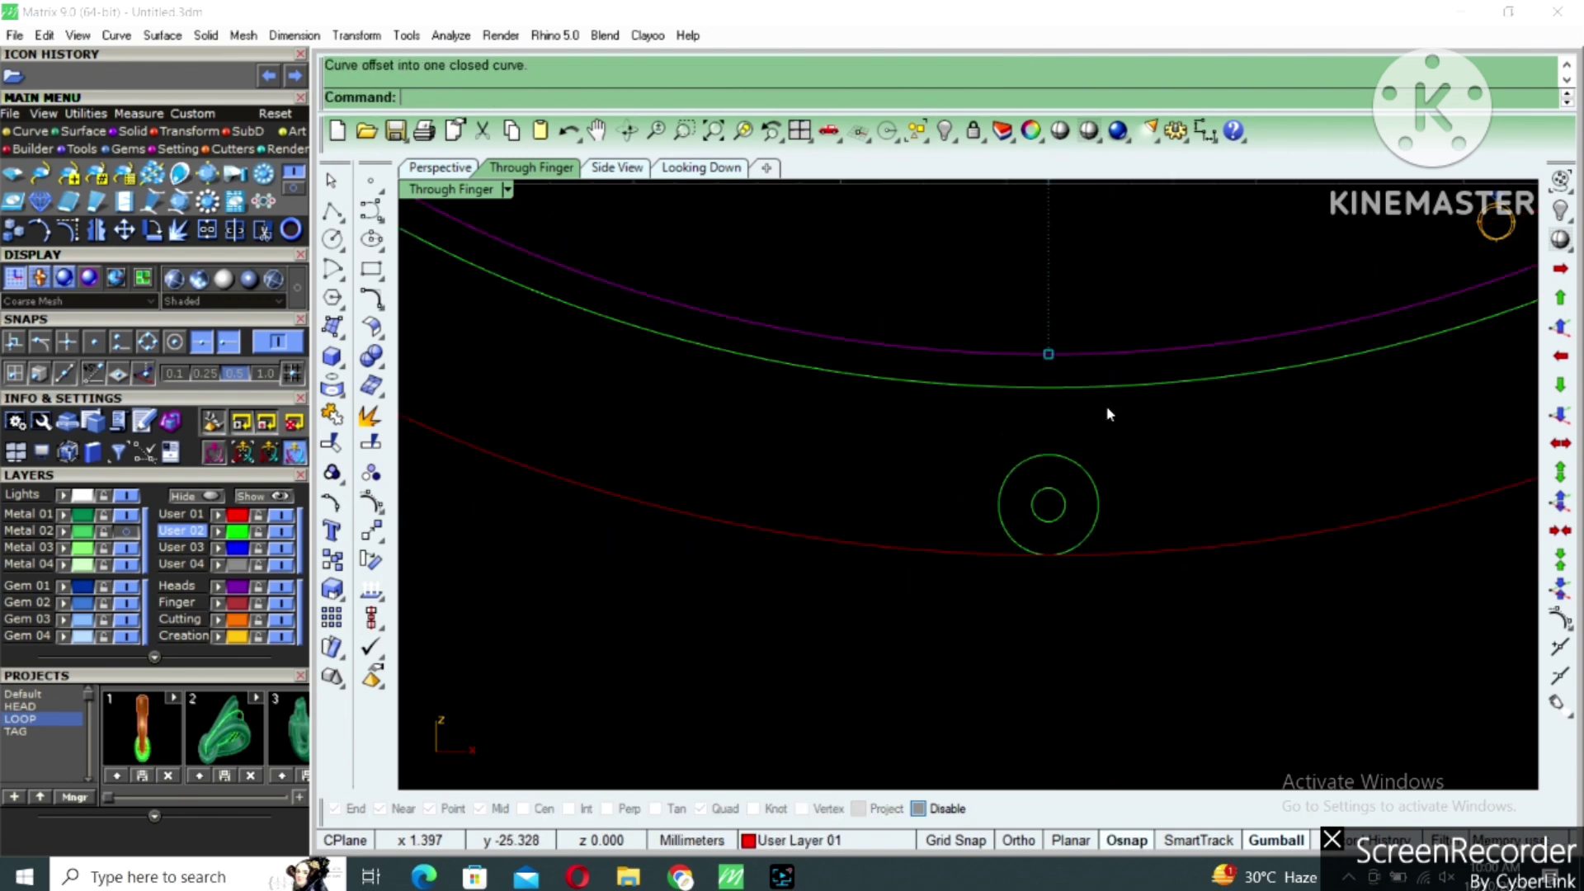
Measure the gap between the larger circle and the offset oval with a temporary dimension, and delete the dimension.
text(d)
key(Return)
click(1049, 455)
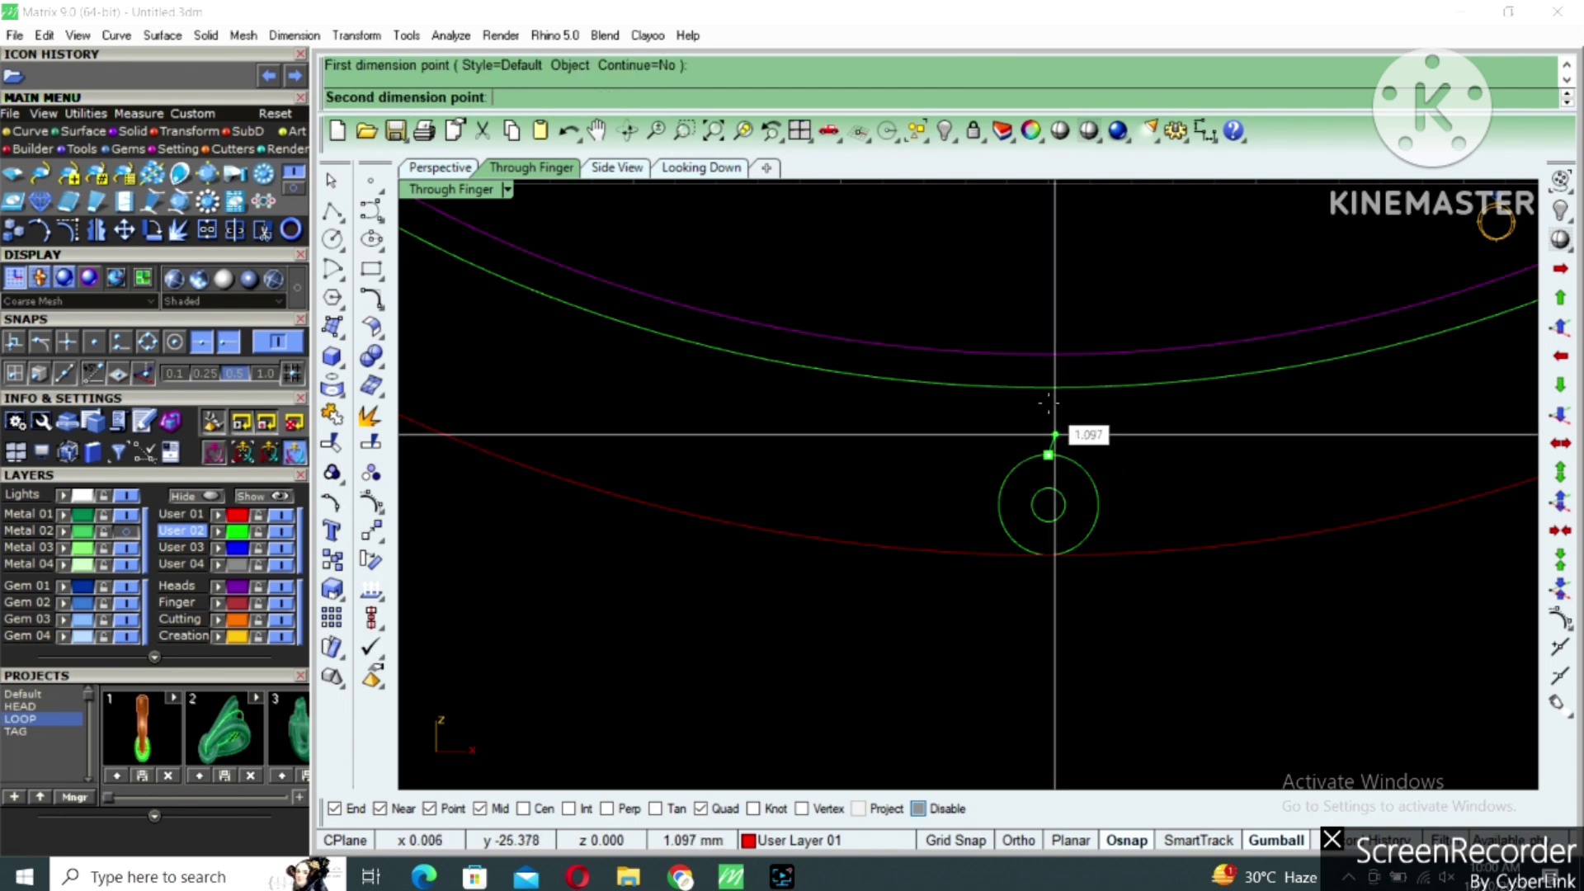
click(1049, 388)
click(1285, 422)
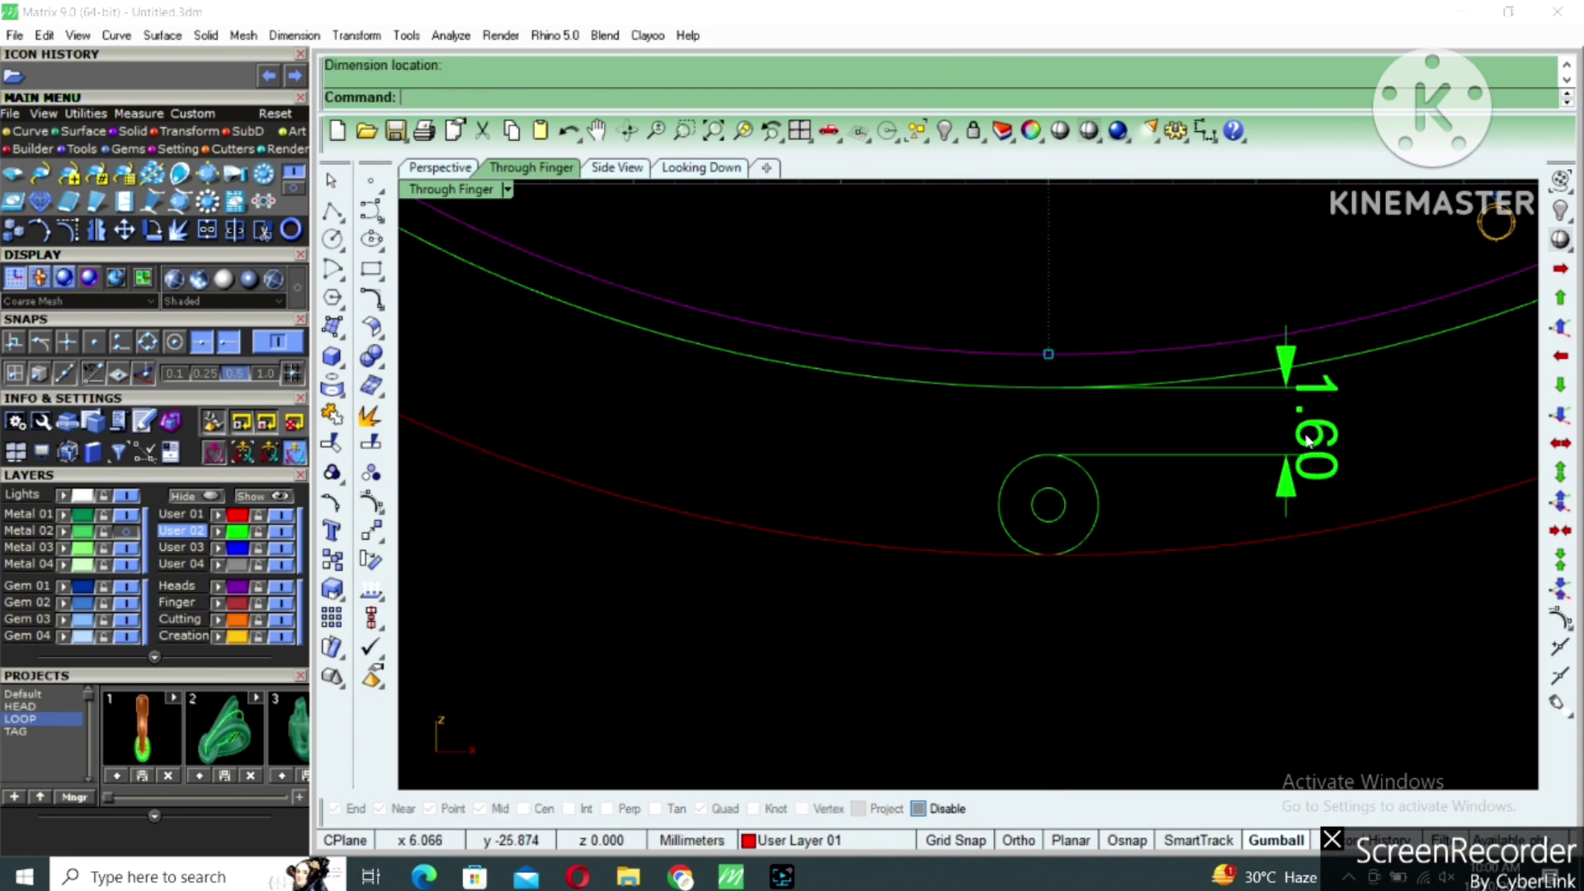
click(1172, 415)
key(Delete)
Extrude the two concentric circles to both sides as a solid hollow cylinder.
scroll(1013, 437, down, 3)
right_drag(1012, 429, 1043, 517)
scroll(1044, 518, down, 4)
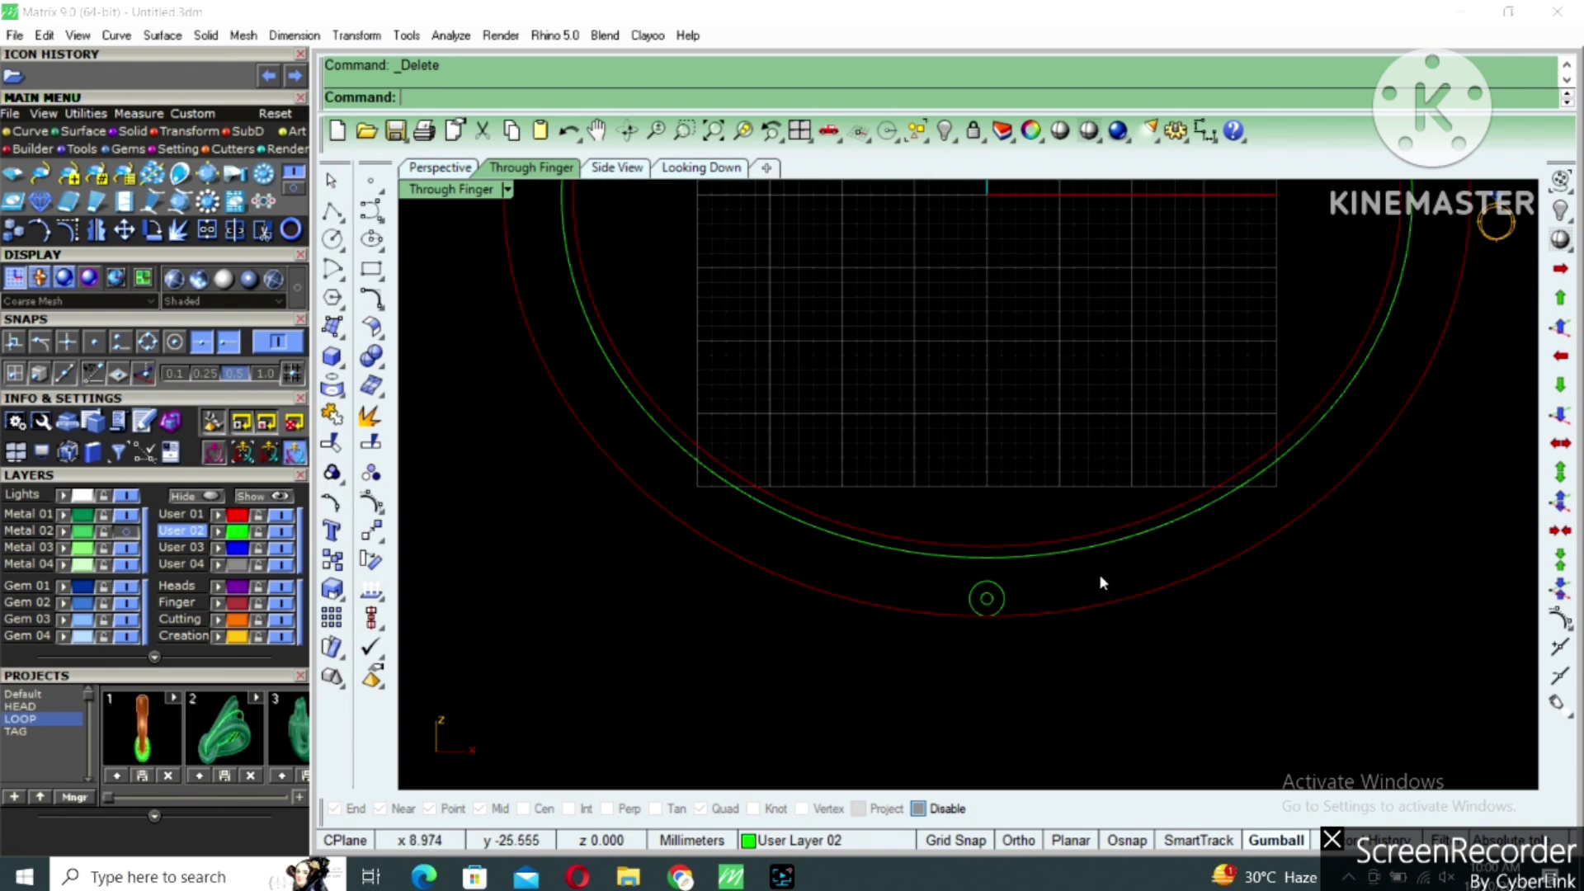
scroll(1017, 573, up, 4)
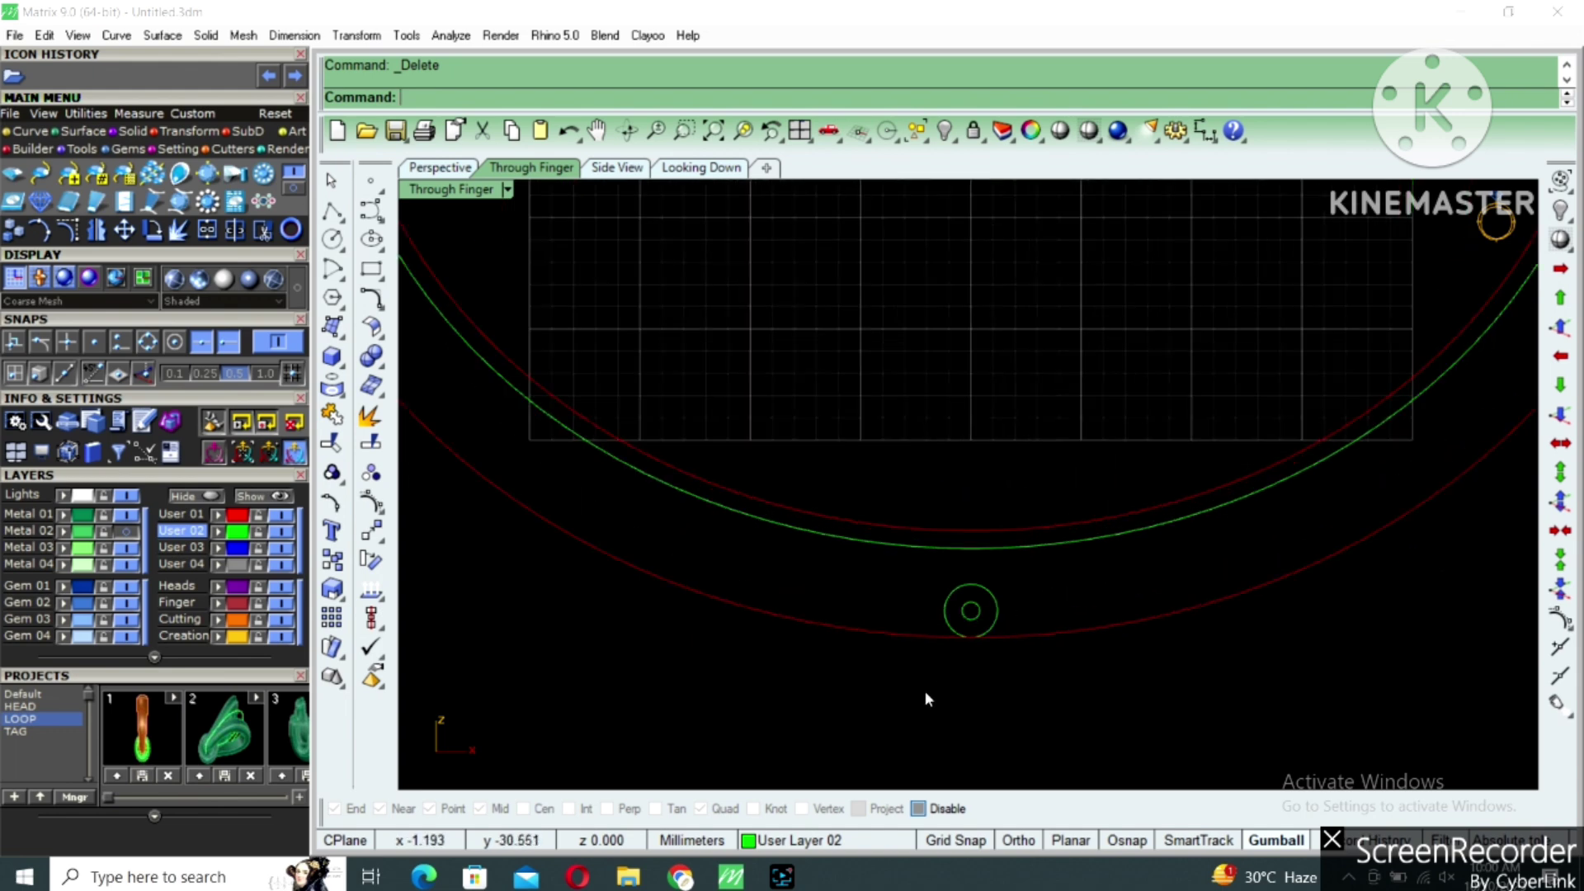
double_click(476, 191)
double_click(1007, 188)
right_drag(1017, 319, 919, 493)
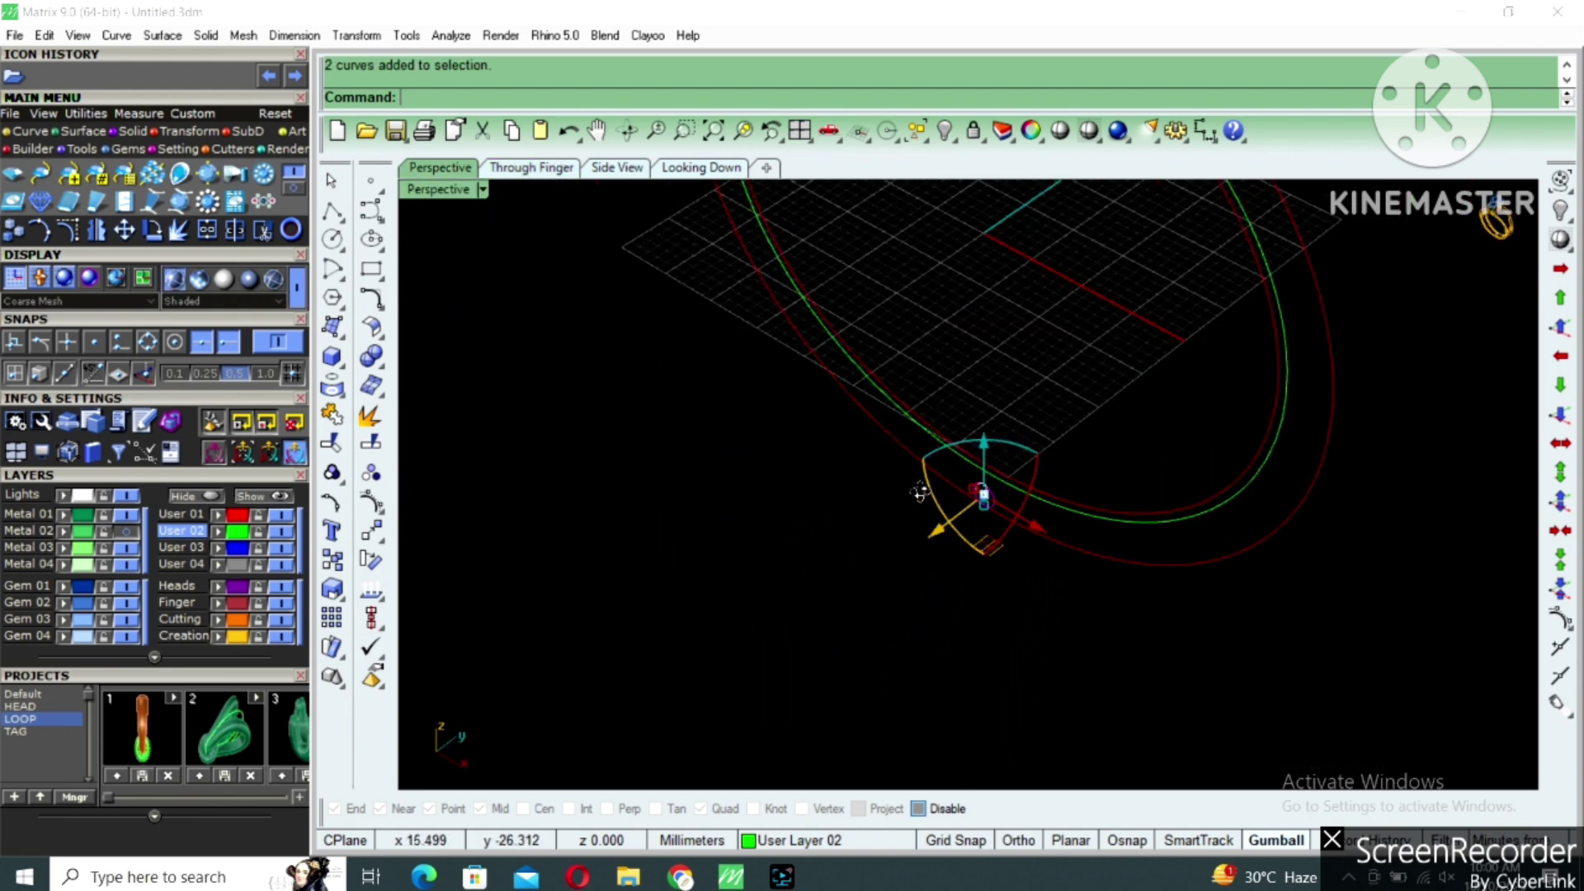
key(Return)
scroll(979, 495, up, 5)
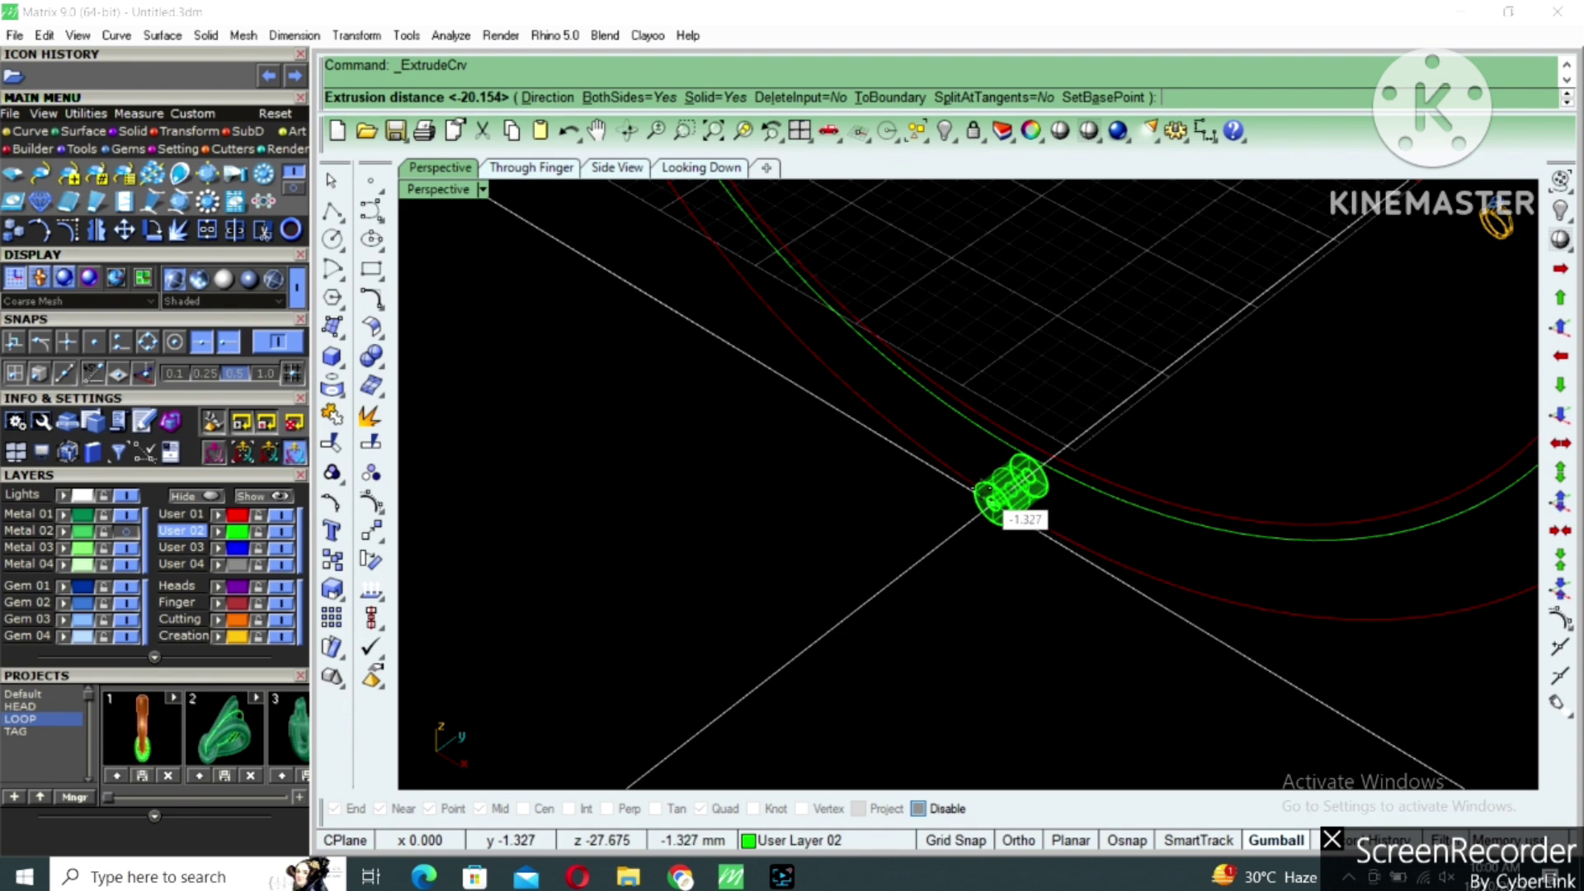
key(Return)
scroll(1014, 508, up, 3)
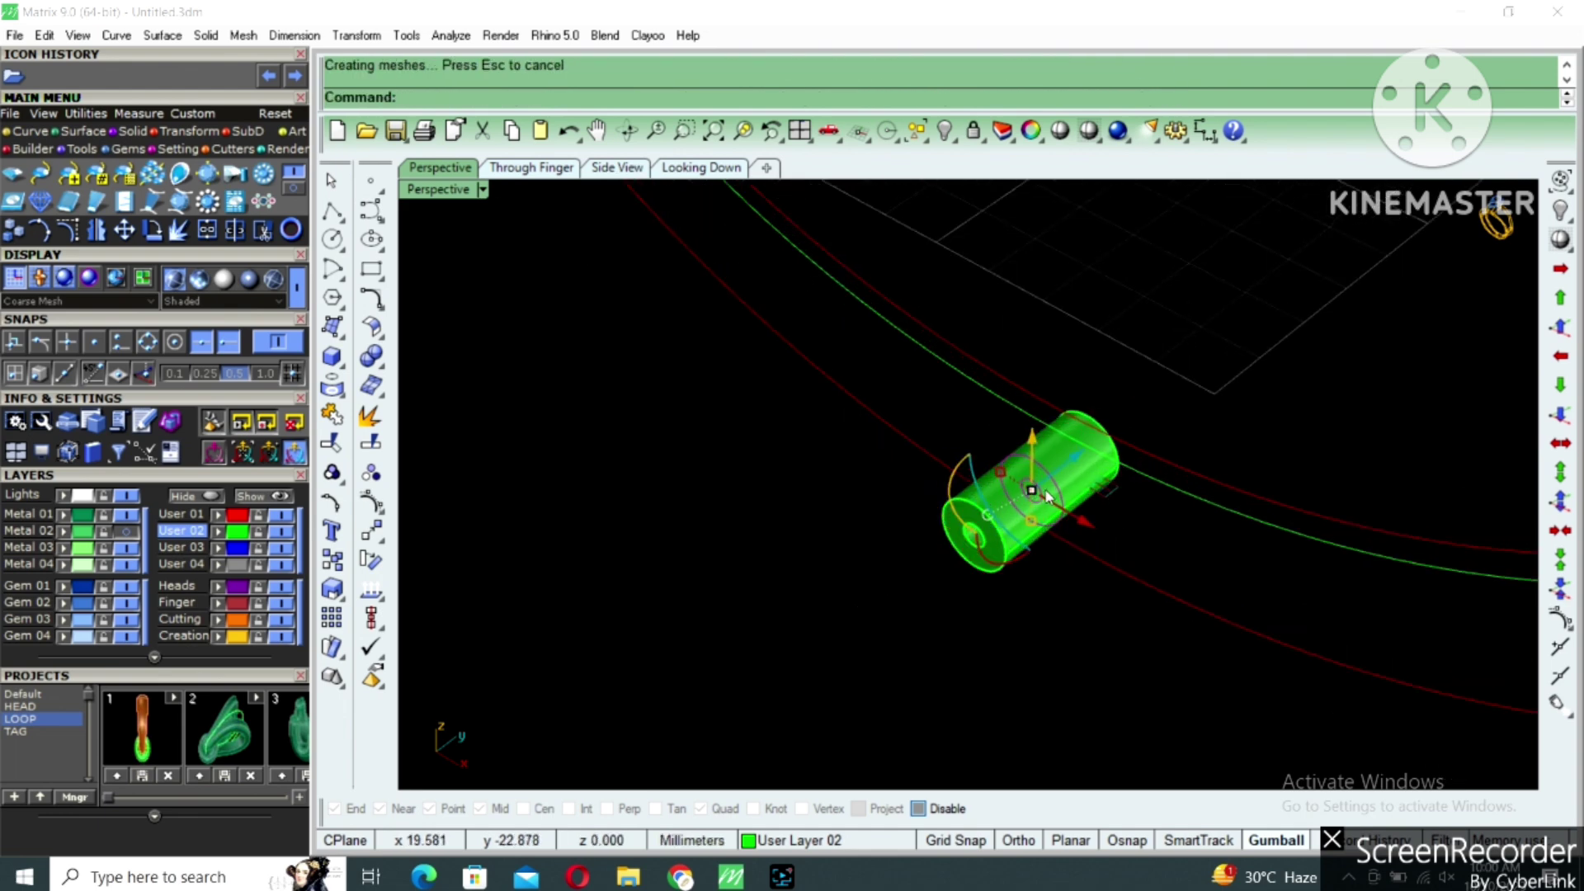
Duplicate the lengthwise seam edge of the hollow cylinder as a curve.
click(1013, 508)
text(de)
key(Return)
right_drag(1013, 520, 1113, 541)
click(1103, 526)
key(Return)
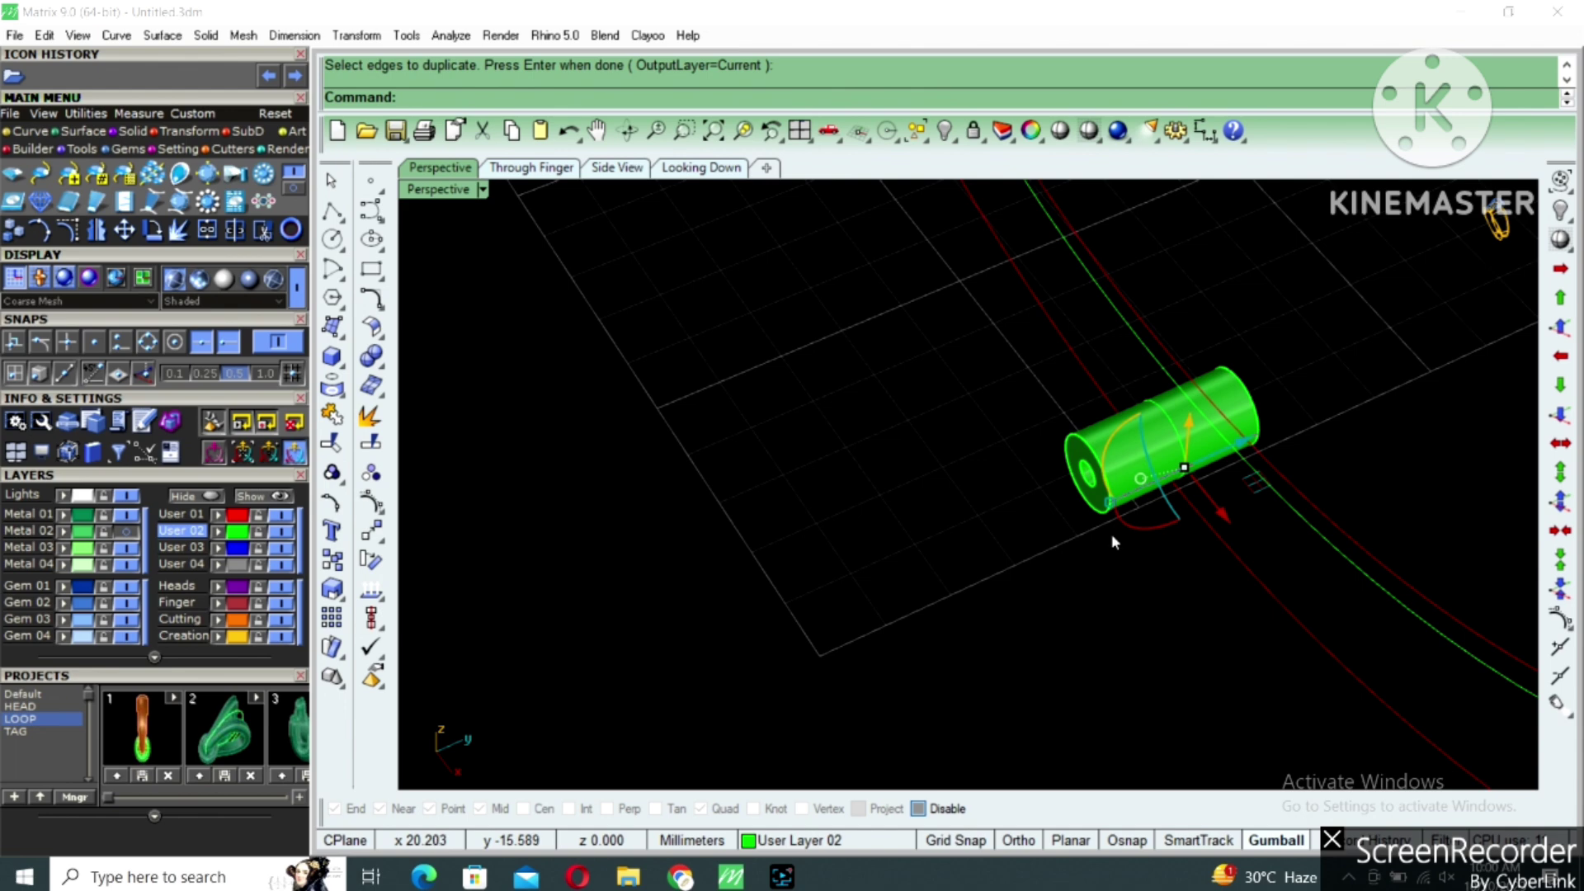
Divide the duplicated edge curve into 3 segments with points.
text(d: Div)
key(Return)
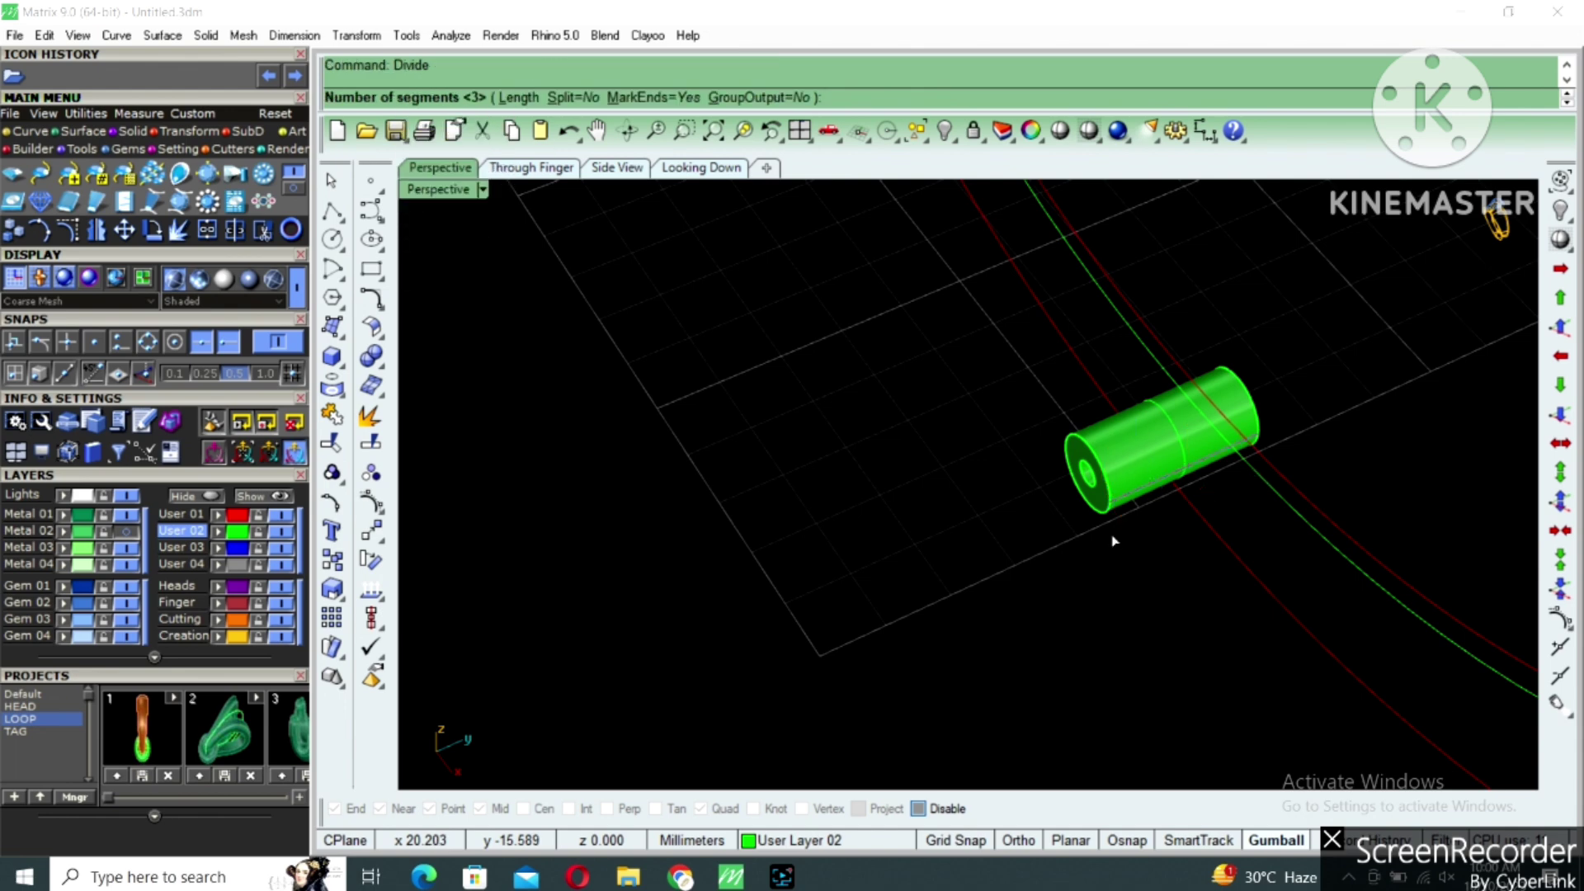
text(3)
key(Return)
Create two cut planes across the hollow cylinder at the two inner division points.
right_drag(1161, 490, 1144, 441)
click(1145, 453)
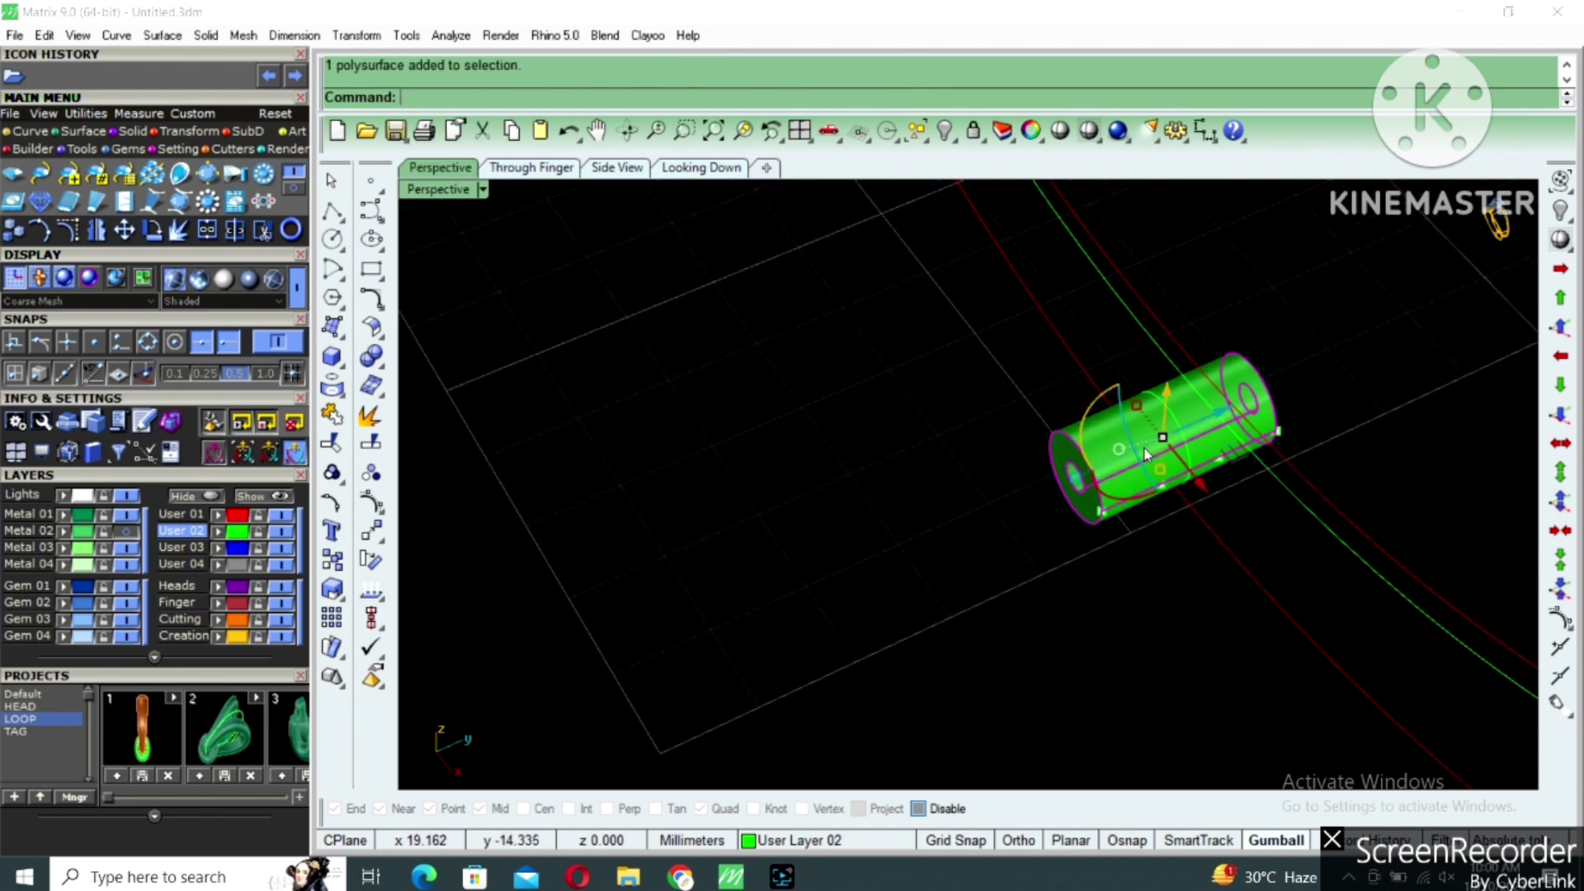
text(cp)
key(Return)
click(1163, 490)
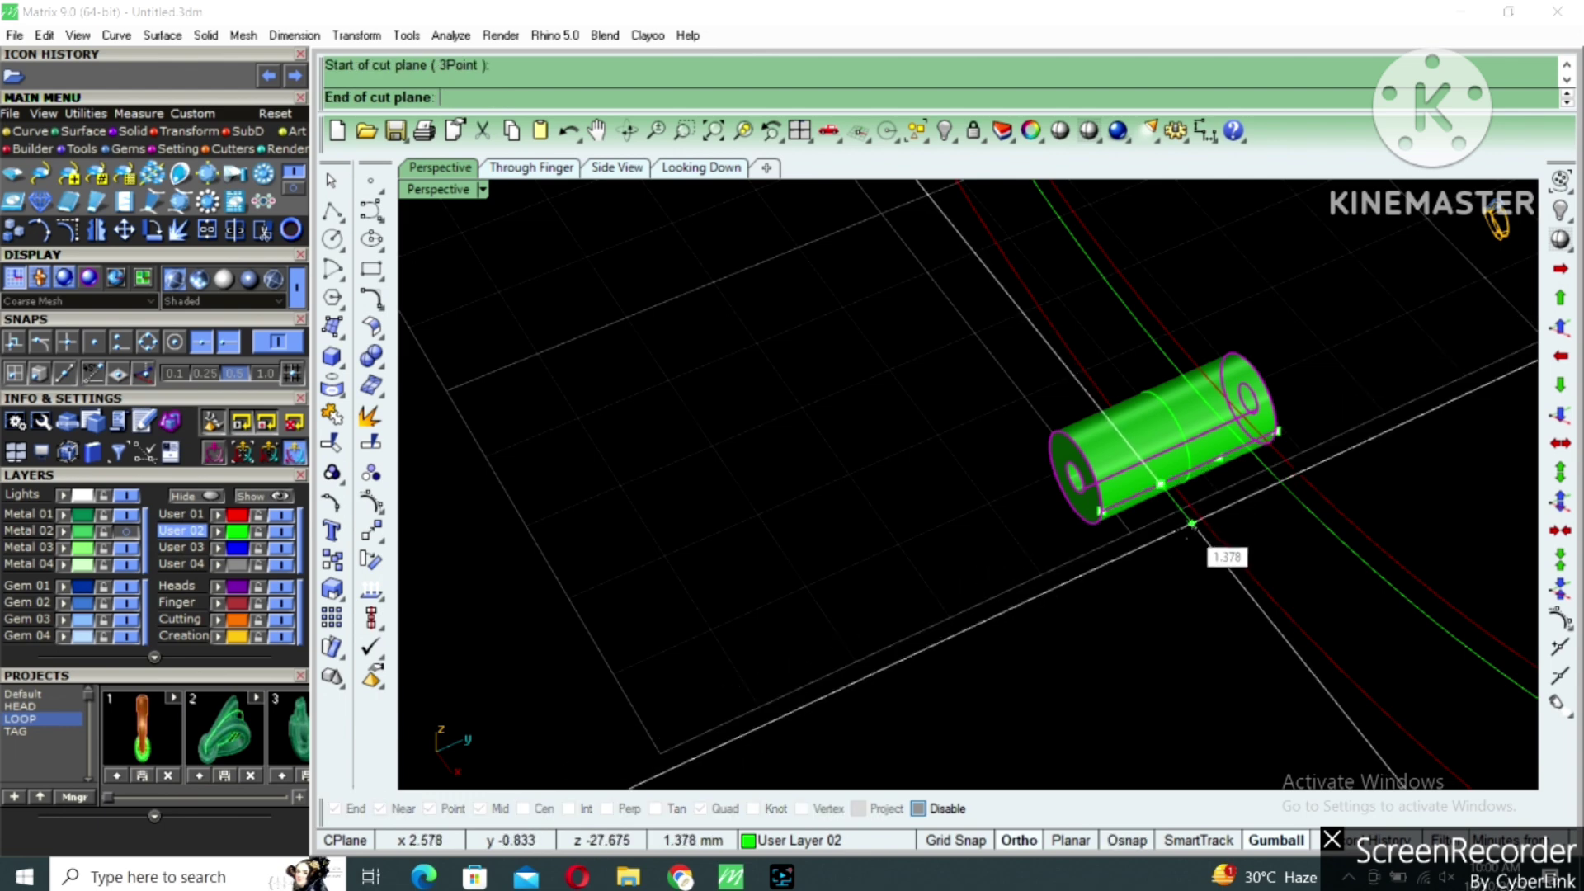
shift+click(1190, 522)
right_click(1227, 509)
alt+click(1221, 462)
shift+click(1269, 514)
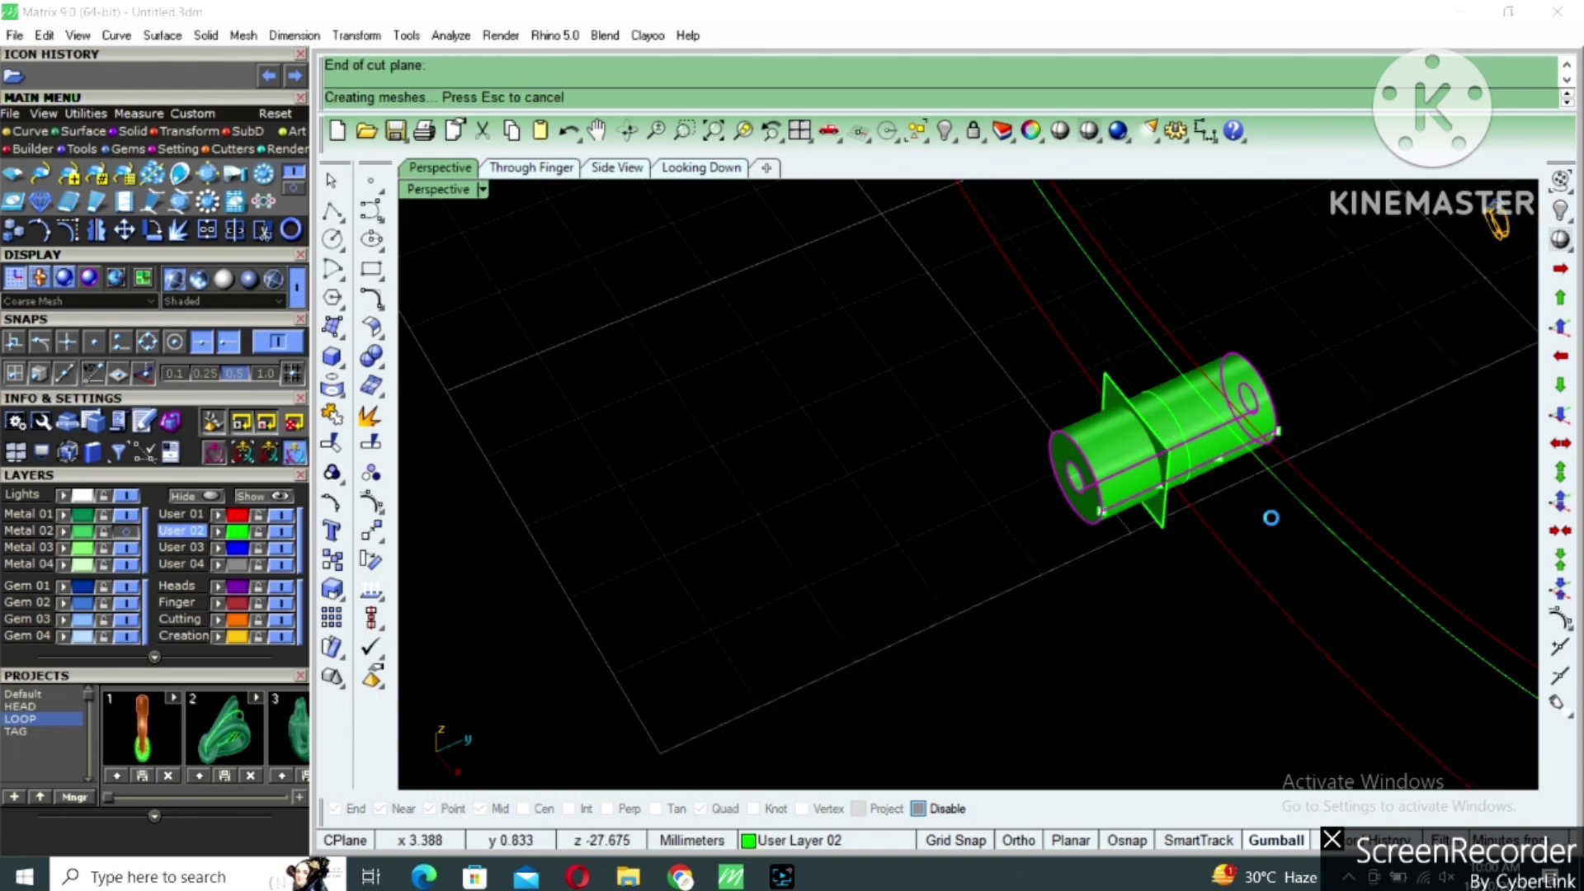
Boolean-split the hollow cylinder with both cut planes and delete the planes.
right_drag(1224, 477, 1190, 400)
text(bs)
key(Return)
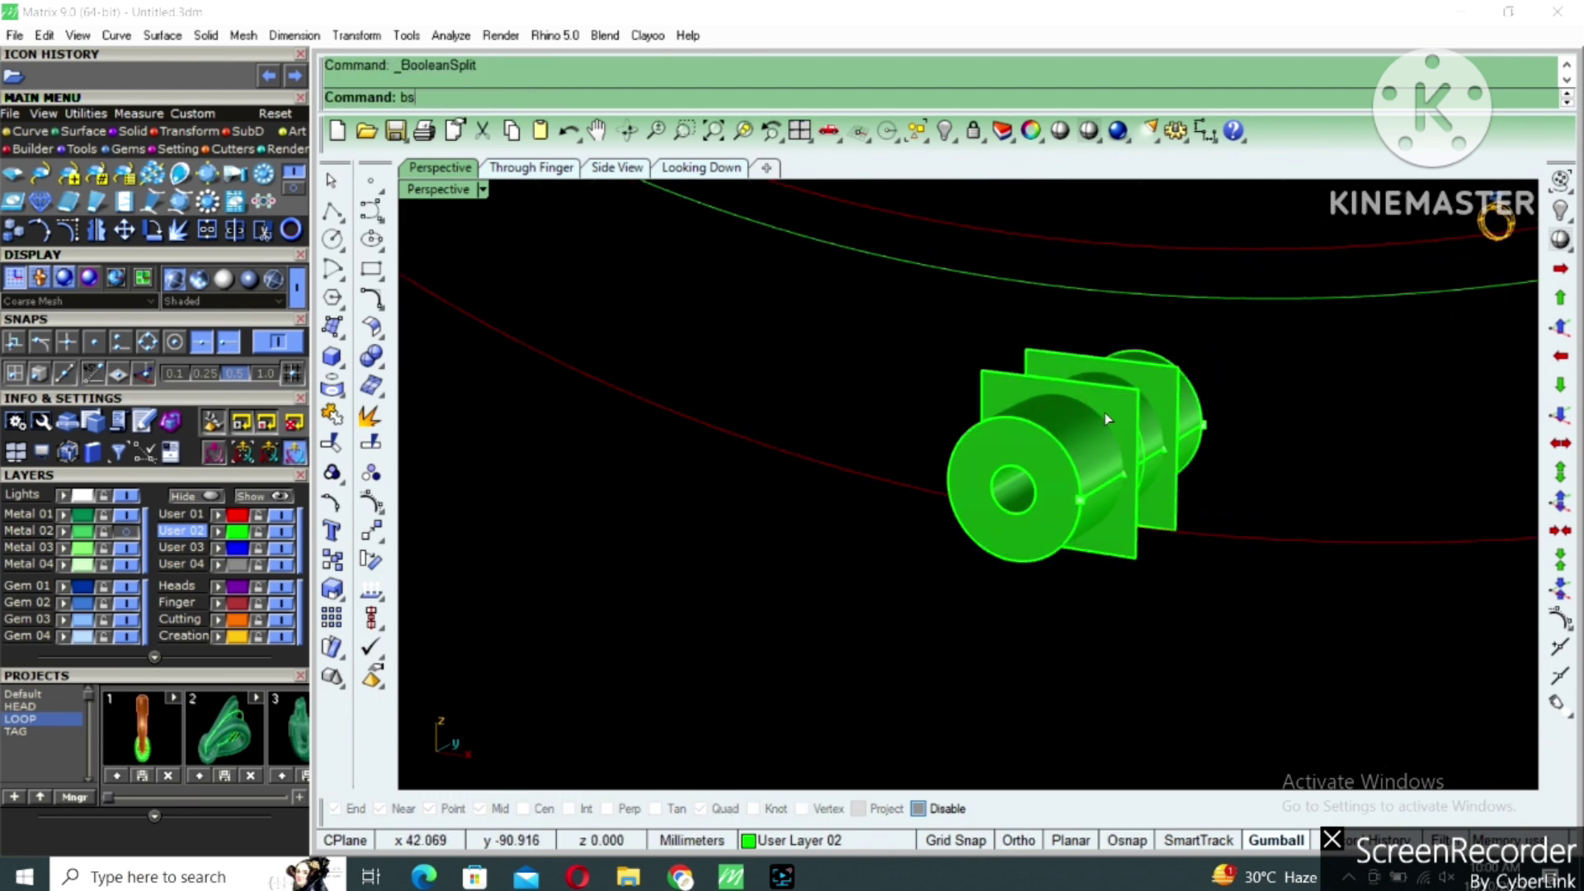
click(1108, 415)
click(1164, 378)
right_click(1165, 378)
click(1122, 406)
key(Delete)
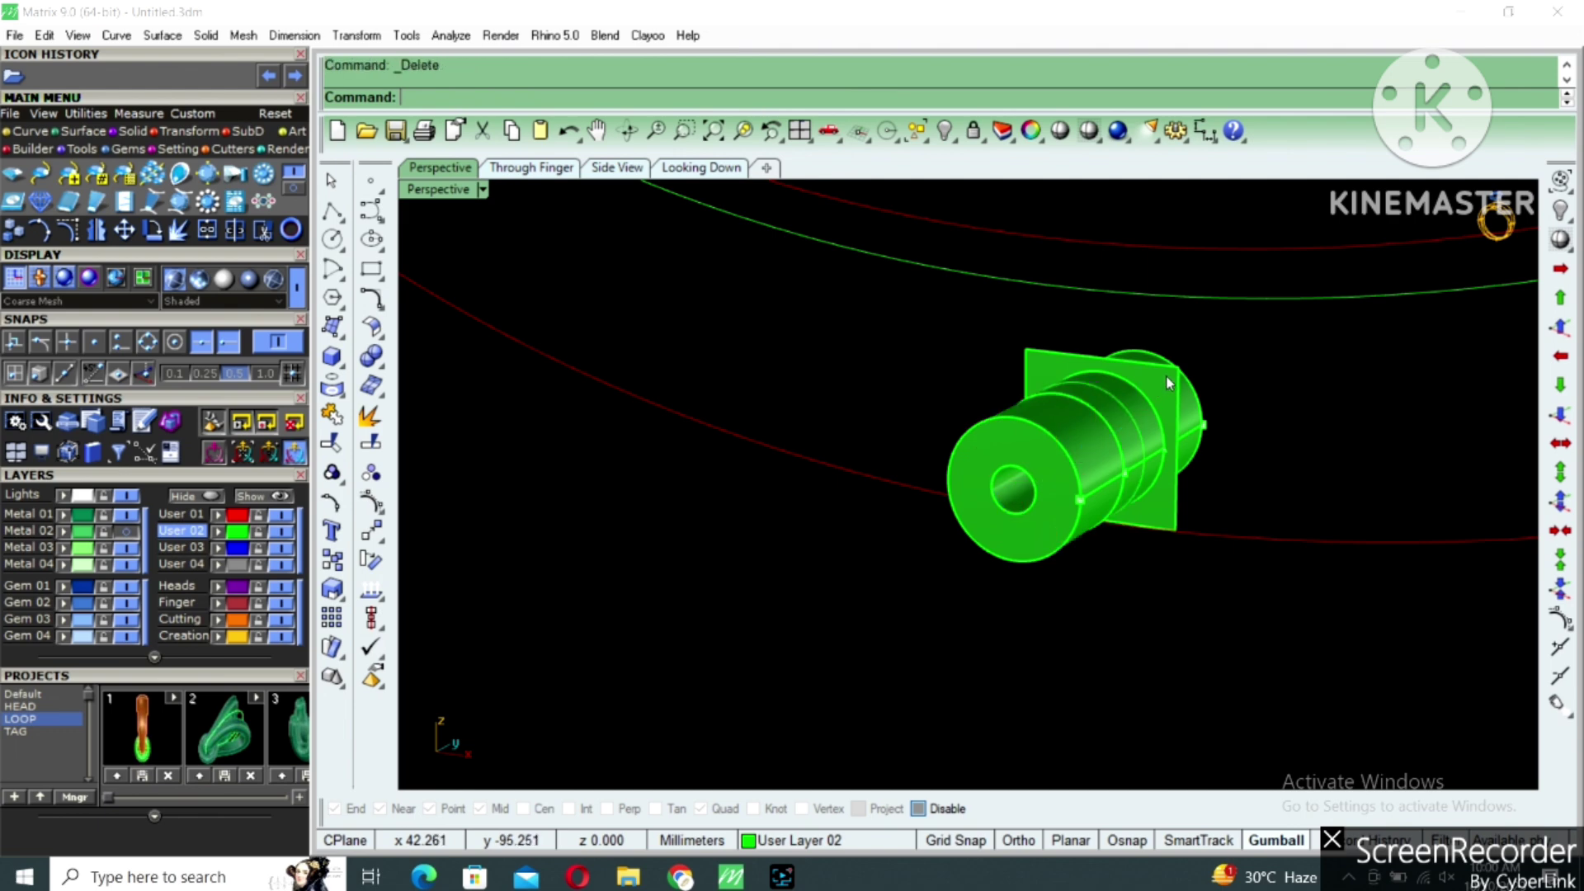
click(1166, 377)
key(Delete)
Assign the middle cylinder segment to the Creation layer and the two outer segments to the Finger layer.
click(1135, 402)
scroll(1143, 407, up, 2)
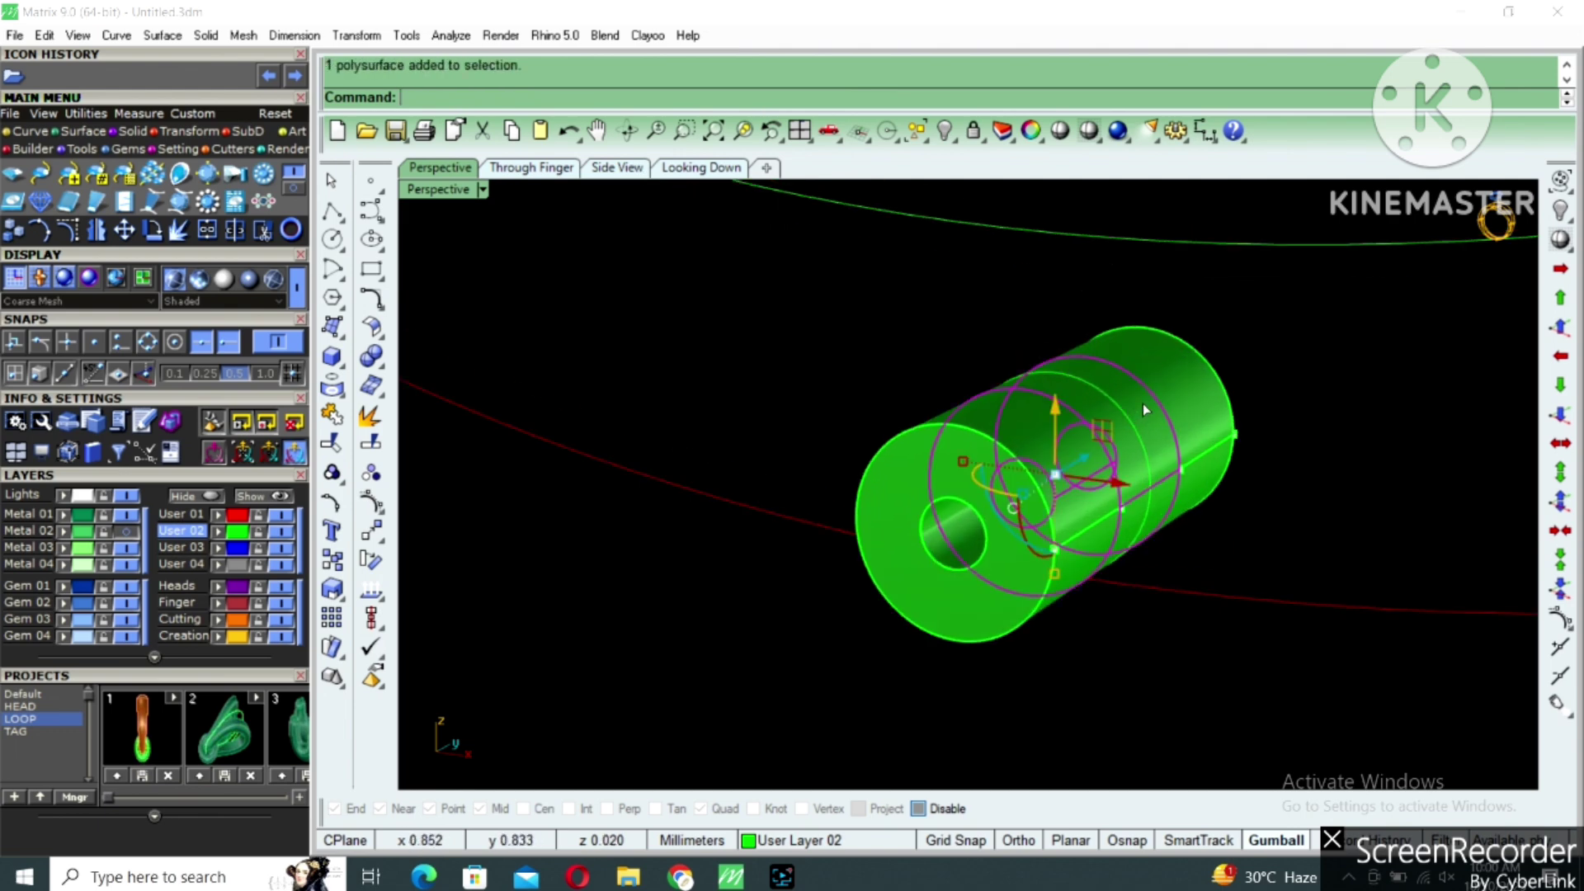
click(219, 636)
click(992, 524)
shift+click(1192, 396)
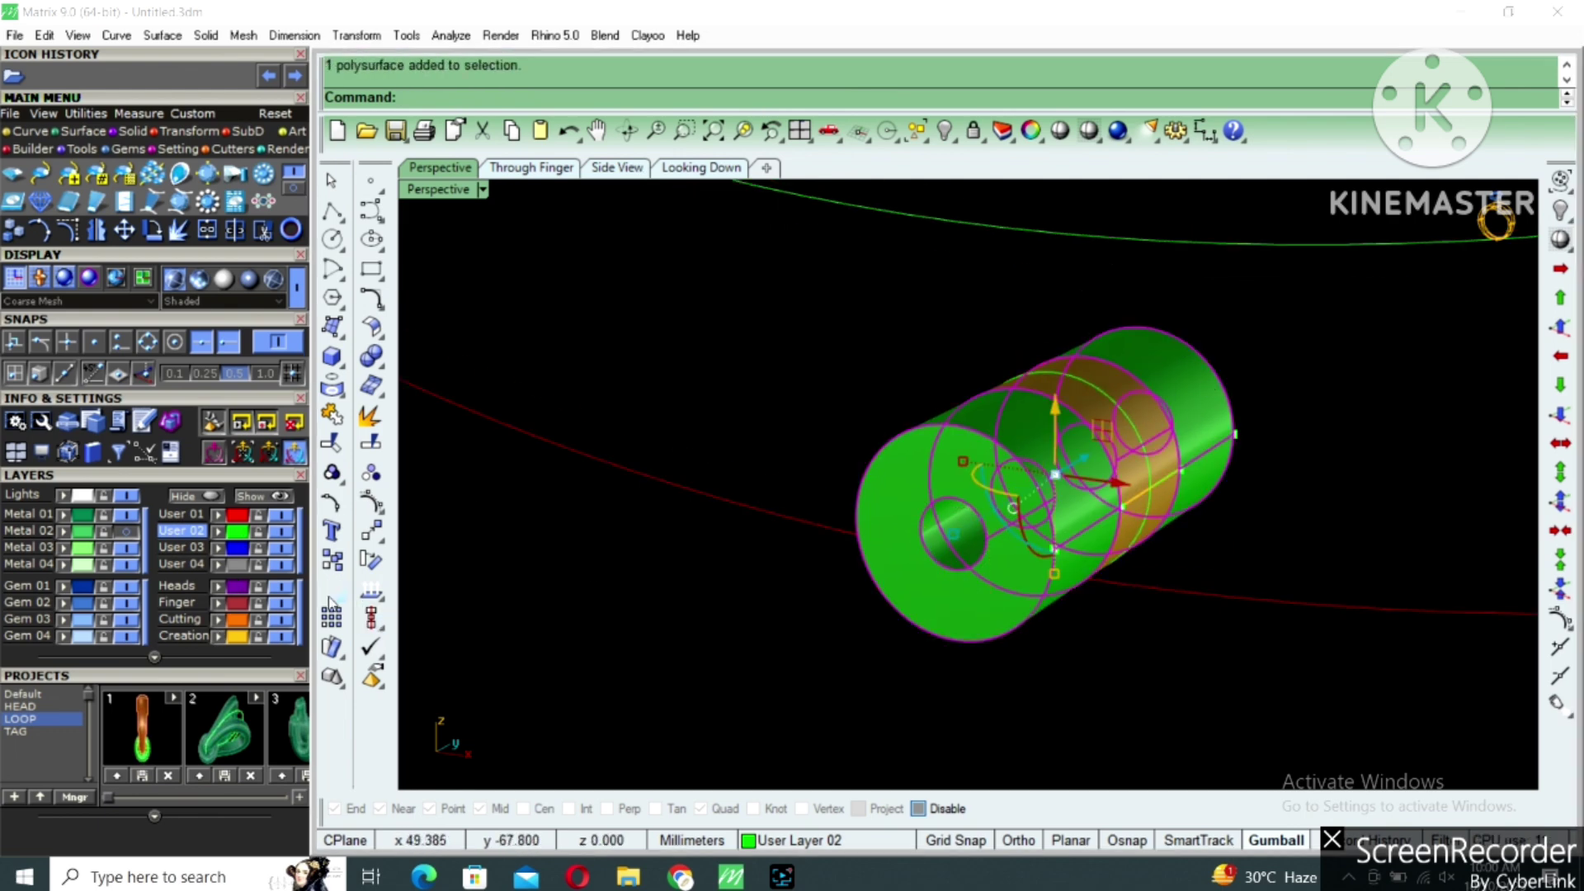
click(221, 604)
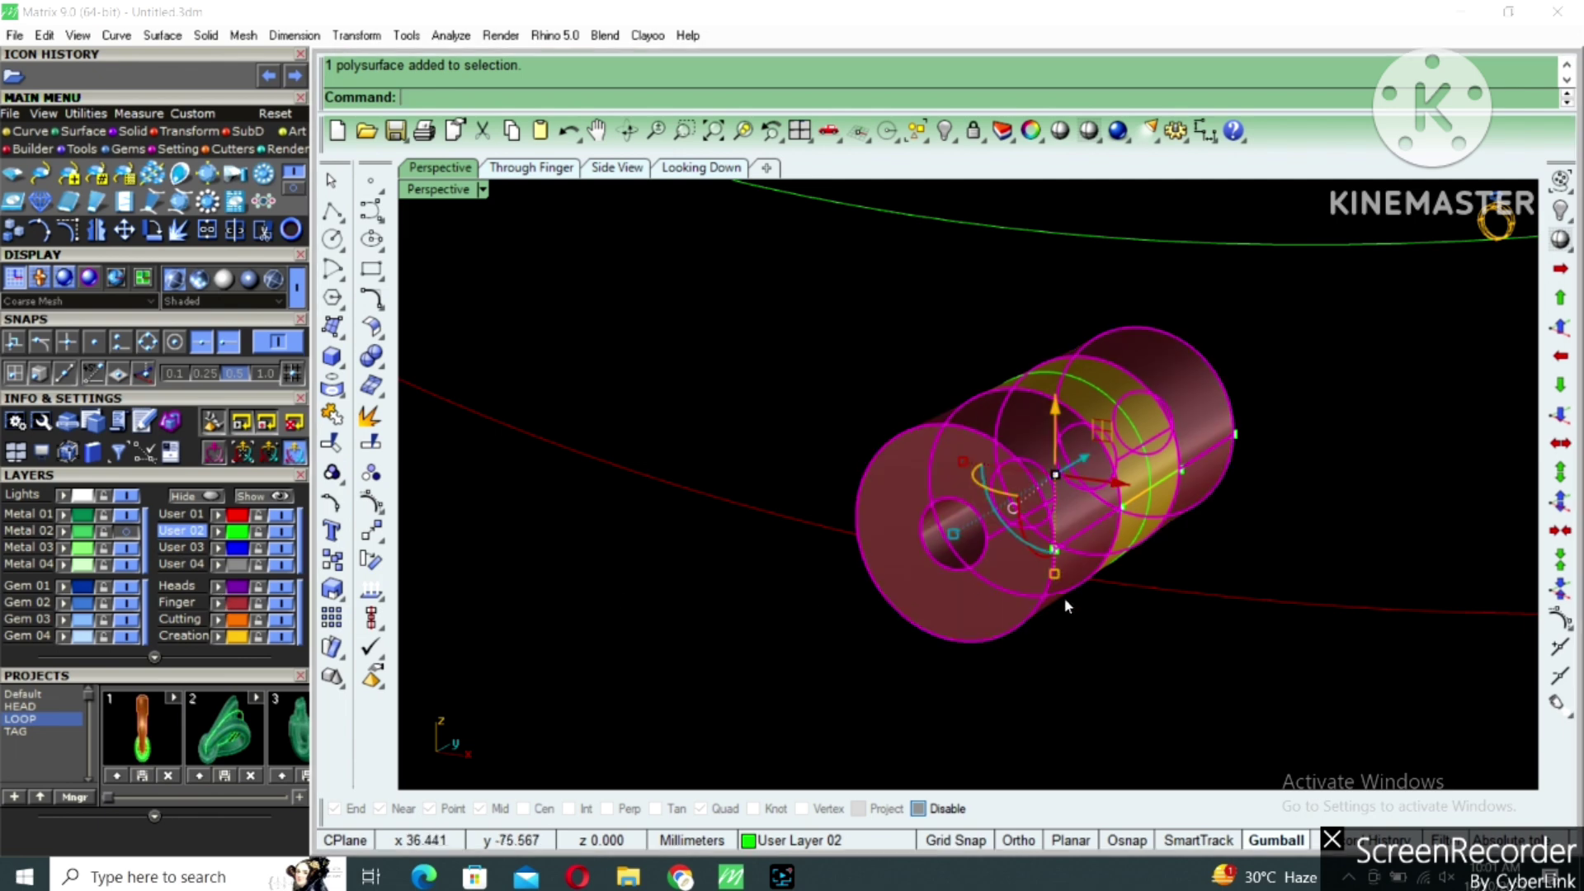
Delete the division points and the duplicated edge curve beside the cylinder.
click(1064, 599)
right_drag(1065, 599, 1198, 535)
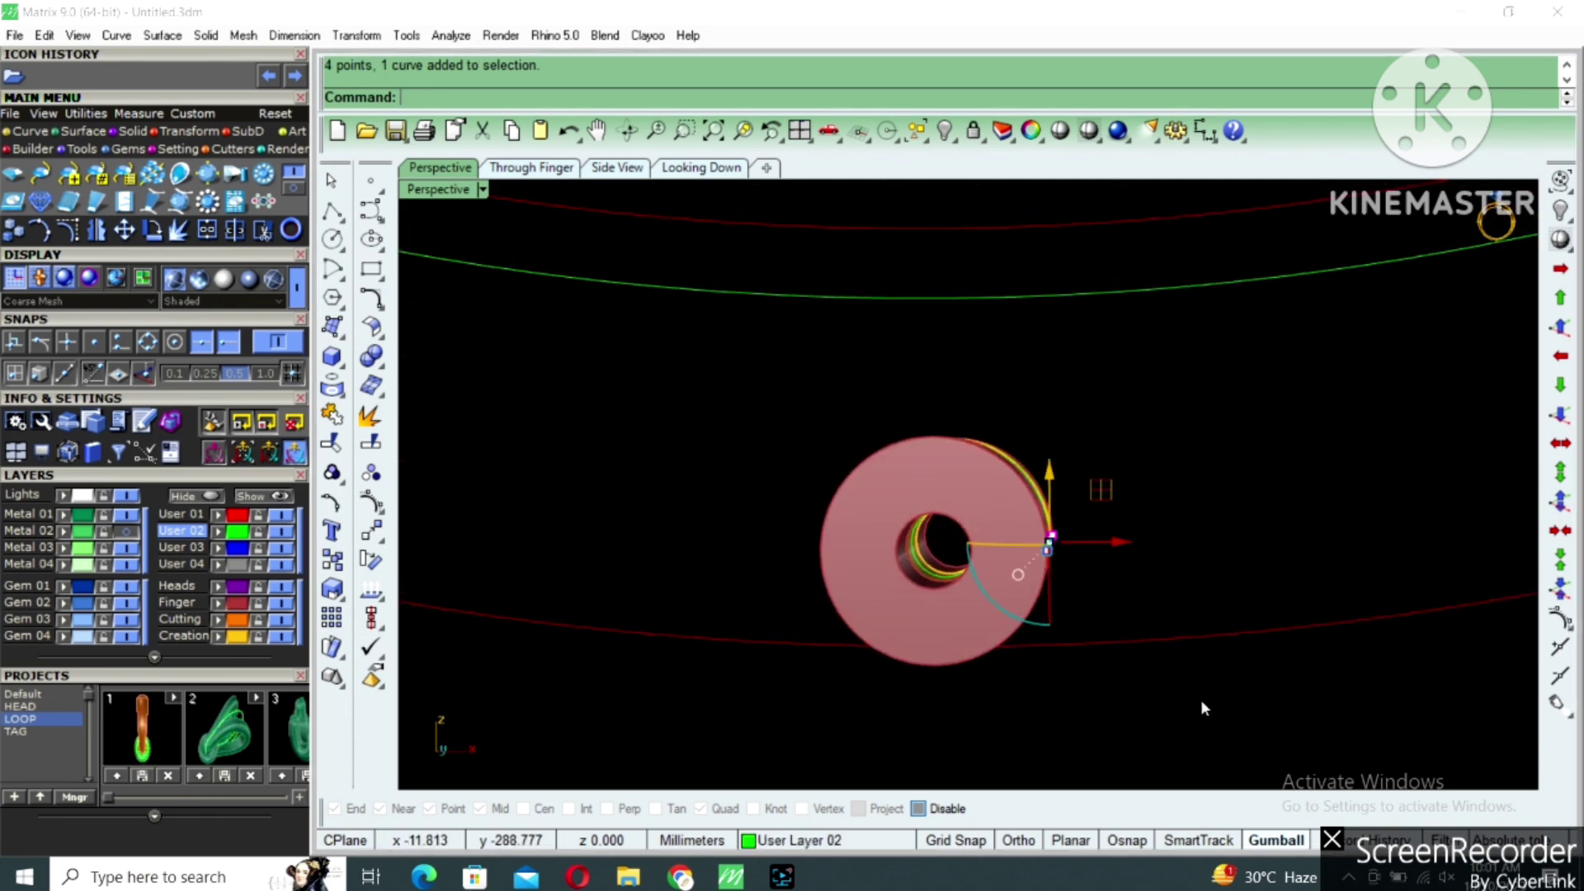
key(Delete)
Show only the open band again out of the hidden objects.
scroll(1102, 550, down, 3)
right_drag(1102, 549, 1076, 572)
scroll(1025, 547, down, 3)
scroll(1173, 447, down, 2)
text(ss)
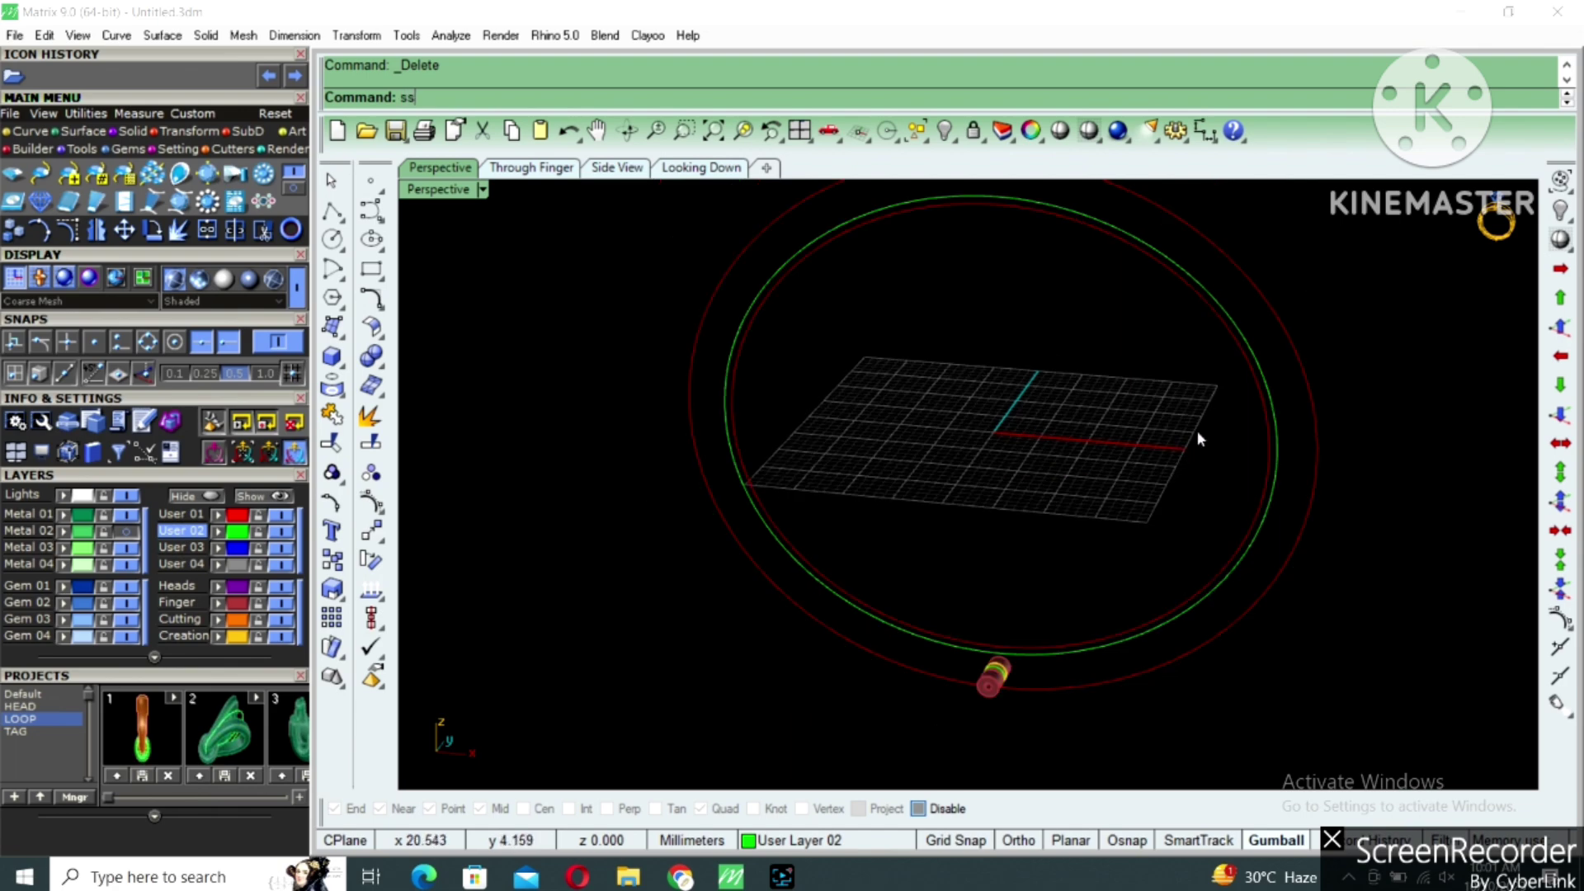
key(Return)
click(1260, 391)
key(Return)
Create a vertical cut plane through the band, from the origin to the centre of the hinge cylinder.
click(1085, 666)
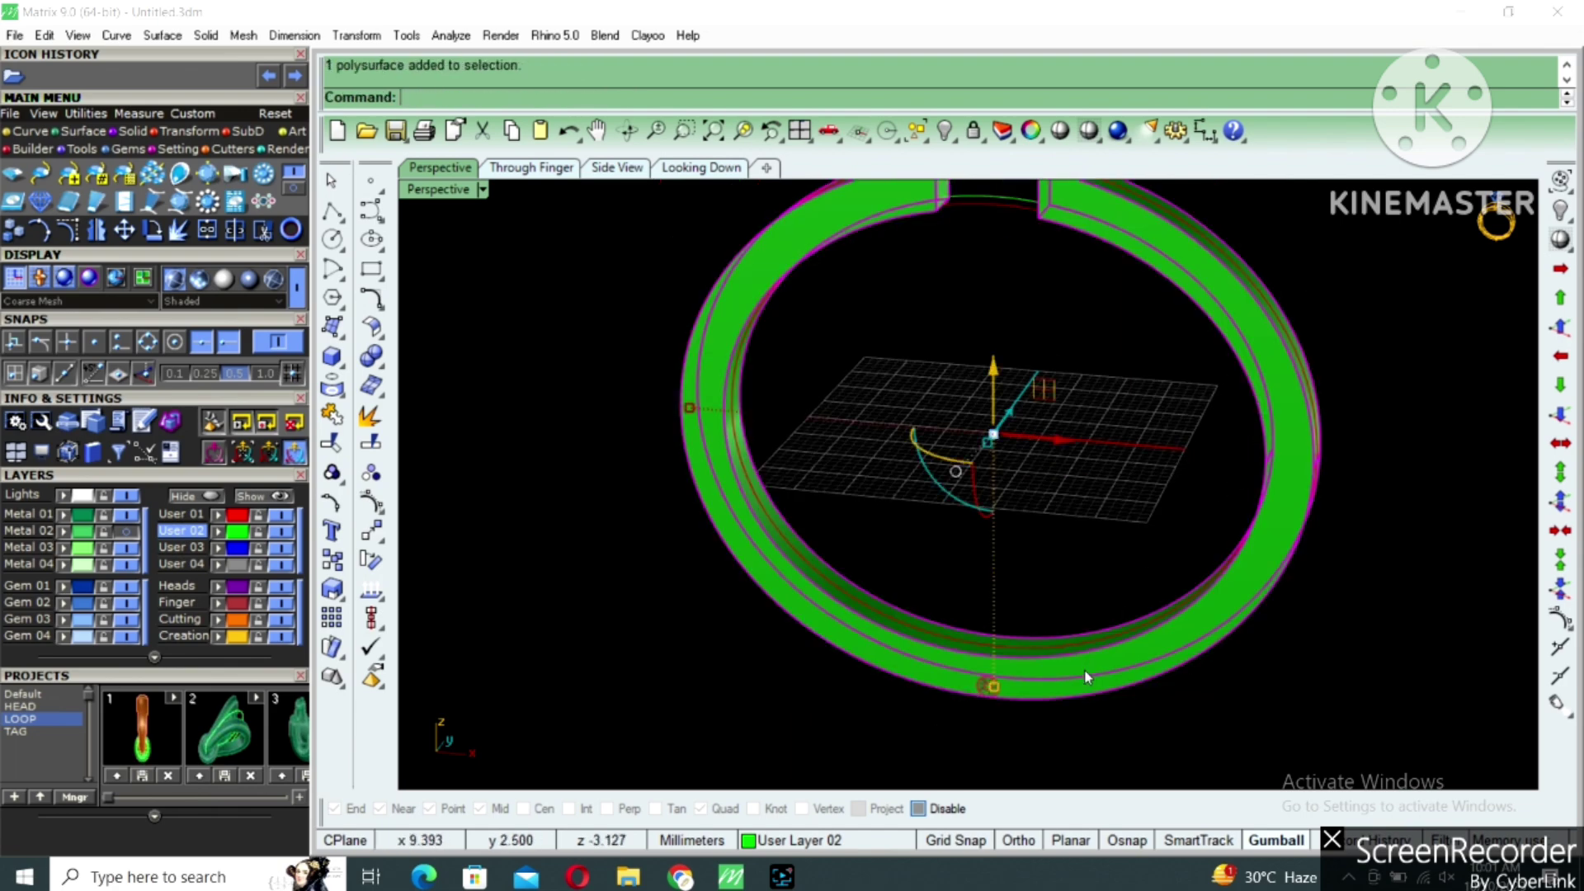
right_drag(1086, 666, 1058, 655)
text(cp)
key(Return)
text(0)
key(Return)
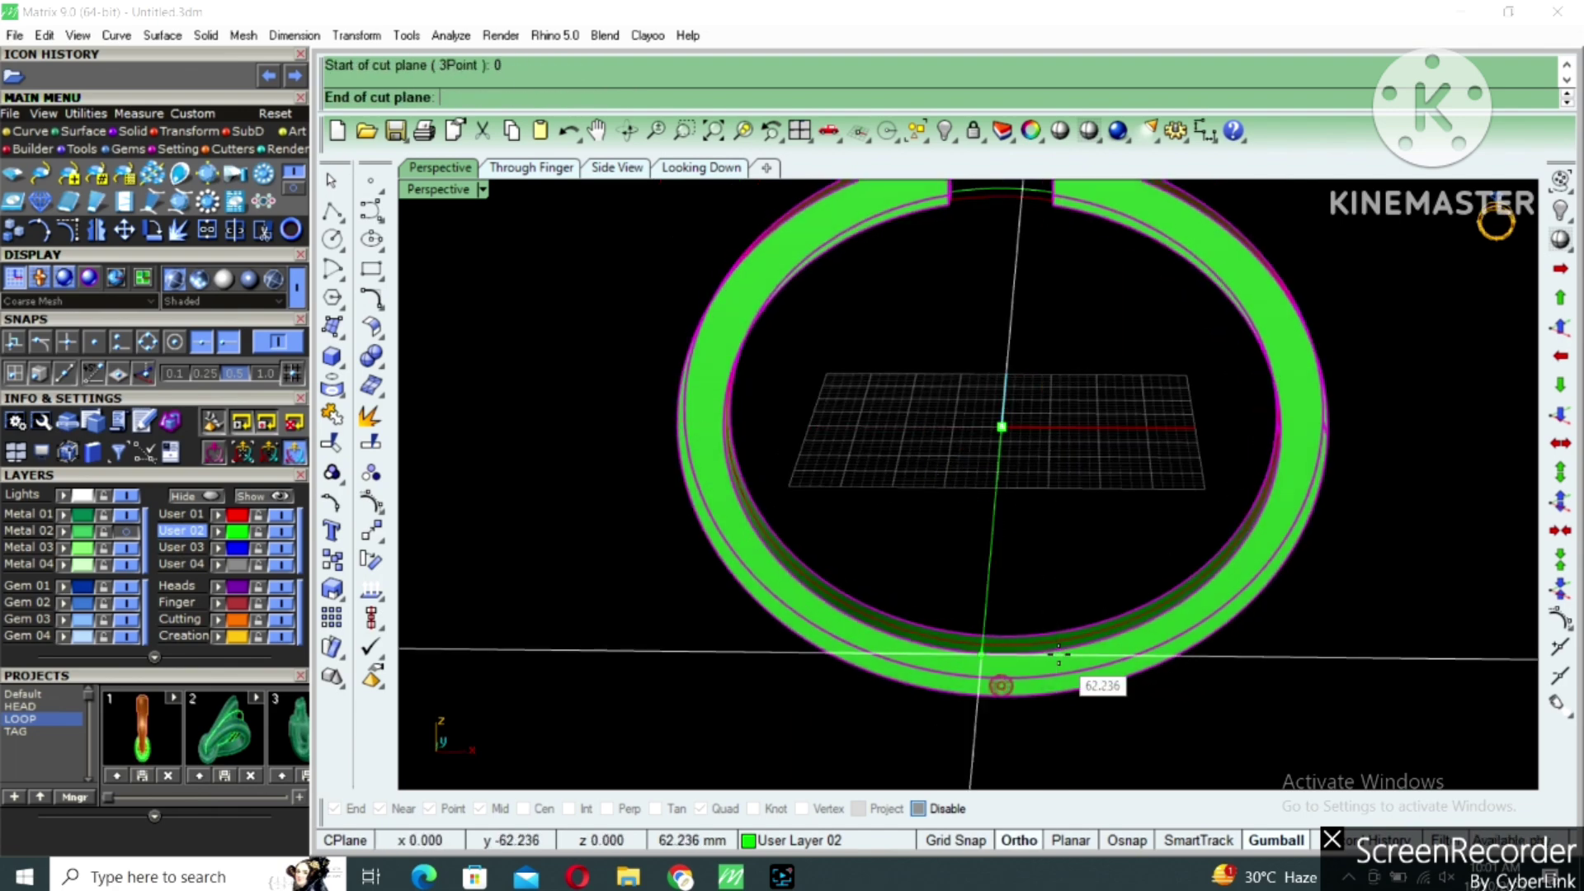
click(1001, 686)
Boolean-split the band with the vertical cut plane and delete the plane and the half on the negative X side.
text(b)
key(Return)
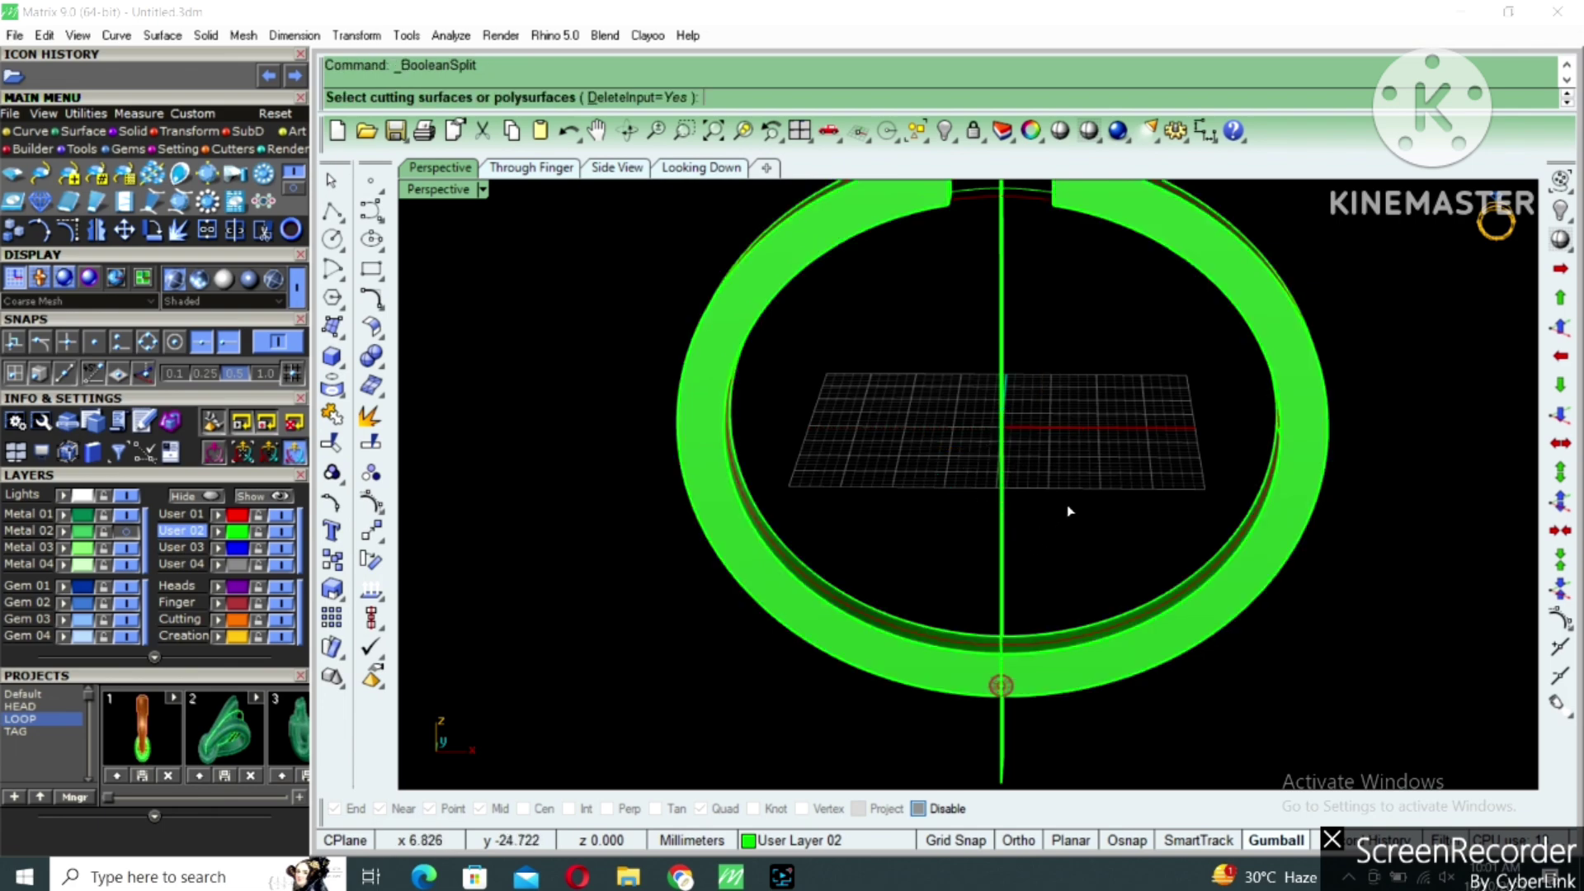
click(1002, 590)
key(Return)
key(Delete)
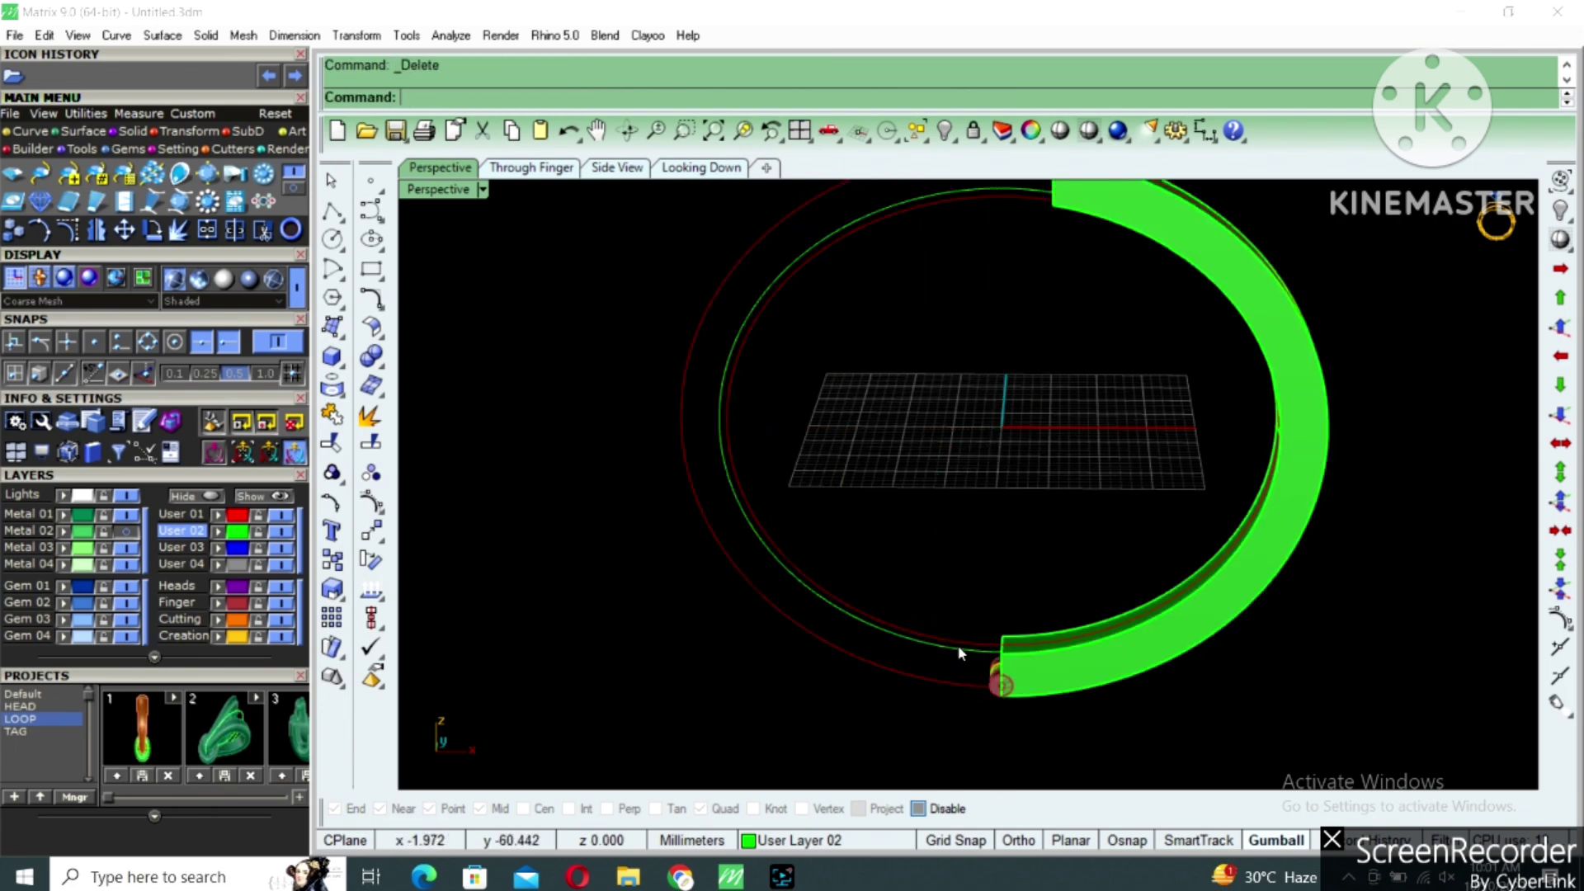
Offset the outer oval guide curve inward.
right_drag(962, 647, 960, 271)
click(952, 297)
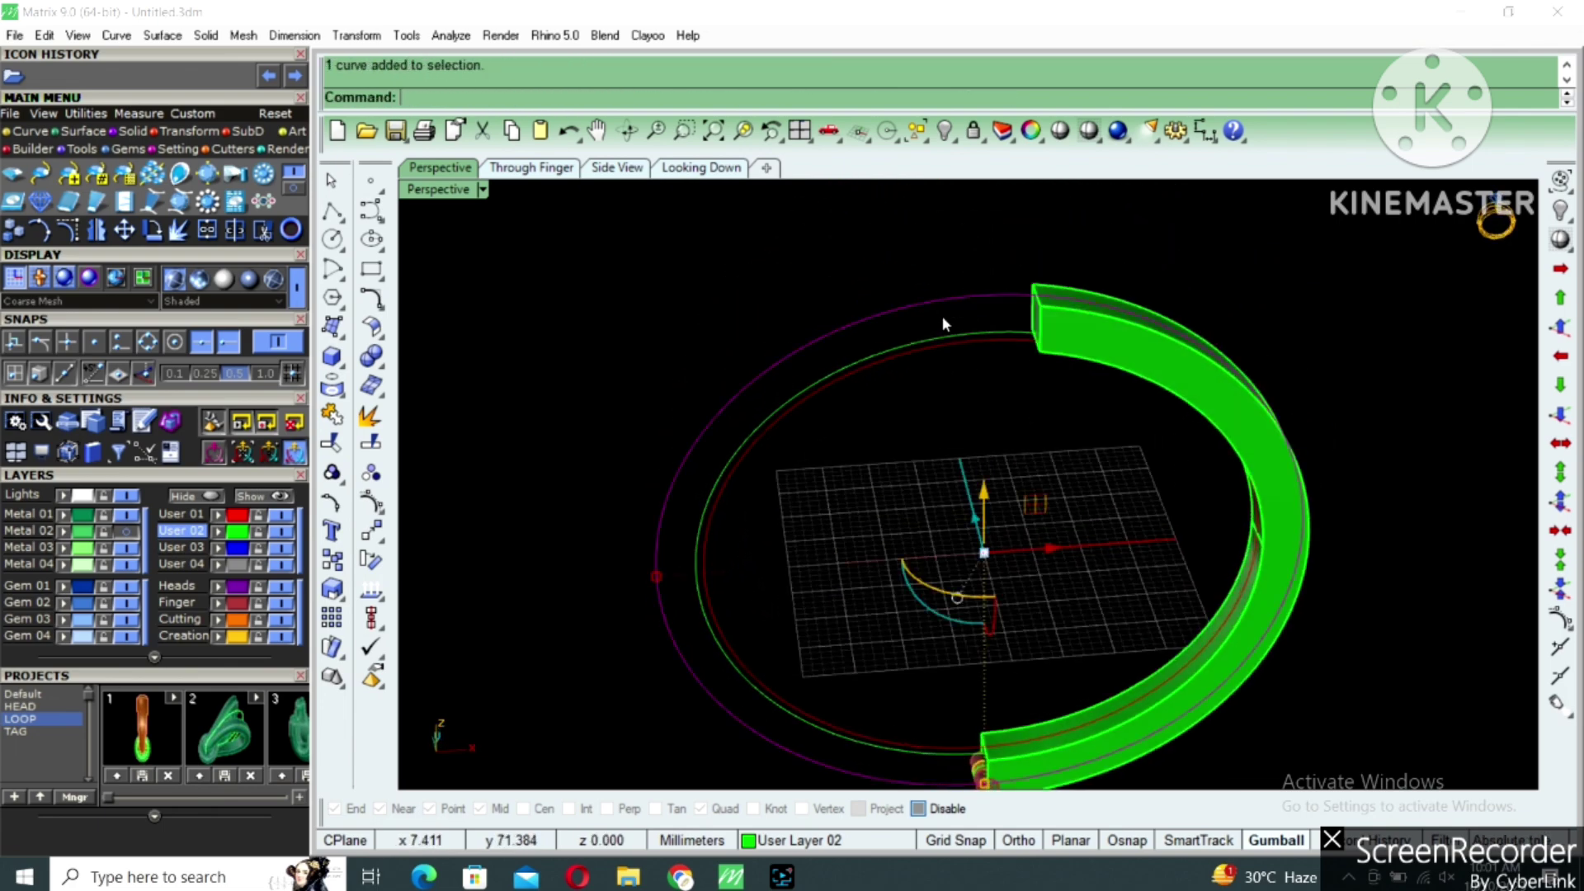
double_click(462, 193)
scroll(759, 644, down, 3)
right_drag(760, 647, 788, 691)
scroll(799, 691, down, 5)
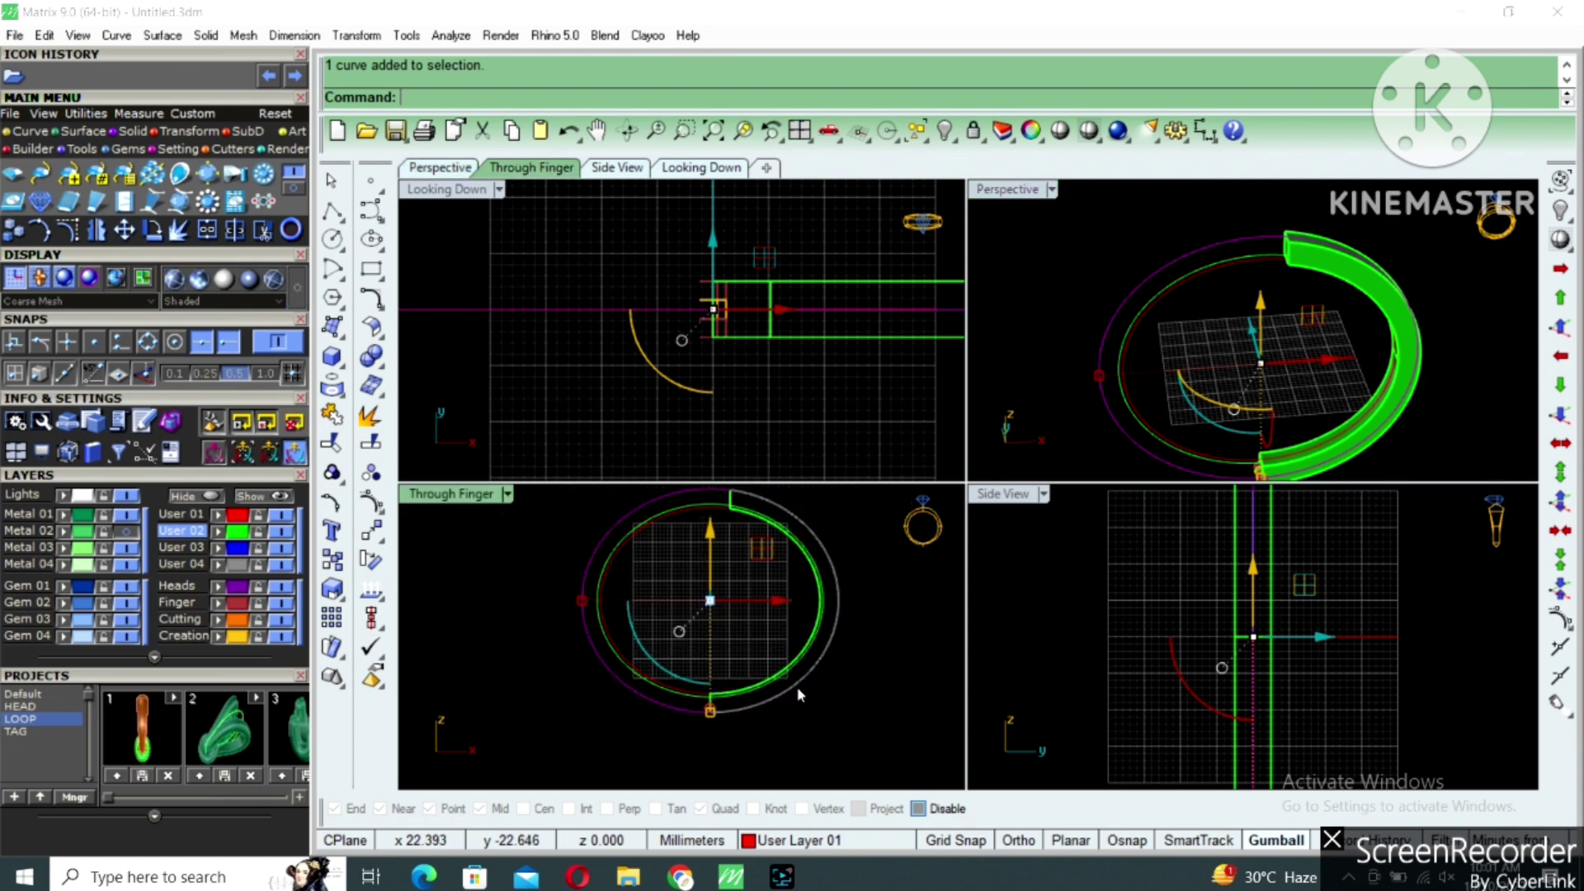
text(offset)
key(Return)
scroll(676, 536, up, 5)
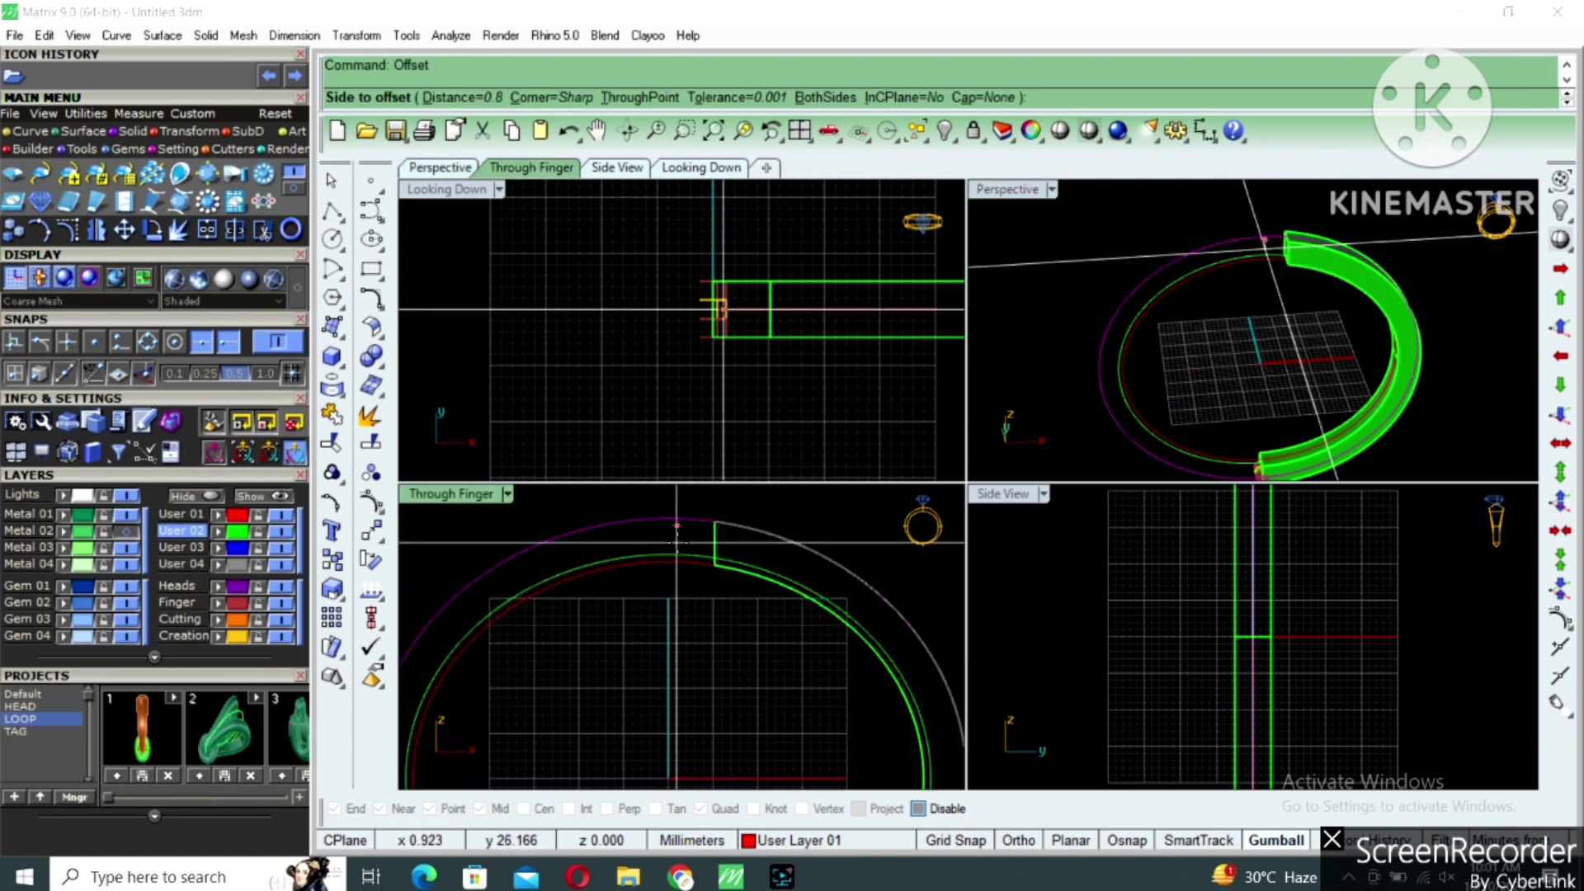
click(677, 537)
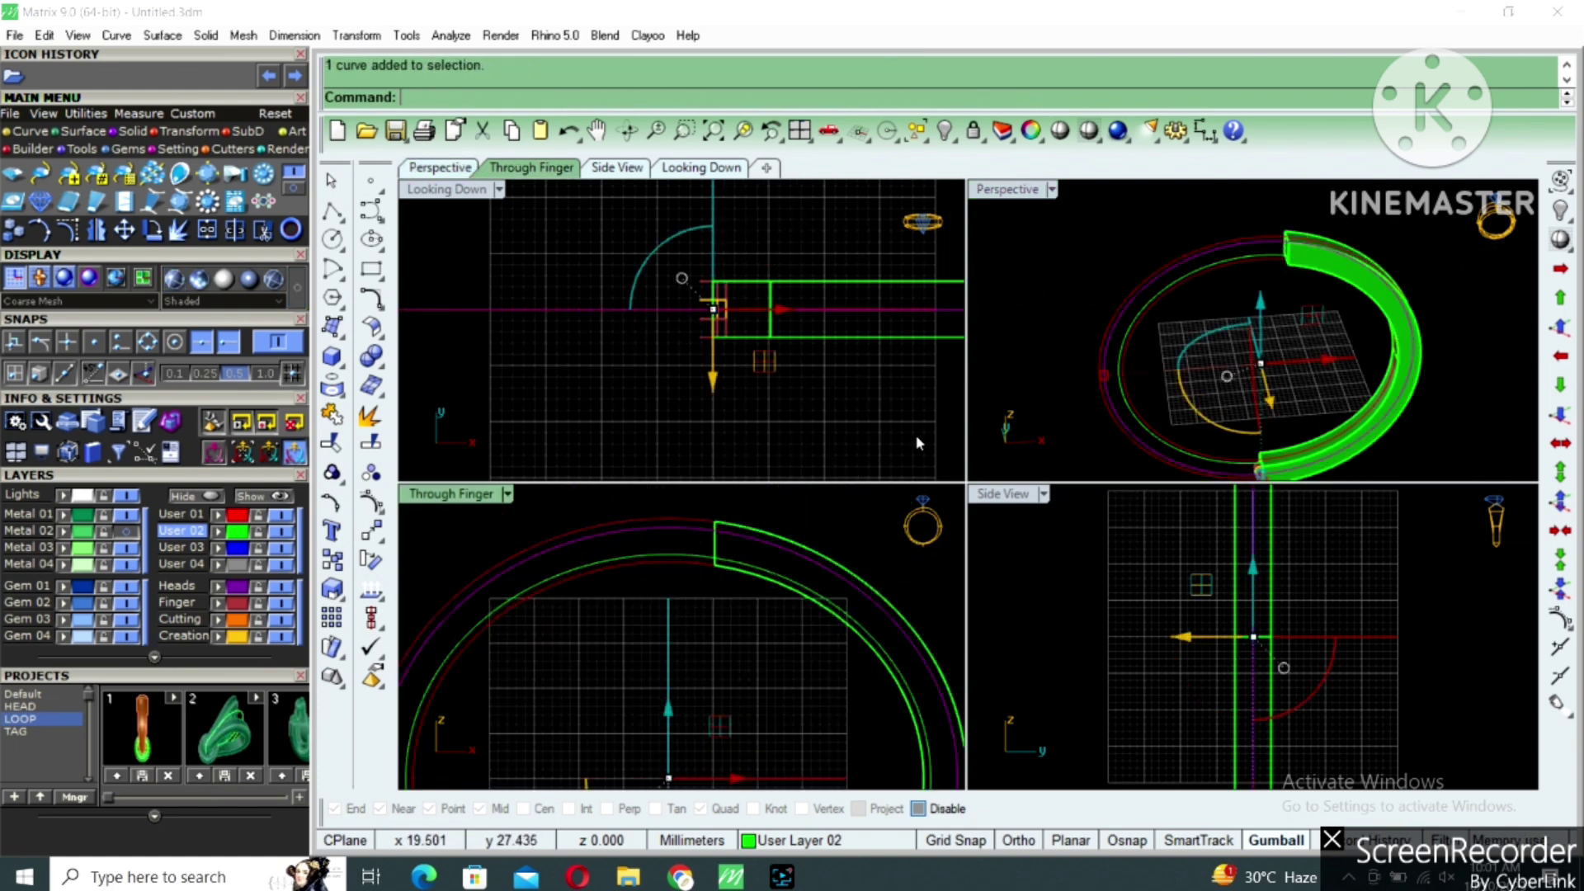
Start extruding the offset oval, cancel it, and undo the offset.
double_click(1023, 193)
right_drag(1071, 441, 997, 345)
text(ex)
key(Return)
key(Escape)
scroll(1000, 330, up, 6)
key(ctrl+z)
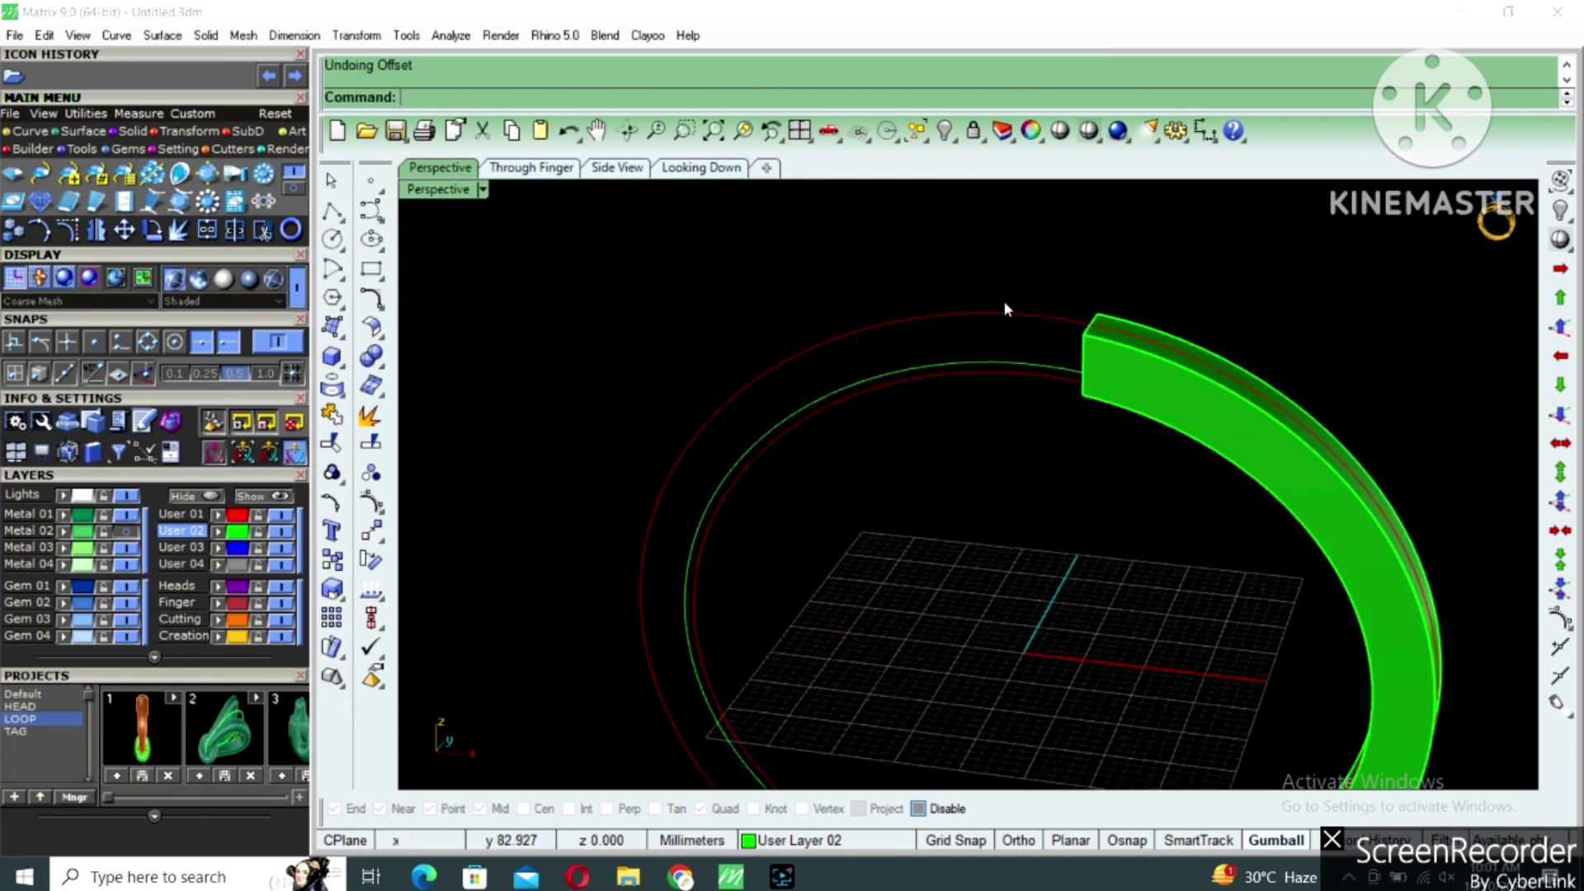
Offset the outer oval guide curve inward by 1.2 mm.
double_click(439, 193)
text(of)
key(Return)
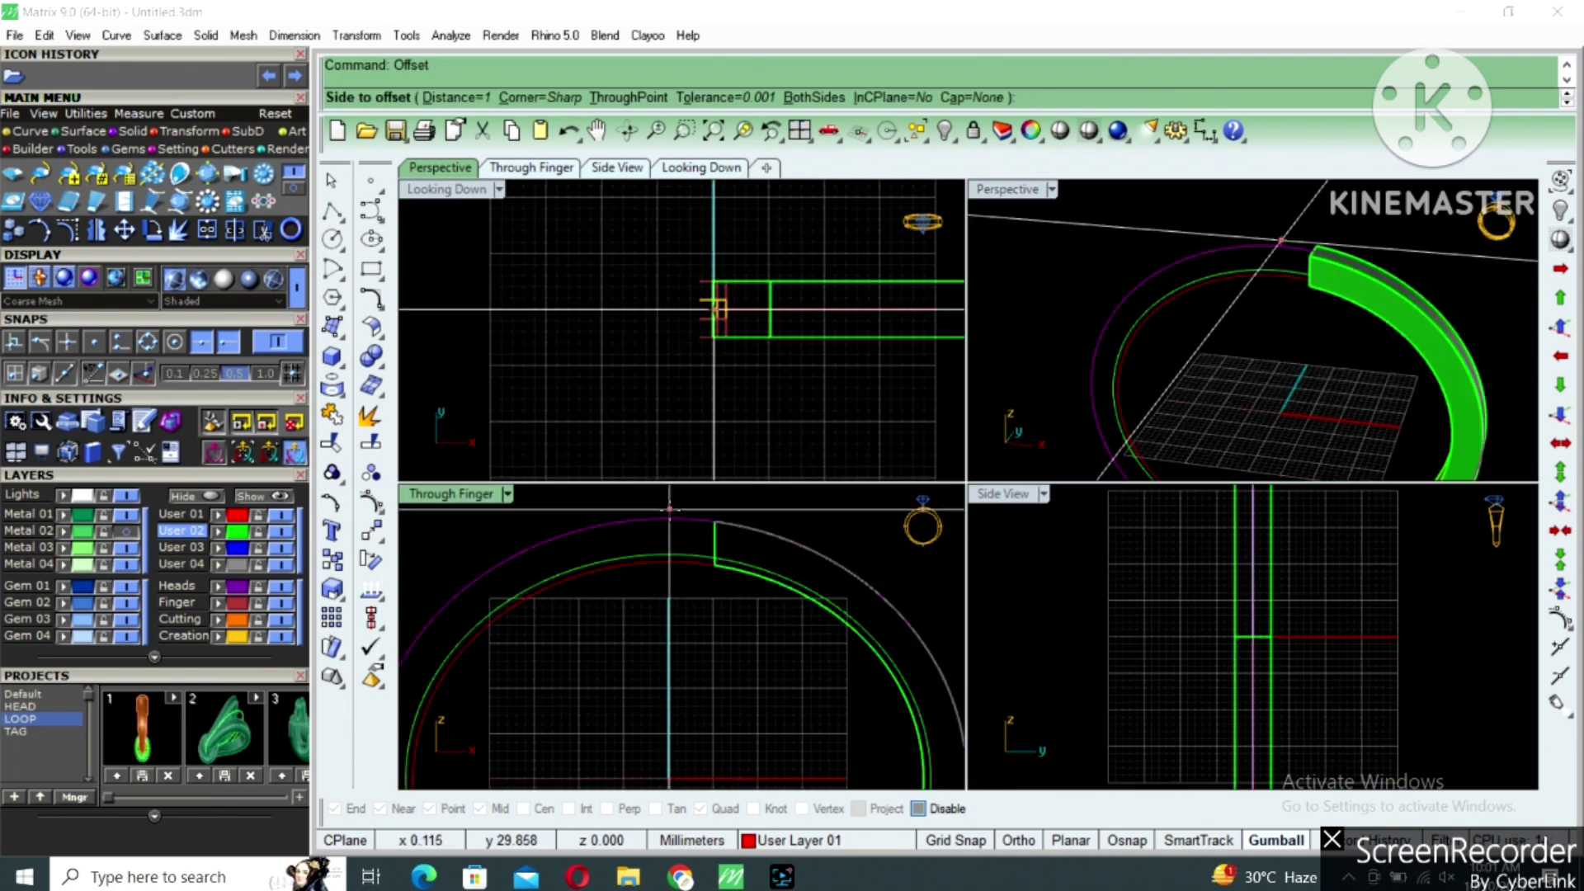
text(1.2)
key(Return)
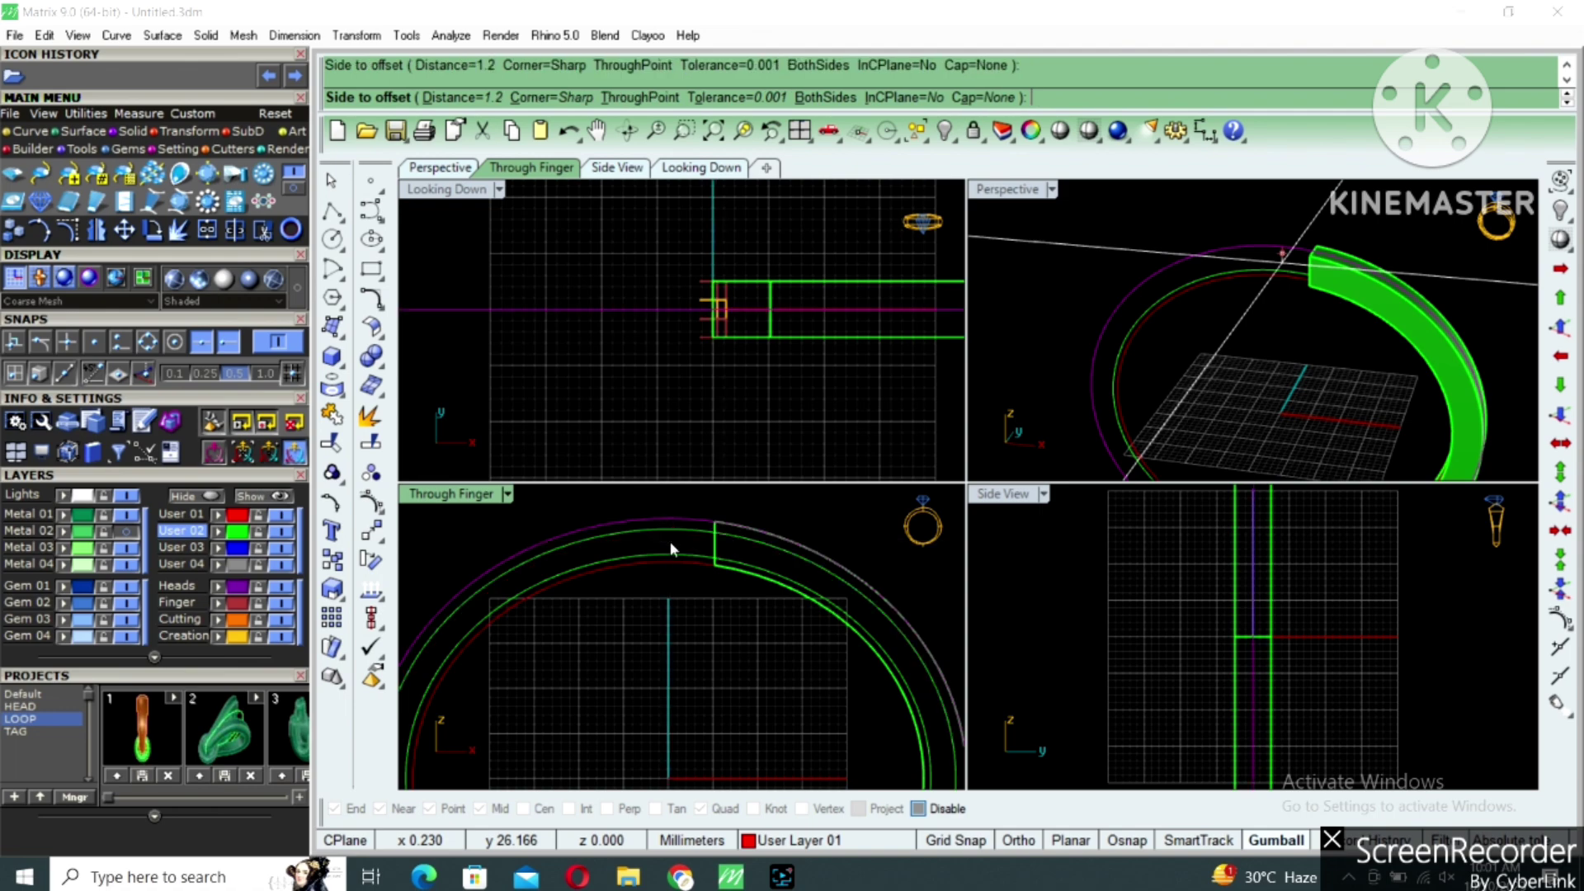
click(689, 531)
click(715, 310)
Extrude the offset oval to both sides as a solid extending well beyond the half band's width.
double_click(1002, 193)
scroll(993, 388, down, 6)
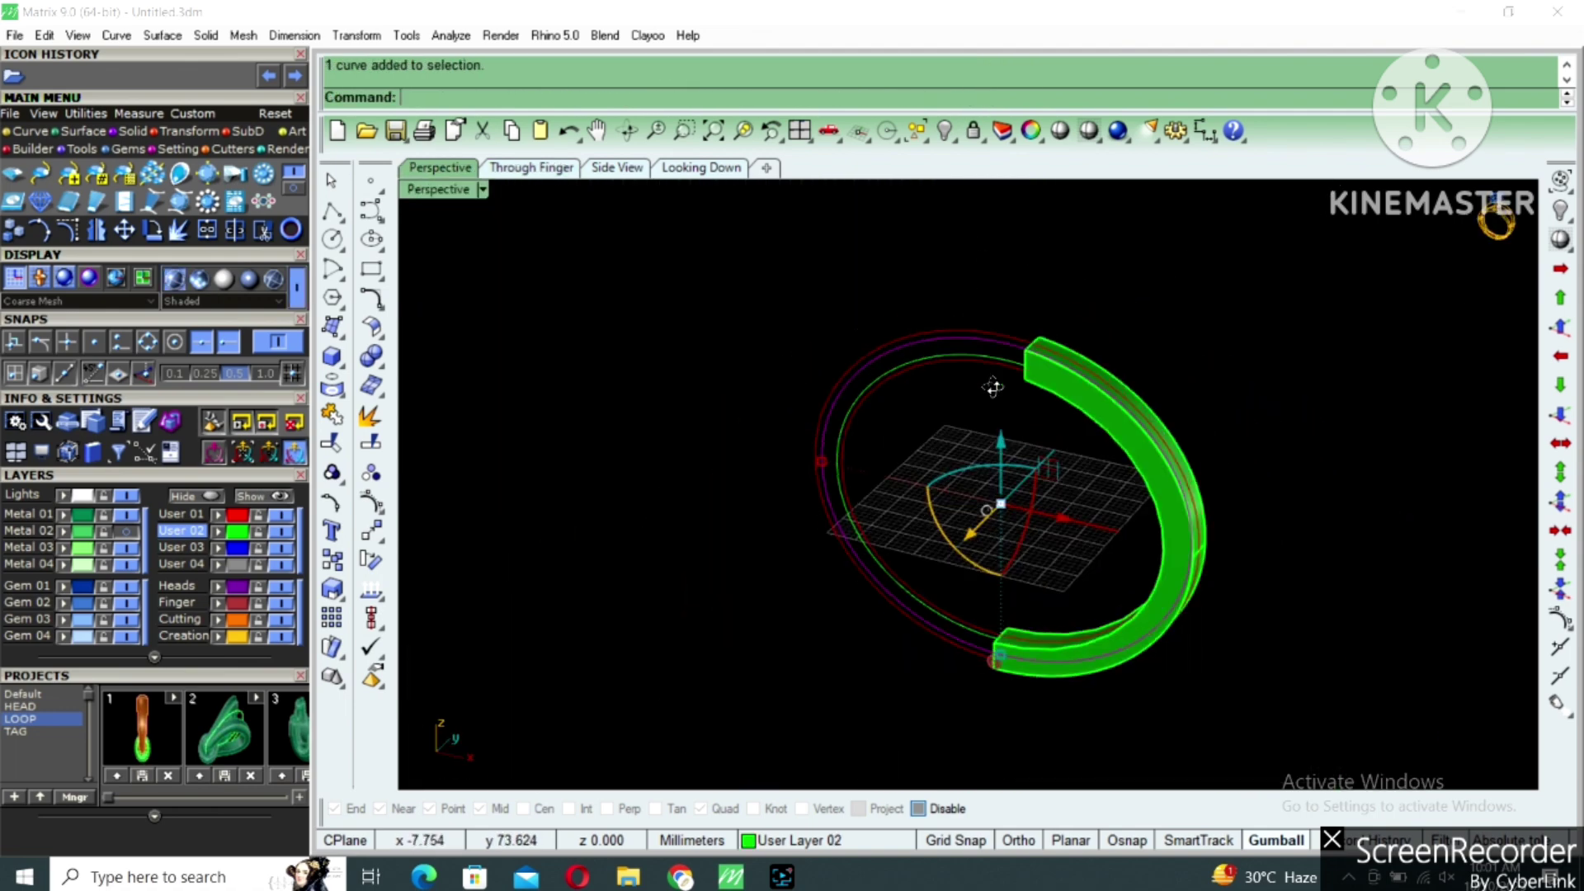
right_drag(993, 388, 1076, 371)
text(ex)
key(Return)
click(1075, 373)
scroll(1039, 435, up, 4)
Boolean-split the half band with the extruded oval solid and delete the oval solid.
click(1043, 434)
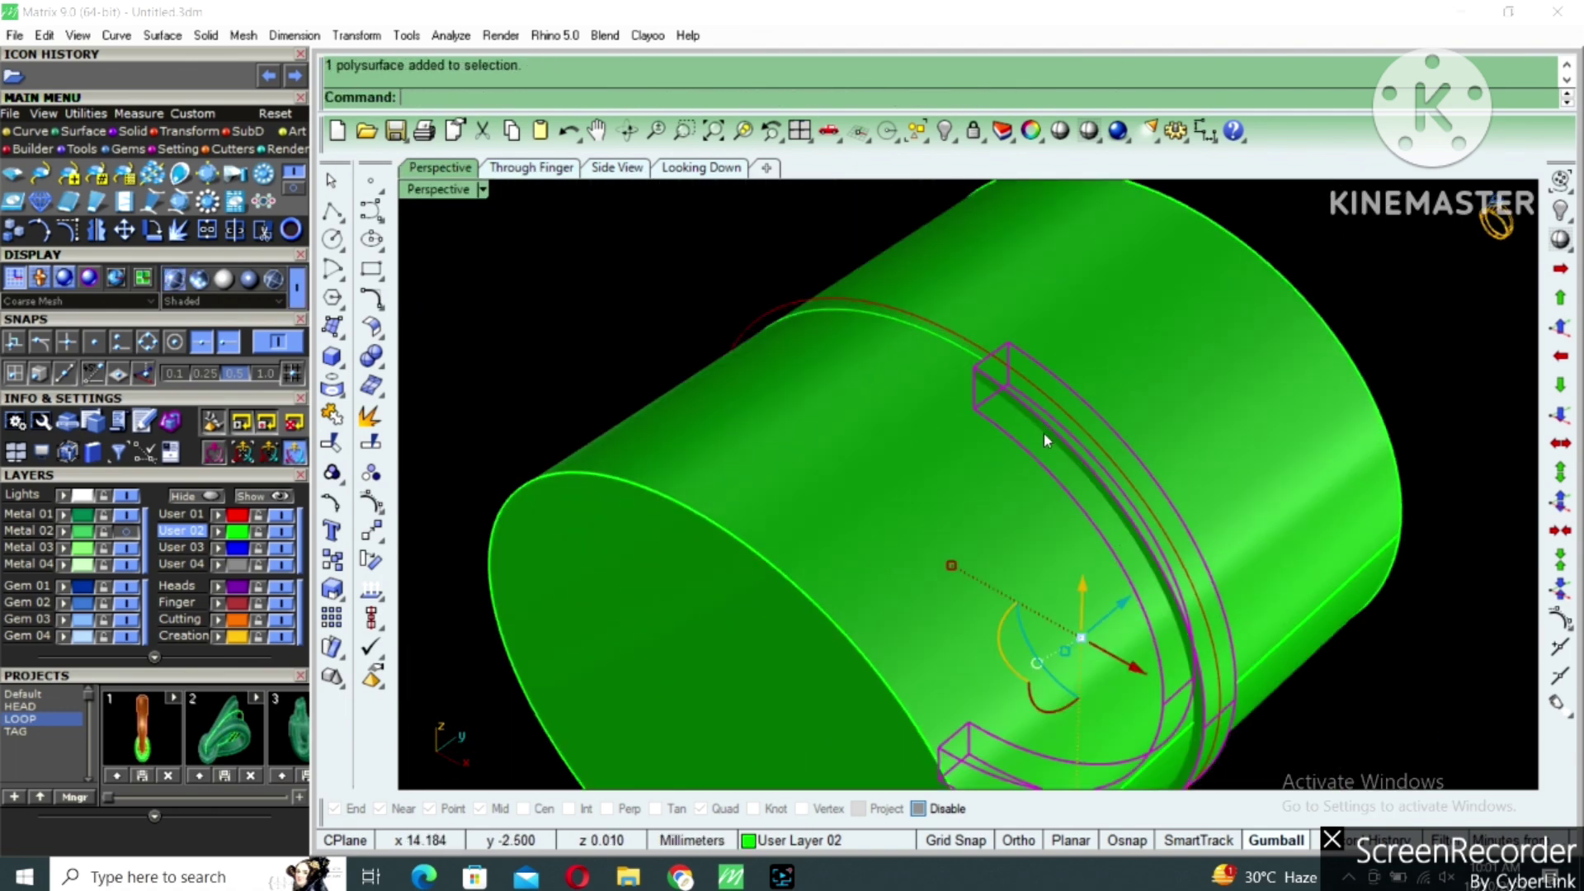
scroll(1043, 434, down, 3)
right_drag(1043, 434, 1182, 391)
text(bs)
key(Return)
click(1063, 495)
key(Return)
click(1087, 488)
key(Delete)
Extract the flat side face of the half band's inner piece and delete the rest of that piece.
scroll(1080, 319, up, 3)
mouse_move(1081, 319)
right_down()
mouse_move(1135, 320)
mouse_move(1082, 298)
right_up()
scroll(1136, 320, up, 5)
text(es)
key(Return)
click(1121, 311)
key(Return)
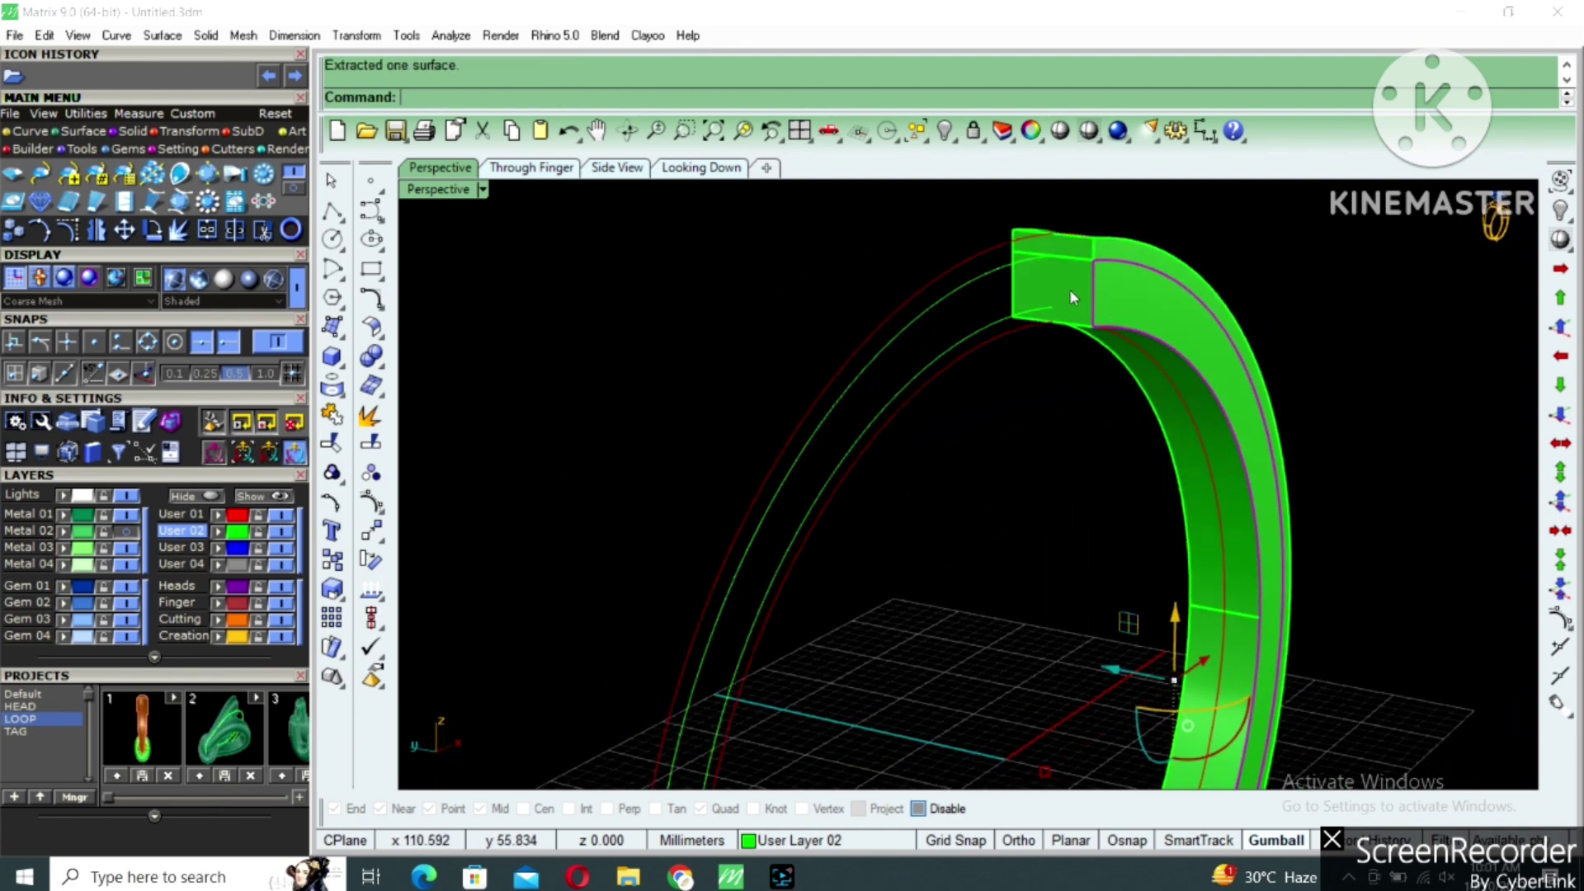
click(1071, 291)
key(Delete)
Try thickening the extracted side face with a 0.9 mm solid surface offset in the flipped direction, and undo it.
click(1133, 315)
scroll(1134, 317, down, 3)
right_drag(1117, 398, 1151, 404)
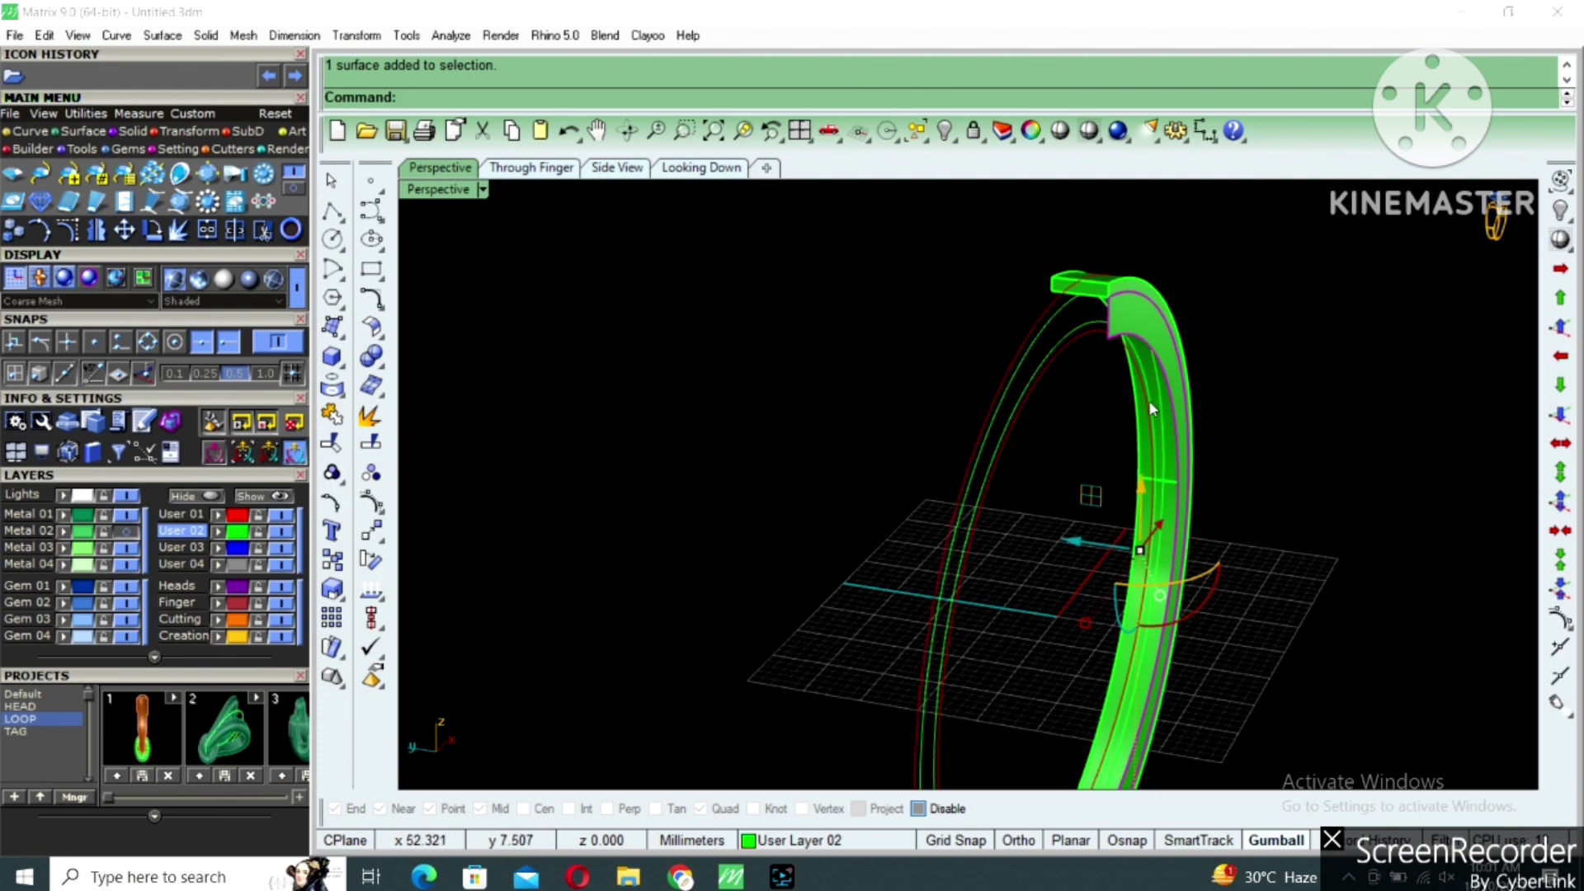
key(Return)
text(f)
key(Return)
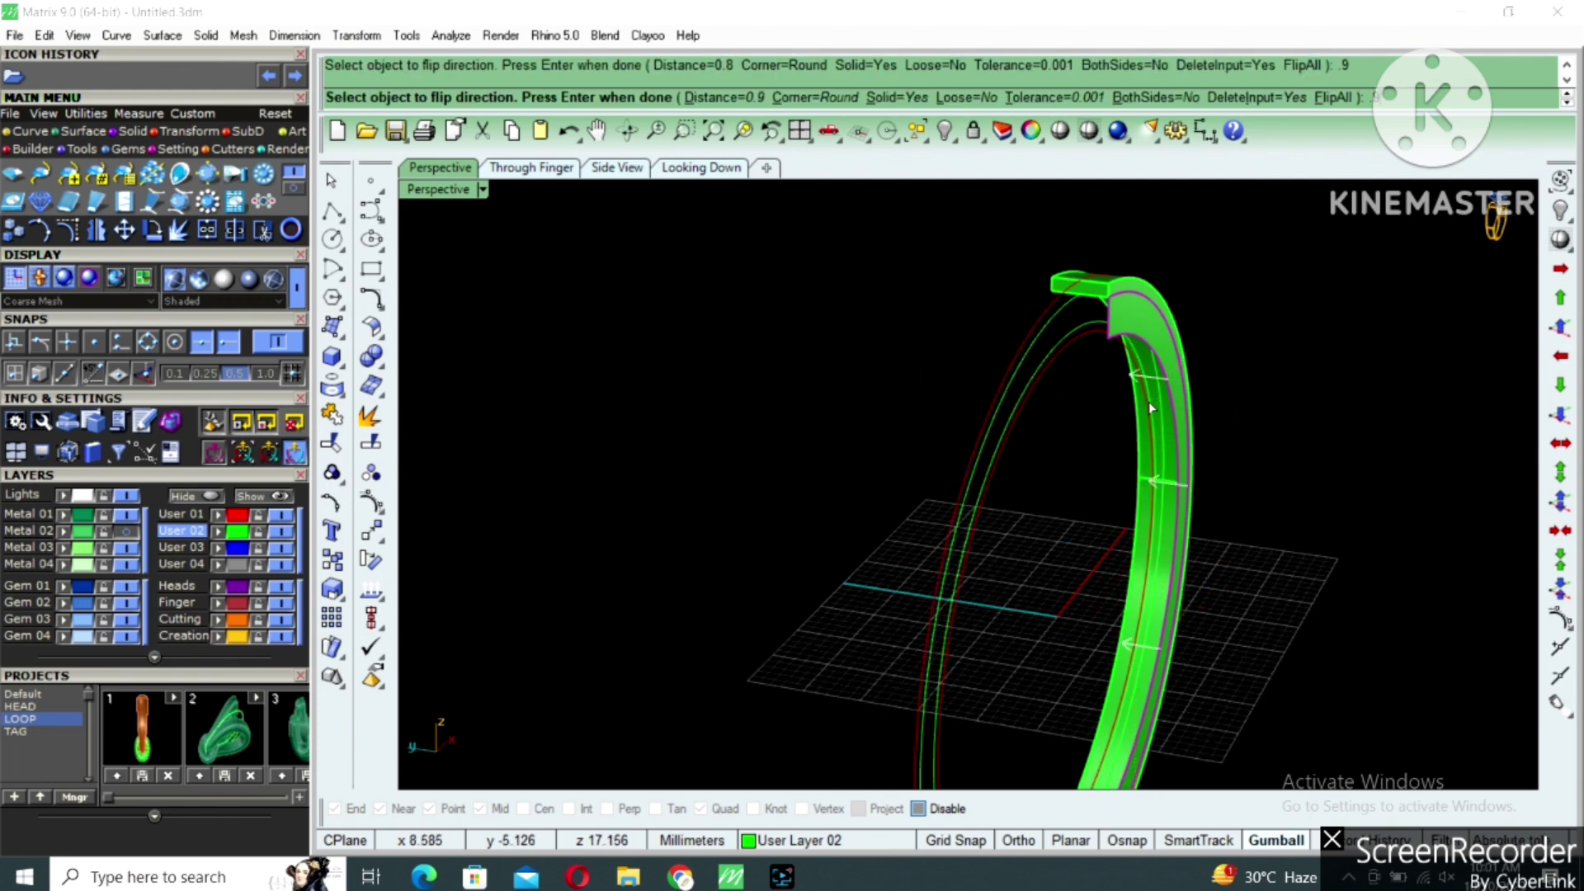
key(Return)
scroll(1111, 410, up, 10)
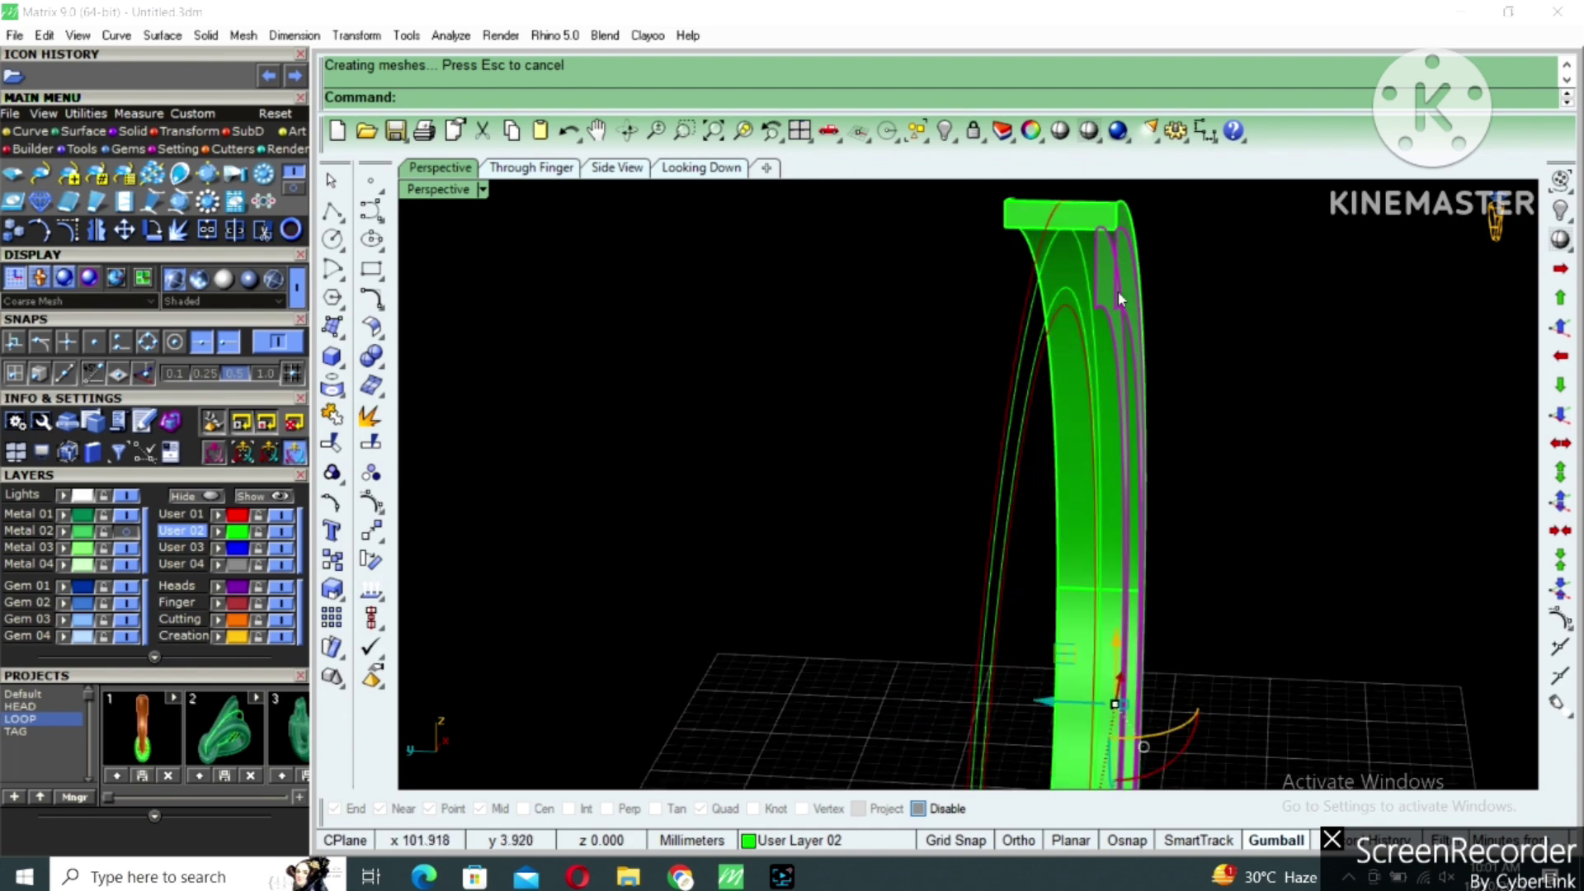
key(ctrl+z)
Offset the extracted side face by 0.8 mm into a solid side wall within the band's width.
key(Return)
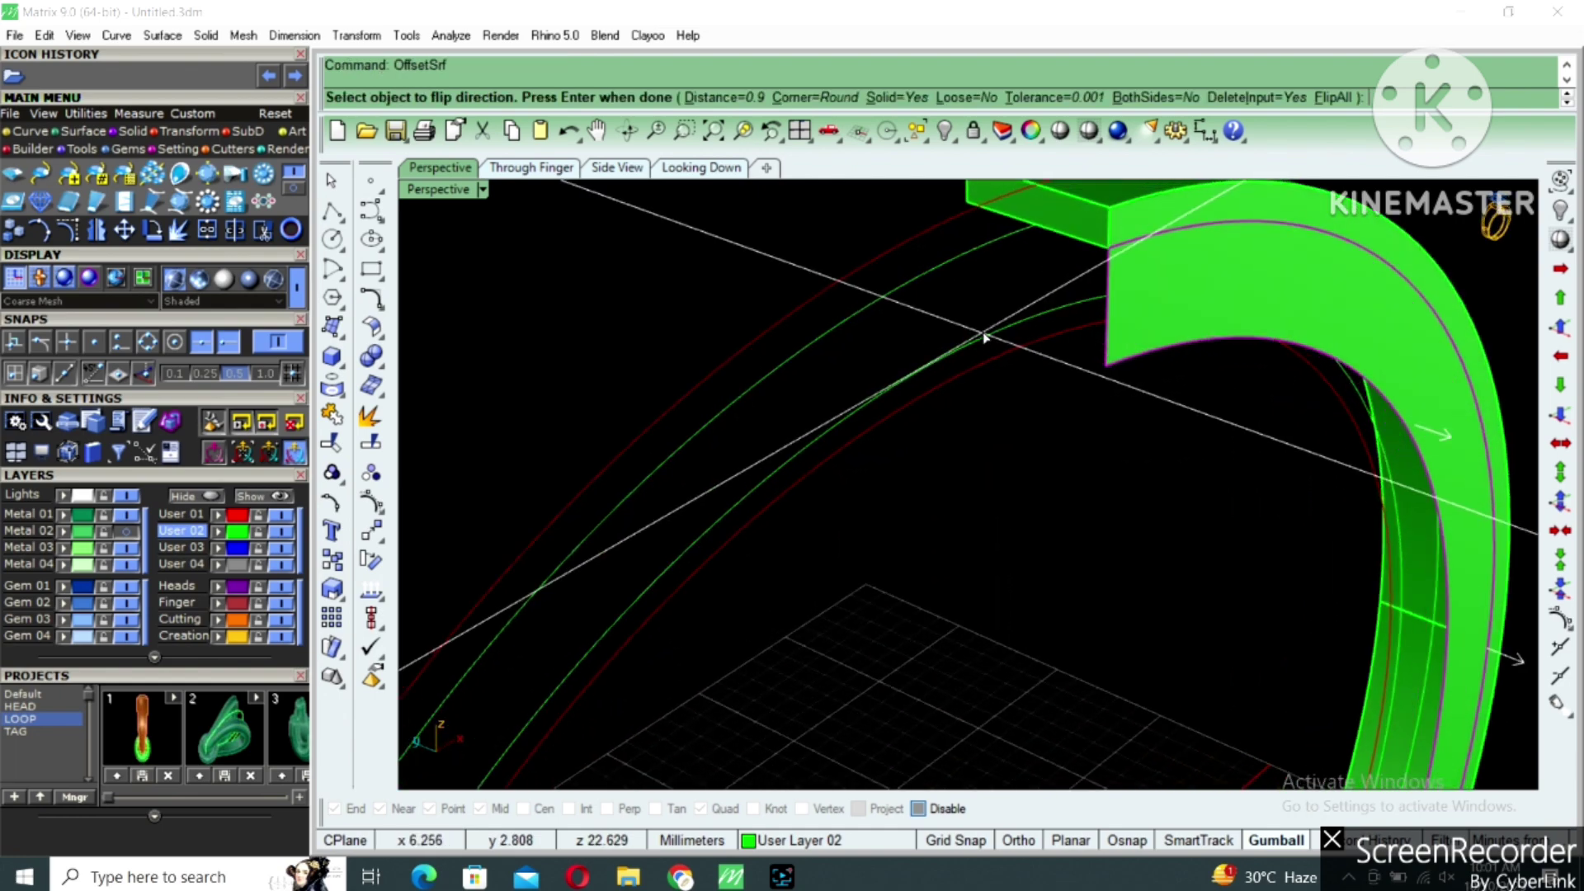
key(Escape)
scroll(1079, 305, down, 6)
right_drag(1079, 306, 1180, 449)
text(e)
key(Return)
text(.8)
key(Return)
key(Delete)
Mirror the side wall to the opposite side of the half band, using a plane from the origin along the X axis.
click(1128, 360)
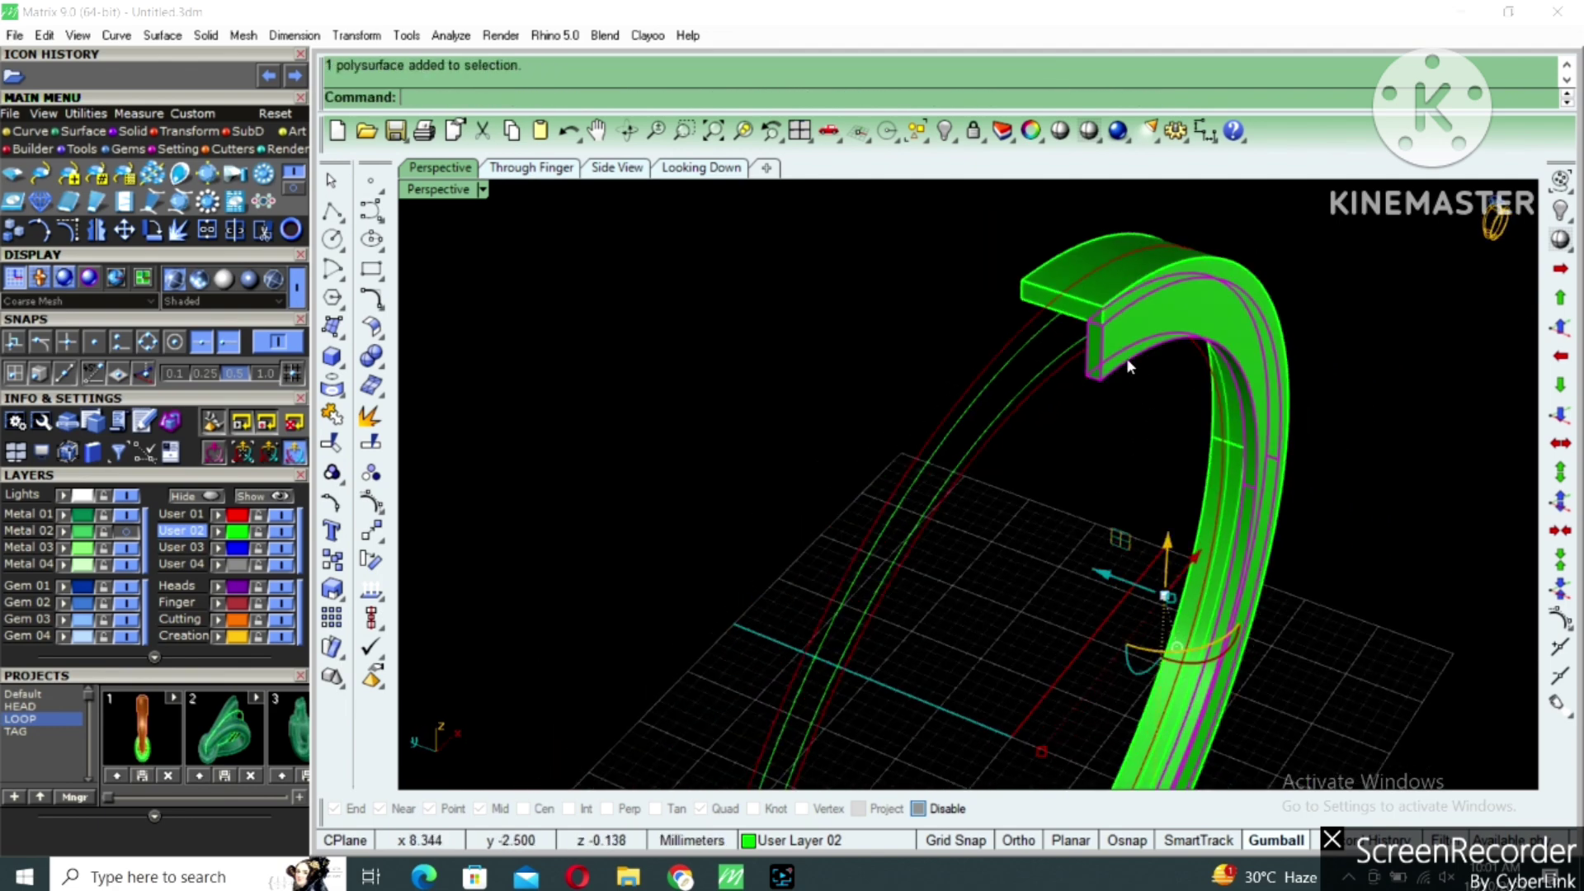
right_drag(1128, 360, 1193, 409)
text(m)
key(Return)
text(0)
key(Return)
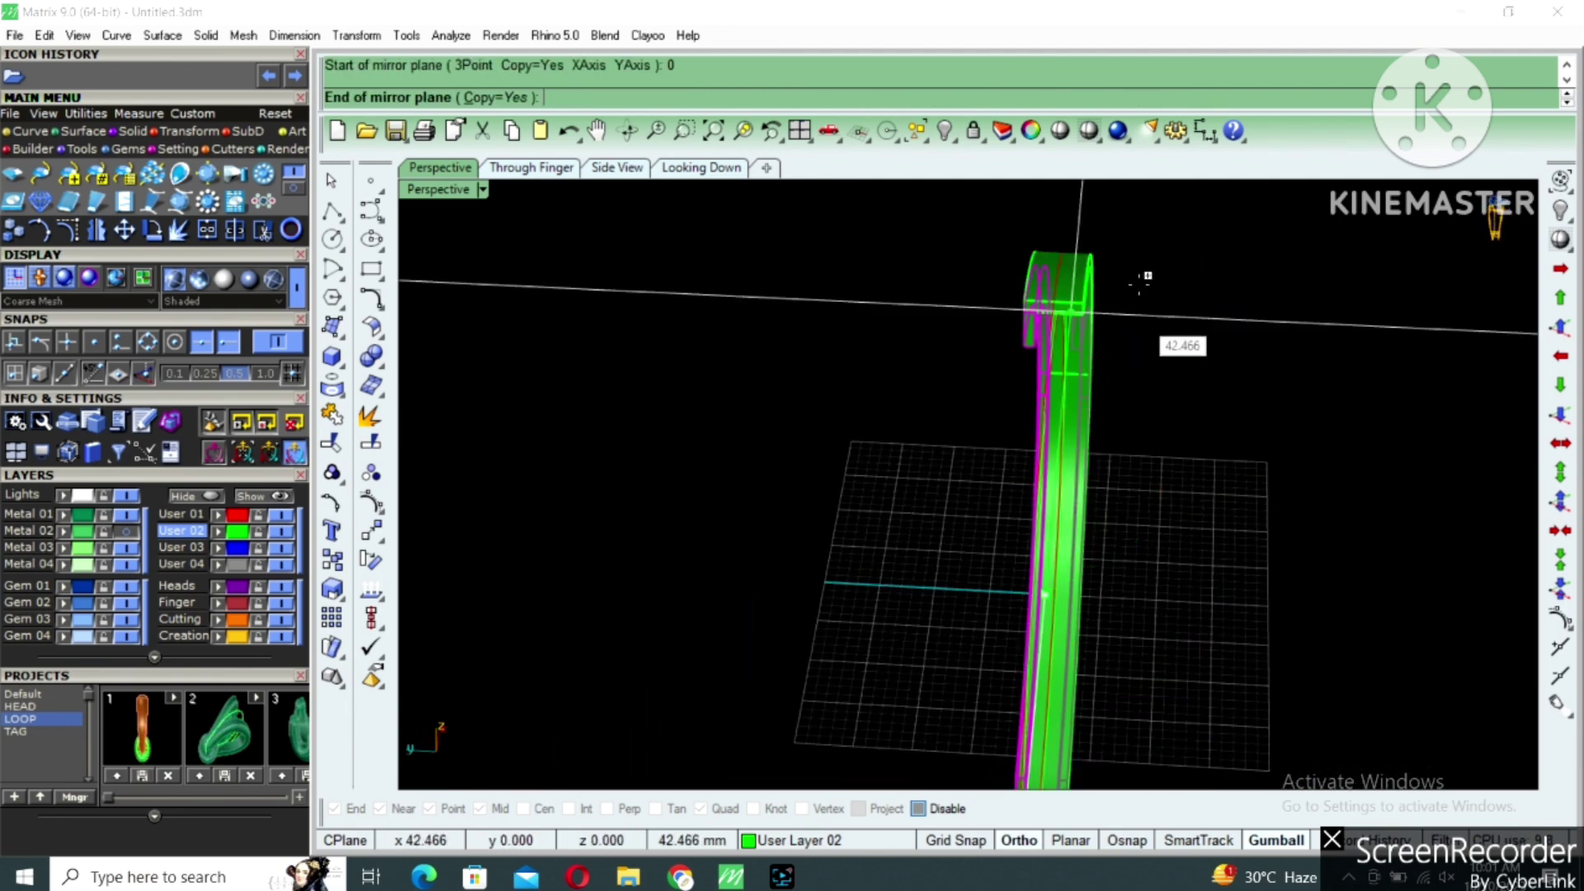
shift+click(1140, 281)
click(1138, 283)
Hide the four oval guide curves.
right_drag(1138, 283, 910, 364)
drag(941, 297, 888, 467)
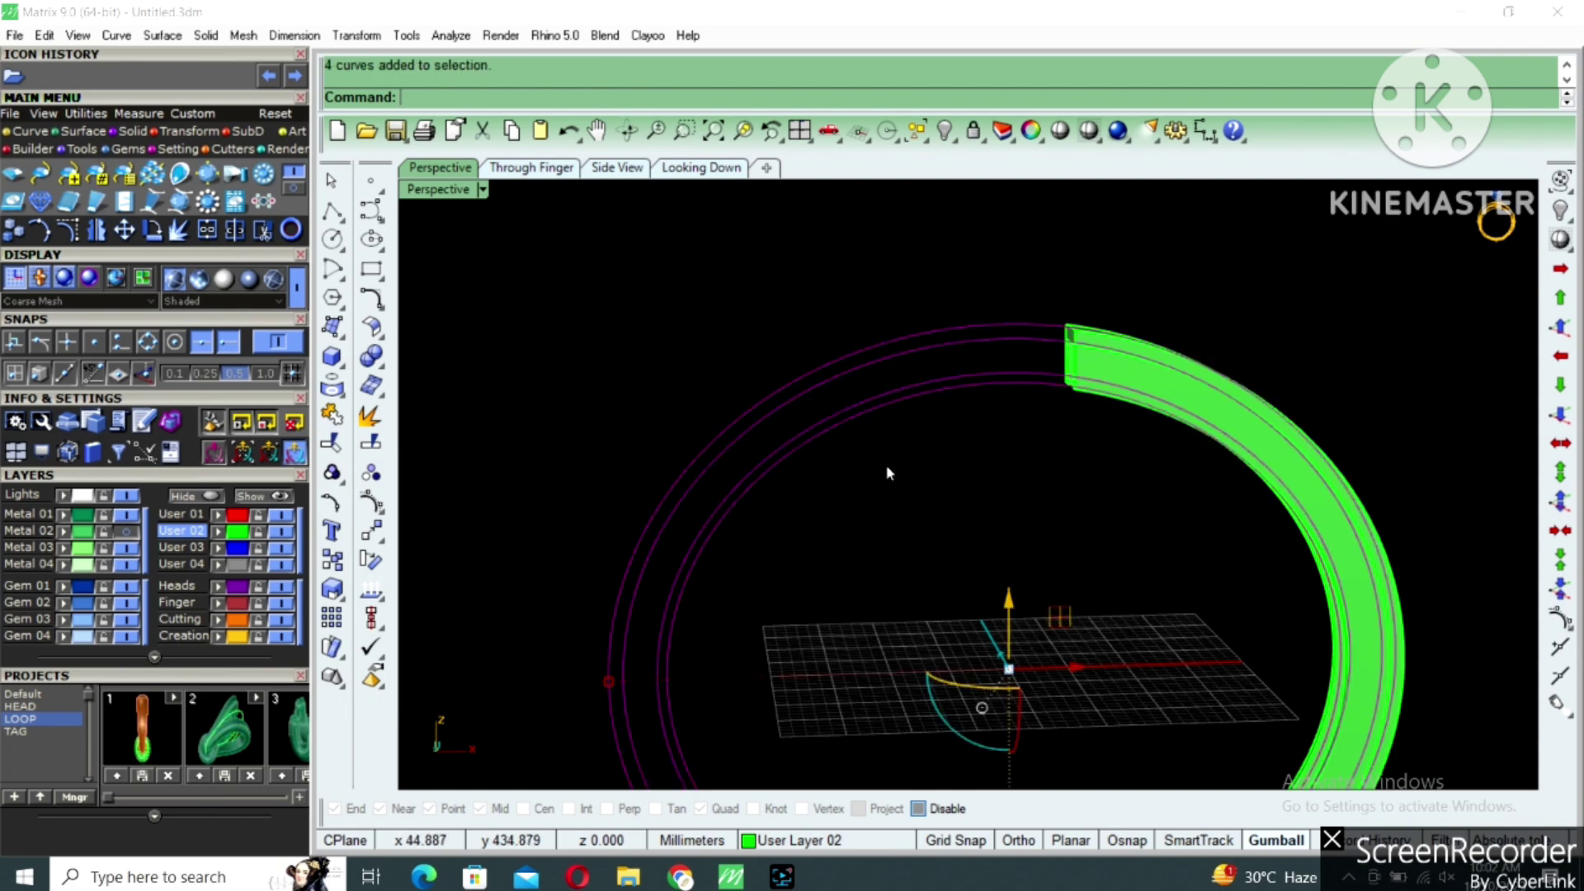
shift+right_drag(1066, 476, 1059, 396)
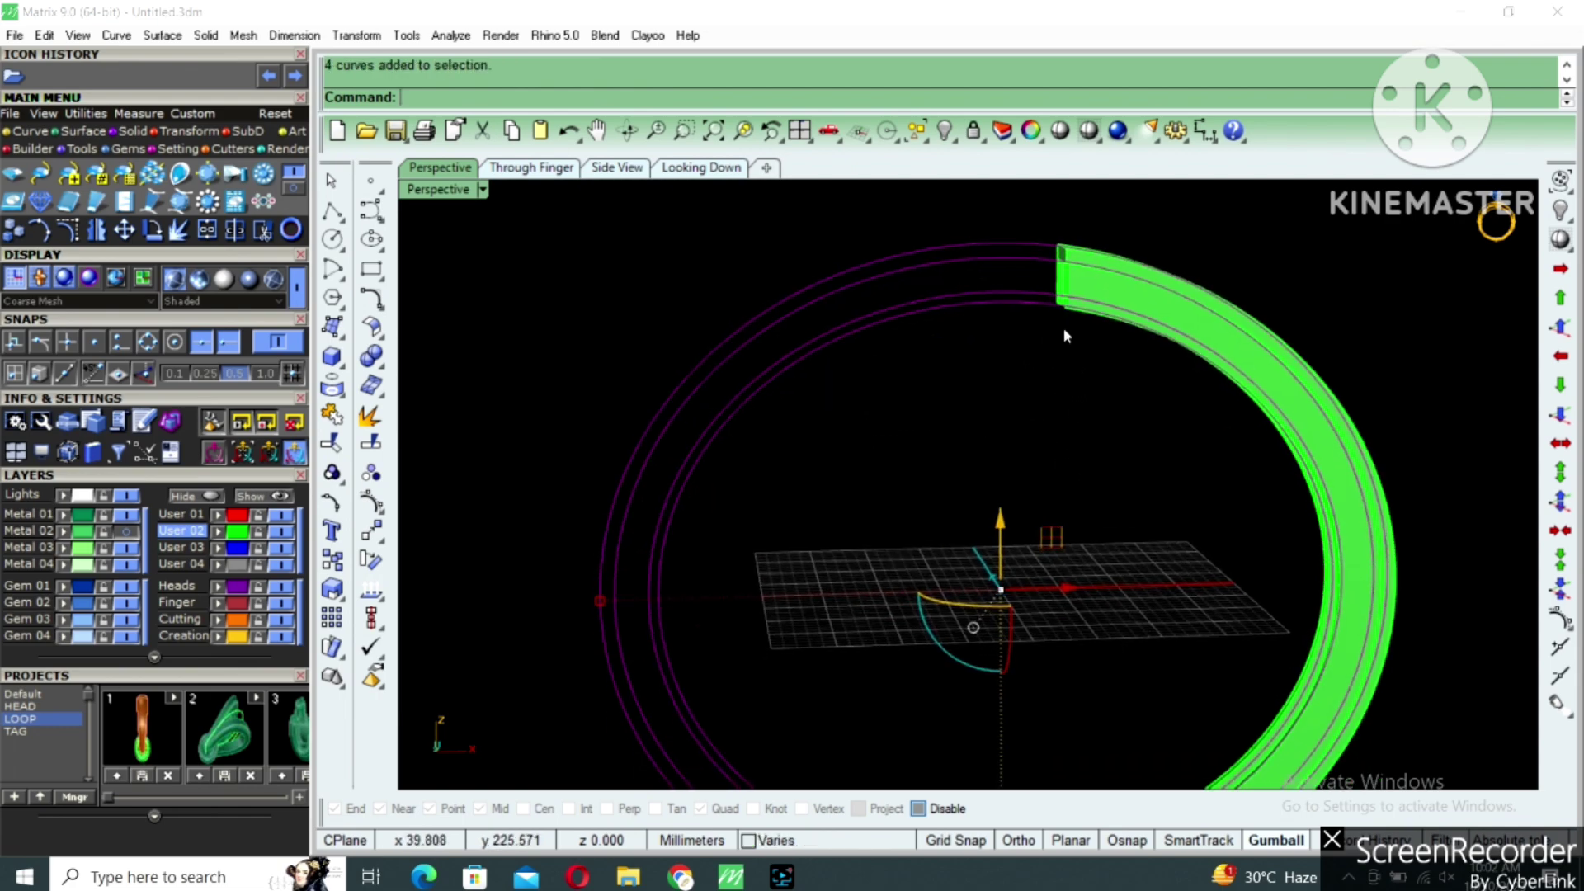
right_drag(1063, 329, 976, 390)
text(hide)
key(Return)
Duplicate the inner long edges of the two side walls.
scroll(982, 486, up, 3)
right_click(987, 492)
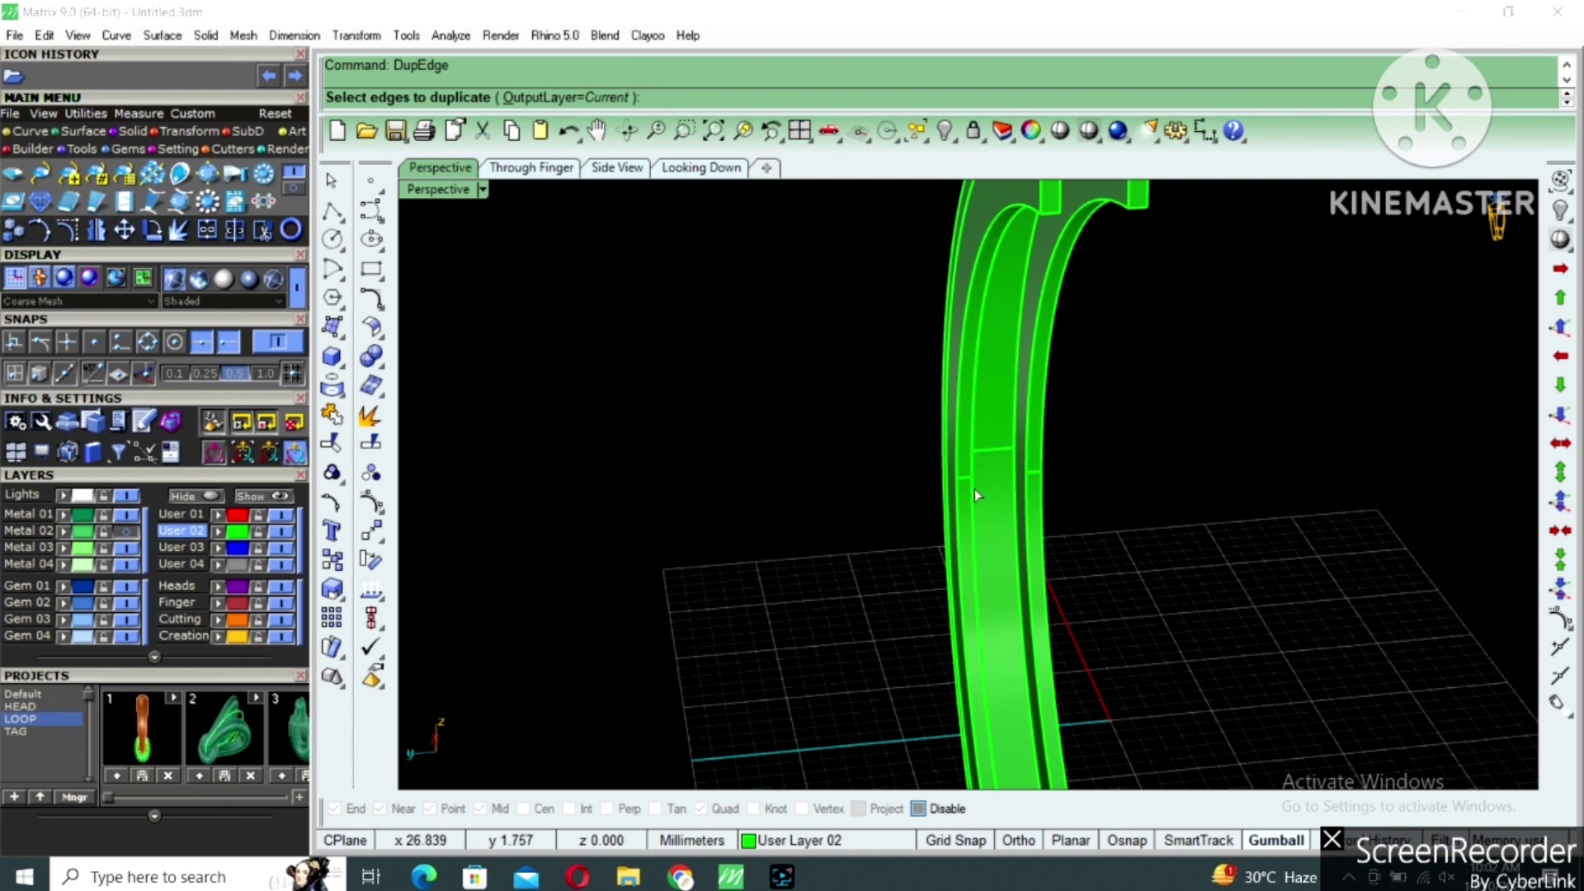
click(974, 488)
click(970, 457)
right_click(1026, 493)
Loft a surface between the duplicated wall edges to close the channel's inner side, and delete the edge curves.
scroll(1057, 462, down, 3)
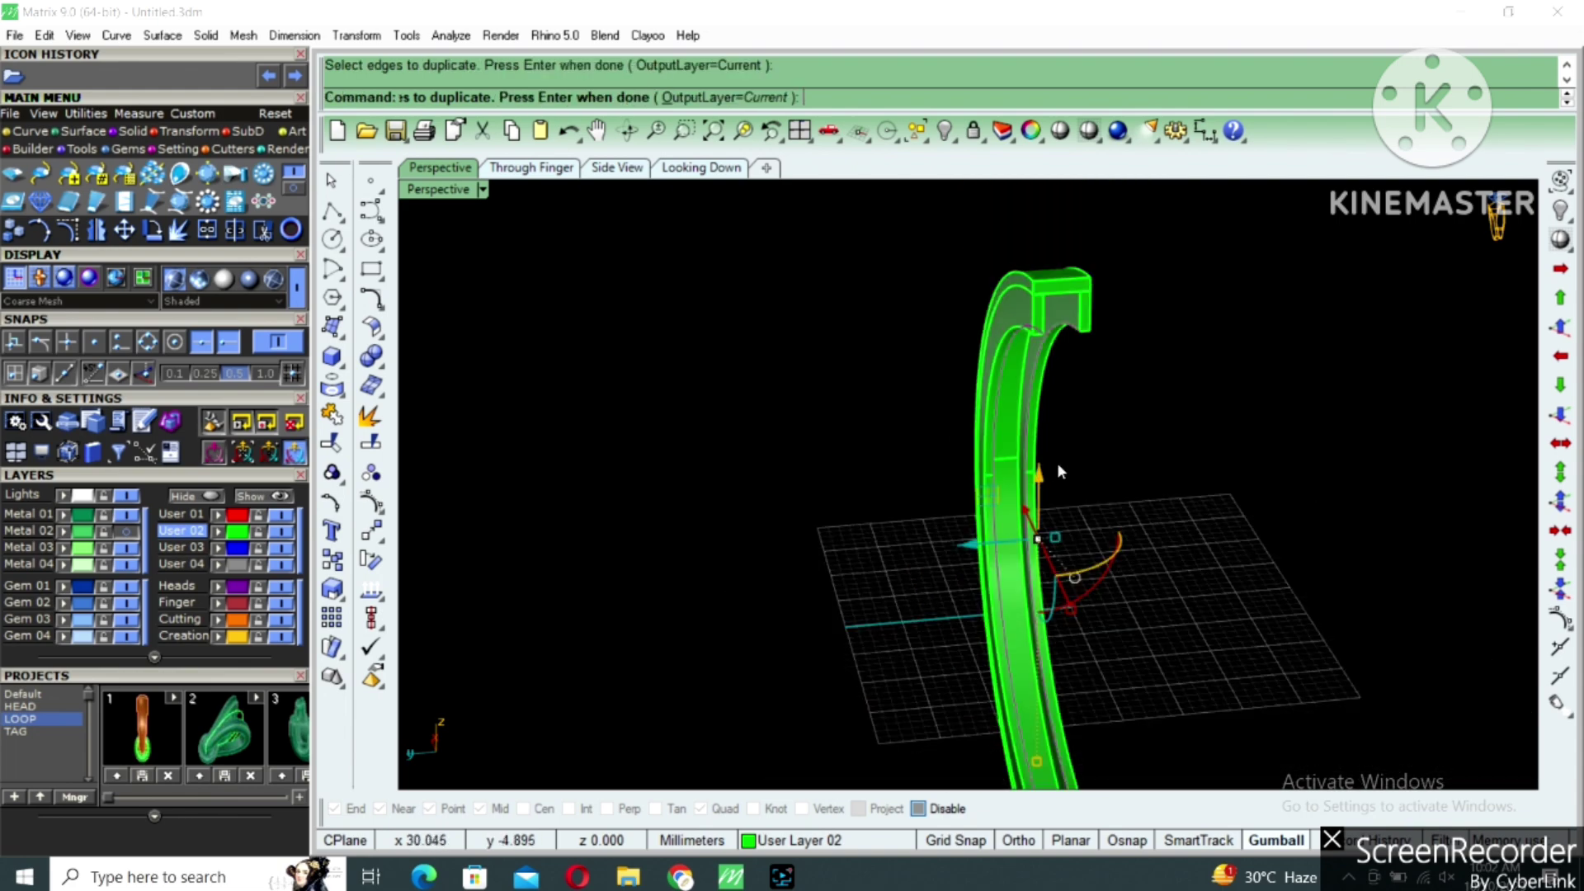
right_drag(1057, 462, 1102, 412)
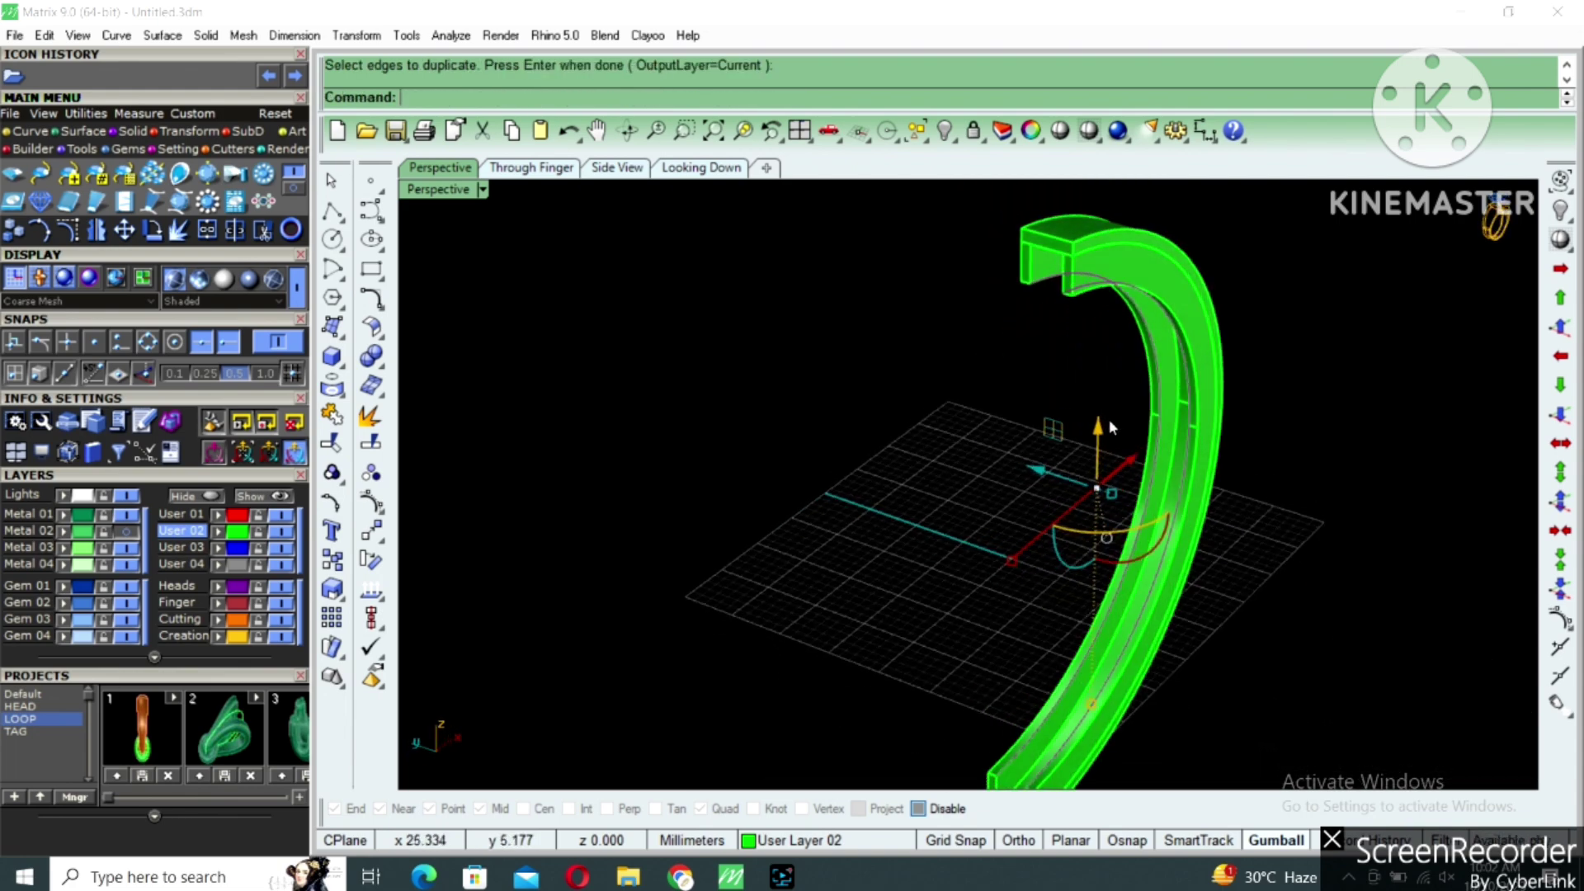
text(loft)
key(Return)
key(Return)
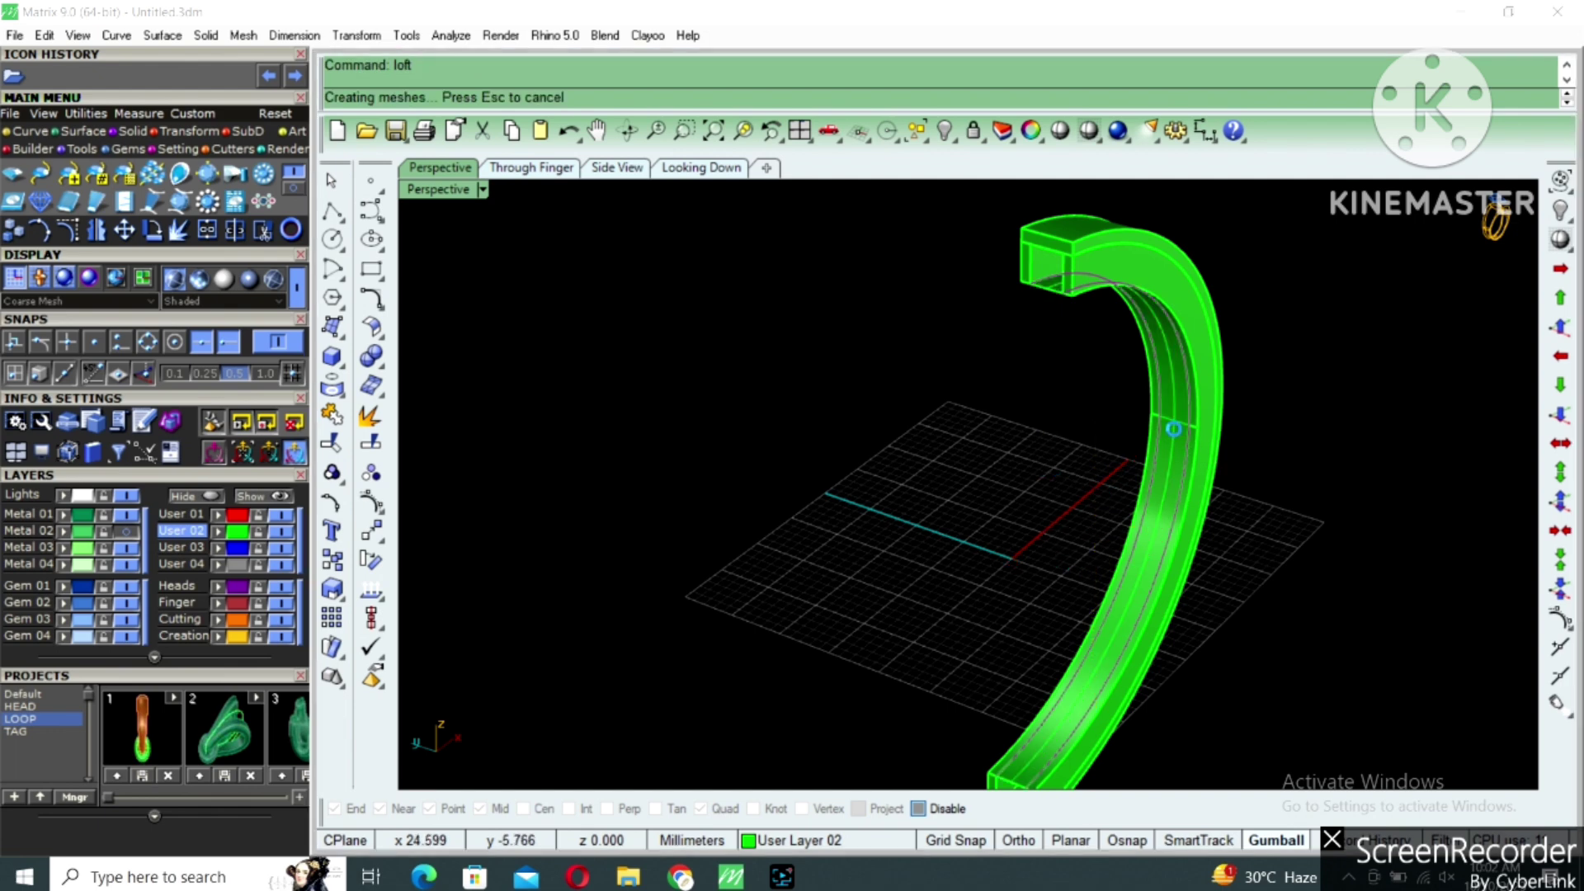
key(Delete)
Offset the lofted surface 0.9 mm into the channel as a solid, with the direction flipped.
click(1170, 414)
right_drag(1200, 404, 1163, 414)
text(offsetsrf)
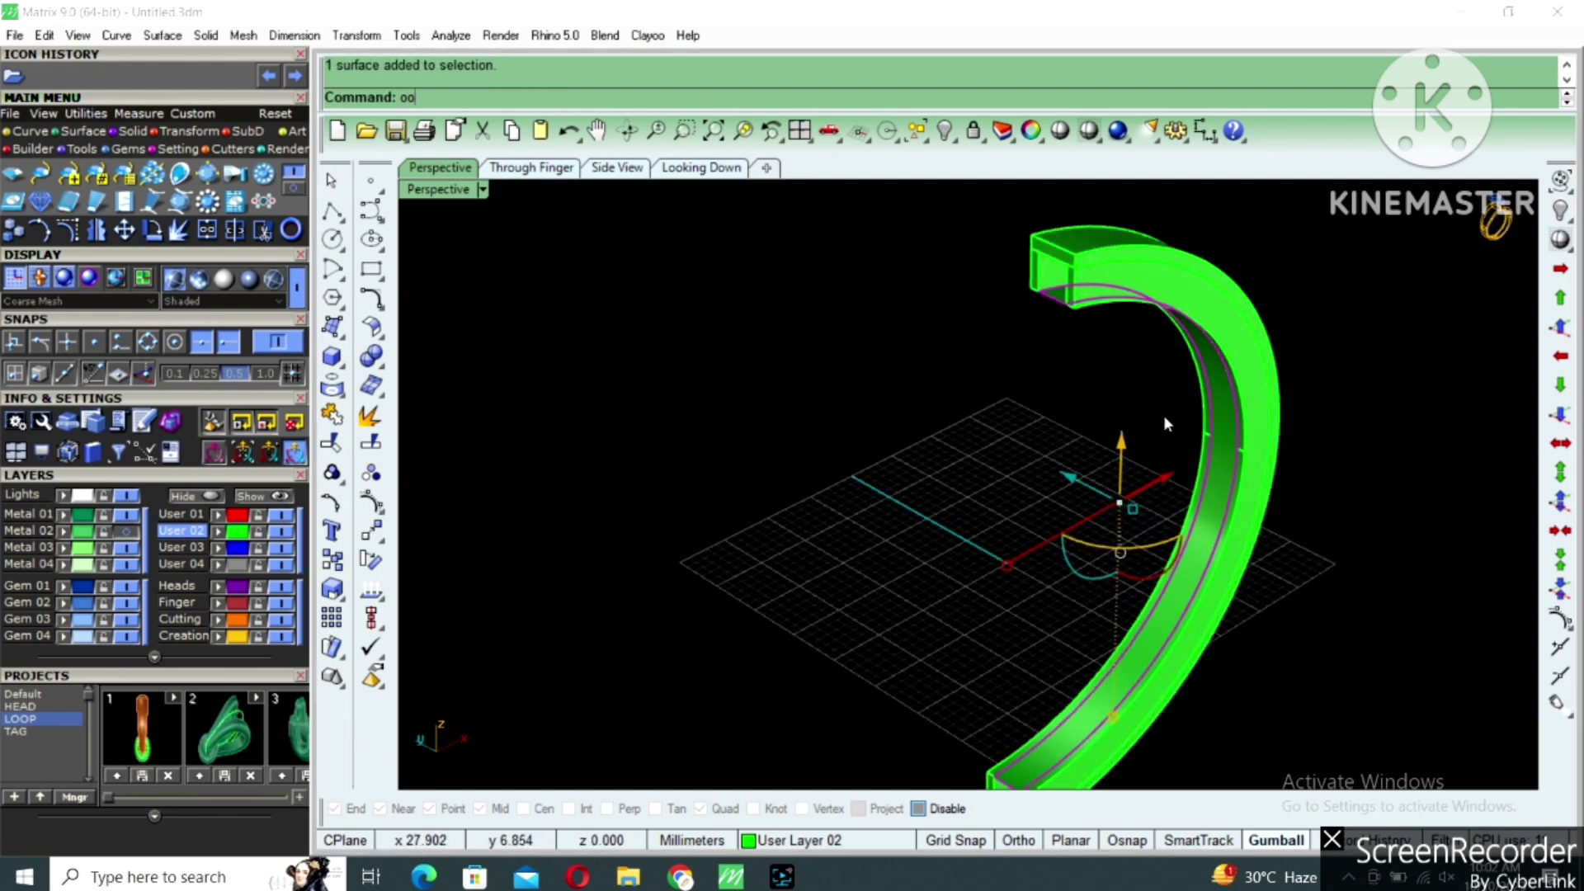
key(Return)
key(Return)
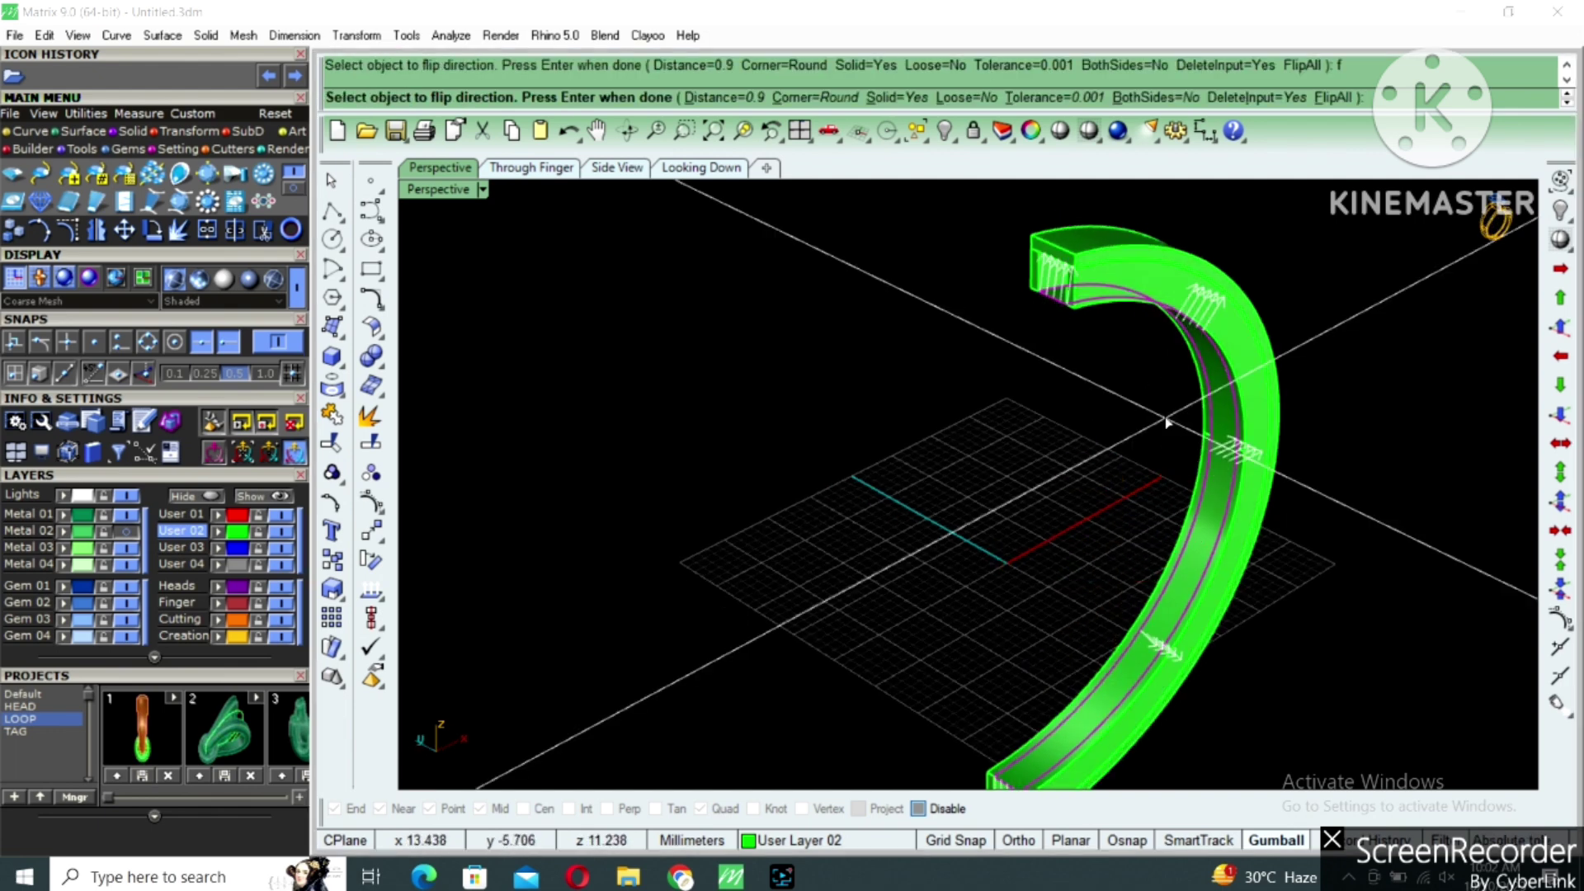
key(Return)
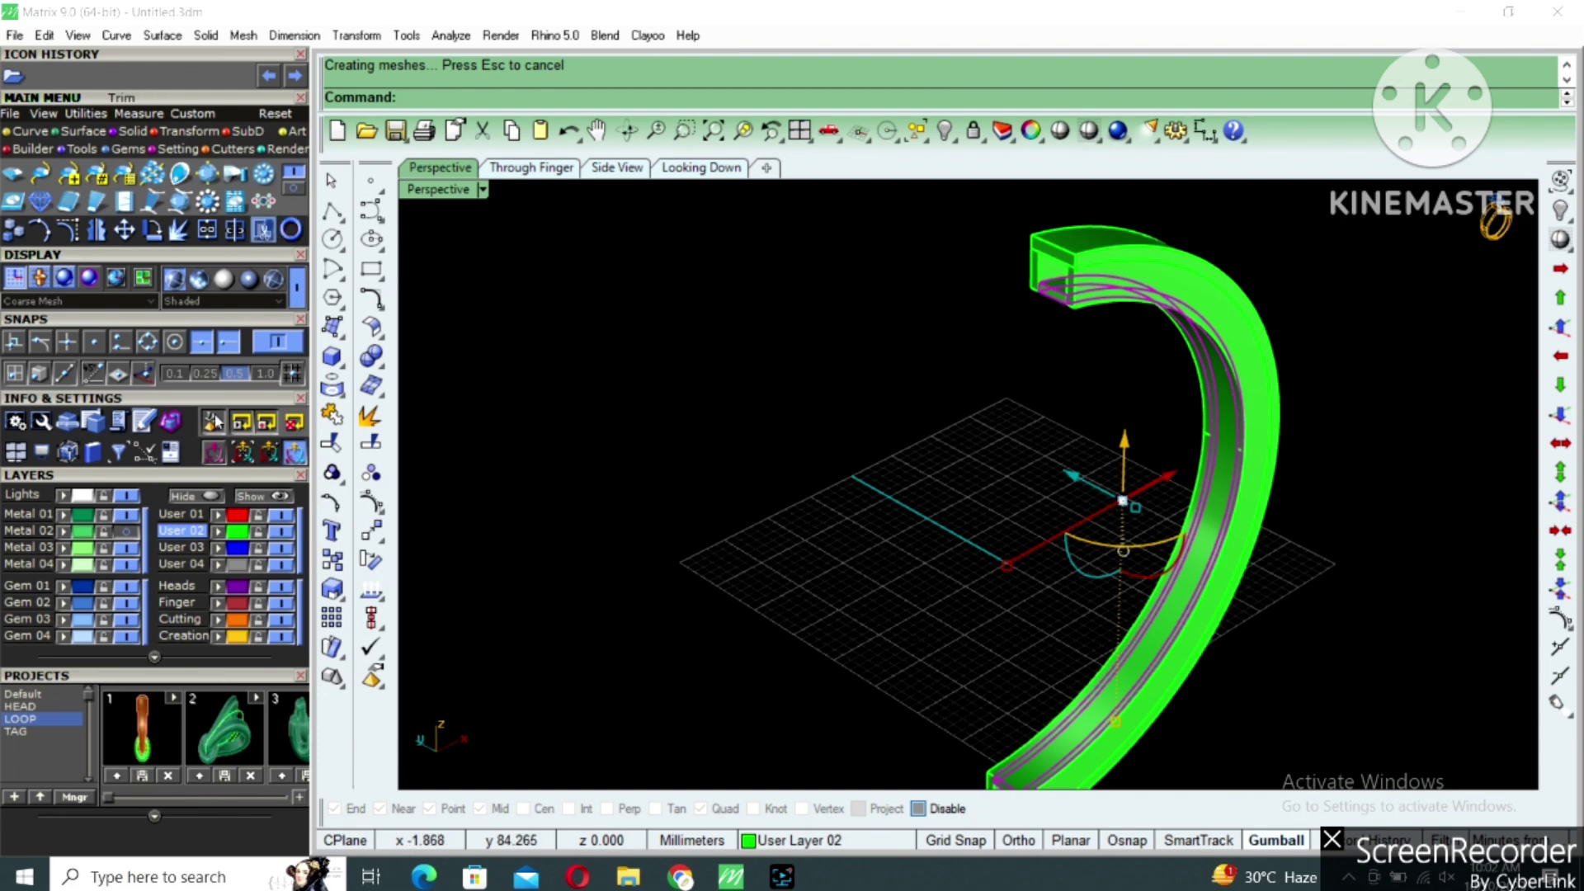
Move the solid inner strip to the Metal 04 layer after trying the Cutting layer.
click(222, 624)
click(915, 428)
right_drag(917, 428, 1222, 363)
scroll(1041, 289, up, 3)
click(1041, 271)
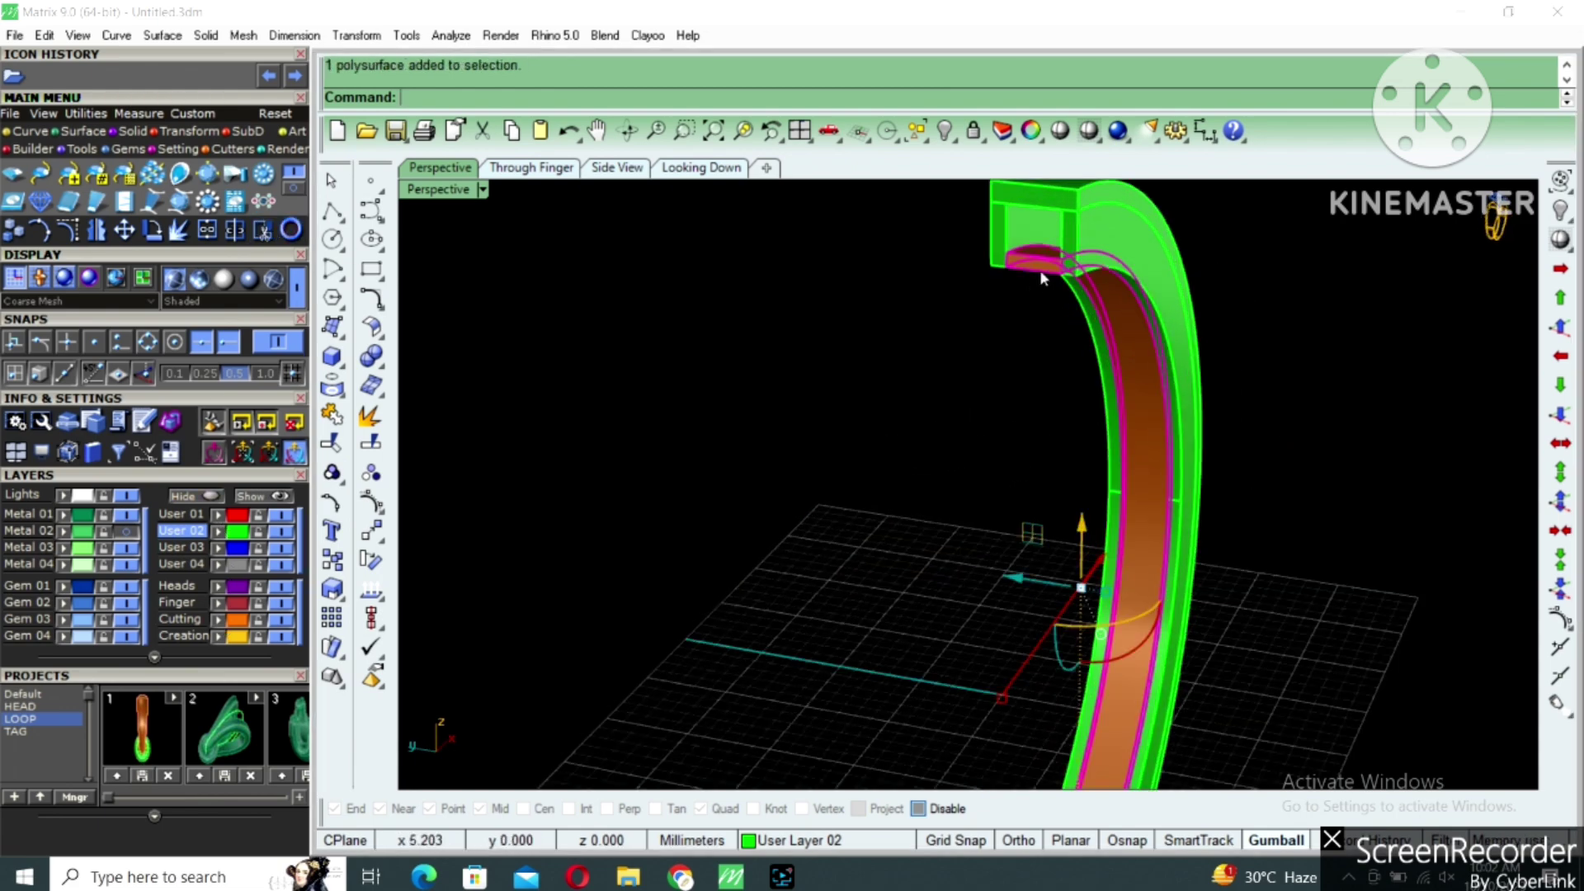
click(66, 567)
click(721, 441)
Duplicate the outer circular edge at the end of the hinge cylinder.
scroll(999, 392, down, 5)
right_drag(1038, 376, 1125, 380)
scroll(1065, 643, up, 5)
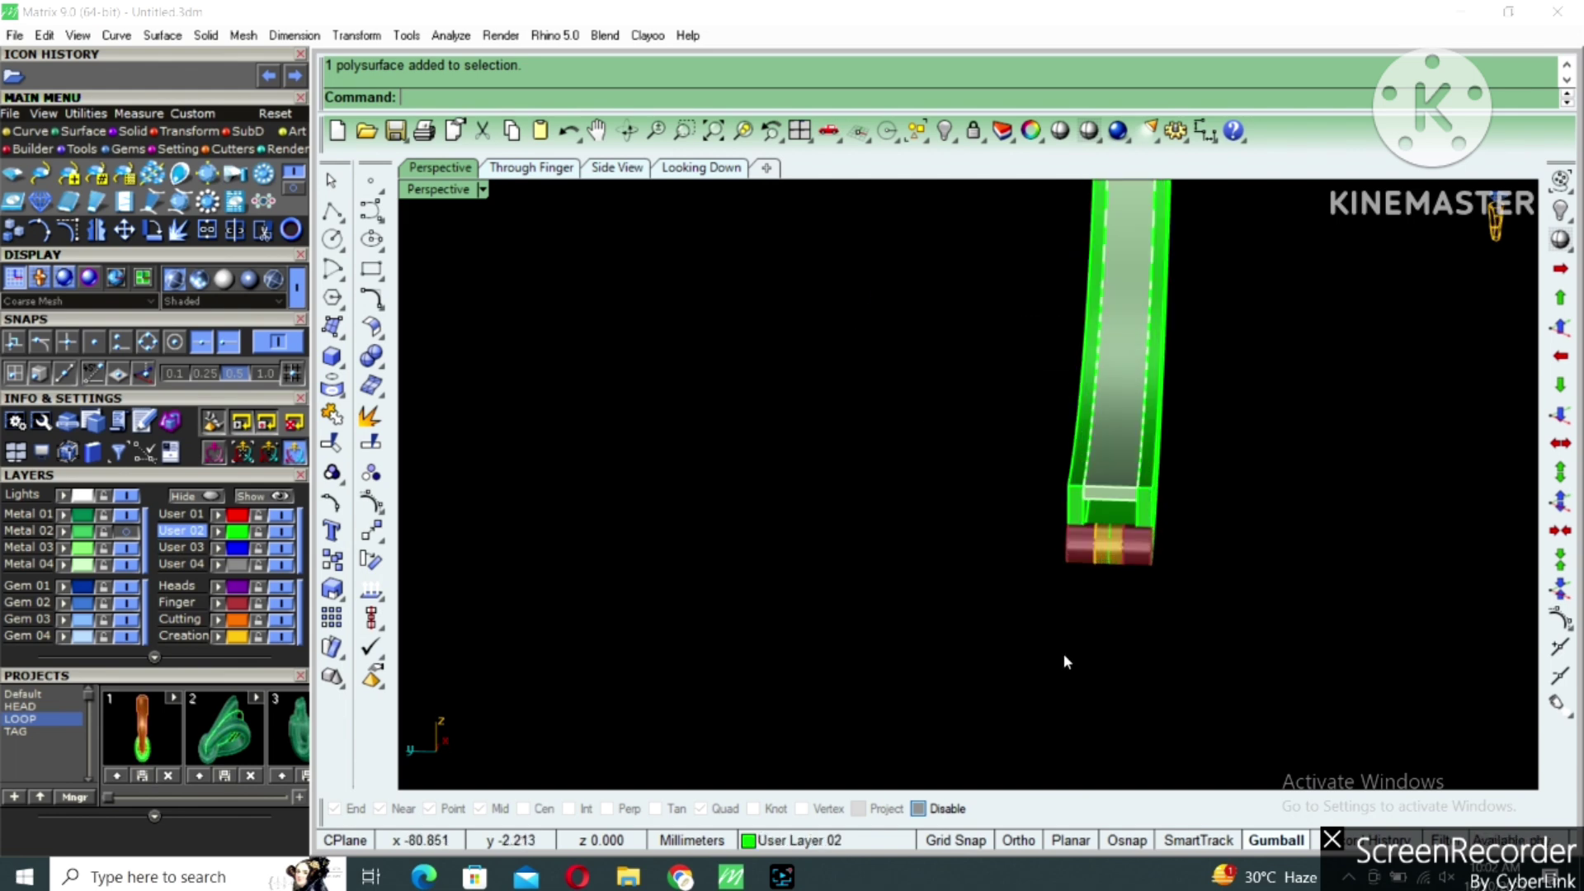
right_drag(1064, 661, 831, 552)
scroll(726, 470, up, 6)
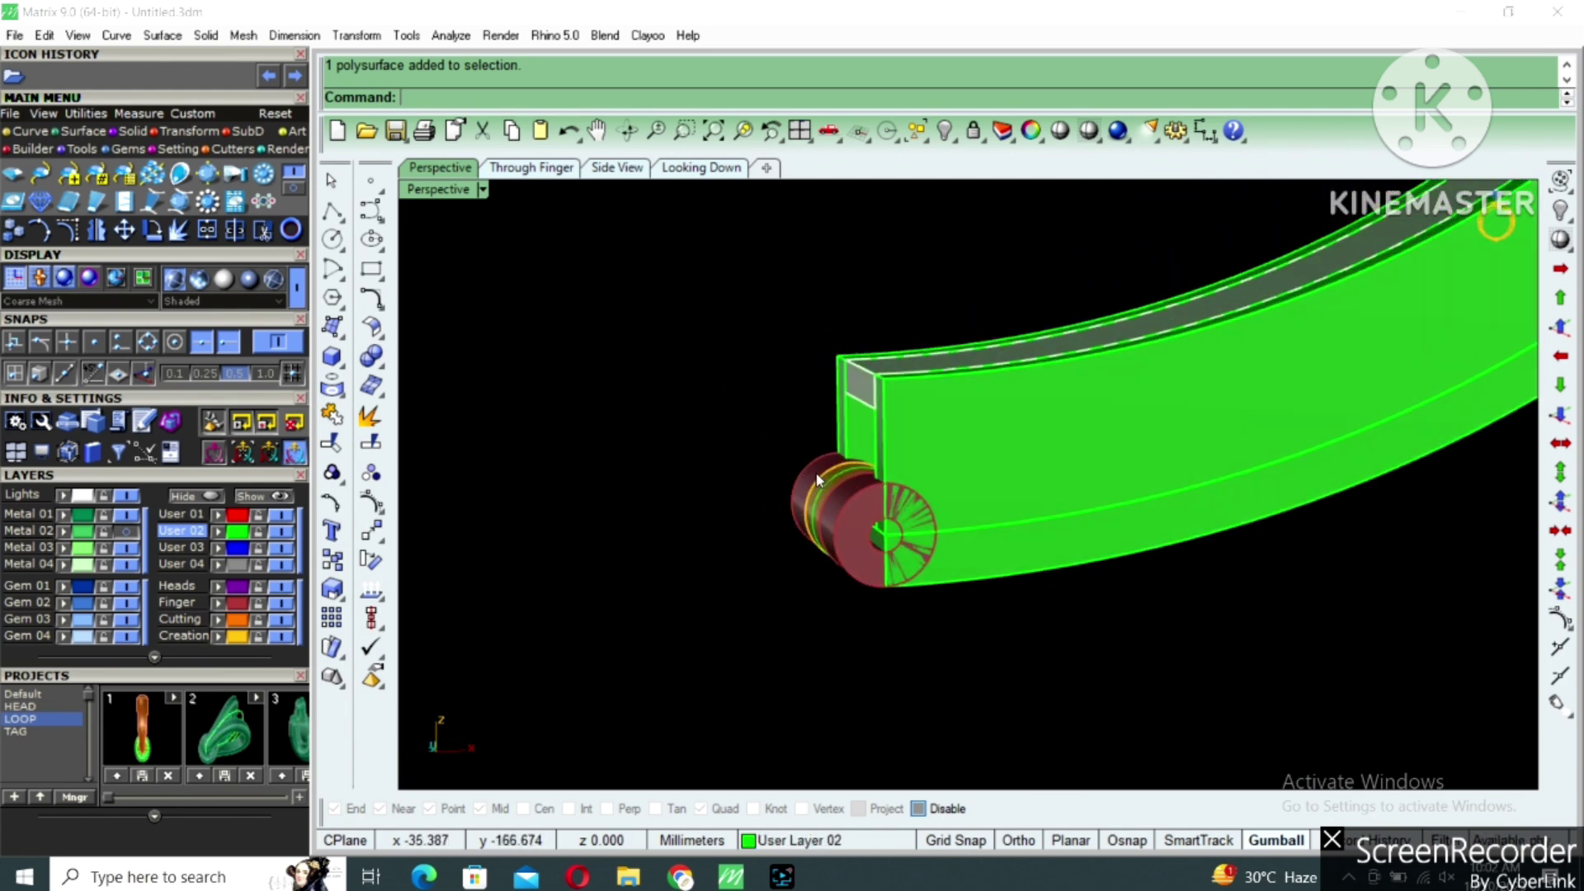
scroll(817, 480, up, 2)
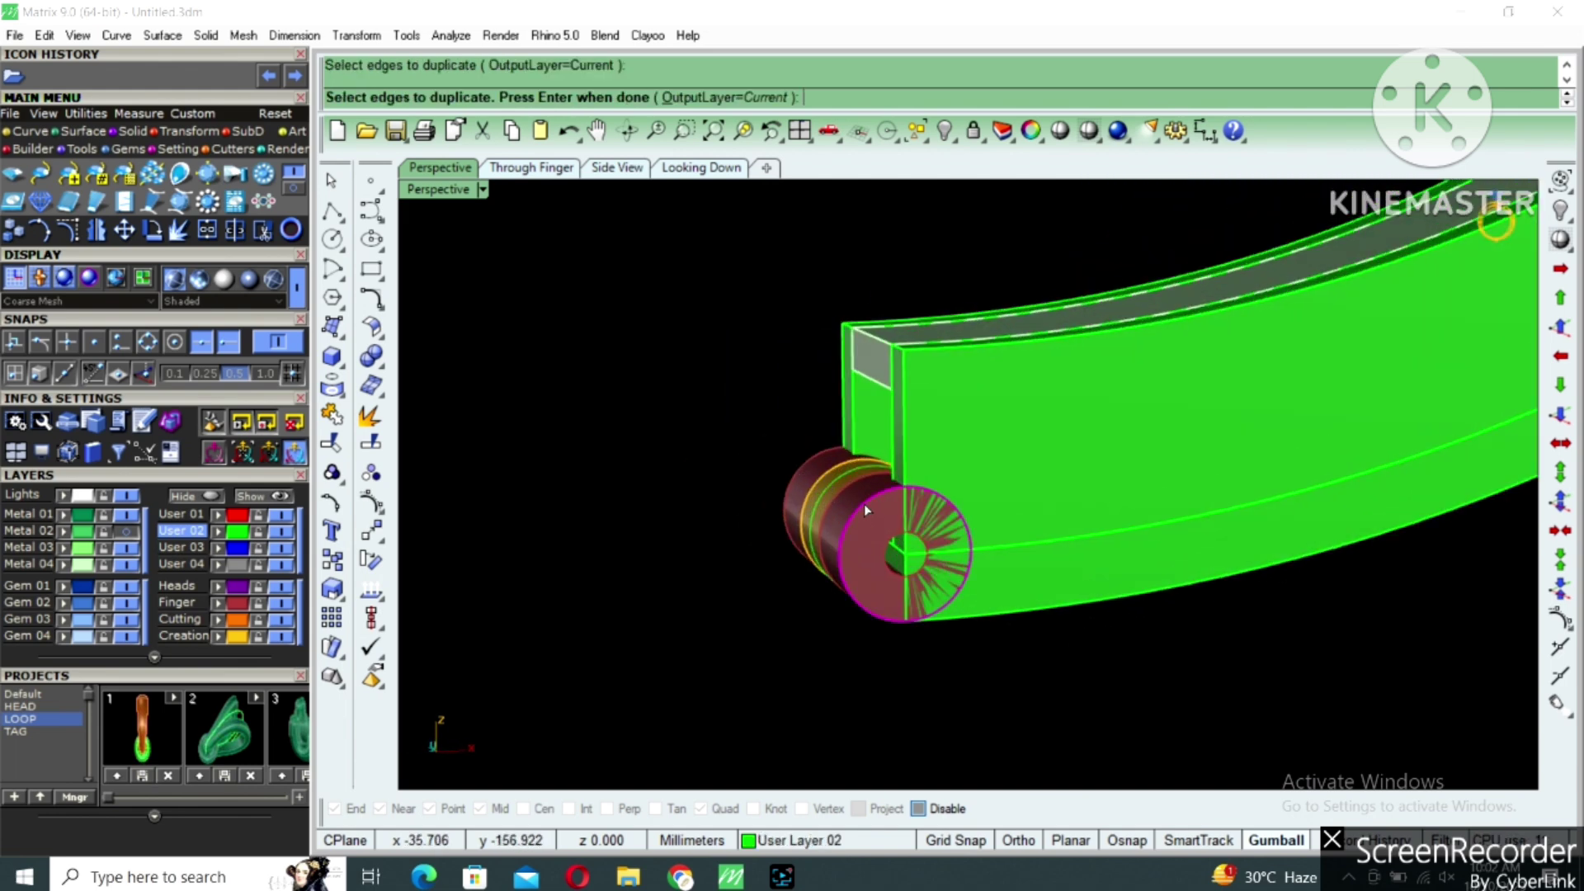
key(Return)
Extrude the duplicated circle to both sides as a solid, about 8 mm in each direction.
scroll(866, 510, down, 4)
right_drag(866, 512, 924, 533)
text(ex)
key(Return)
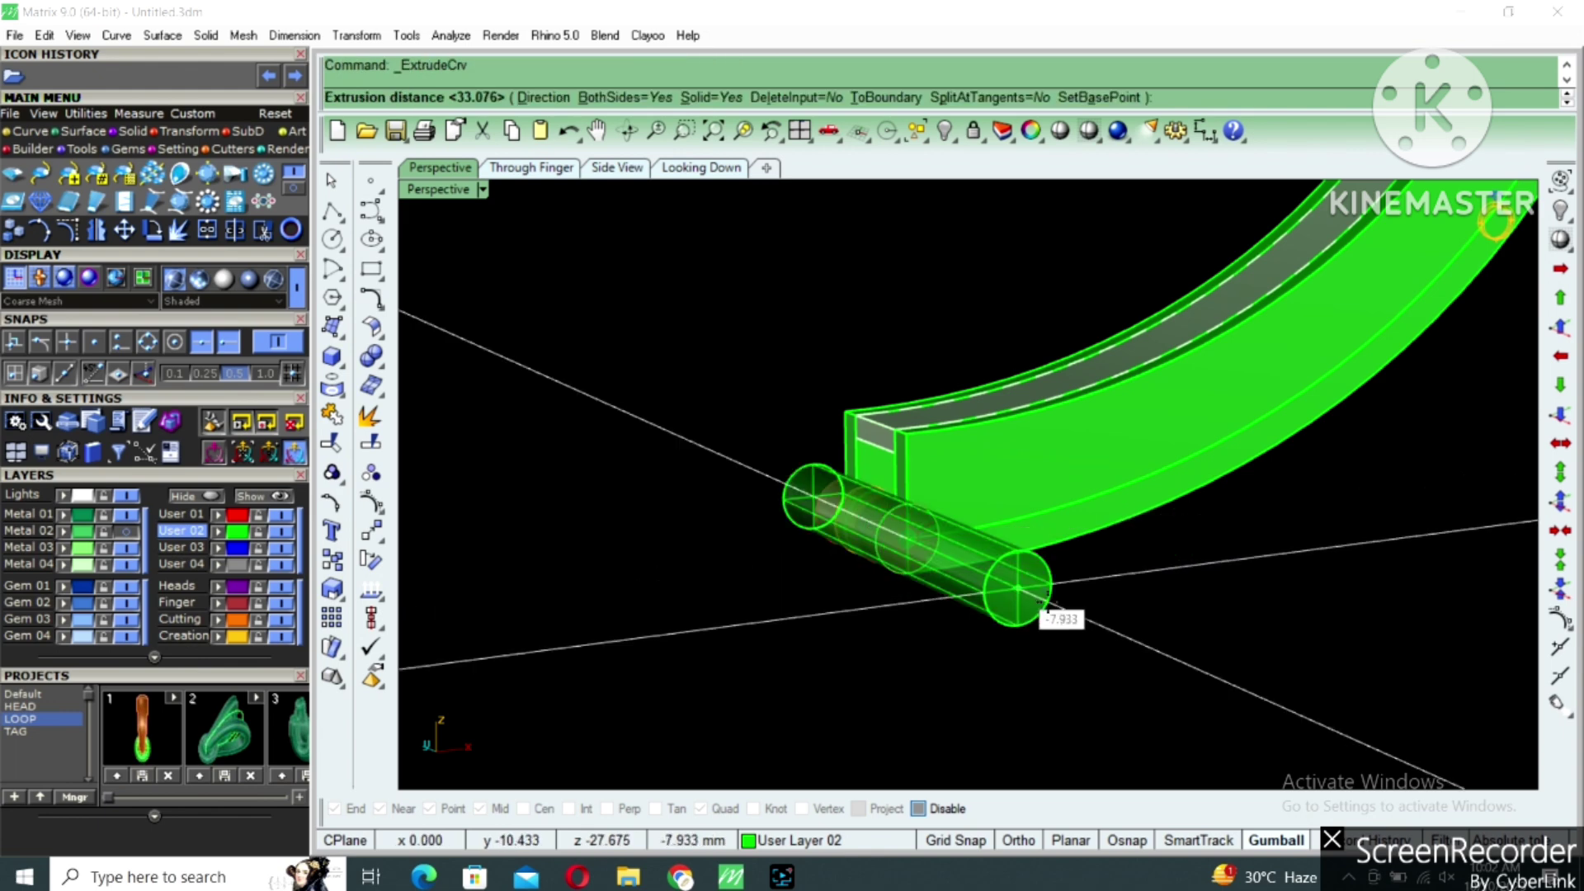
click(1040, 605)
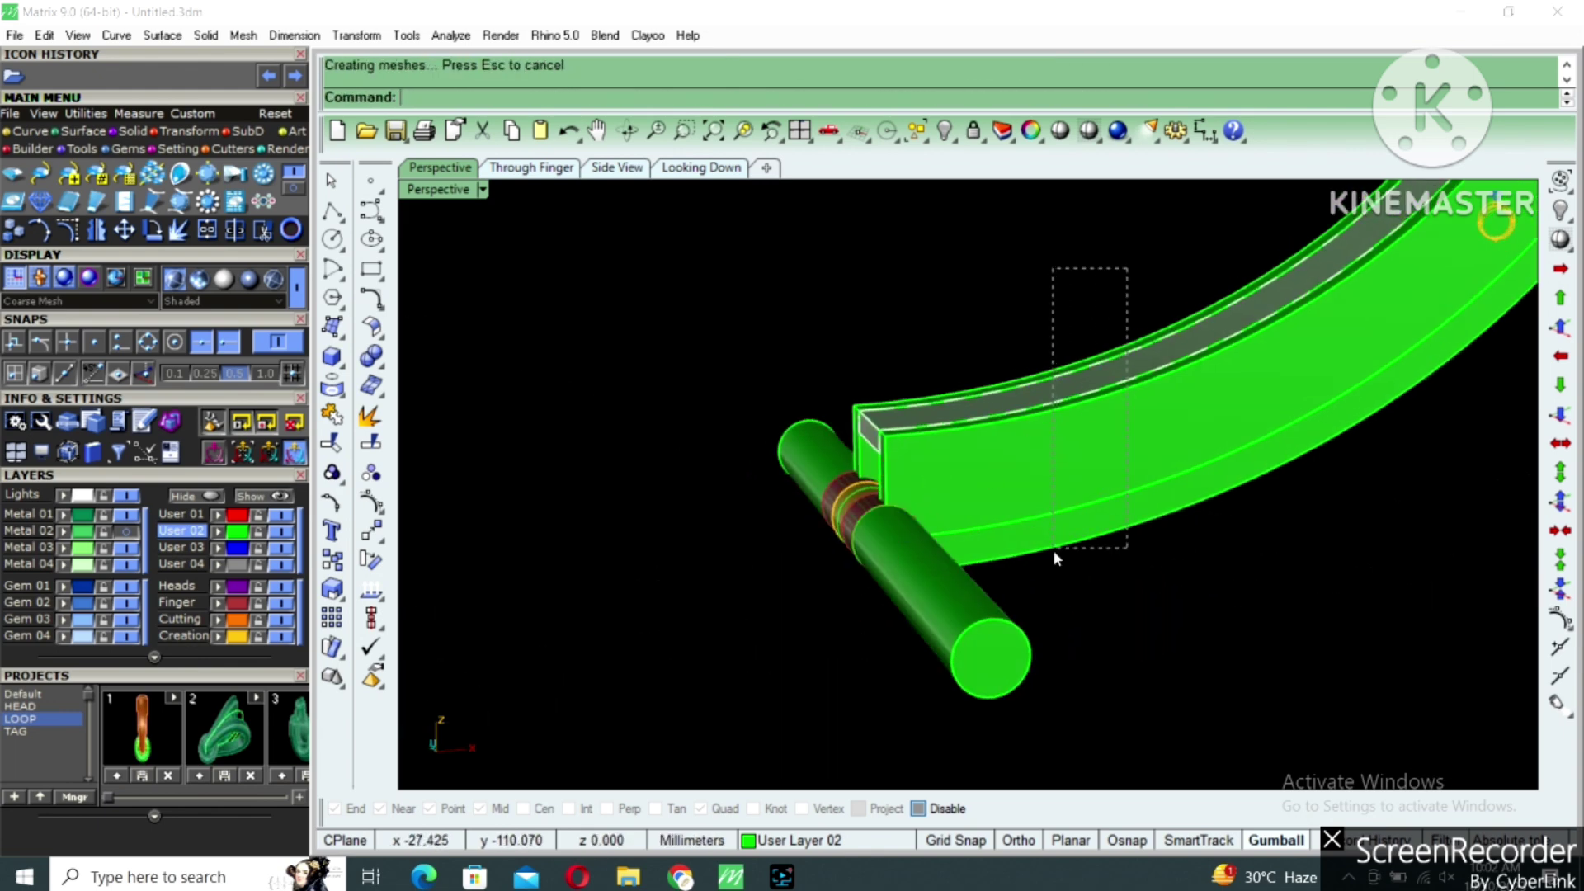
Boolean-subtract the extruded cylinder from the half band's parts to clear room for the hinge.
drag(1055, 552, 1049, 554)
text(bd)
key(Return)
click(937, 592)
key(Return)
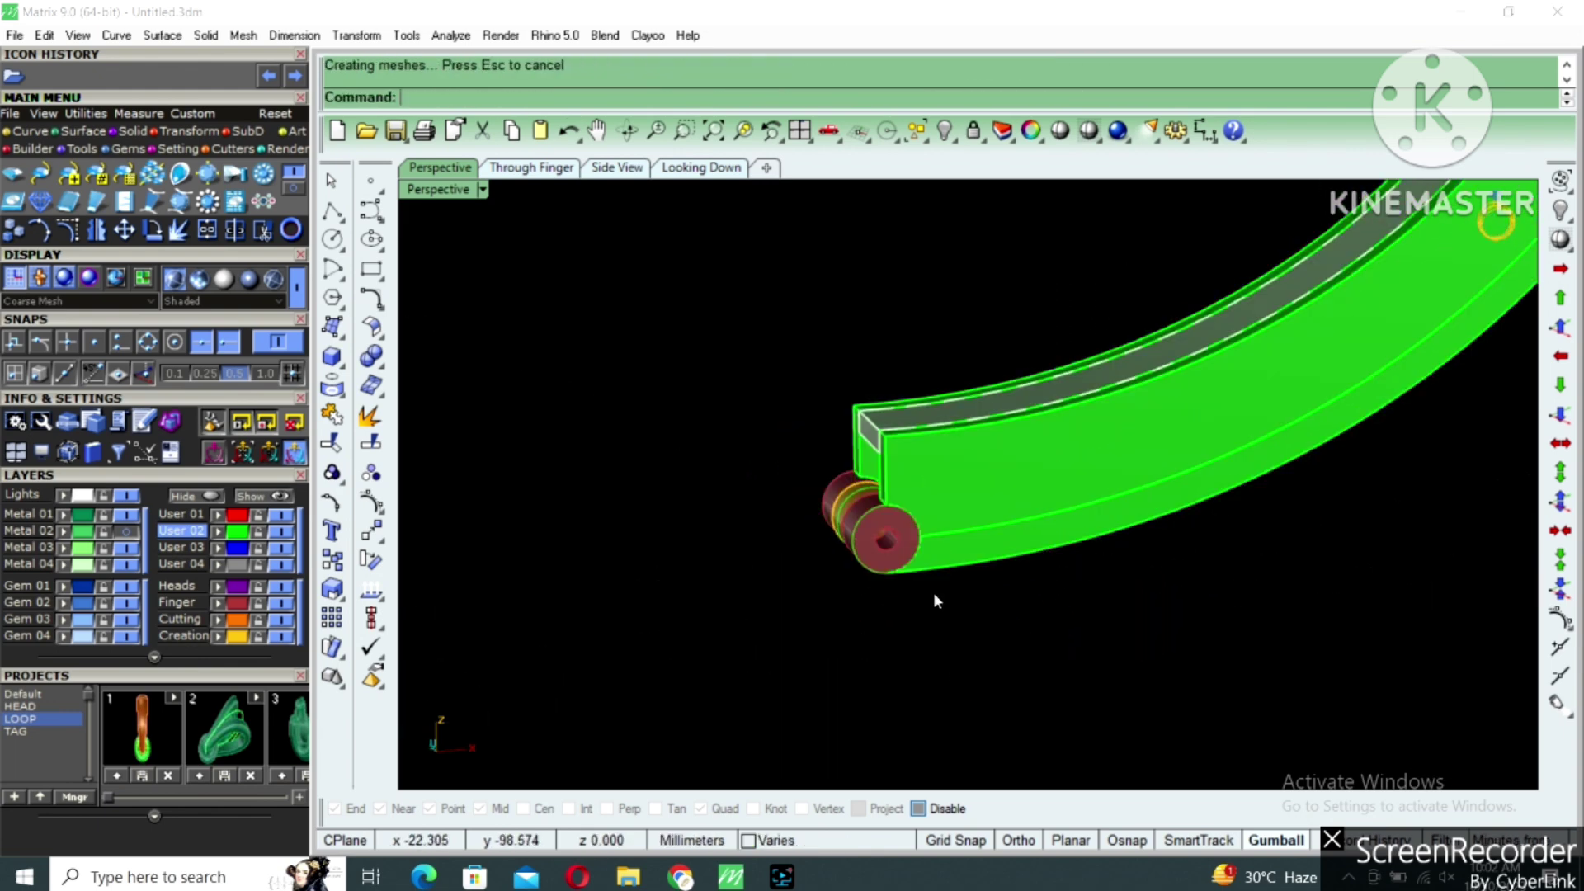
Select the half band's User 02 wall pieces without the inner strip and group them.
right_drag(933, 592, 1109, 270)
drag(833, 426, 835, 427)
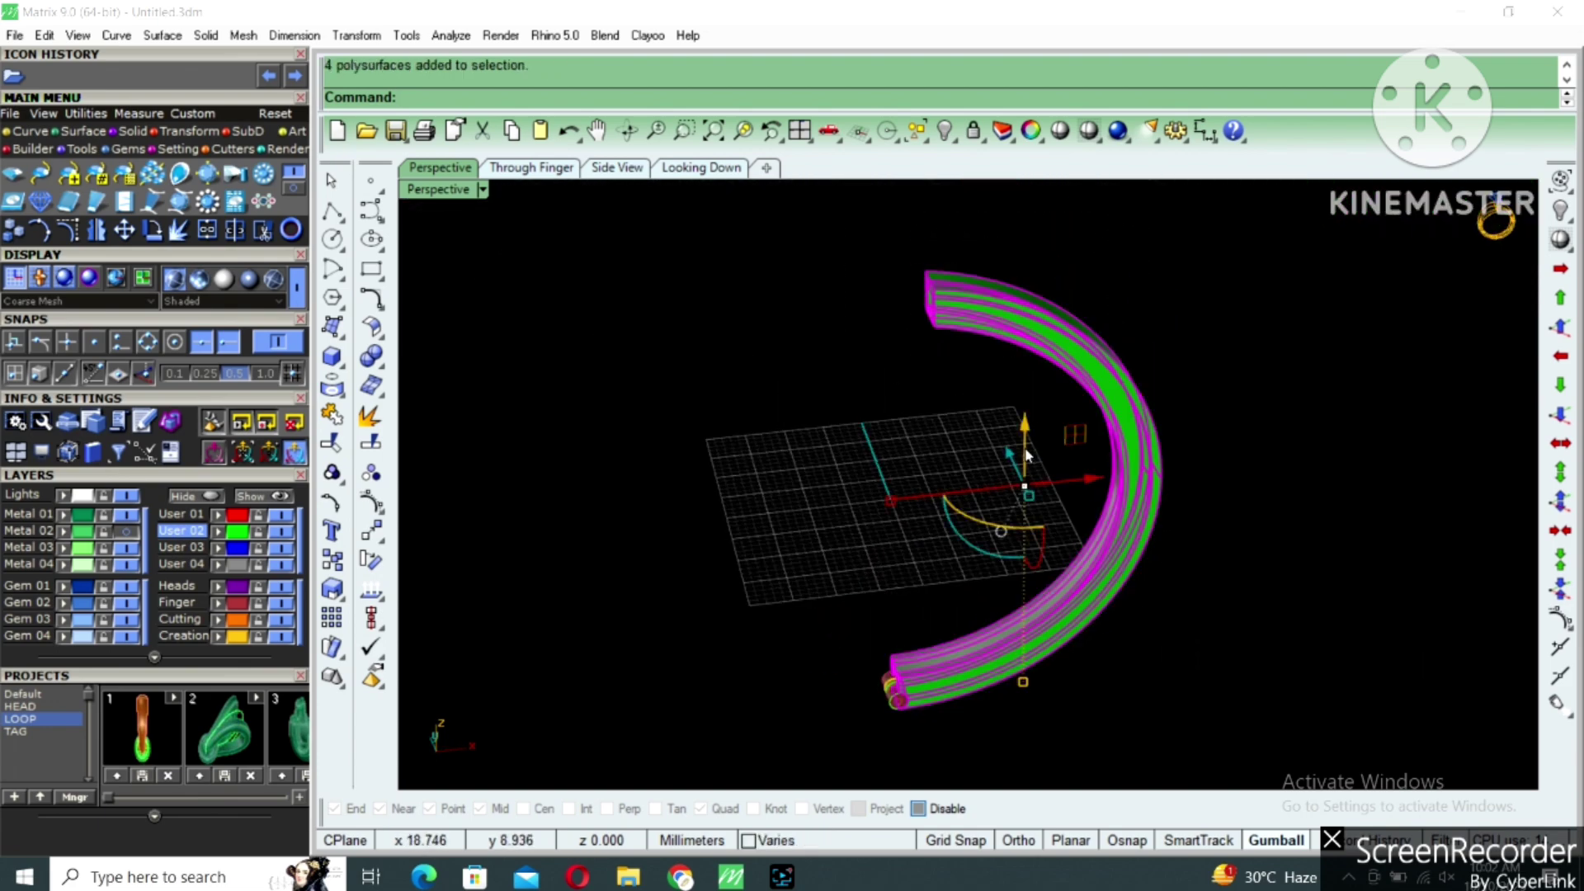
click(997, 382)
scroll(974, 363, up, 5)
click(958, 288)
right_drag(958, 288, 1069, 262)
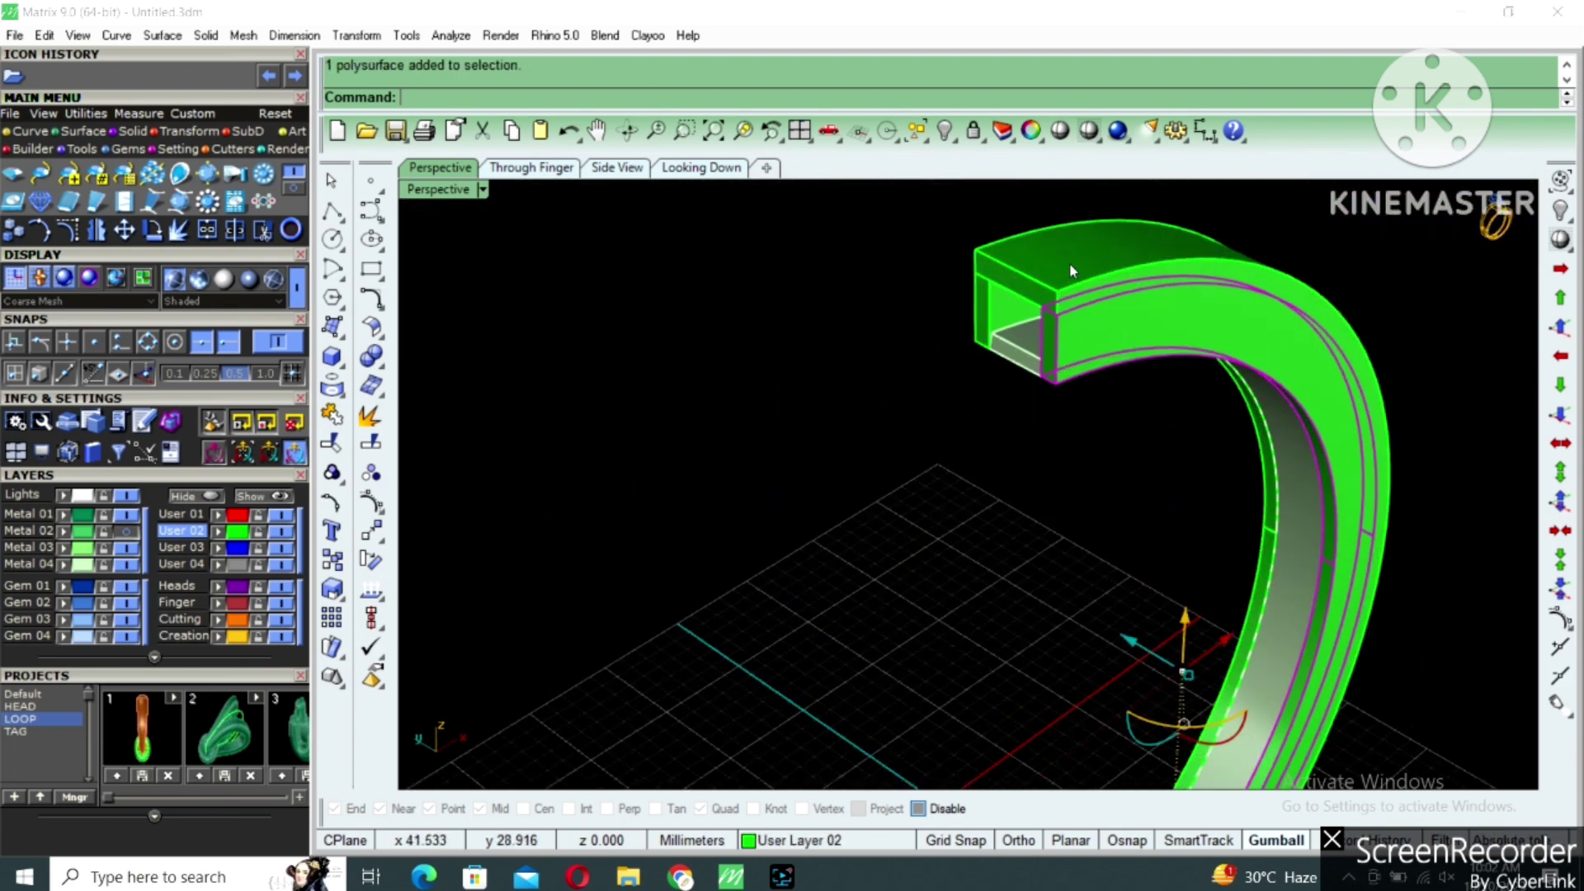
shift+click(1071, 266)
shift+click(990, 303)
scroll(1017, 350, down, 4)
mouse_move(1074, 404)
right_down()
mouse_move(949, 354)
mouse_move(1037, 475)
mouse_move(1089, 402)
right_up()
shift+click(942, 342)
key(ctrl+g)
Mirror a copy of the wall group across the bangle's vertical axis, starting the mirror plane at the origin (0).
scroll(1035, 475, down, 4)
text(mm)
key(Return)
text(0)
key(Return)
text(0)
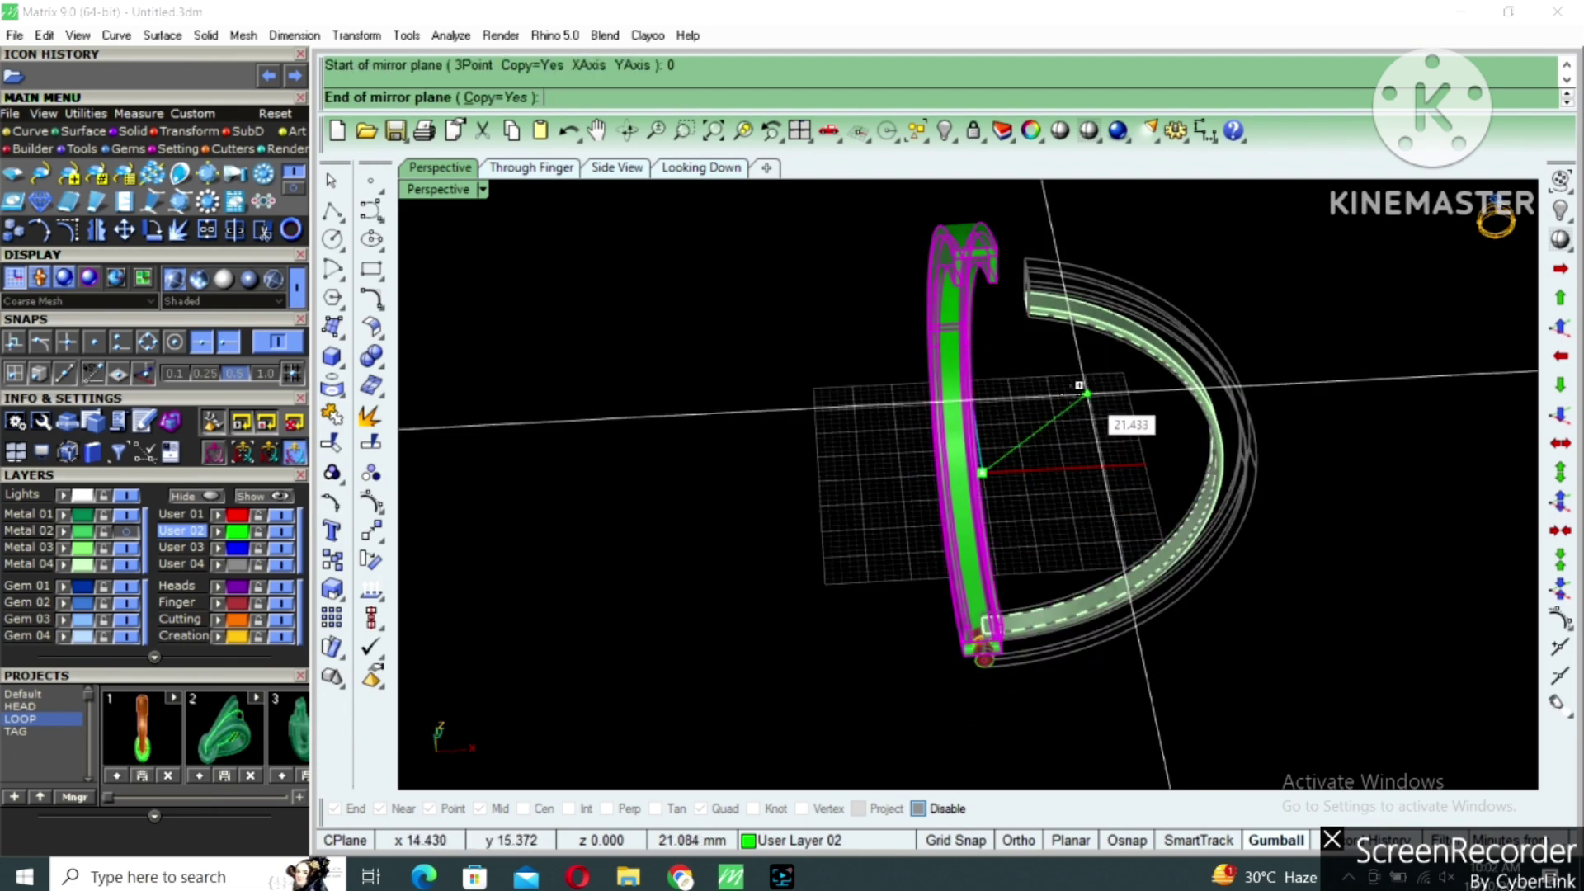
shift+click(1029, 356)
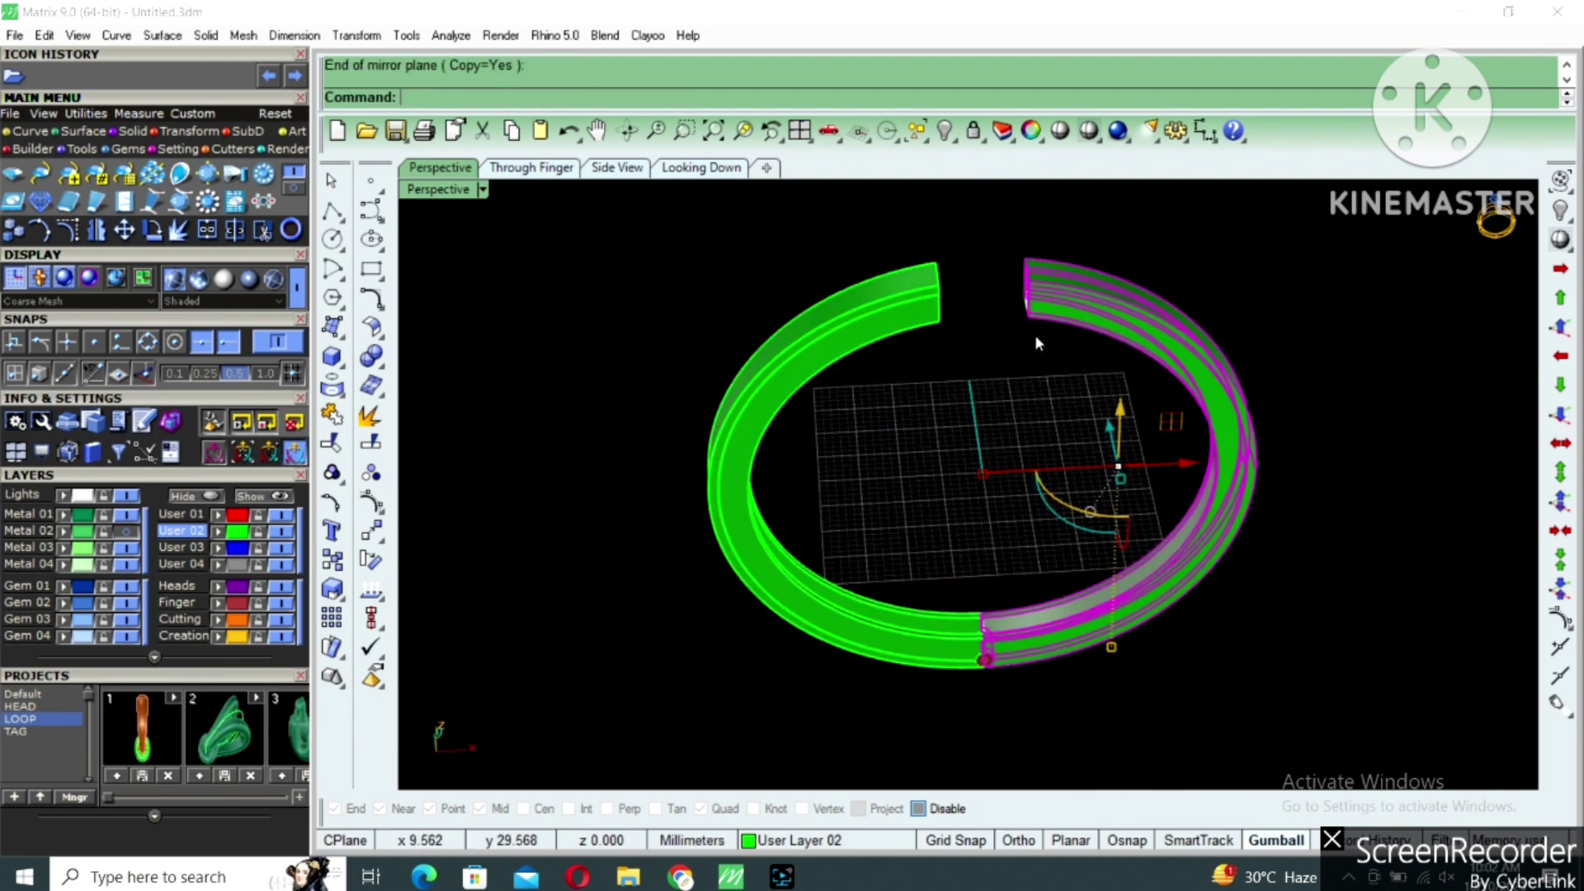
Mirror a copy of the Metal 04 inner strip across the same vertical axis through the origin (0).
right_drag(1034, 334, 1035, 234)
key(Escape)
scroll(1036, 239, up, 5)
click(1041, 247)
scroll(1033, 328, down, 4)
right_drag(1033, 329, 1047, 474)
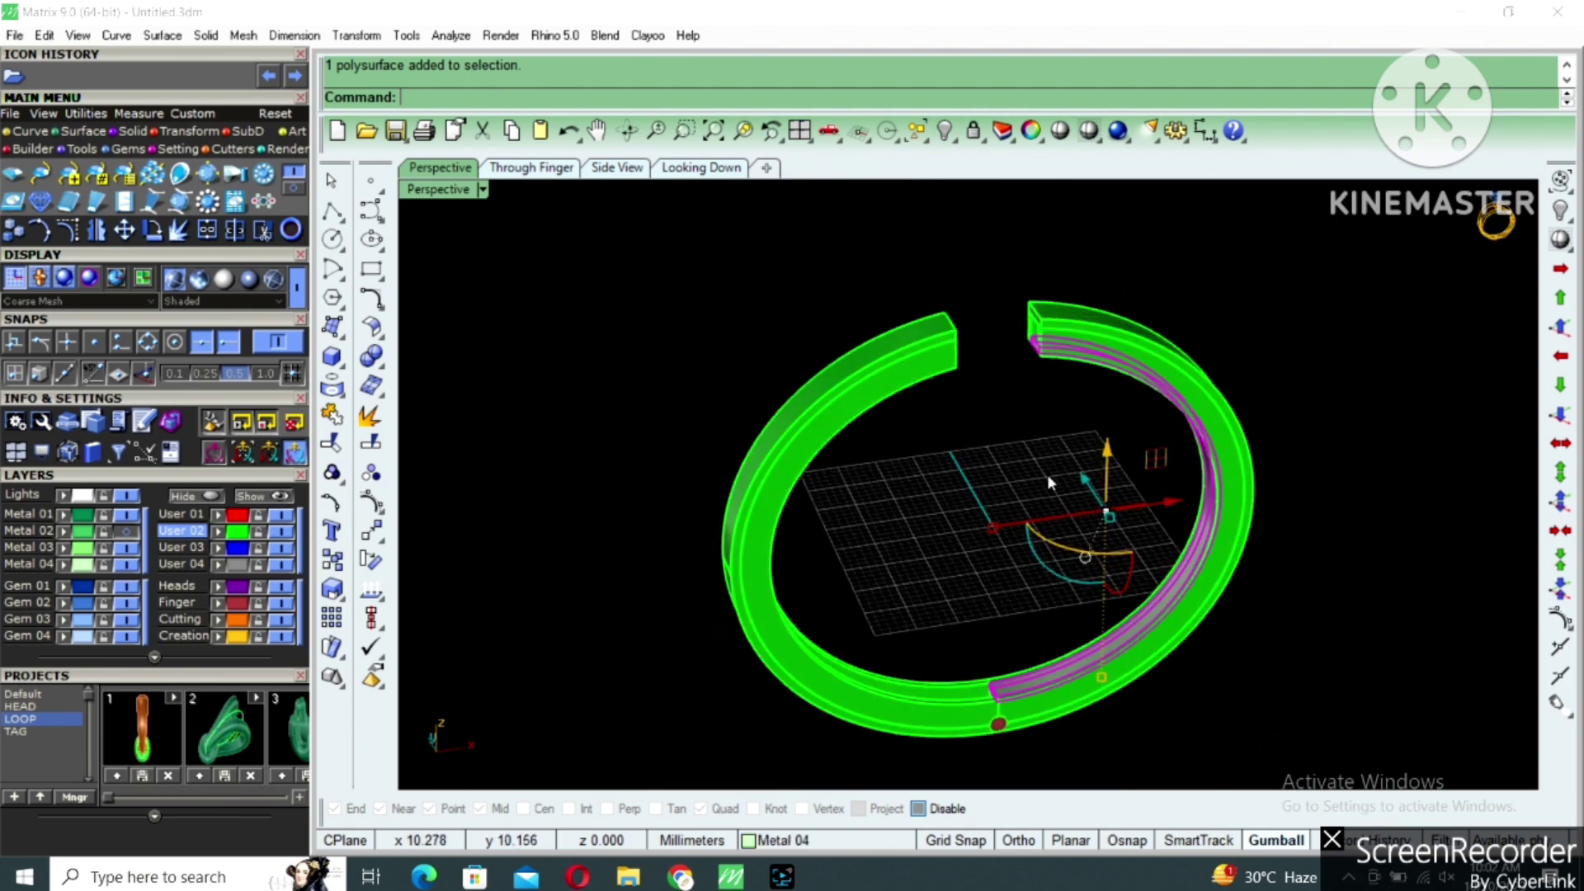
key(Return)
text(0)
key(Return)
shift+click(977, 489)
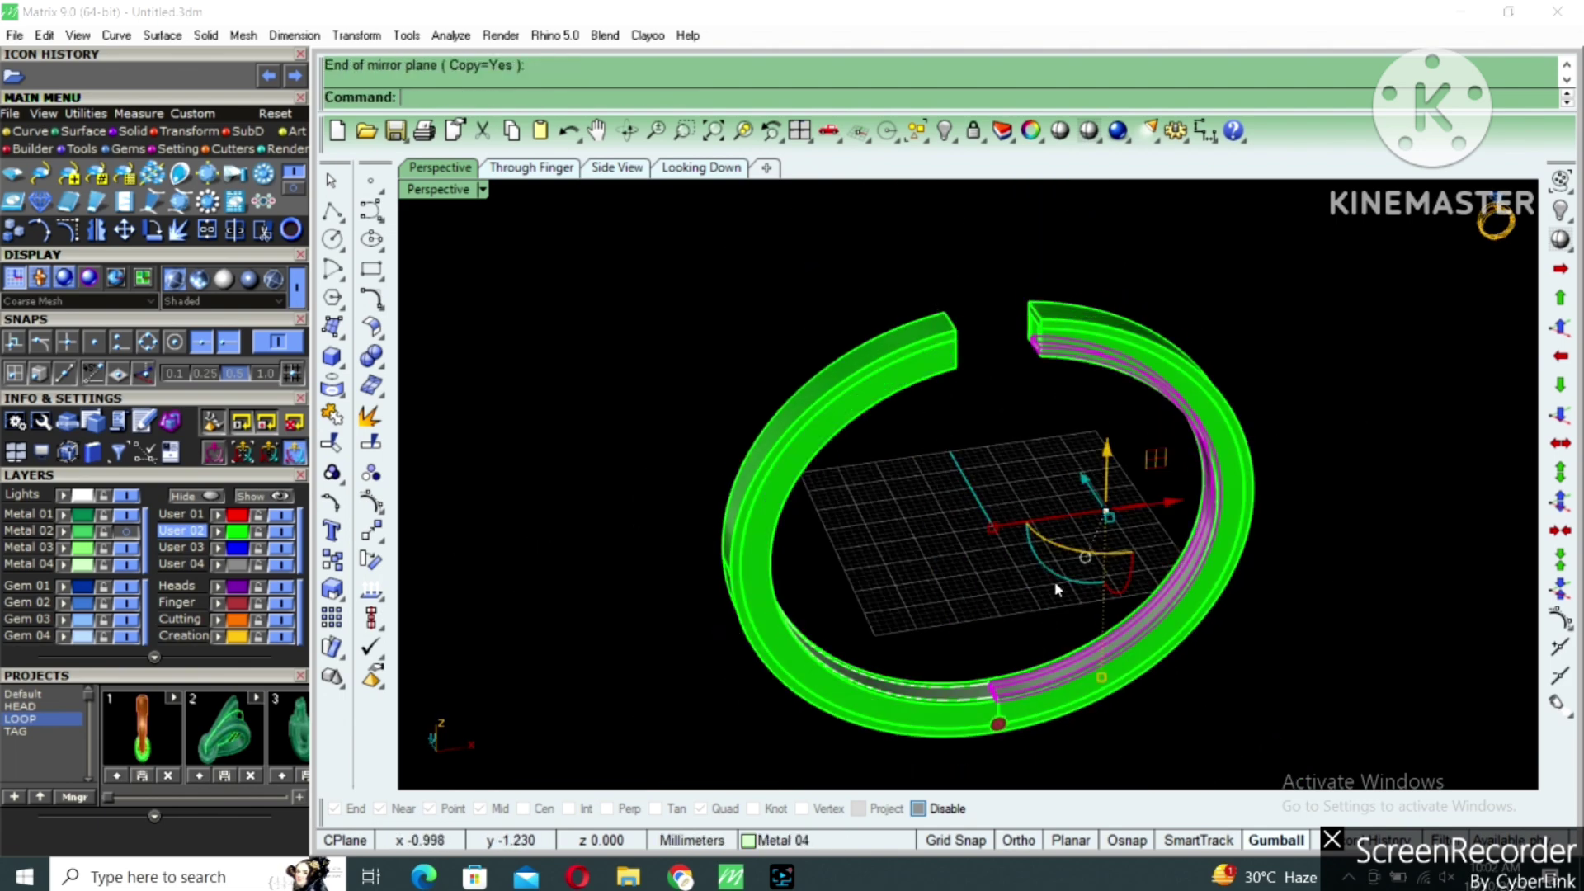
Isolate the hinge at the joint of the two half bands by hiding the band parts.
right_drag(1055, 583, 998, 703)
key(Escape)
scroll(998, 703, up, 7)
scroll(929, 667, up, 4)
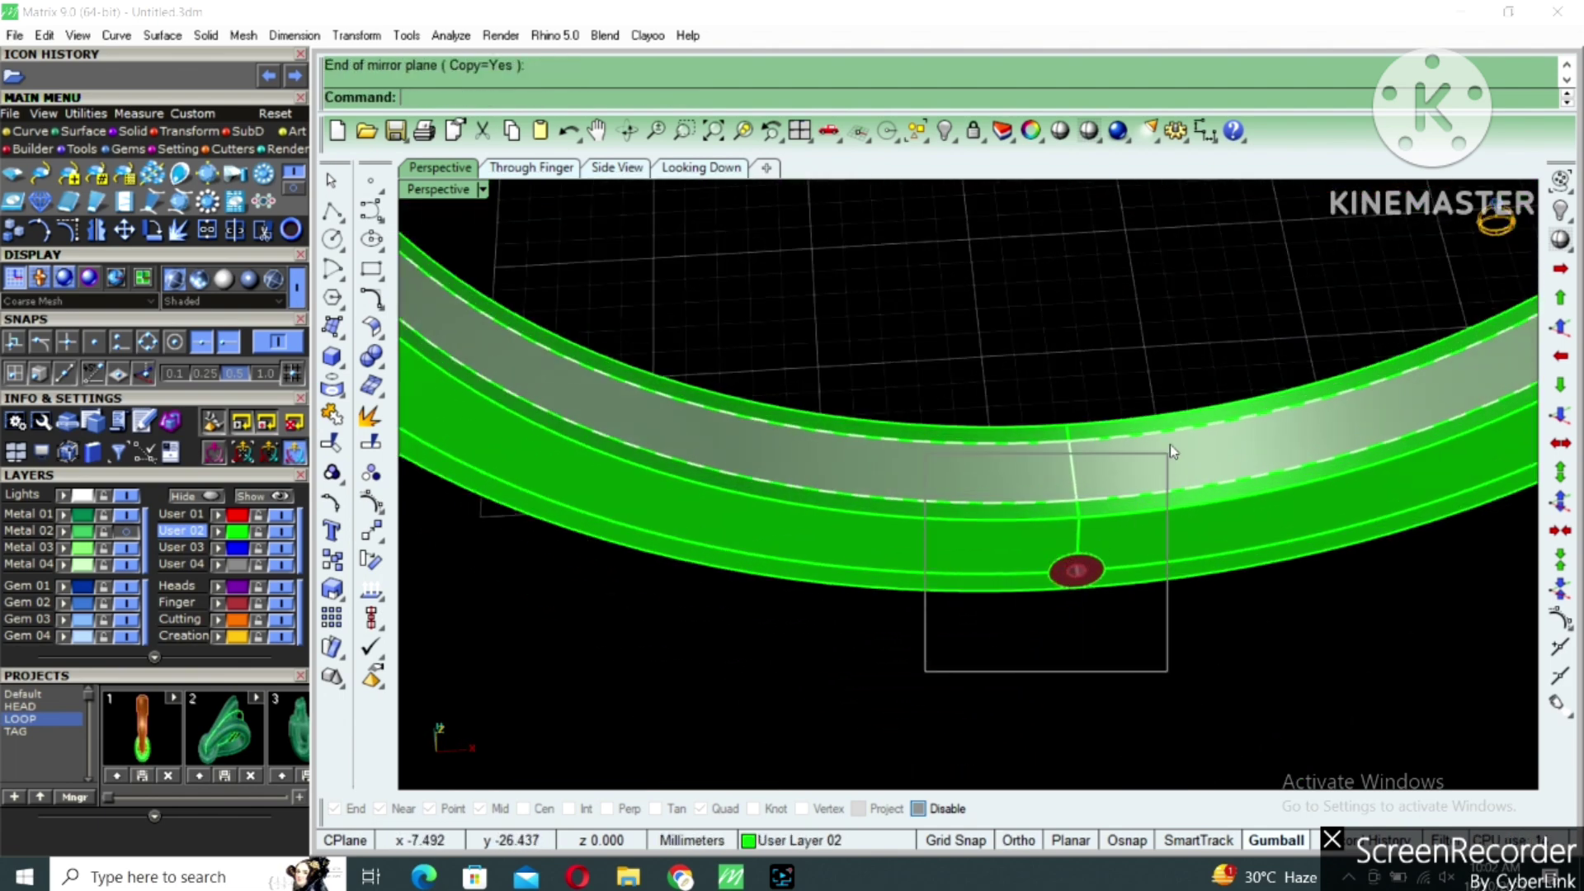
drag(1170, 444, 1170, 447)
text(IN)
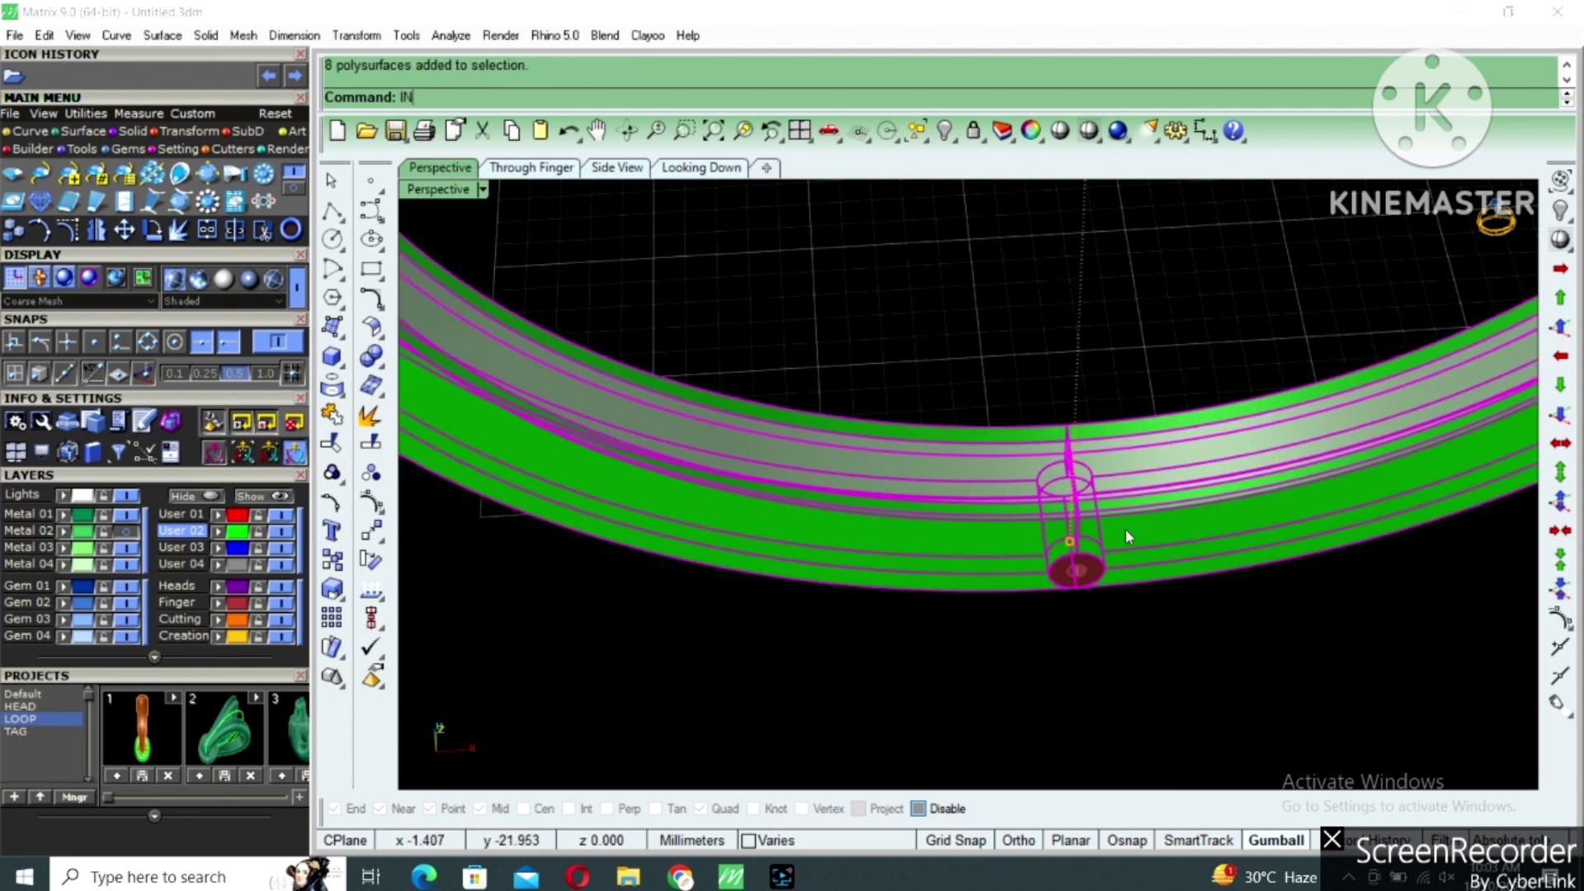
key(Return)
Hide the hinge's cylinder solids so that only its profile circles are left in view.
right_drag(1125, 528, 1094, 545)
scroll(1102, 541, up, 5)
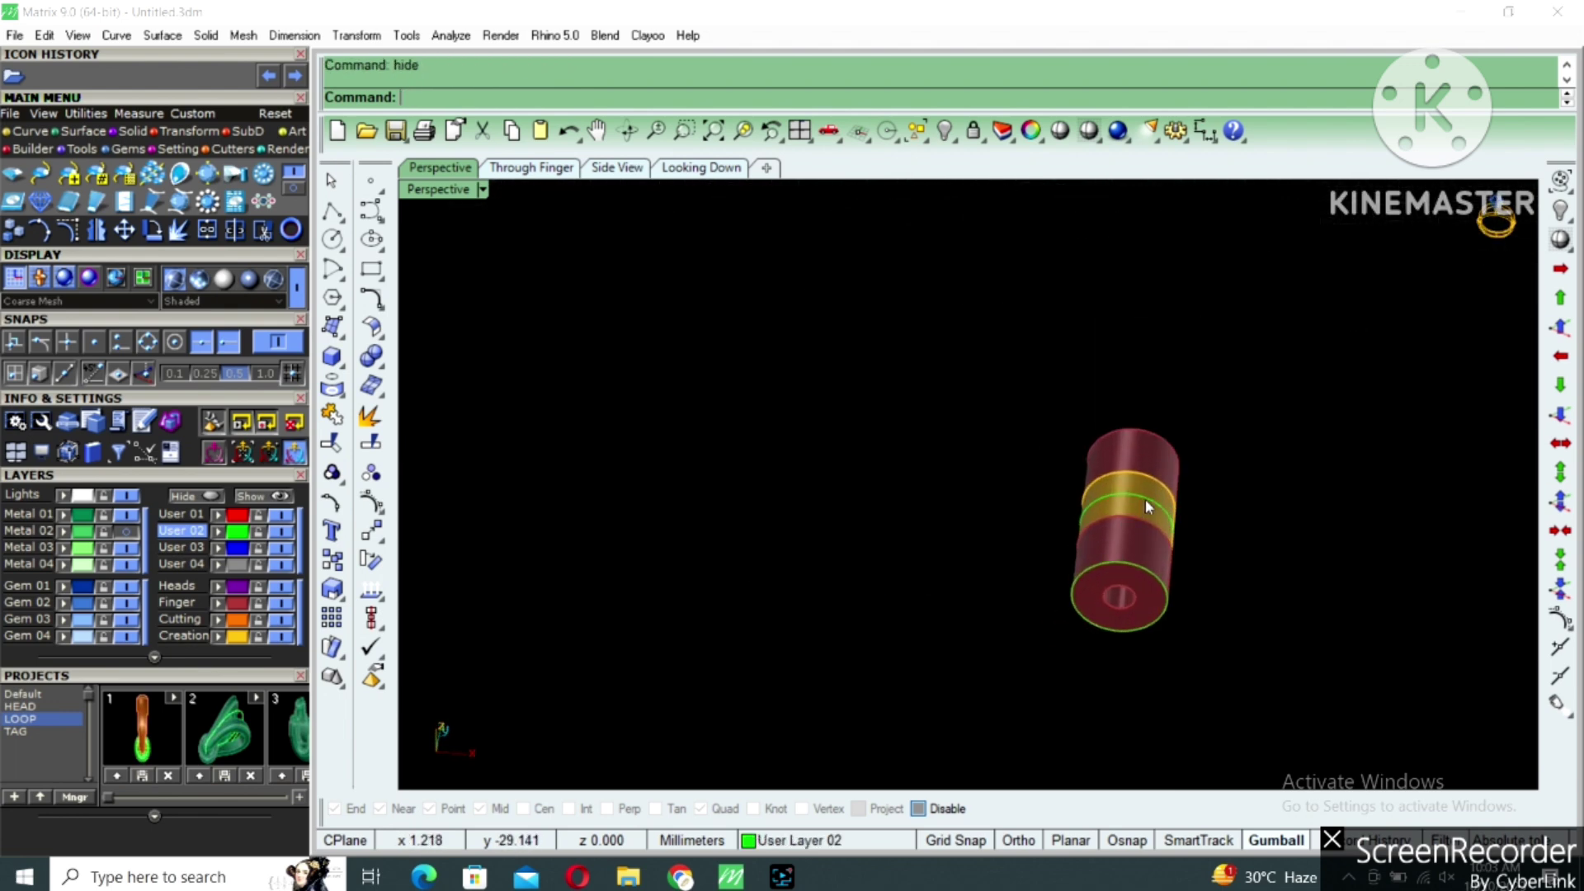
click(1145, 498)
scroll(1142, 495, up, 2)
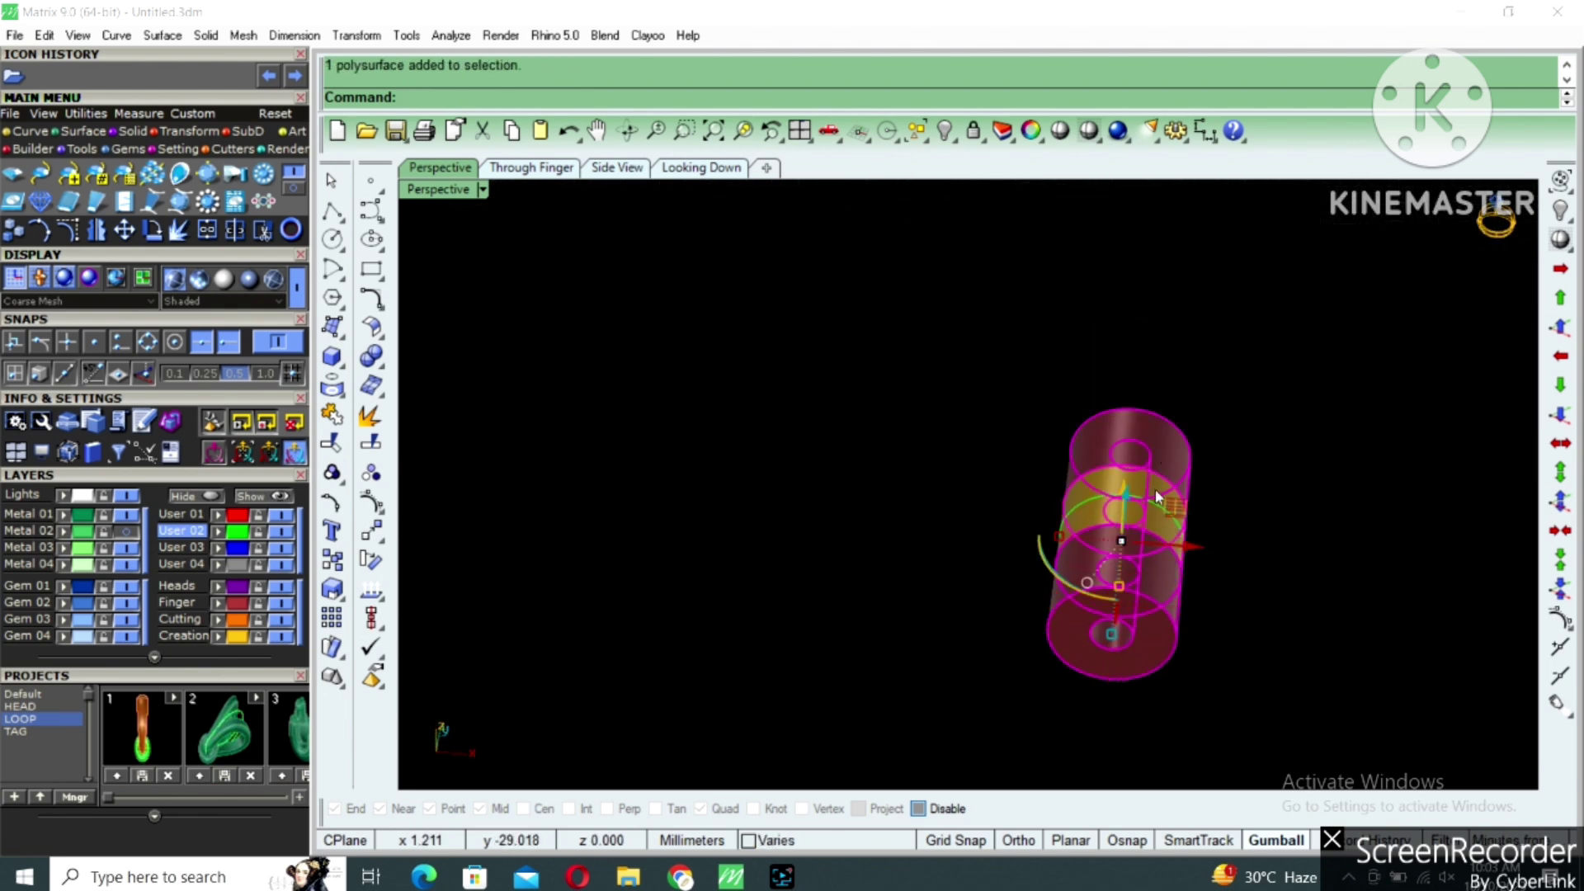
text(hide)
key(Return)
text(h)
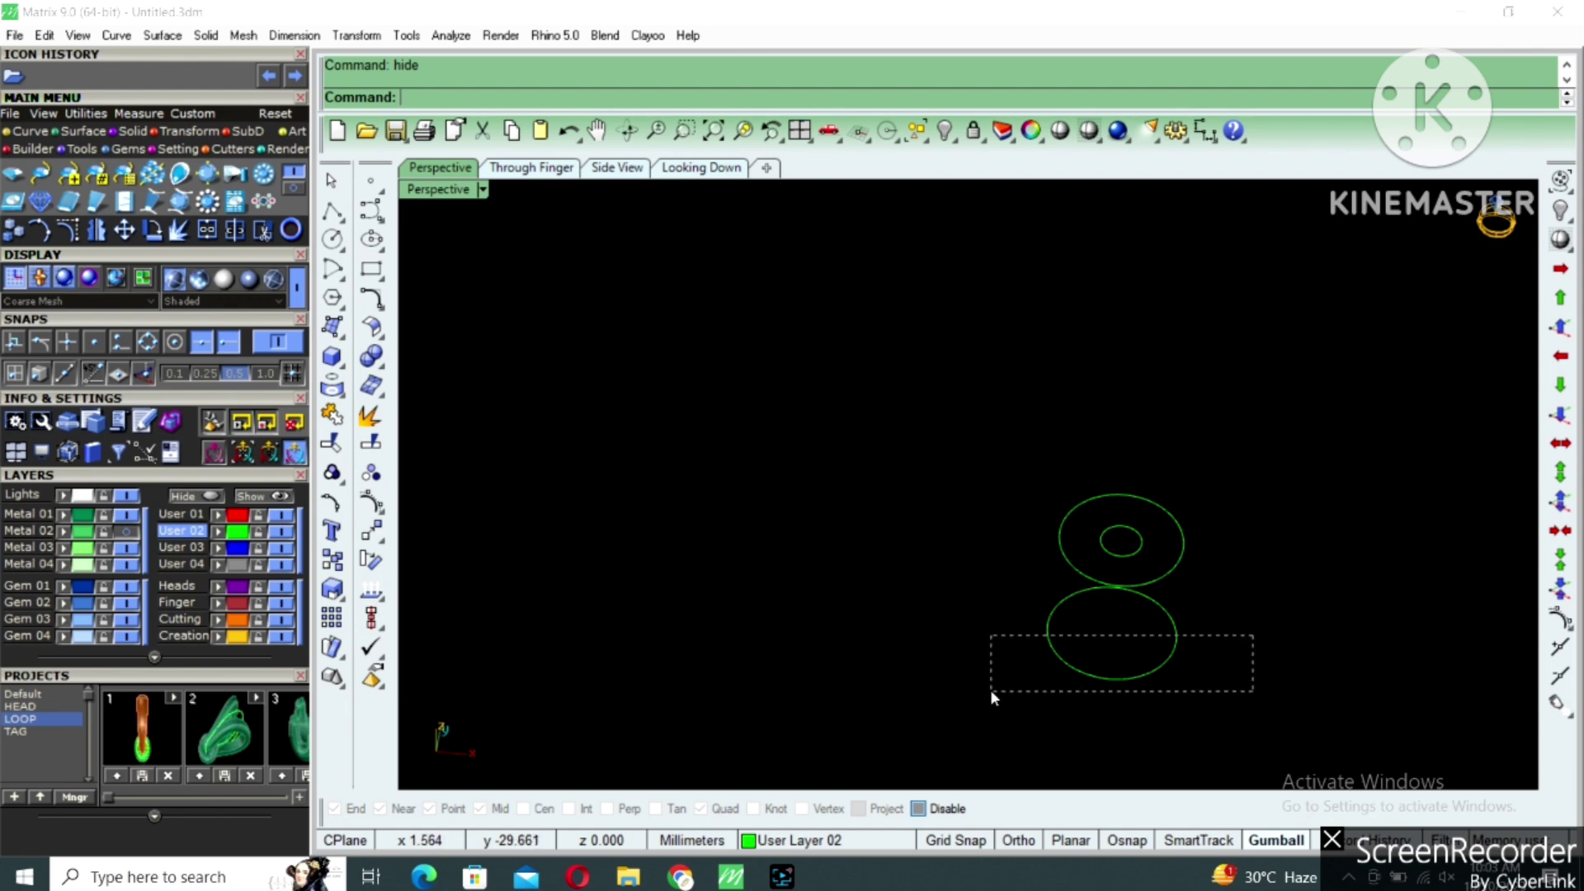
Offset the hinge's outer circle outward by 0.8 mm in the Through Finger view.
double_click(444, 192)
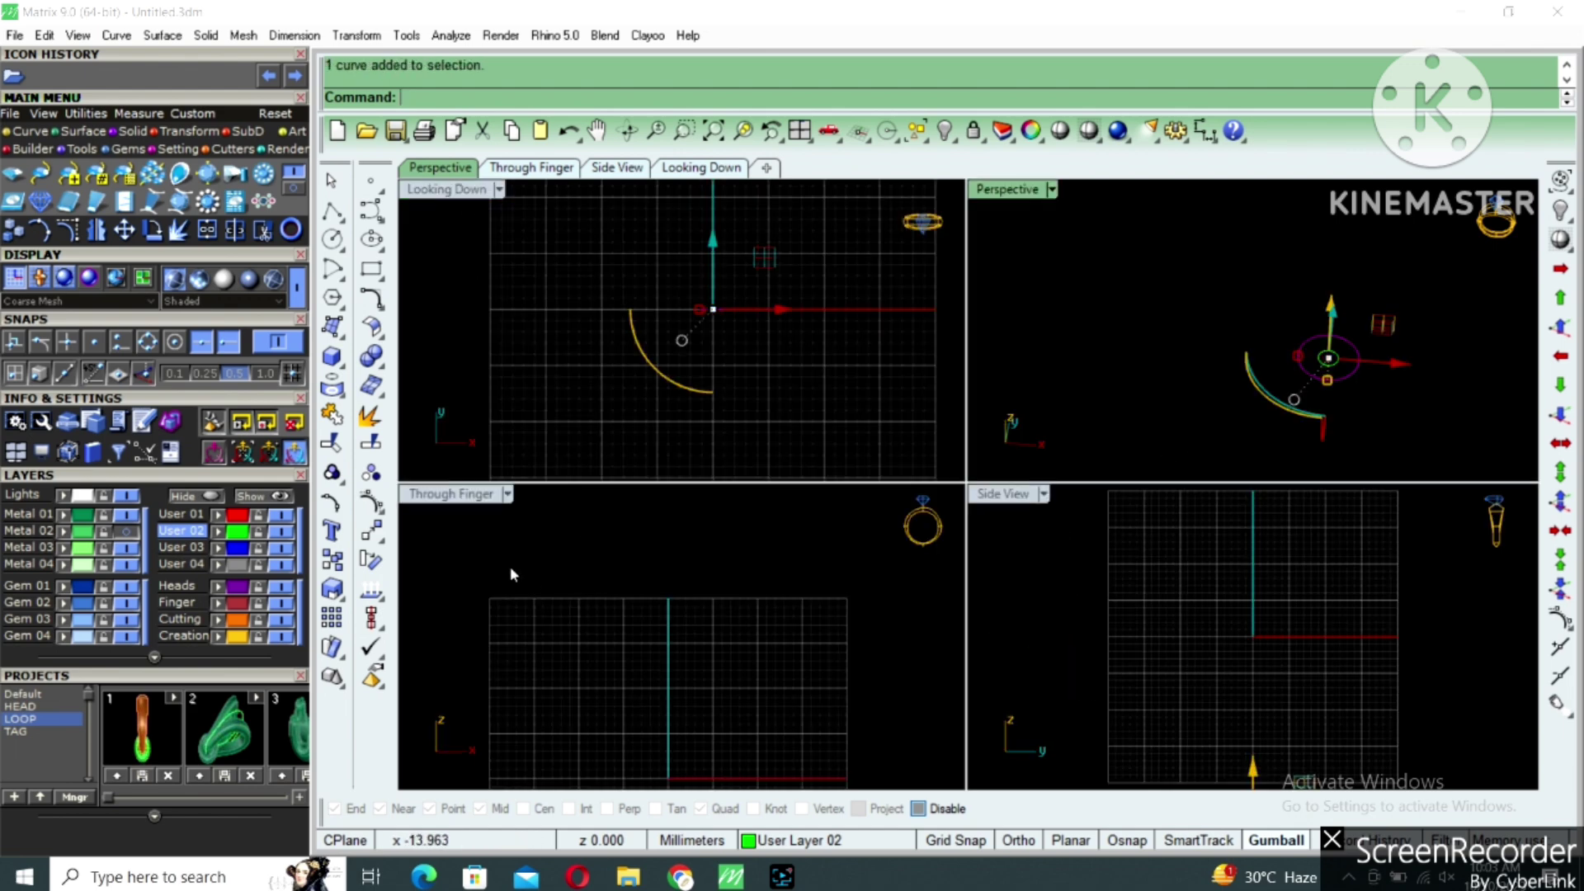
double_click(476, 497)
scroll(992, 586, down, 4)
right_drag(1002, 661, 1083, 360)
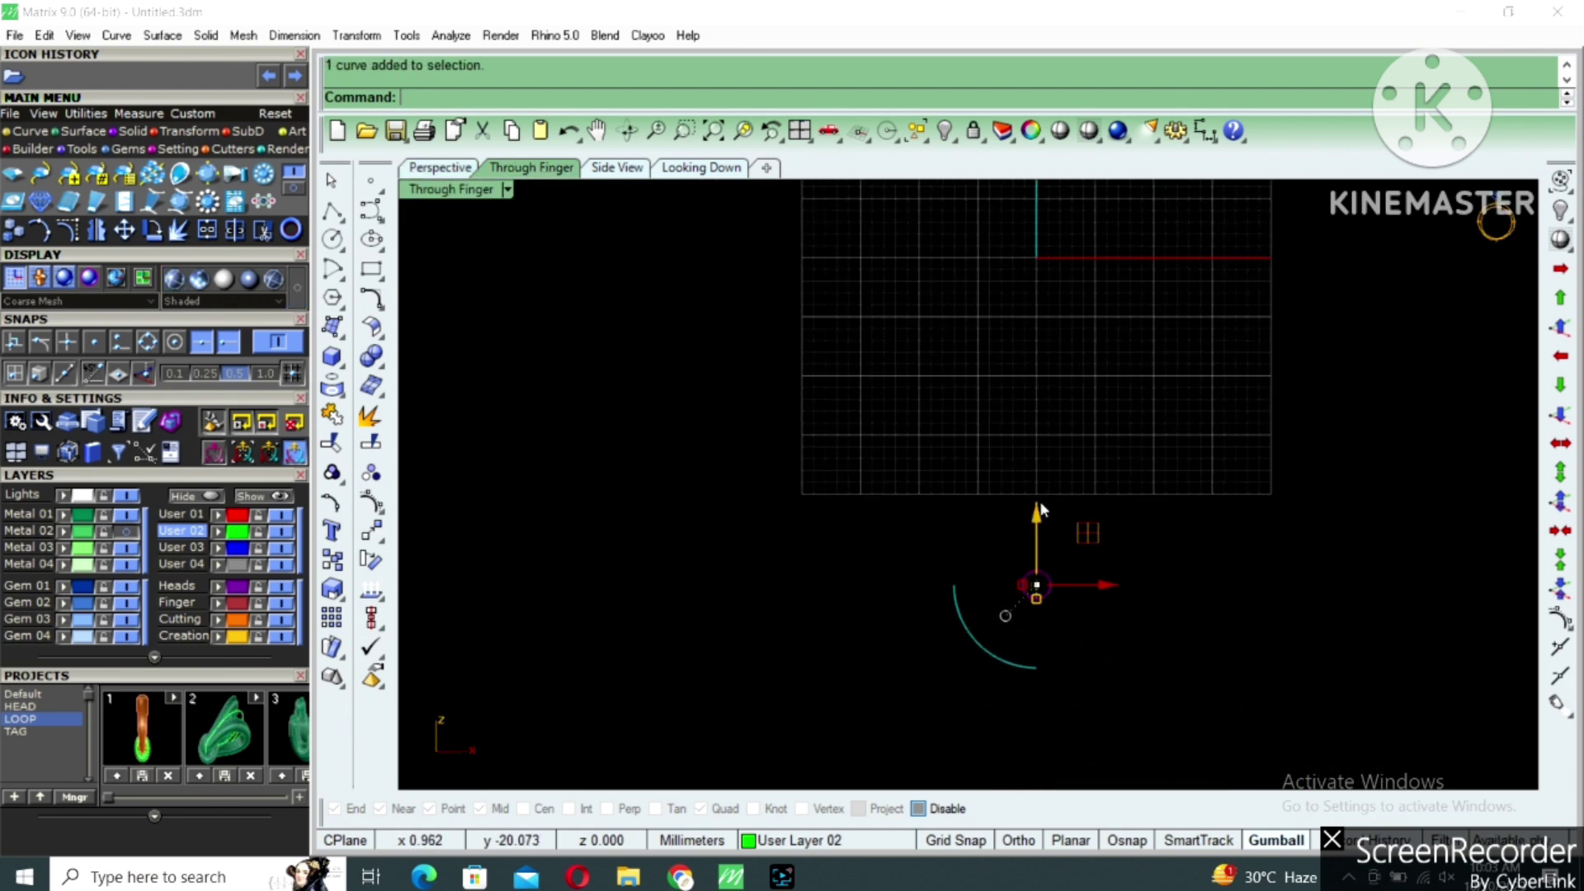
scroll(1038, 502, up, 6)
text(offset)
key(Return)
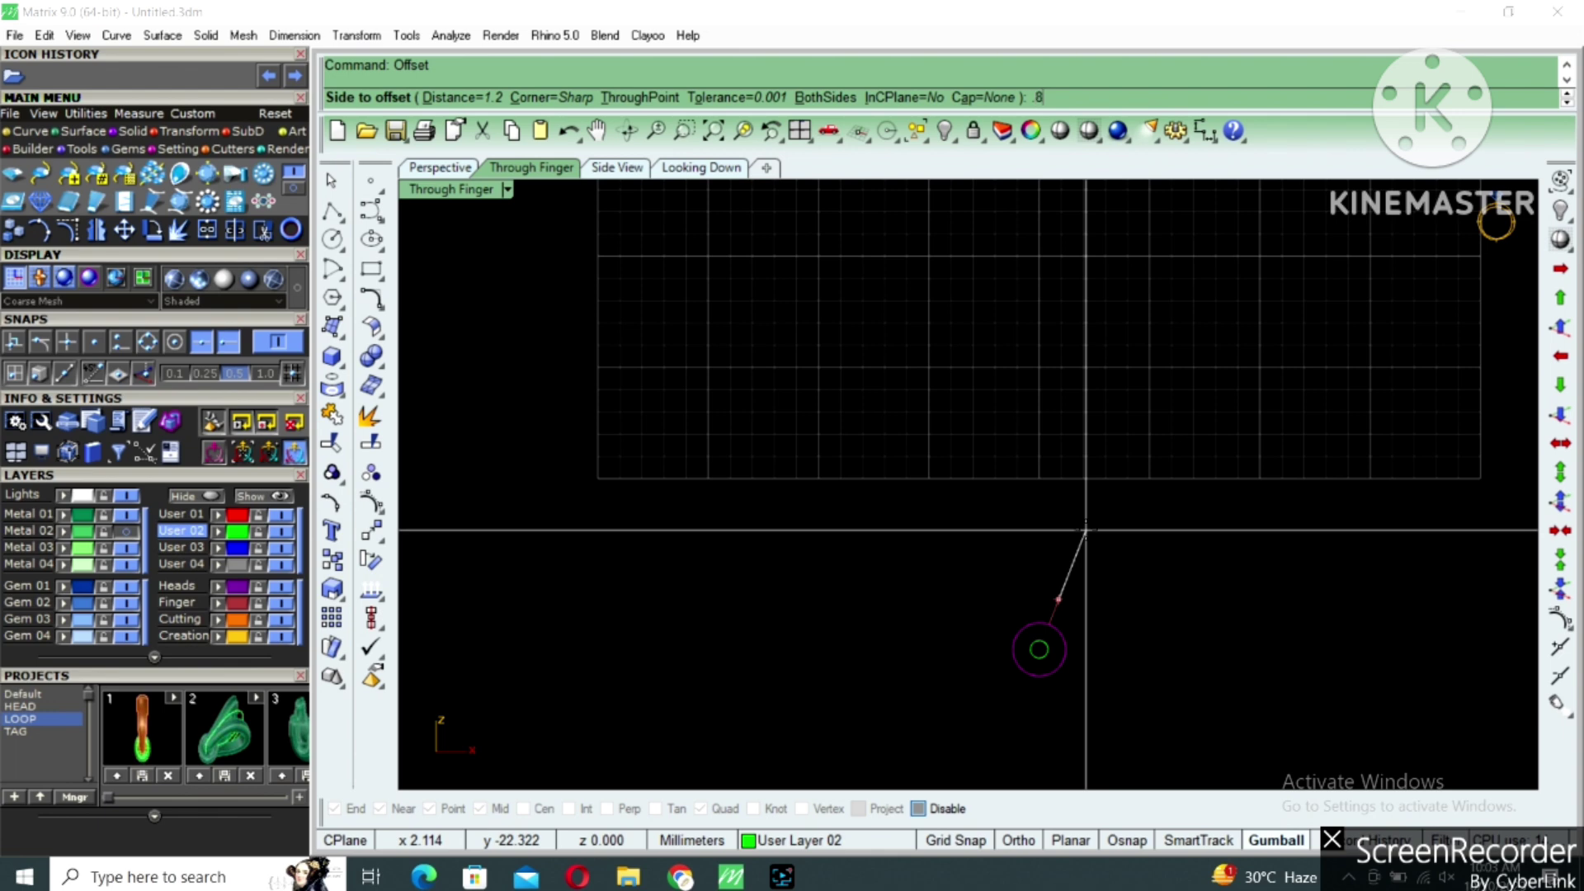
text(.8)
key(Return)
click(1088, 531)
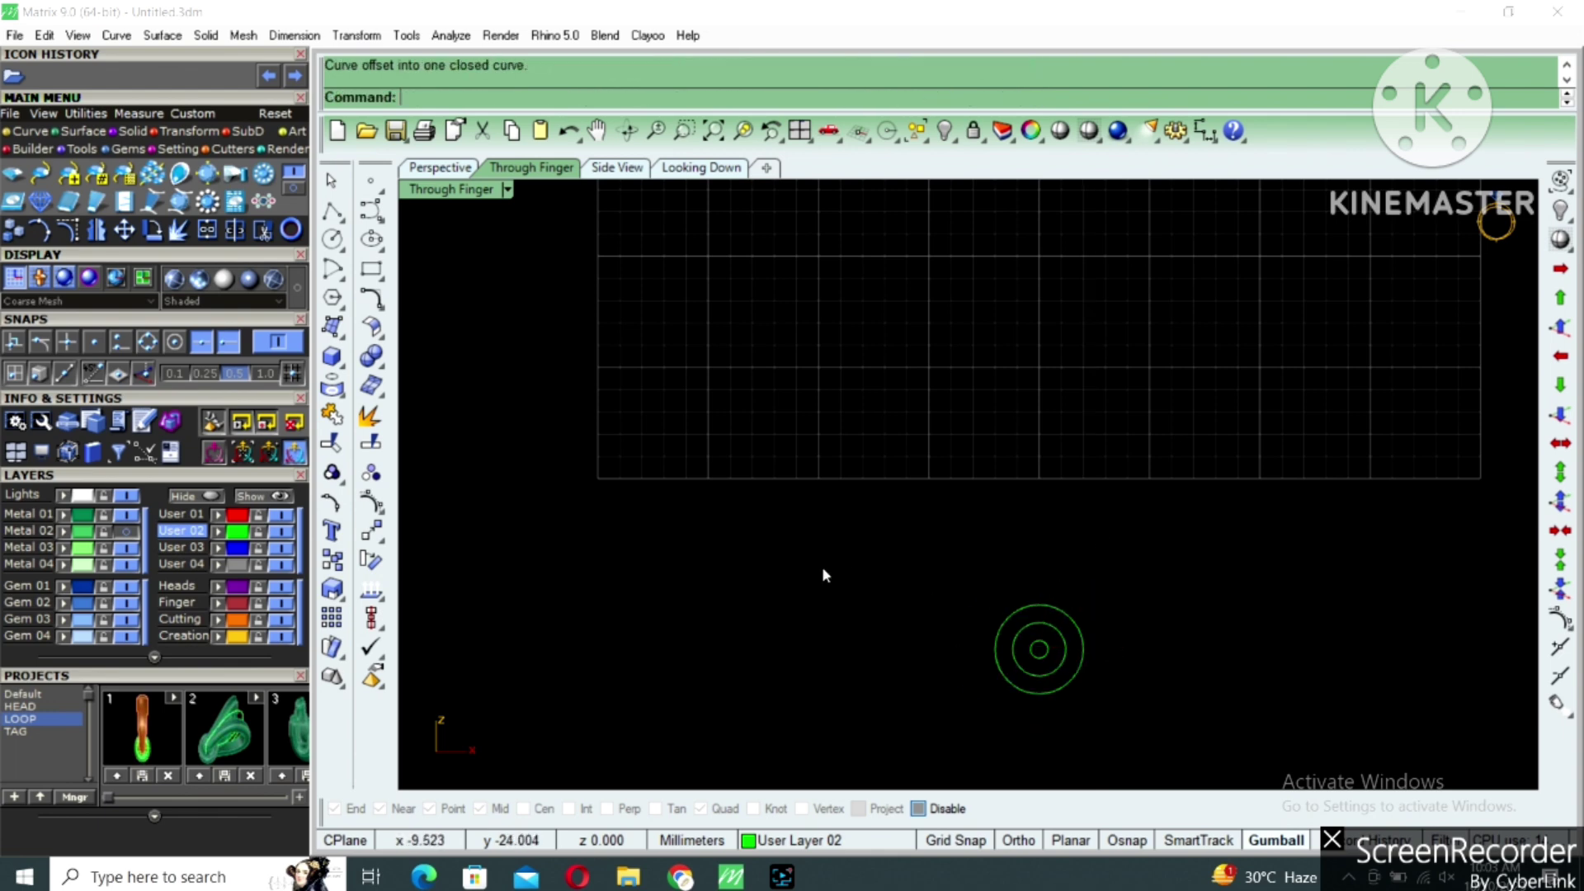
Show only the bangle's hidden outline curve that passes through the hinge.
key(ctrl+shift+h)
click(909, 672)
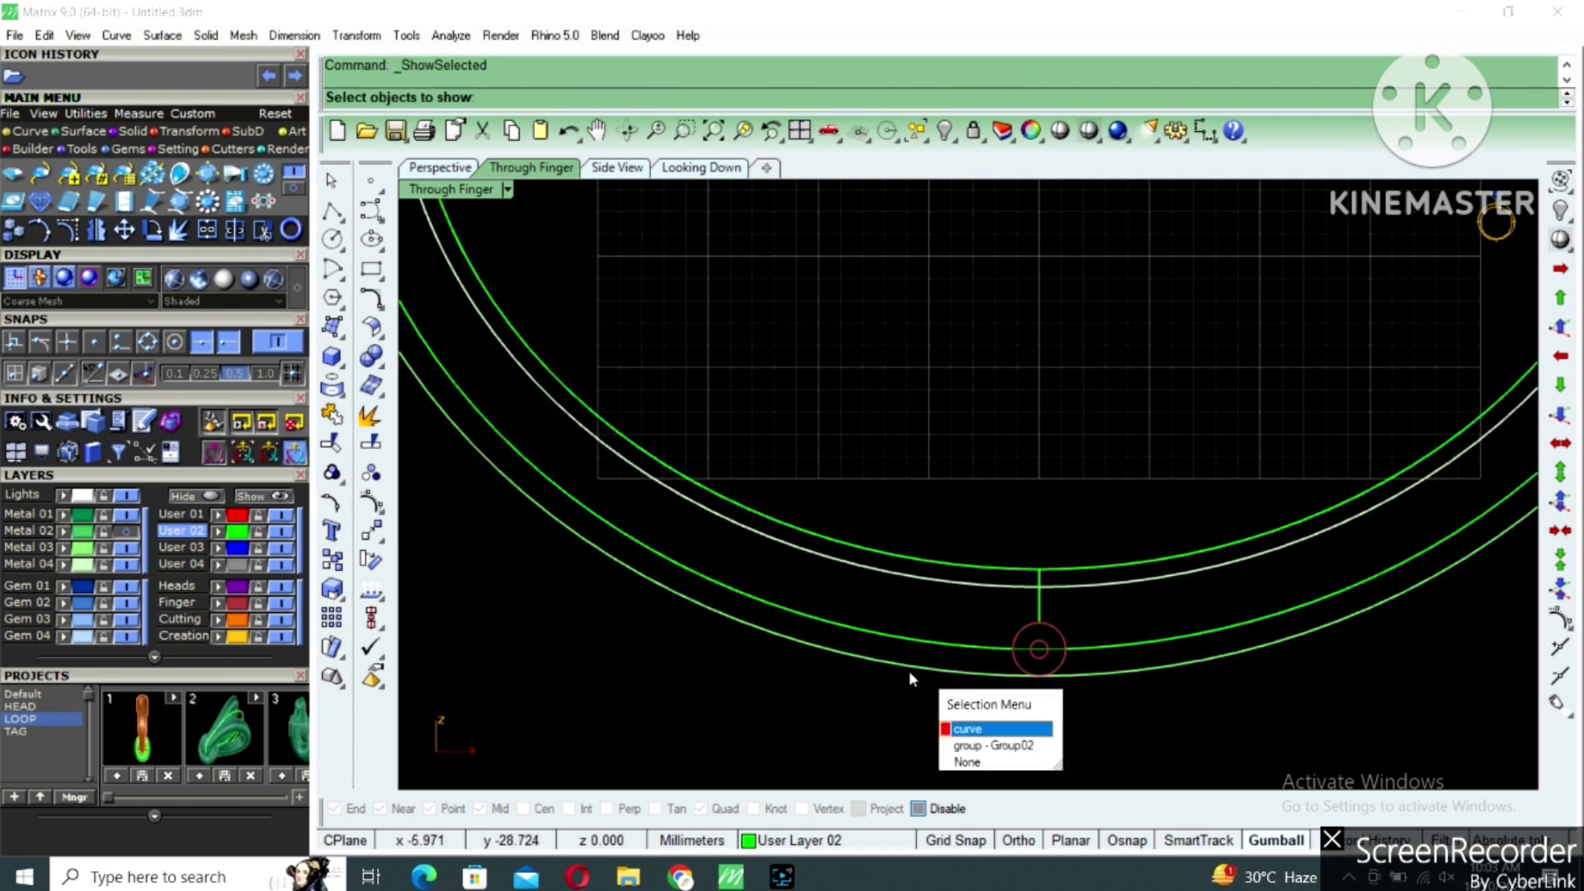
key(Return)
key(Return)
scroll(1057, 685, up, 4)
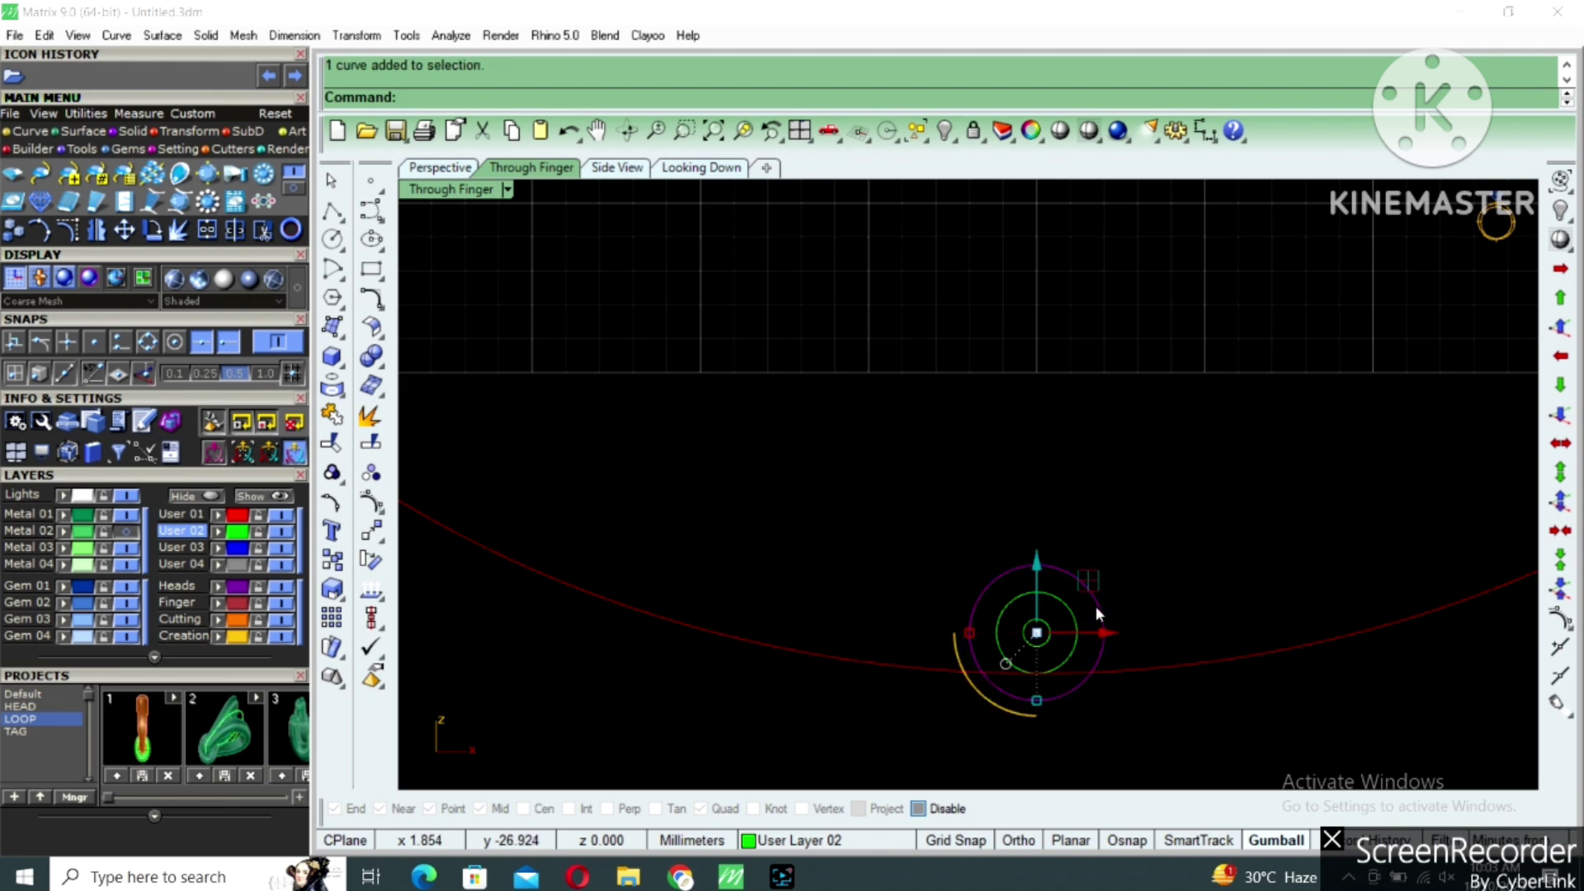
Copy the two larger hinge circles and paste them in place.
scroll(1089, 609, up, 1)
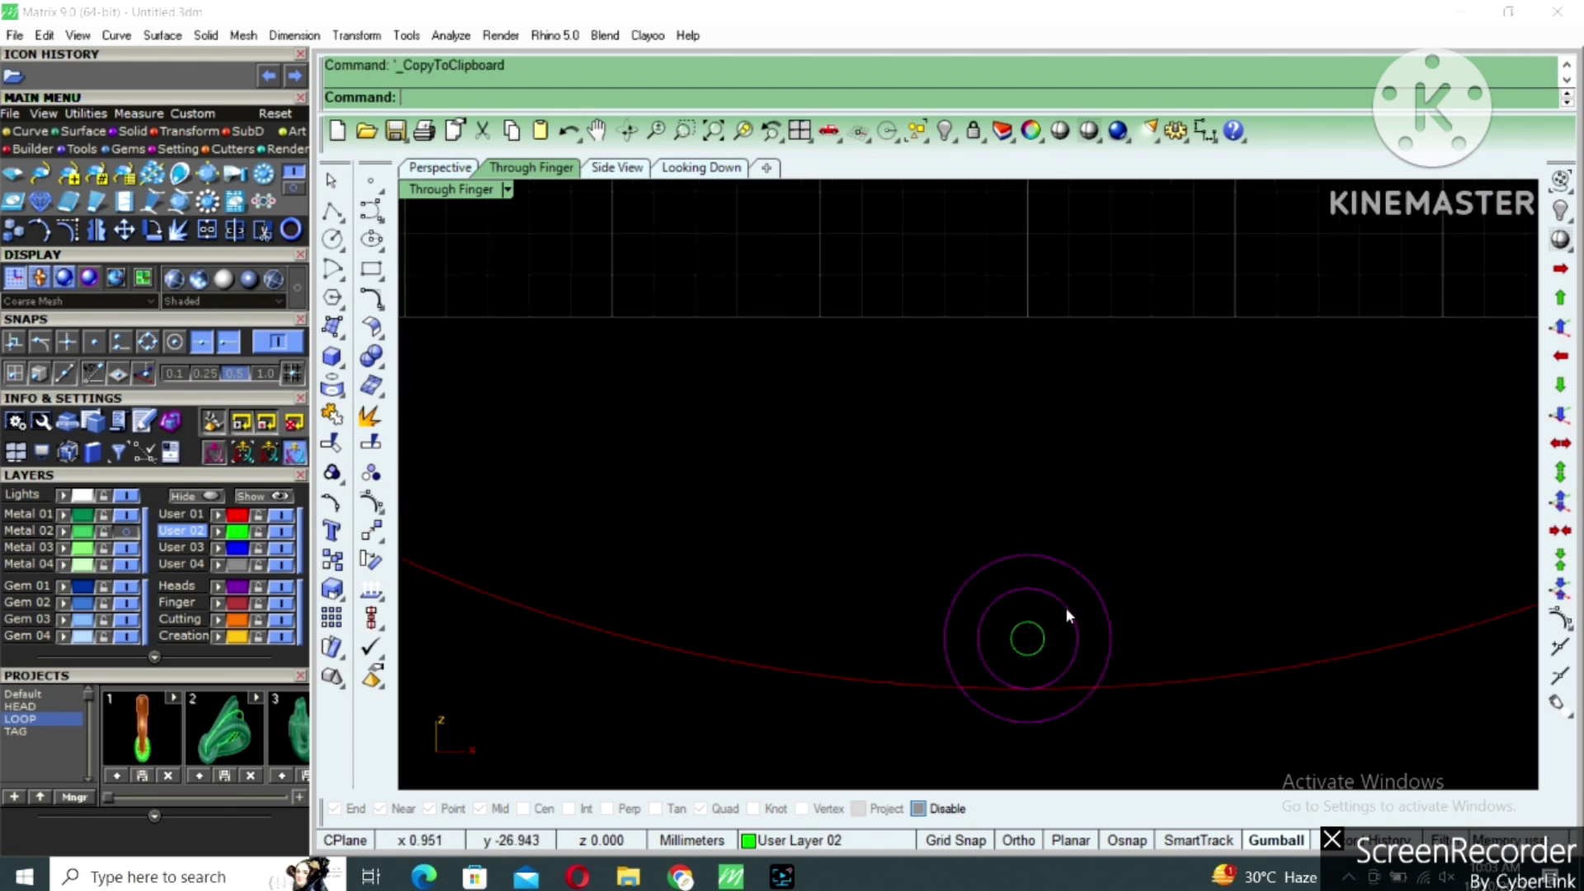
key(ctrl+z)
key(ctrl+v)
scroll(1072, 618, up, 1)
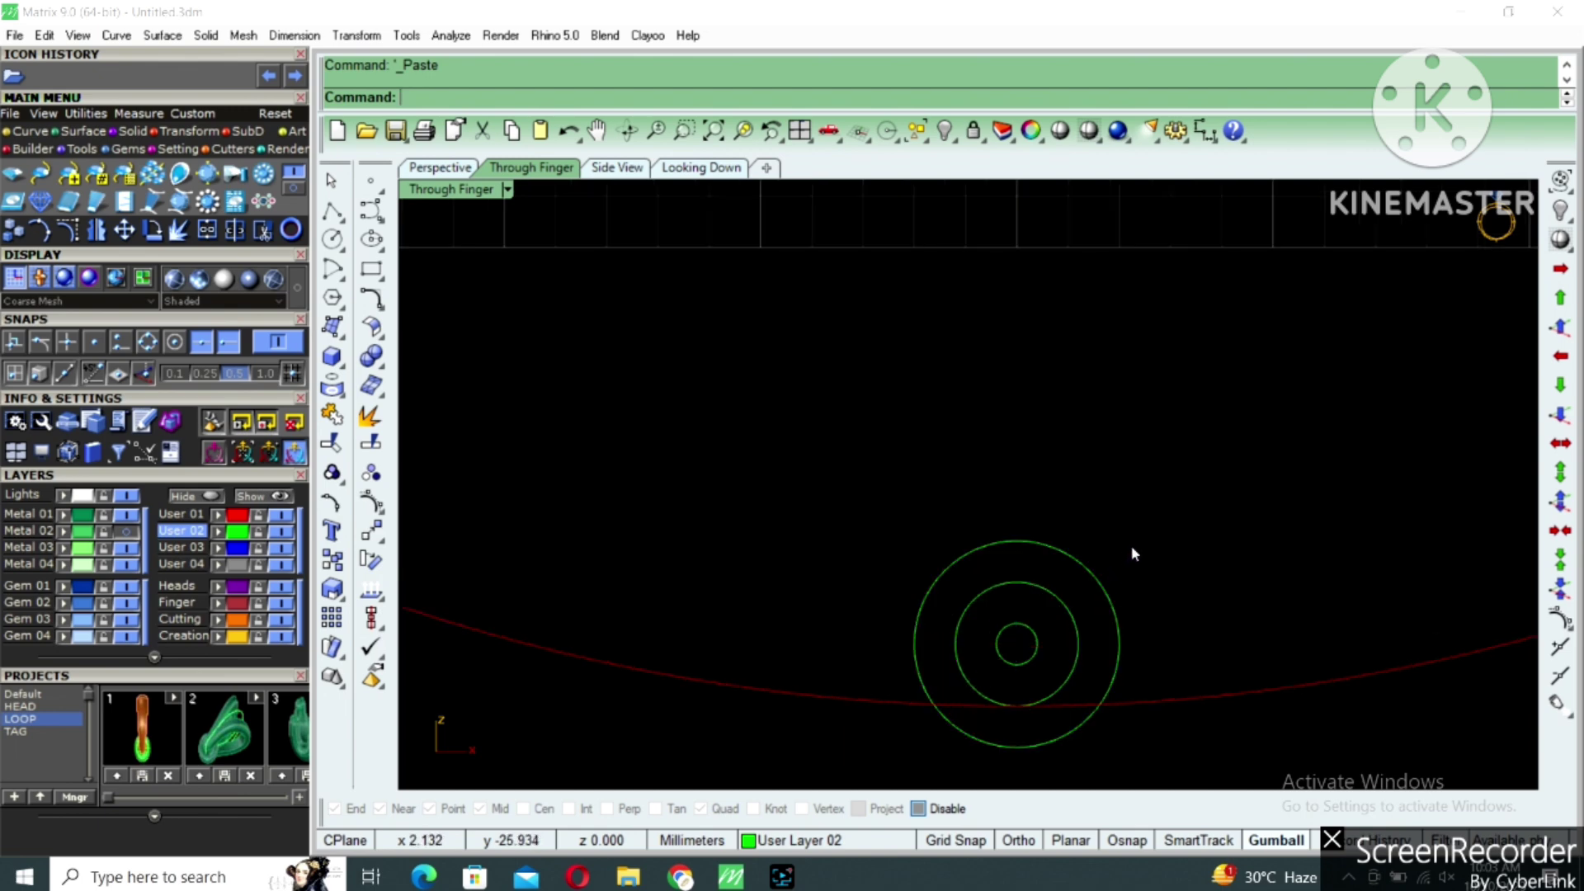
Create a horizontal cutting plane through the two larger circles near the top of the middle circle.
drag(1134, 554, 1058, 624)
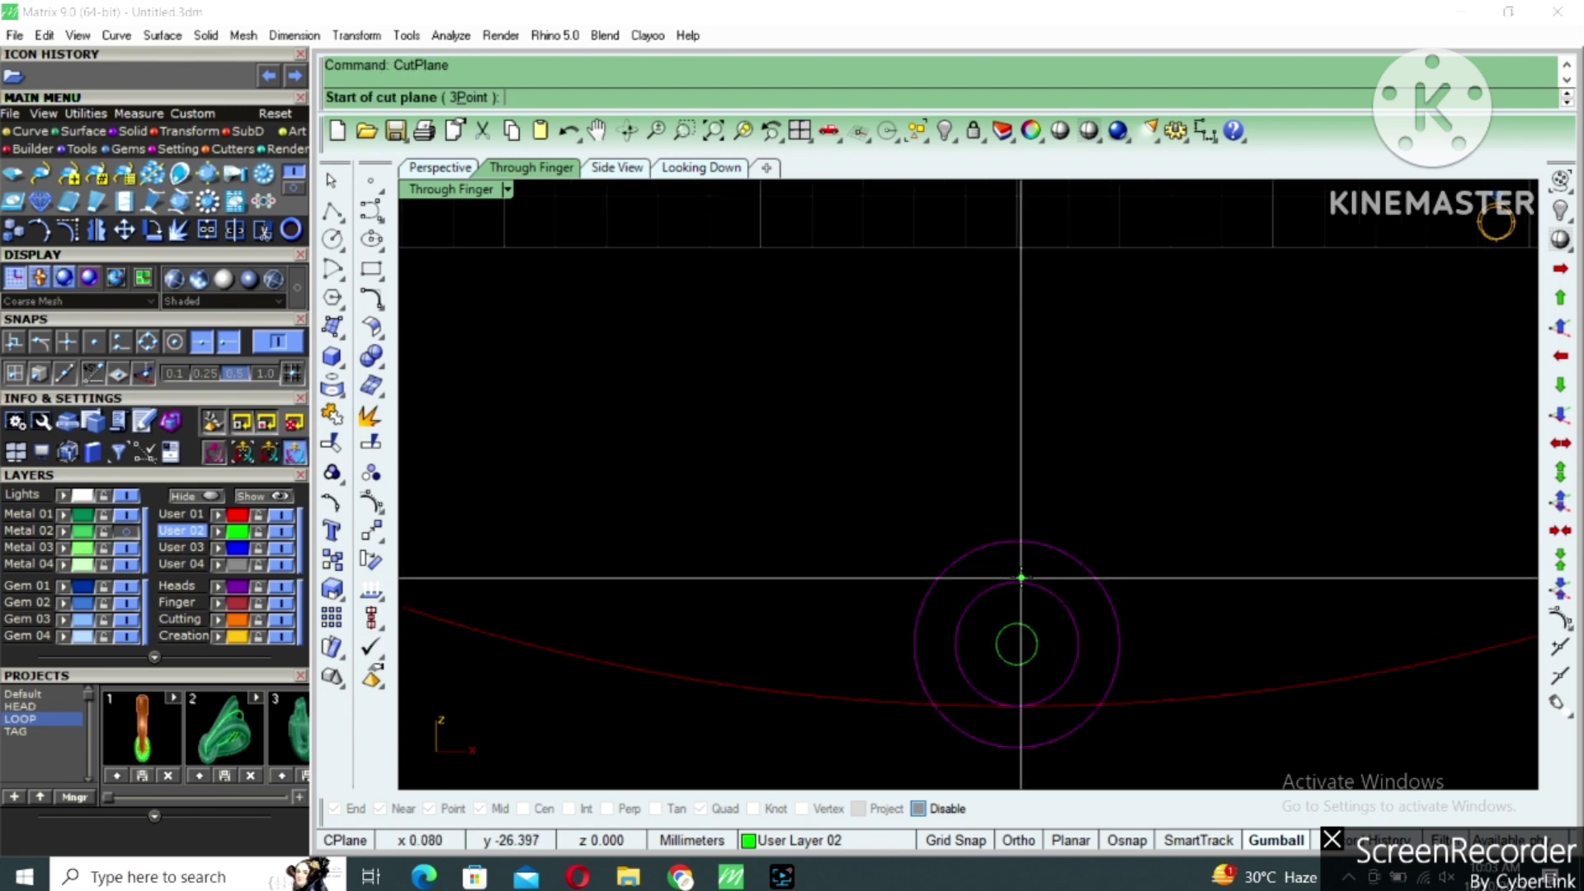
click(1018, 583)
key(Escape)
right_click(1025, 608)
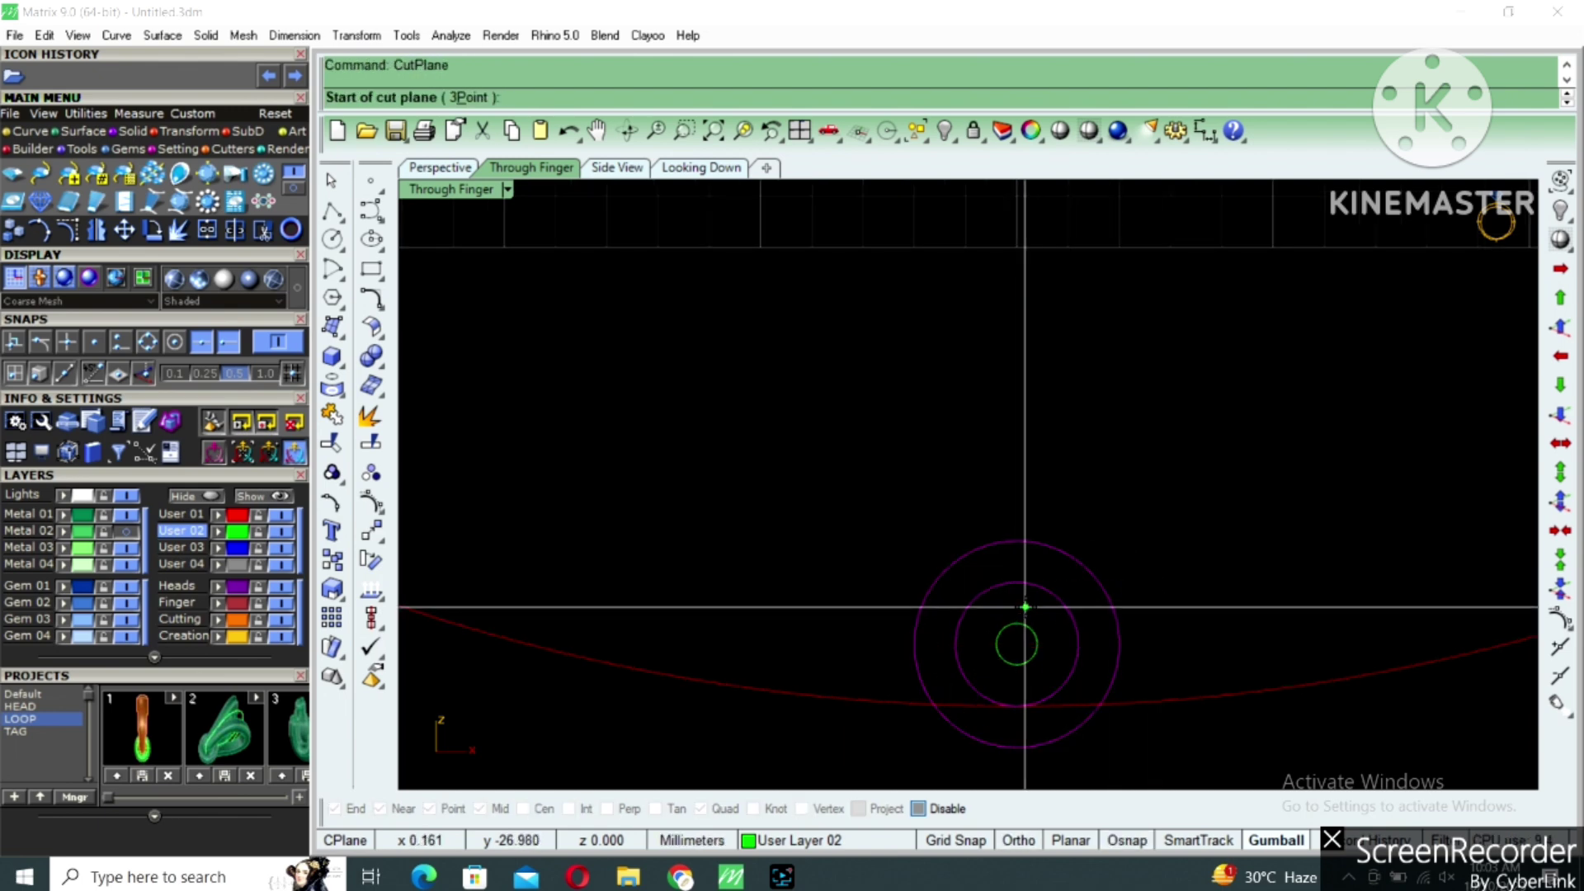
shift+click(1143, 594)
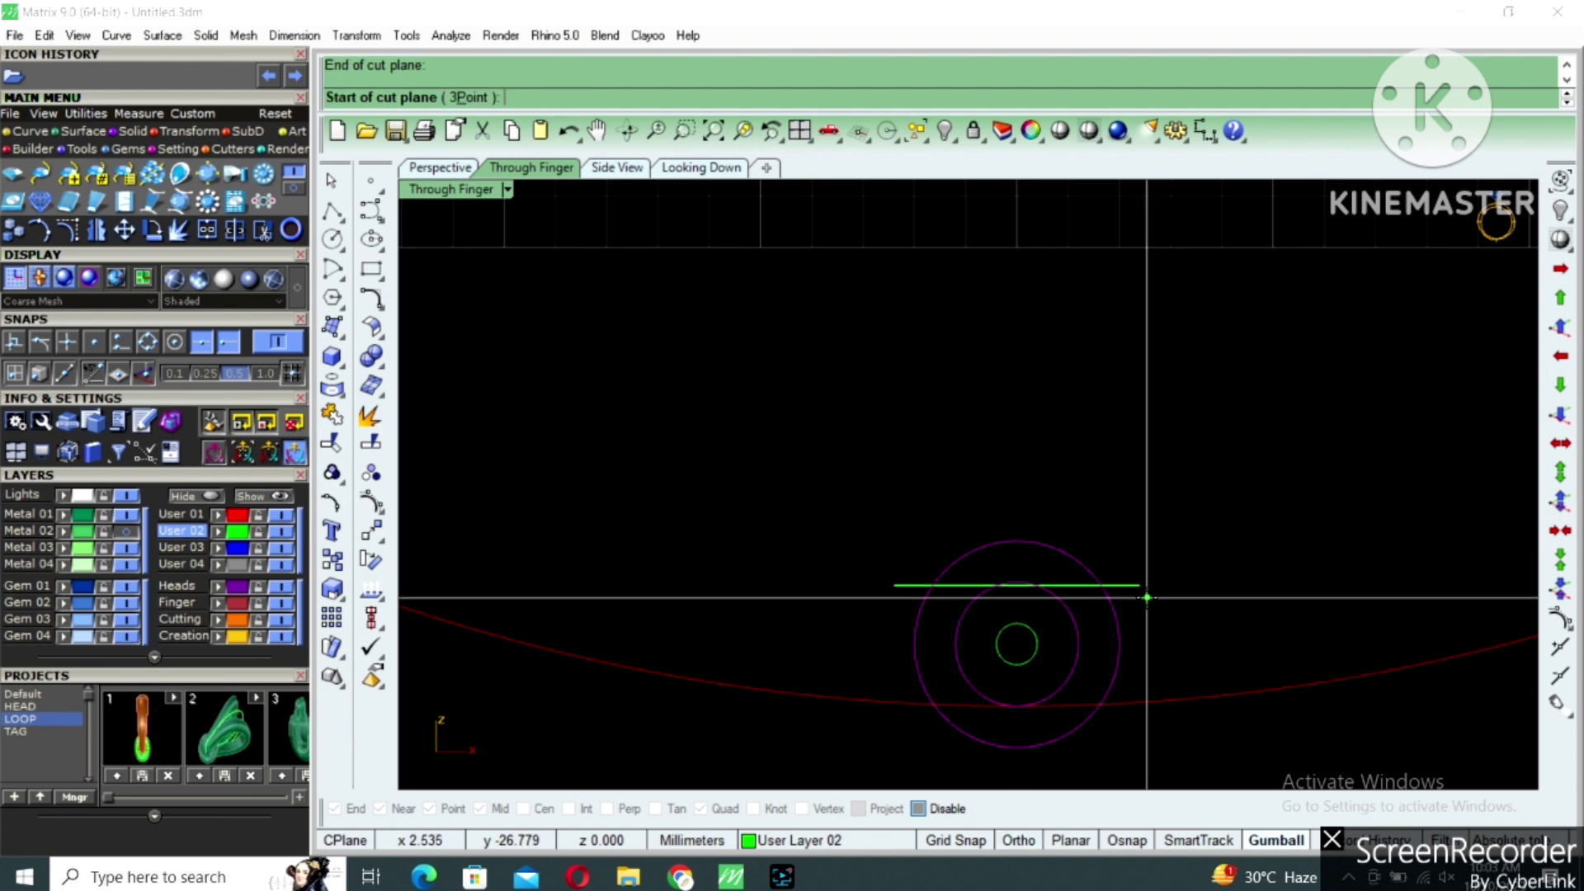
right_click(1132, 606)
Create a second horizontal cutting plane at the bottom quadrant of the middle circle, restarting once after a missed attempt.
right_click(1046, 687)
scroll(1029, 704, up, 4)
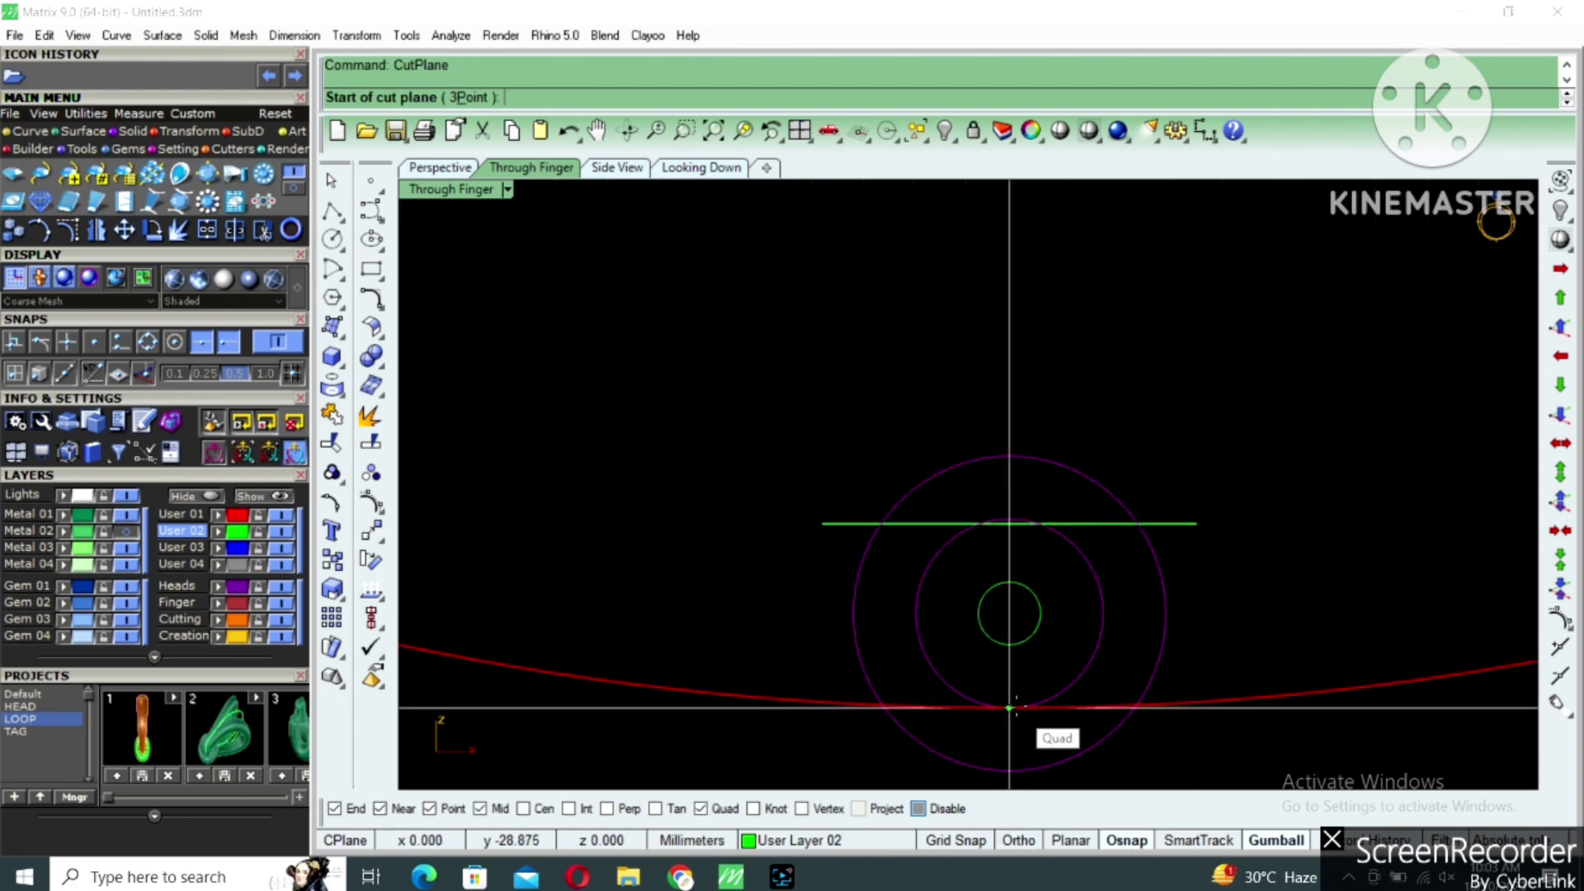
click(1009, 707)
click(1192, 706)
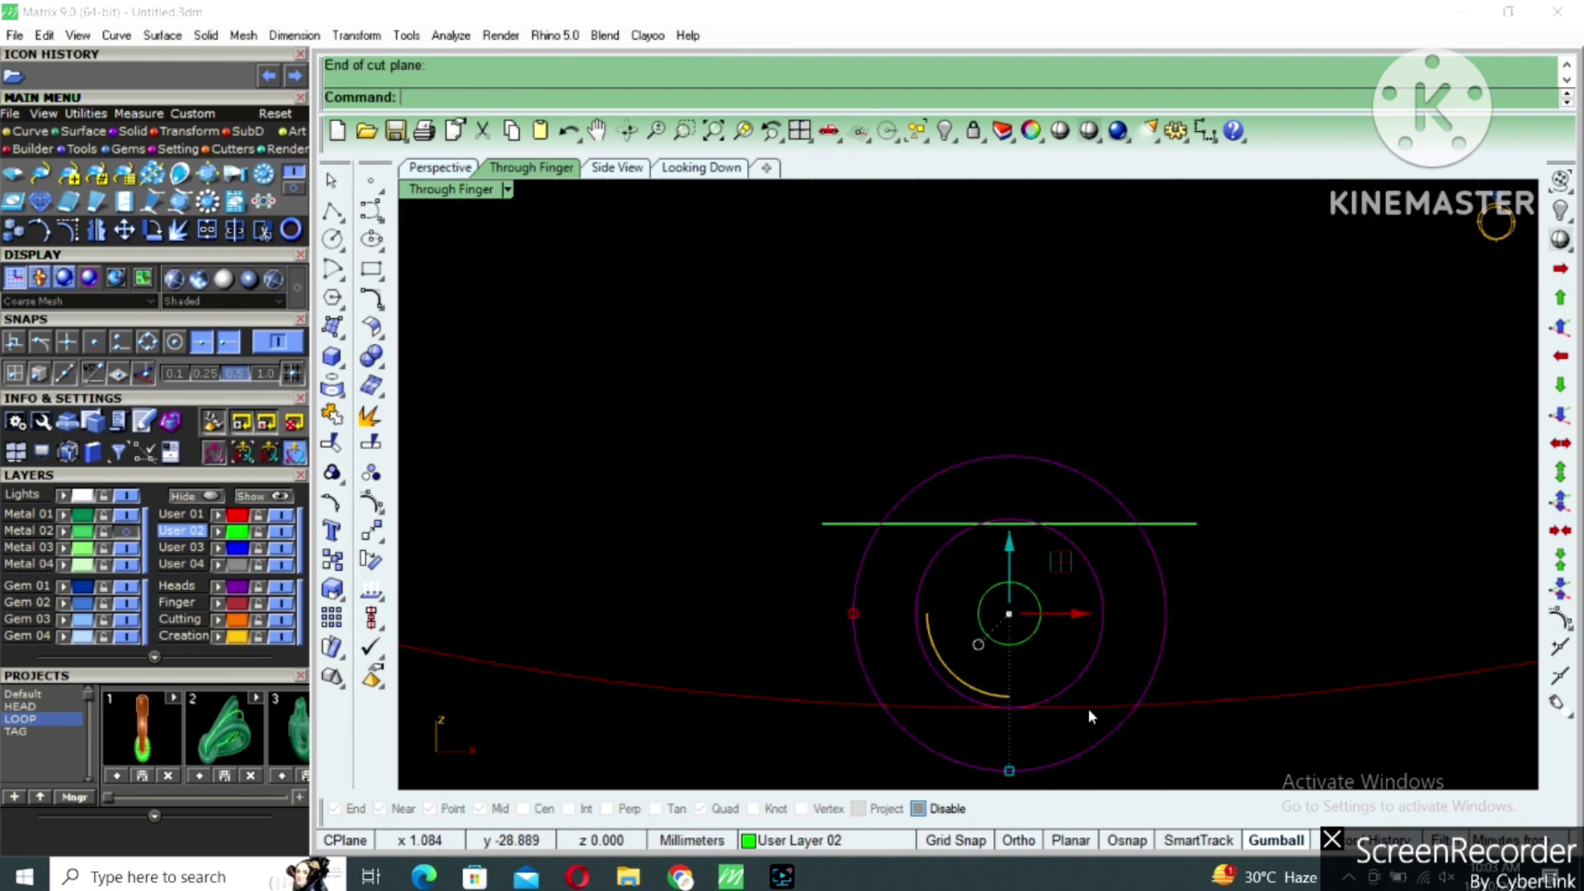
key(F3)
click(1009, 708)
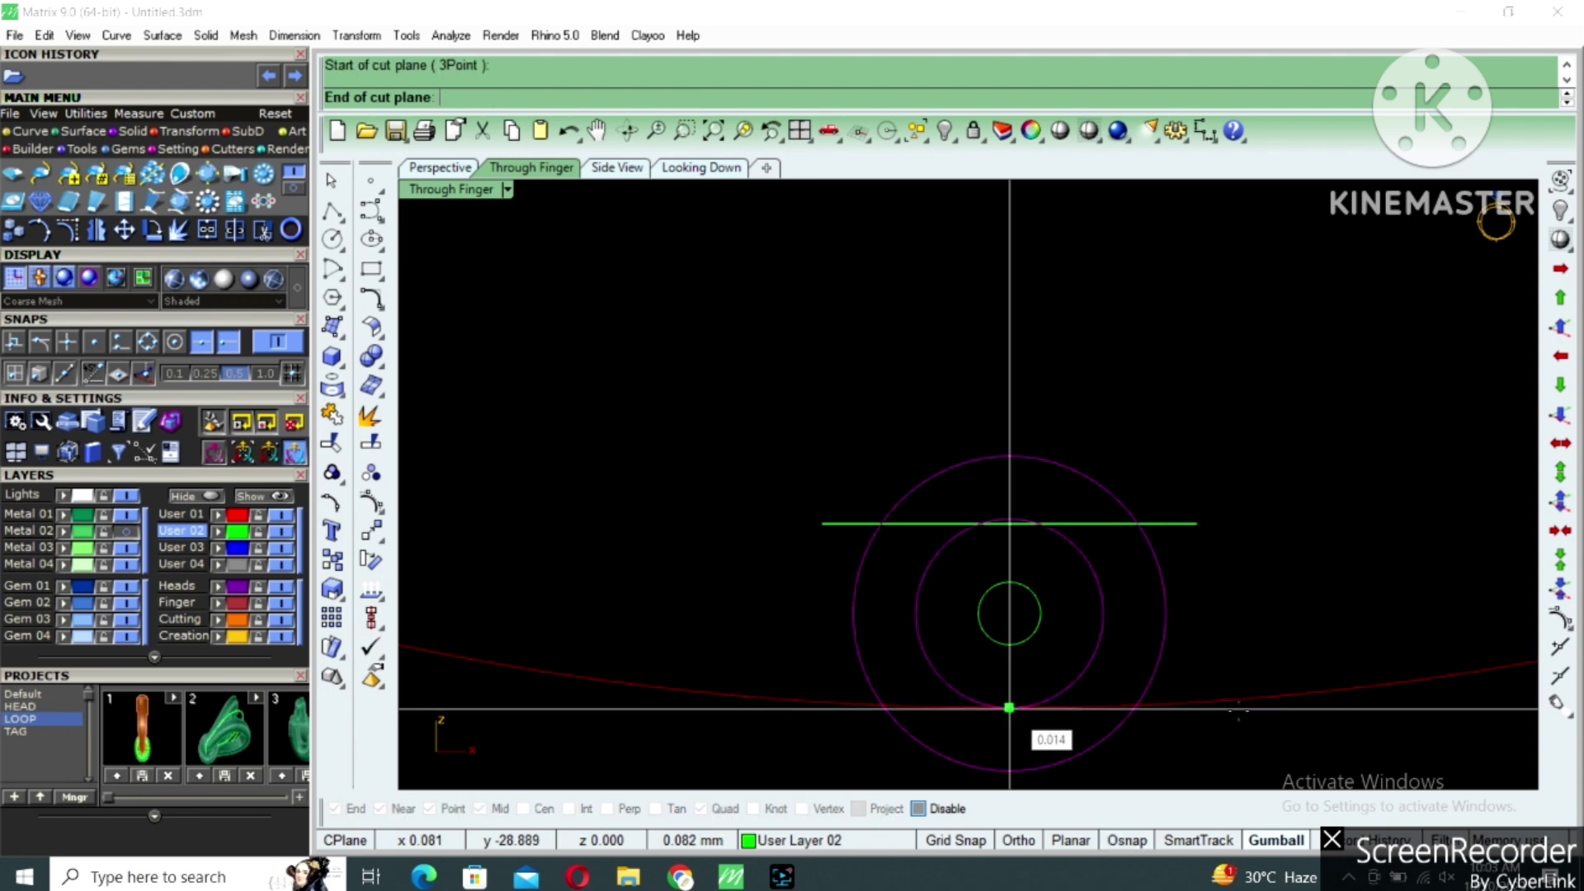
click(1221, 708)
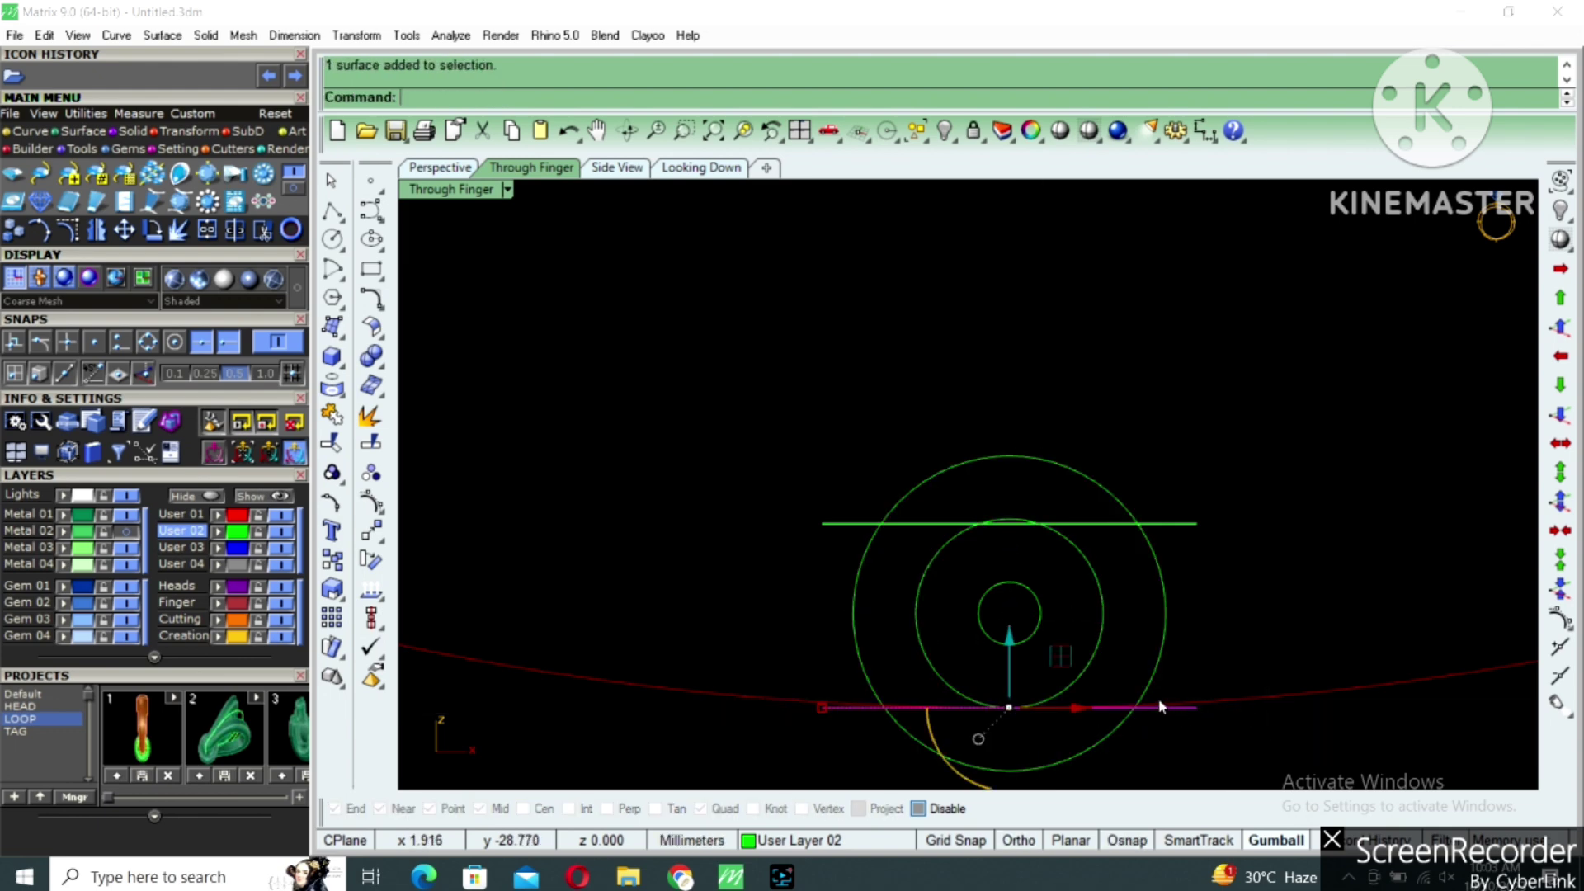
Move the lower cutting plane slightly up from the bottom of the middle circle.
scroll(1159, 701, up, 4)
key(m)
click(1200, 672)
click(1201, 670)
scroll(1140, 625, down, 2)
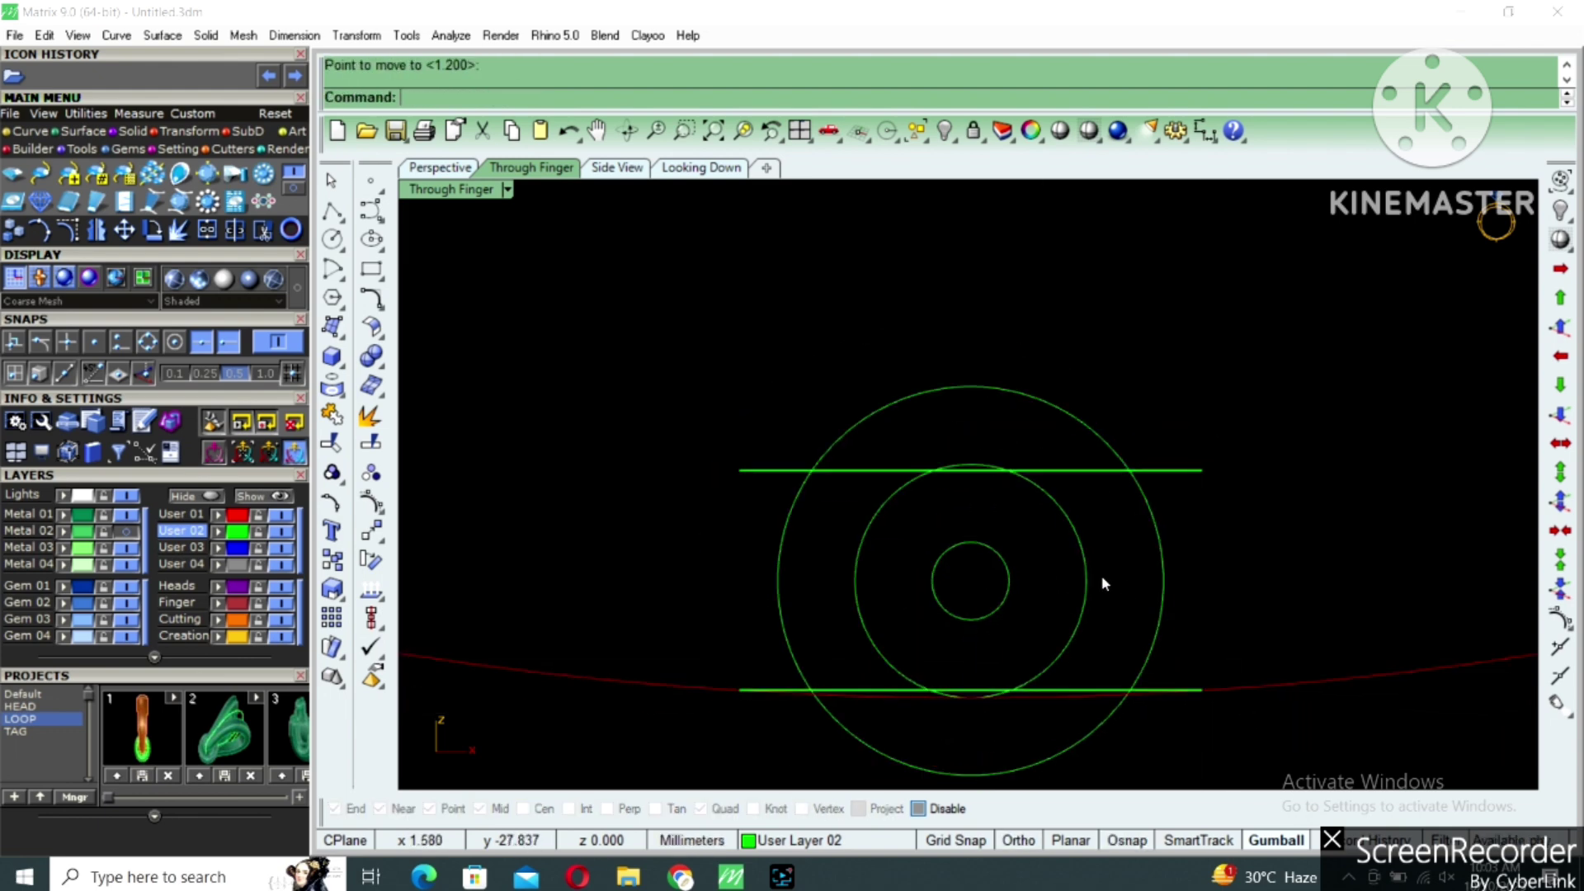
Split the two larger circles with the planes, keep only the arcs on their right side, and delete both planes.
text(split)
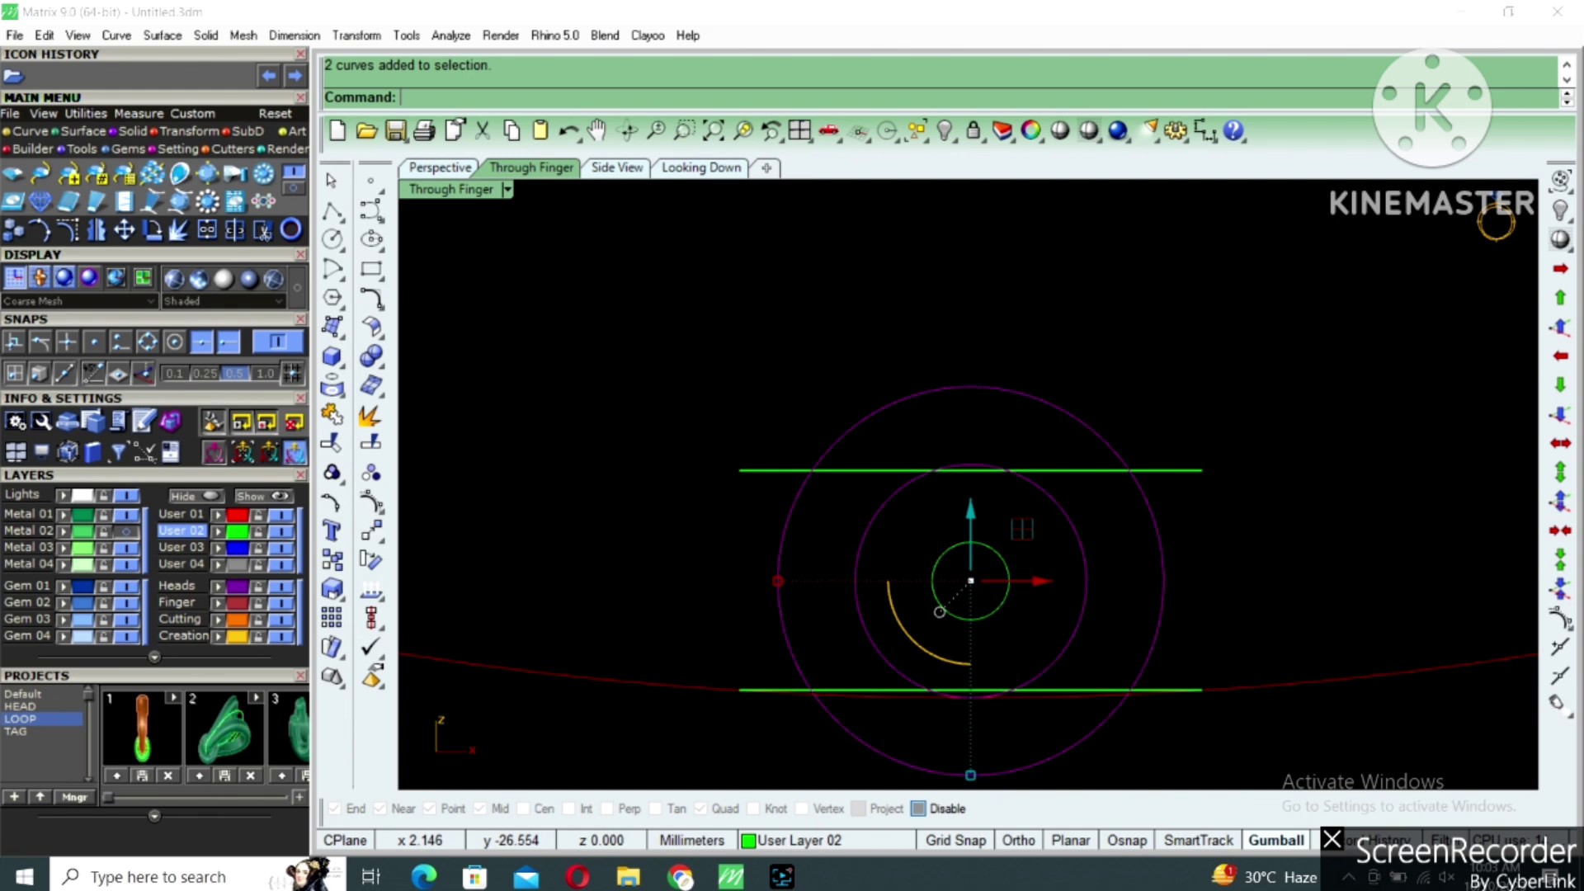
key(Return)
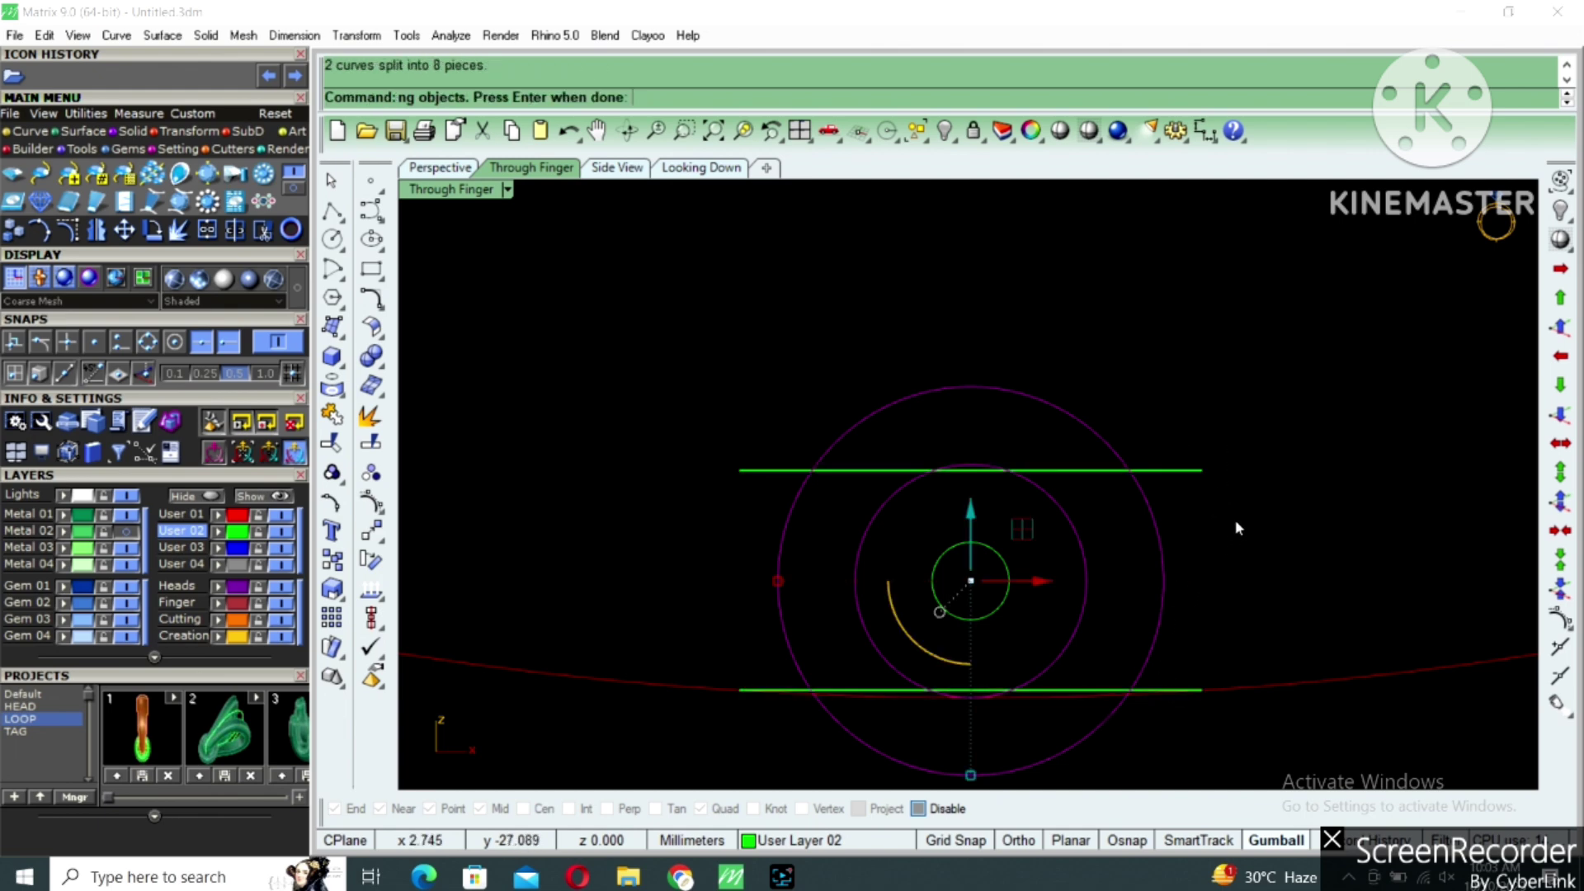
ctrl+drag(1051, 566, 1050, 567)
key(Delete)
click(1185, 471)
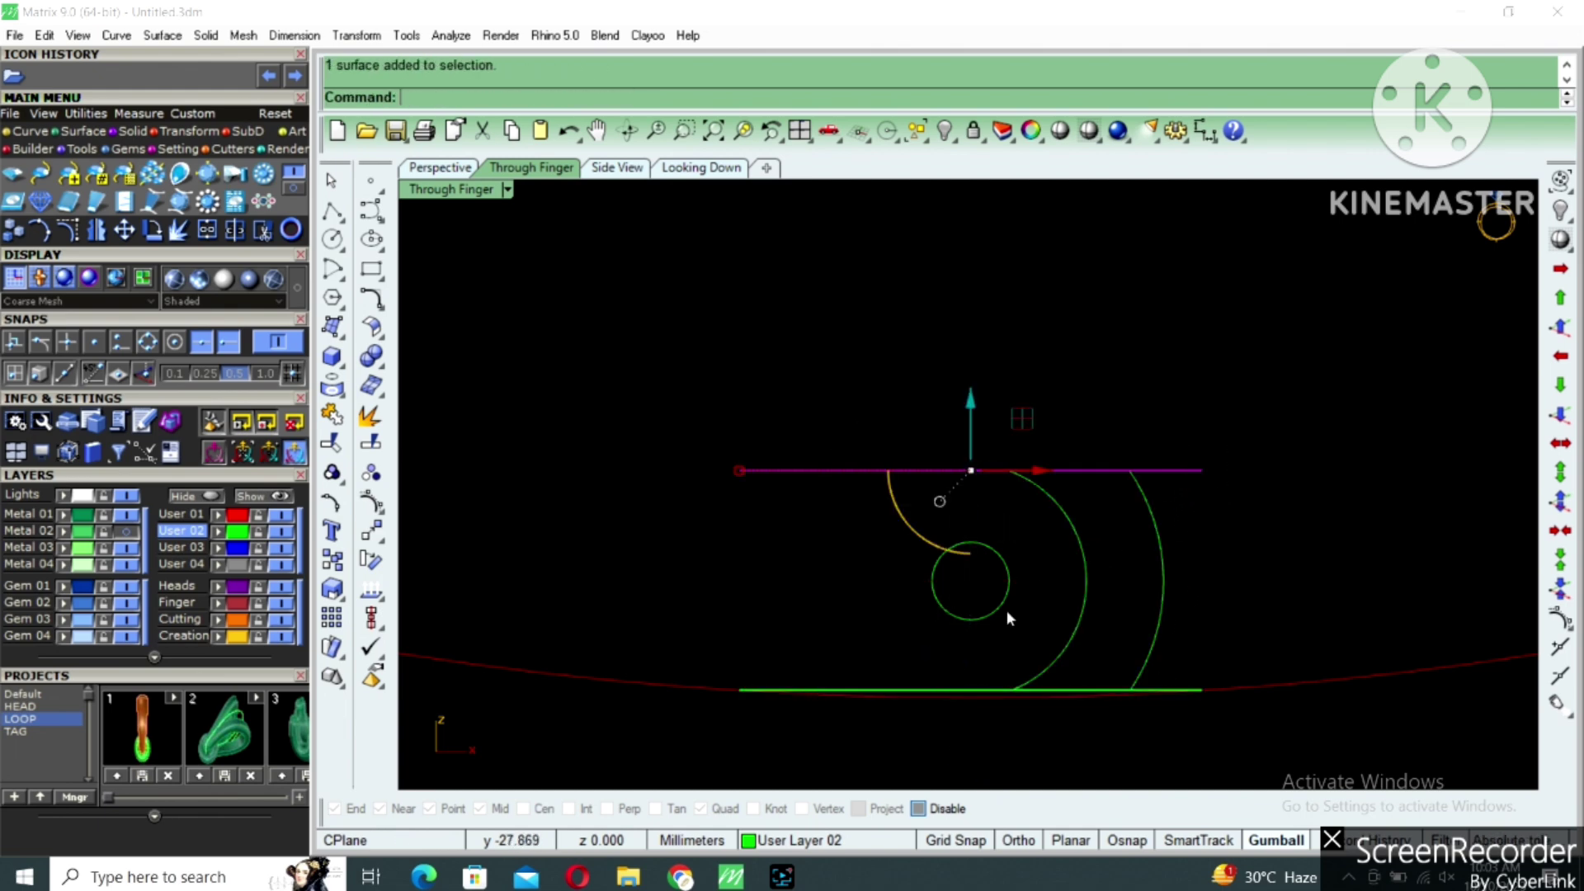
key(Delete)
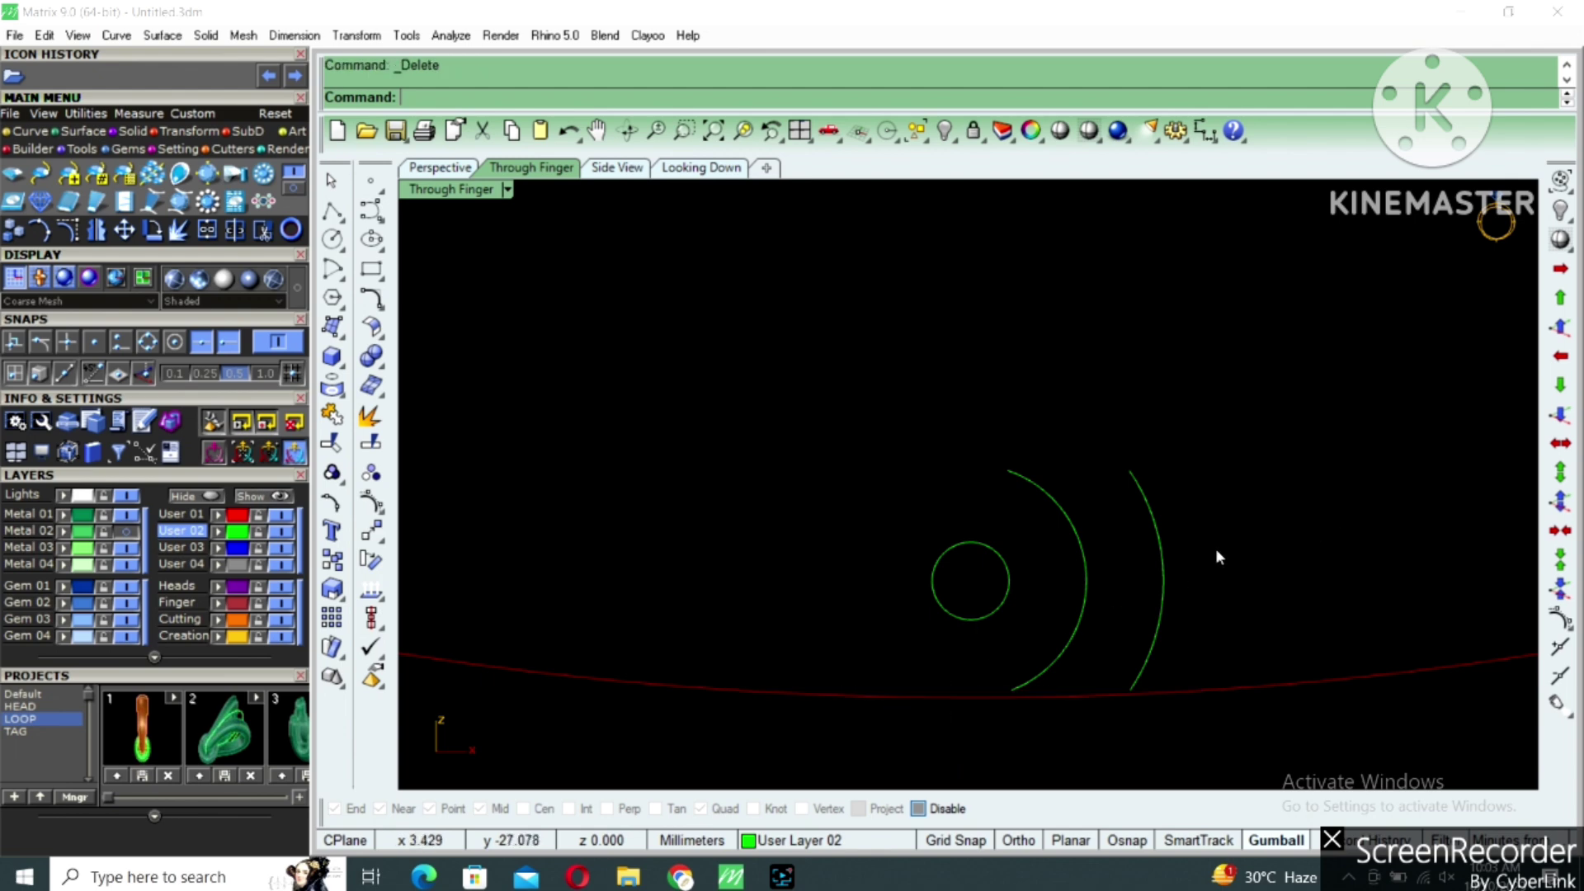
Loft a crescent-shaped surface between the two remaining arcs.
text(lo)
key(Return)
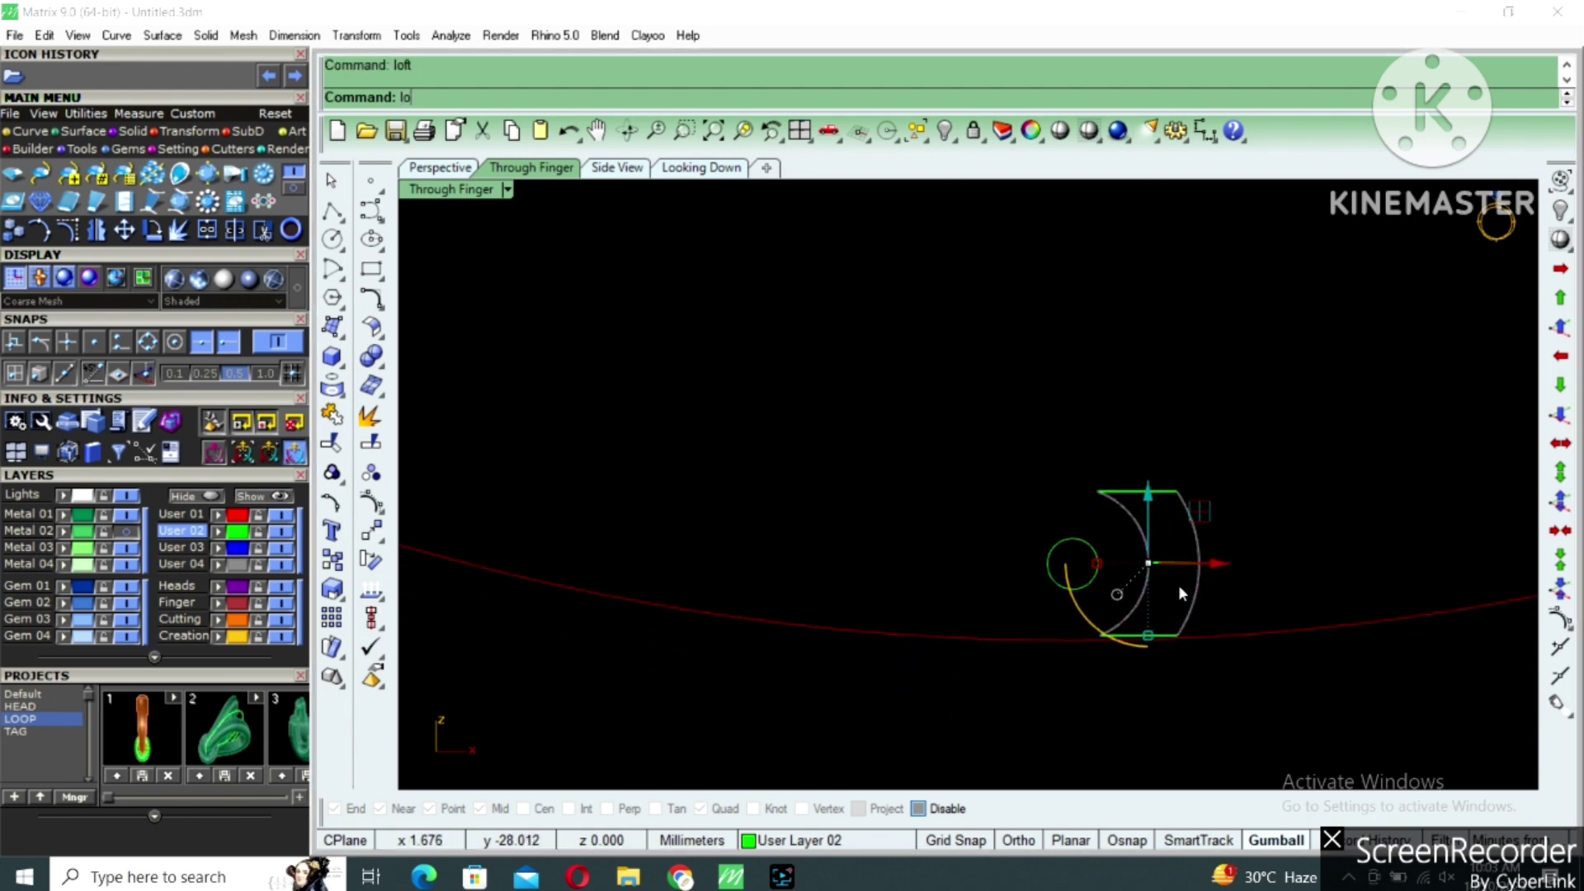
click(1151, 493)
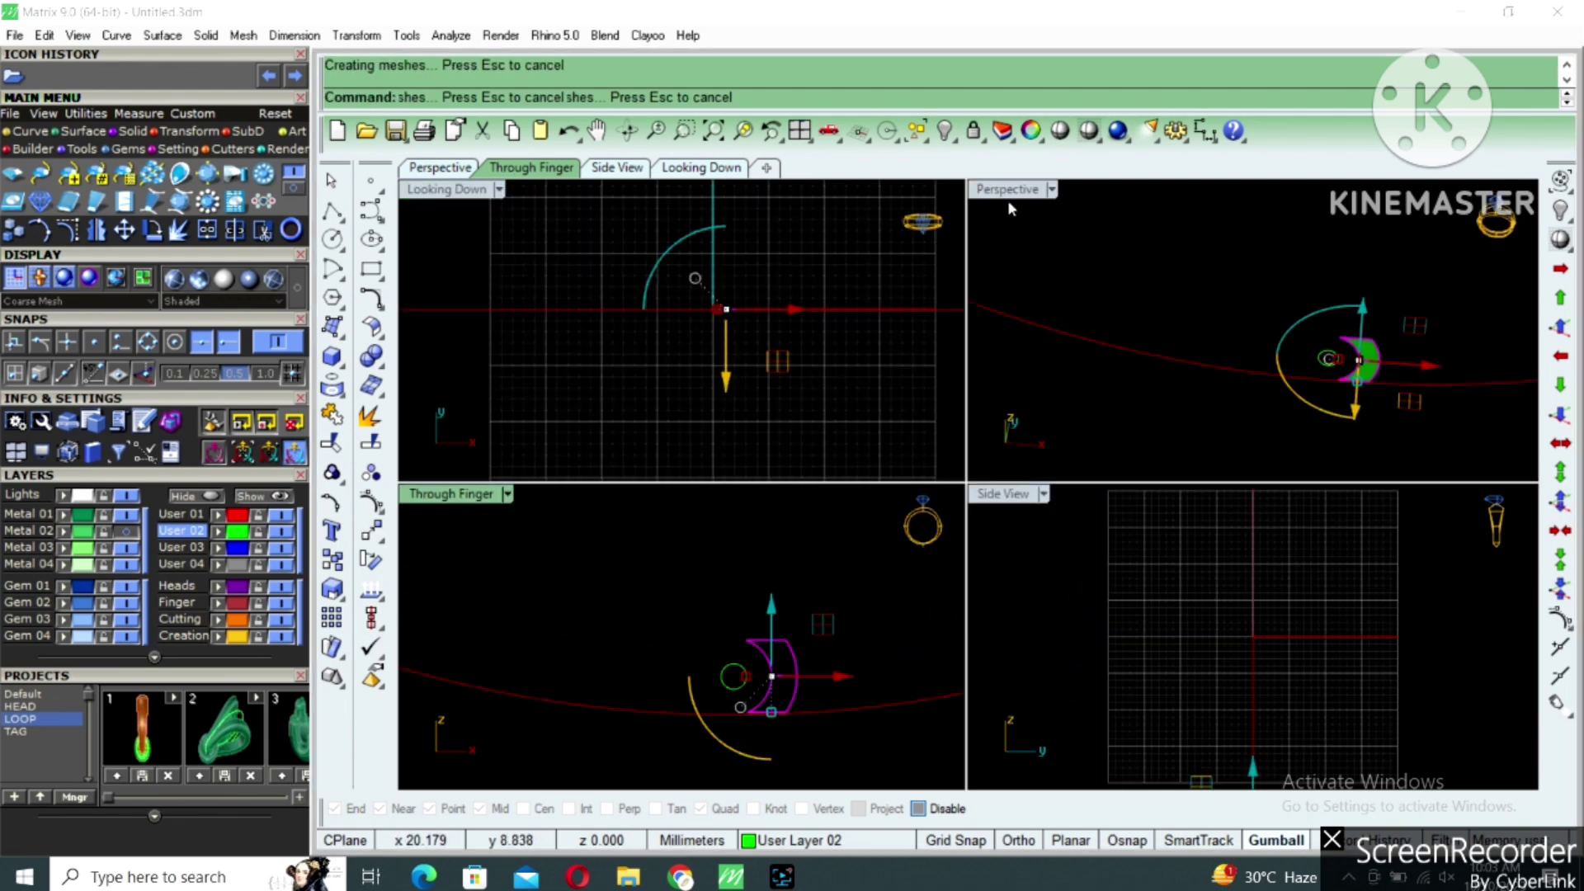
Show the hidden hinge cylinder parts together with the lofted surface in the Perspective view.
double_click(1008, 198)
right_drag(1005, 239, 1026, 531)
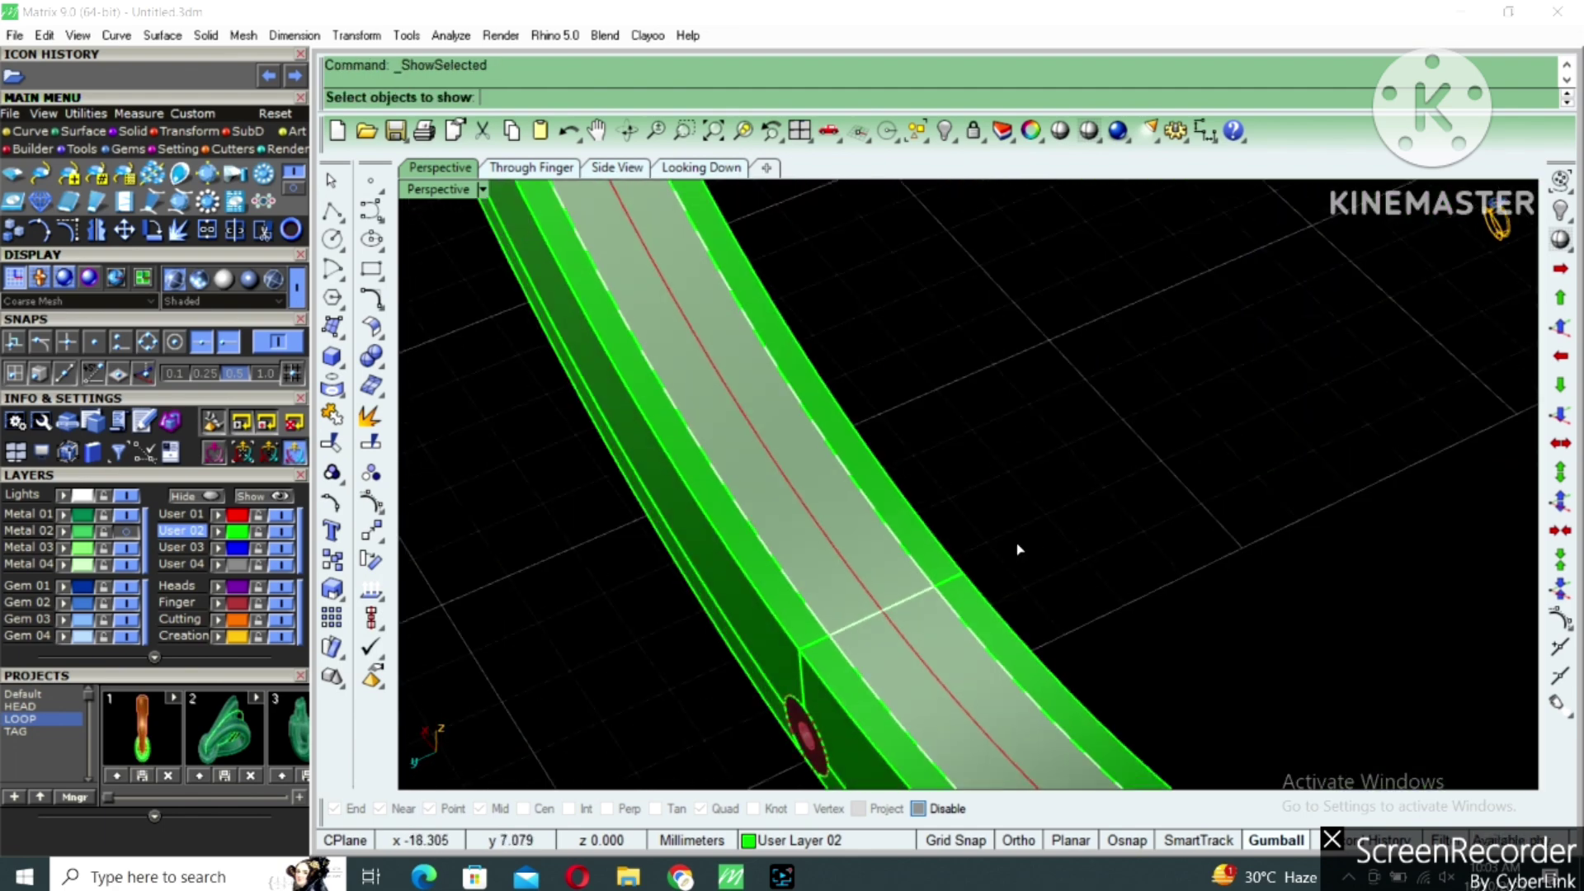
mouse_move(955, 548)
right_down()
mouse_move(955, 513)
mouse_move(899, 533)
mouse_move(873, 670)
right_up()
click(873, 670)
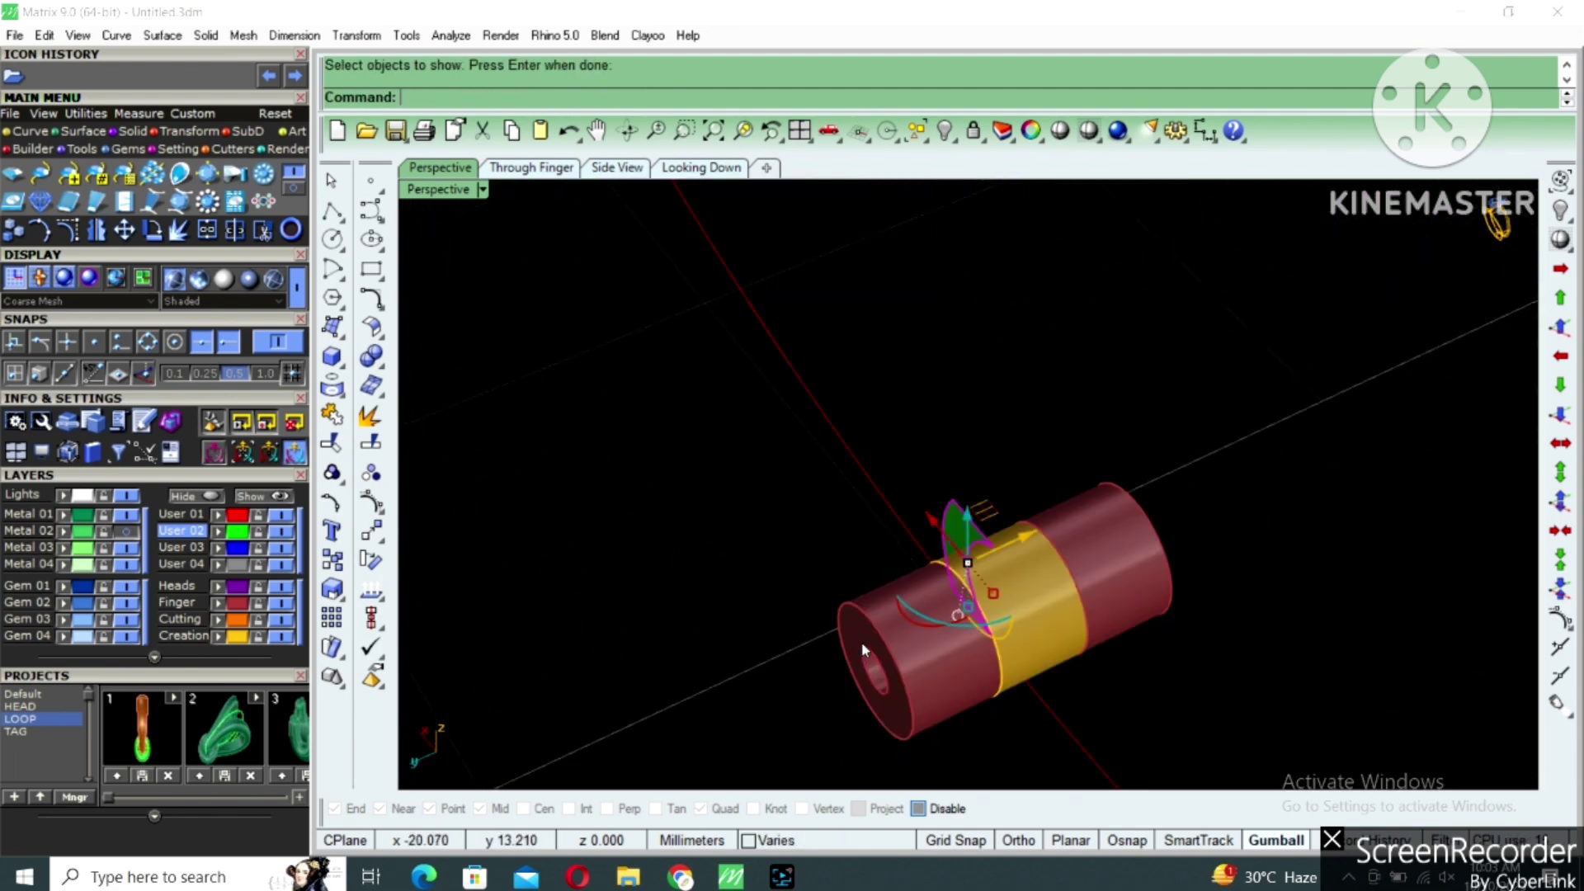
Extrude the crescent surface as a solid 2.5 mm to both sides, up to the hinge cylinder ends, and delete the source surface.
right_drag(862, 642, 980, 575)
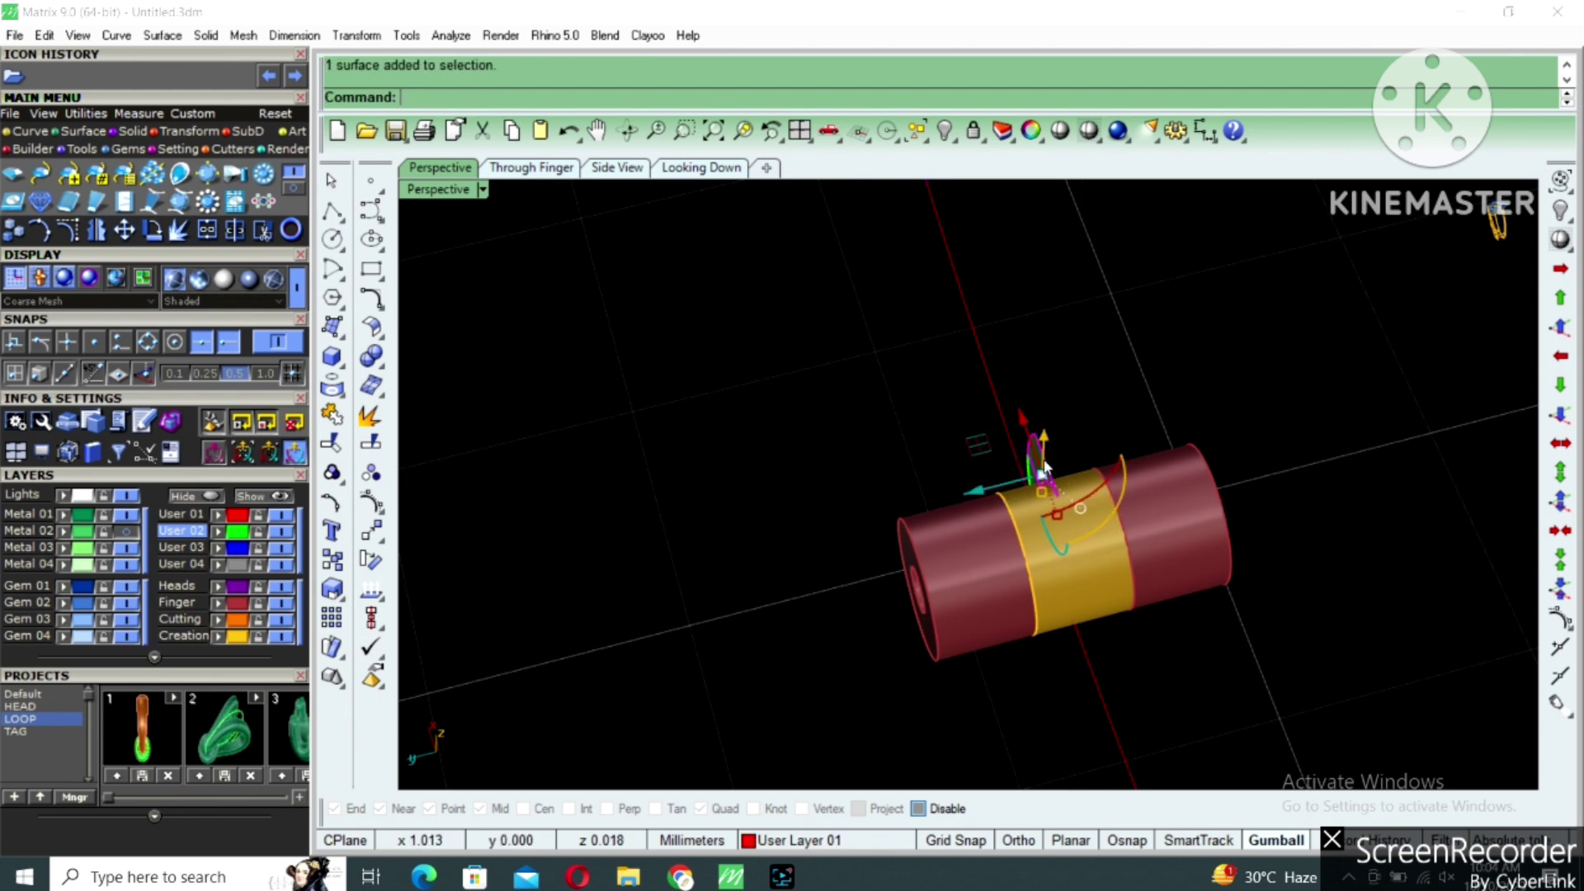
scroll(1035, 469, up, 3)
scroll(1030, 473, down, 1)
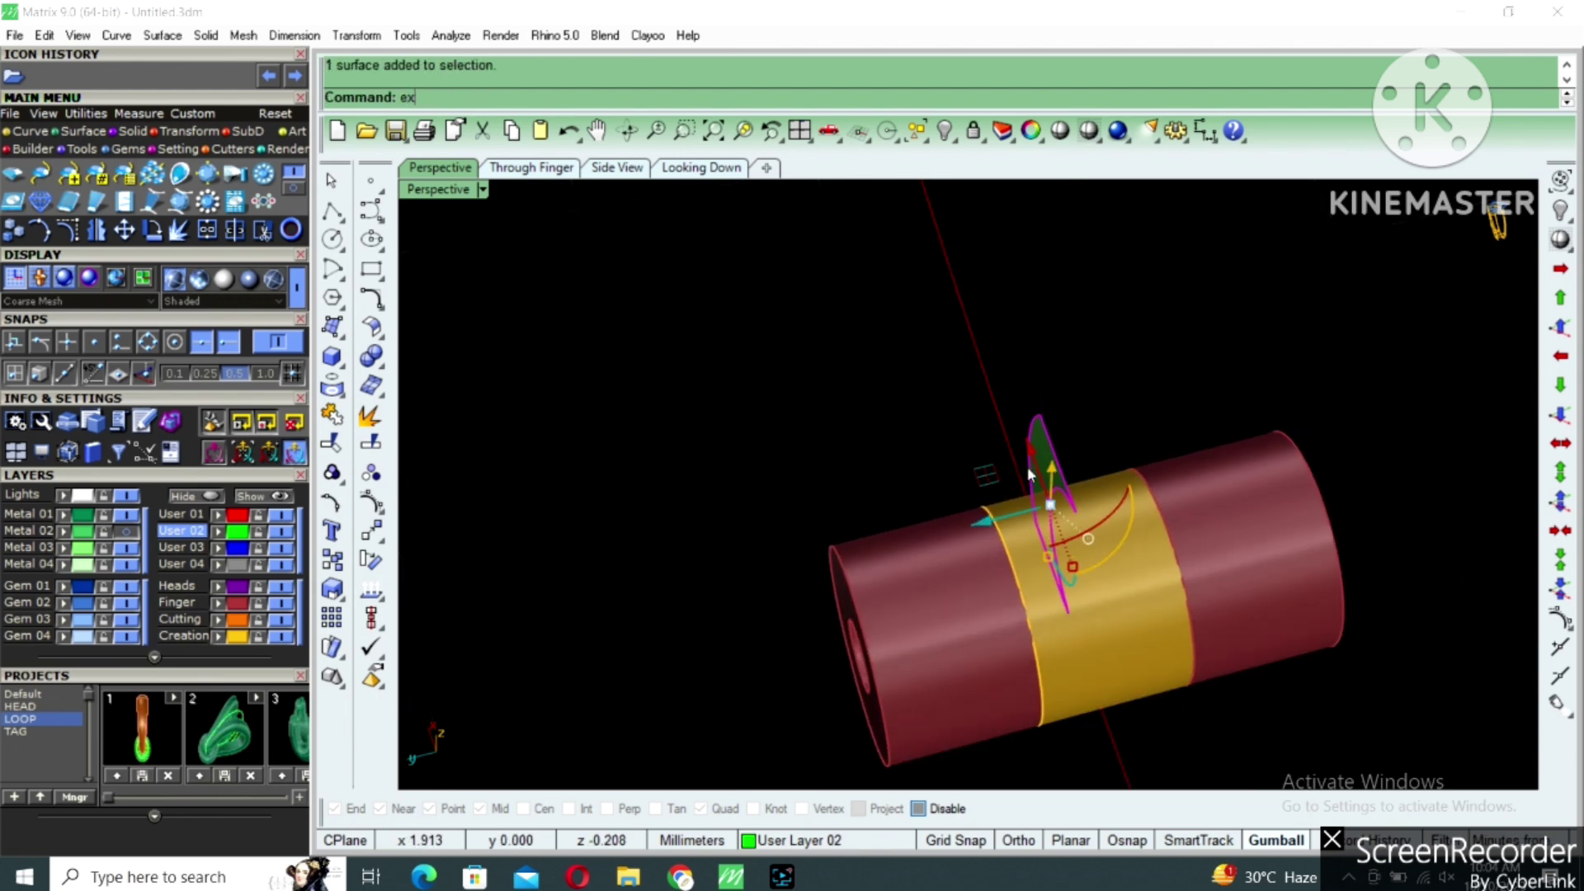
key(Return)
text(b)
key(Return)
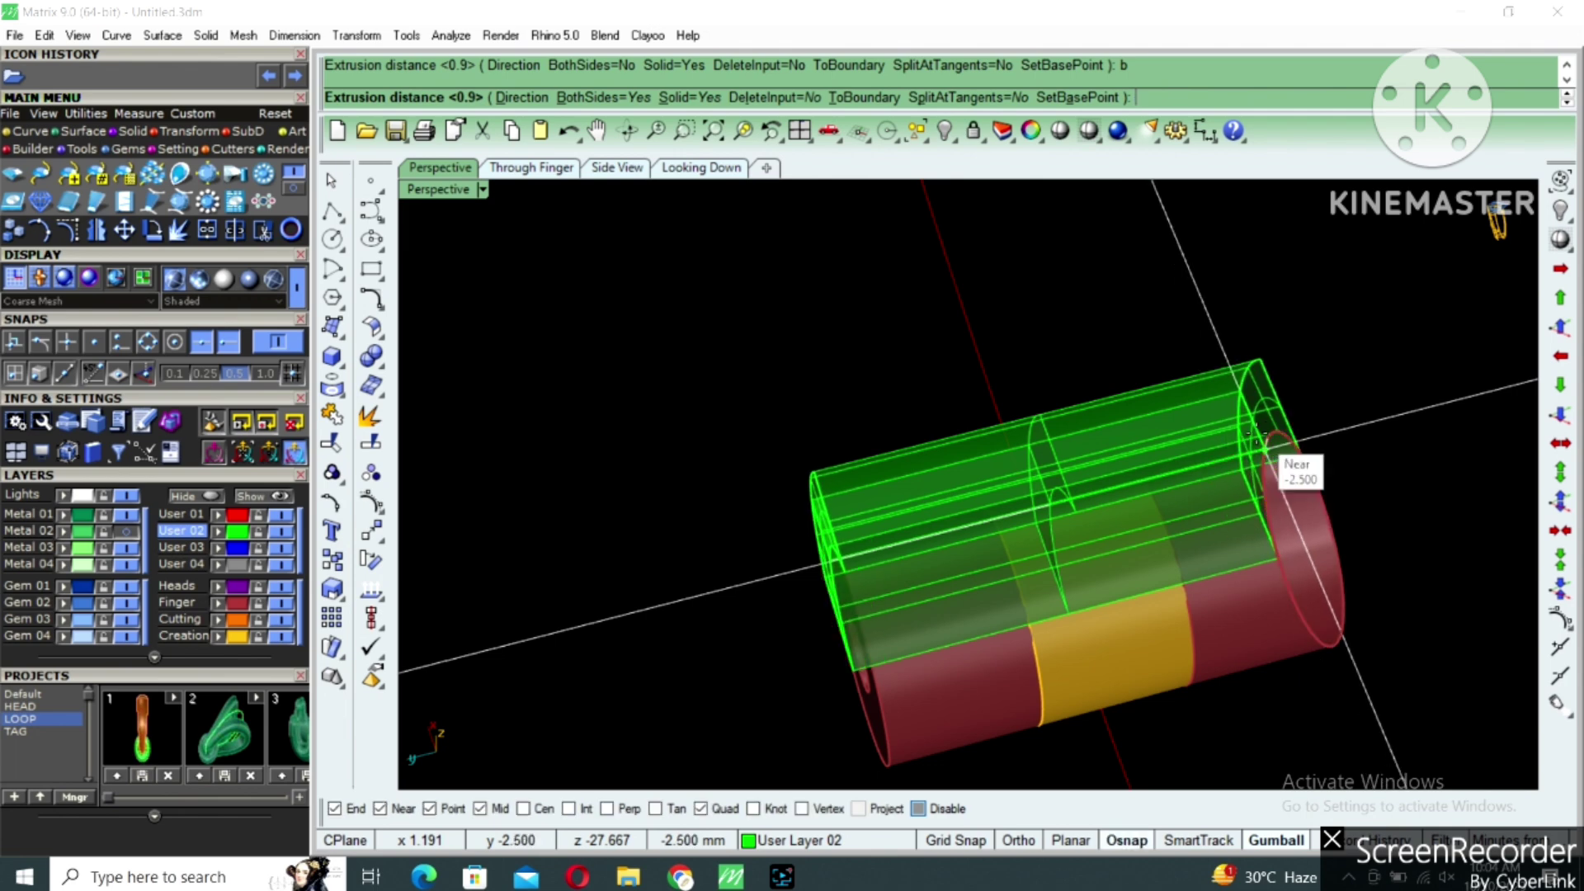
click(1220, 453)
scroll(1220, 453, down, 5)
key(Delete)
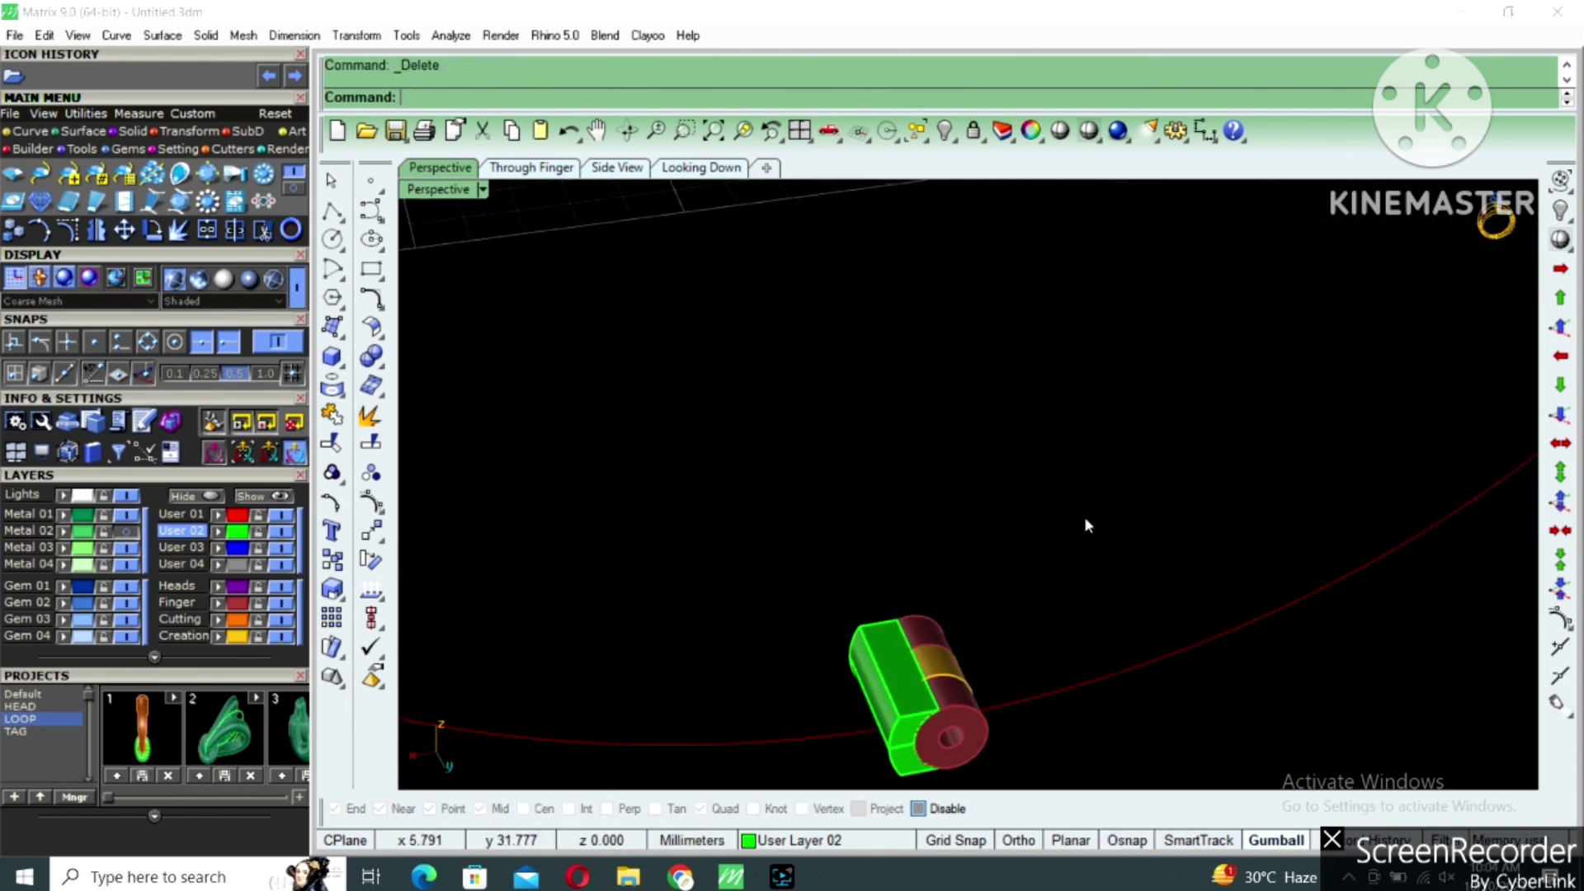
Mirror a copy of the green connector solid across the vertical plane through the origin to the opposite side of the hinge.
scroll(972, 617, up, 3)
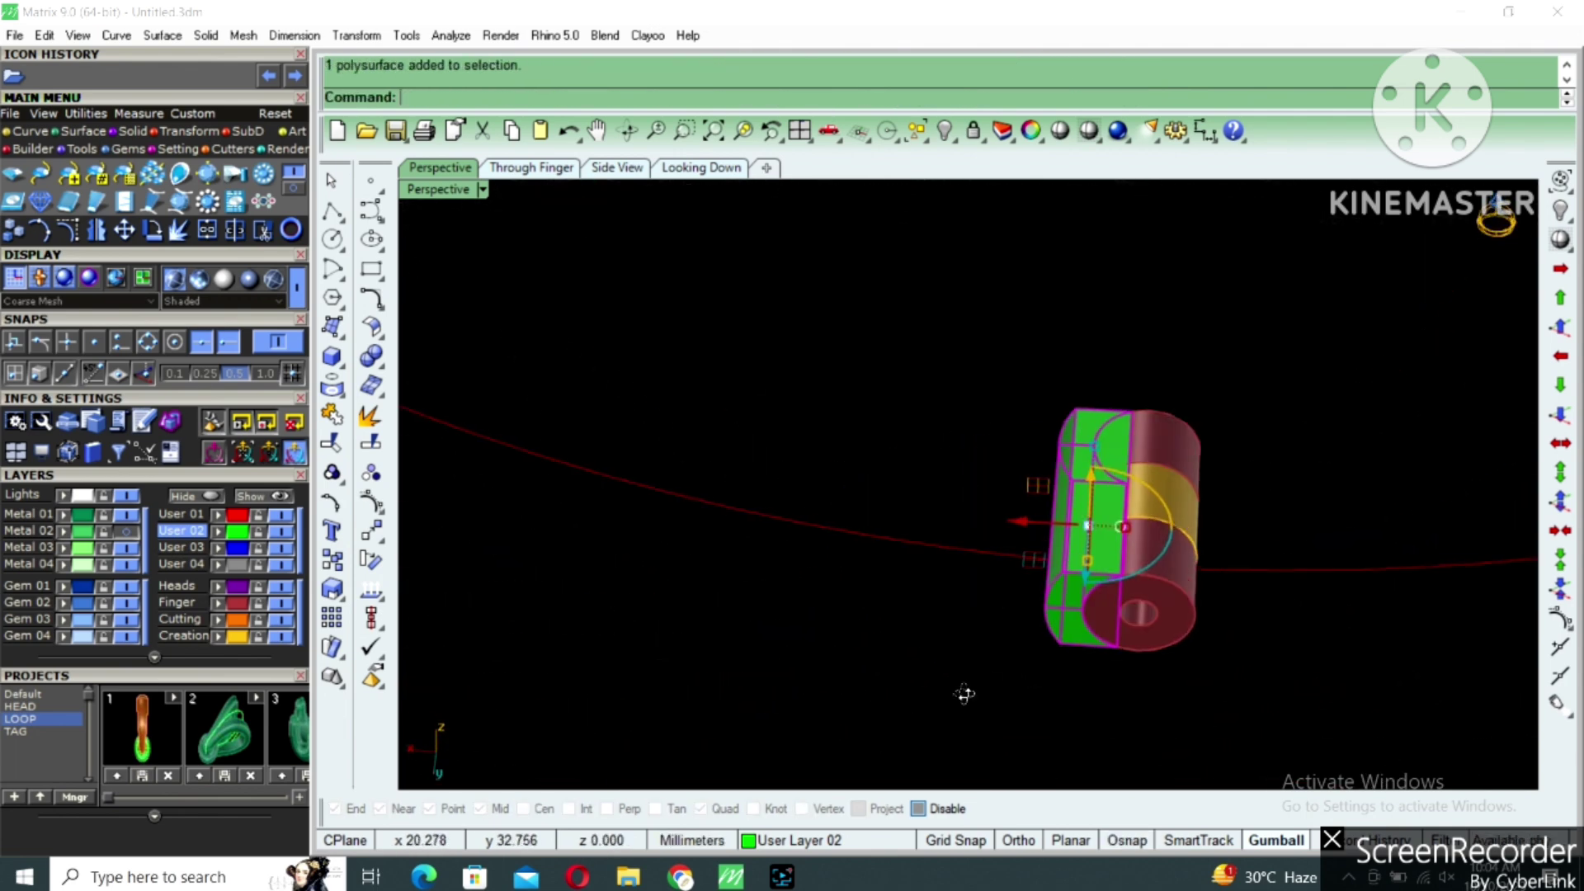
text(mirror)
key(Return)
text(0)
key(Return)
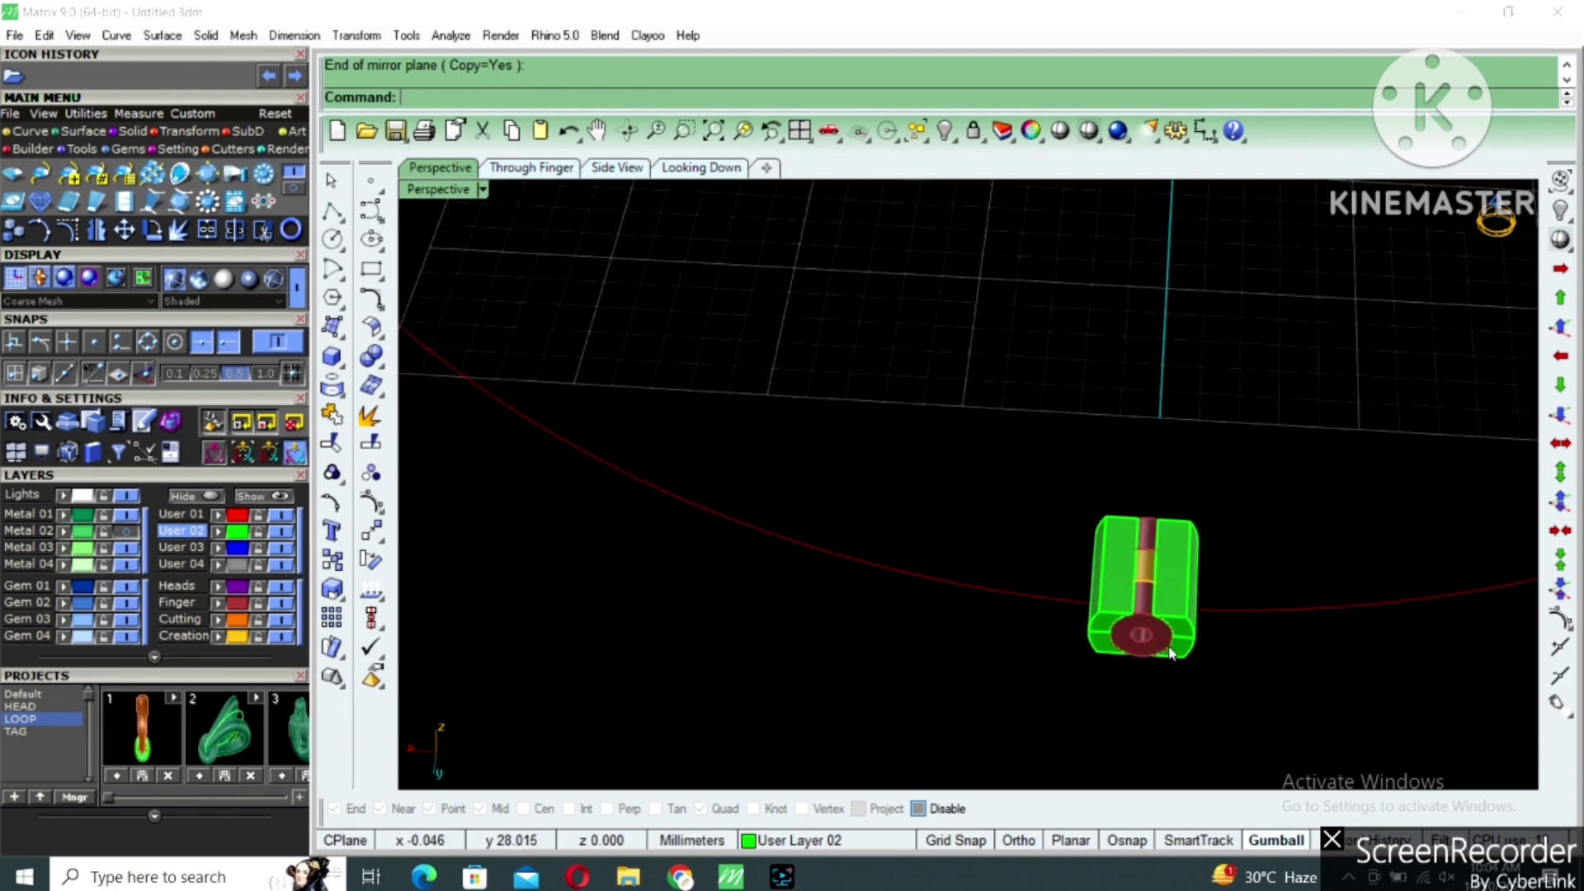
Show the hidden half band on the notched side that holds the middle hinge barrel.
right_drag(1031, 627, 1073, 602)
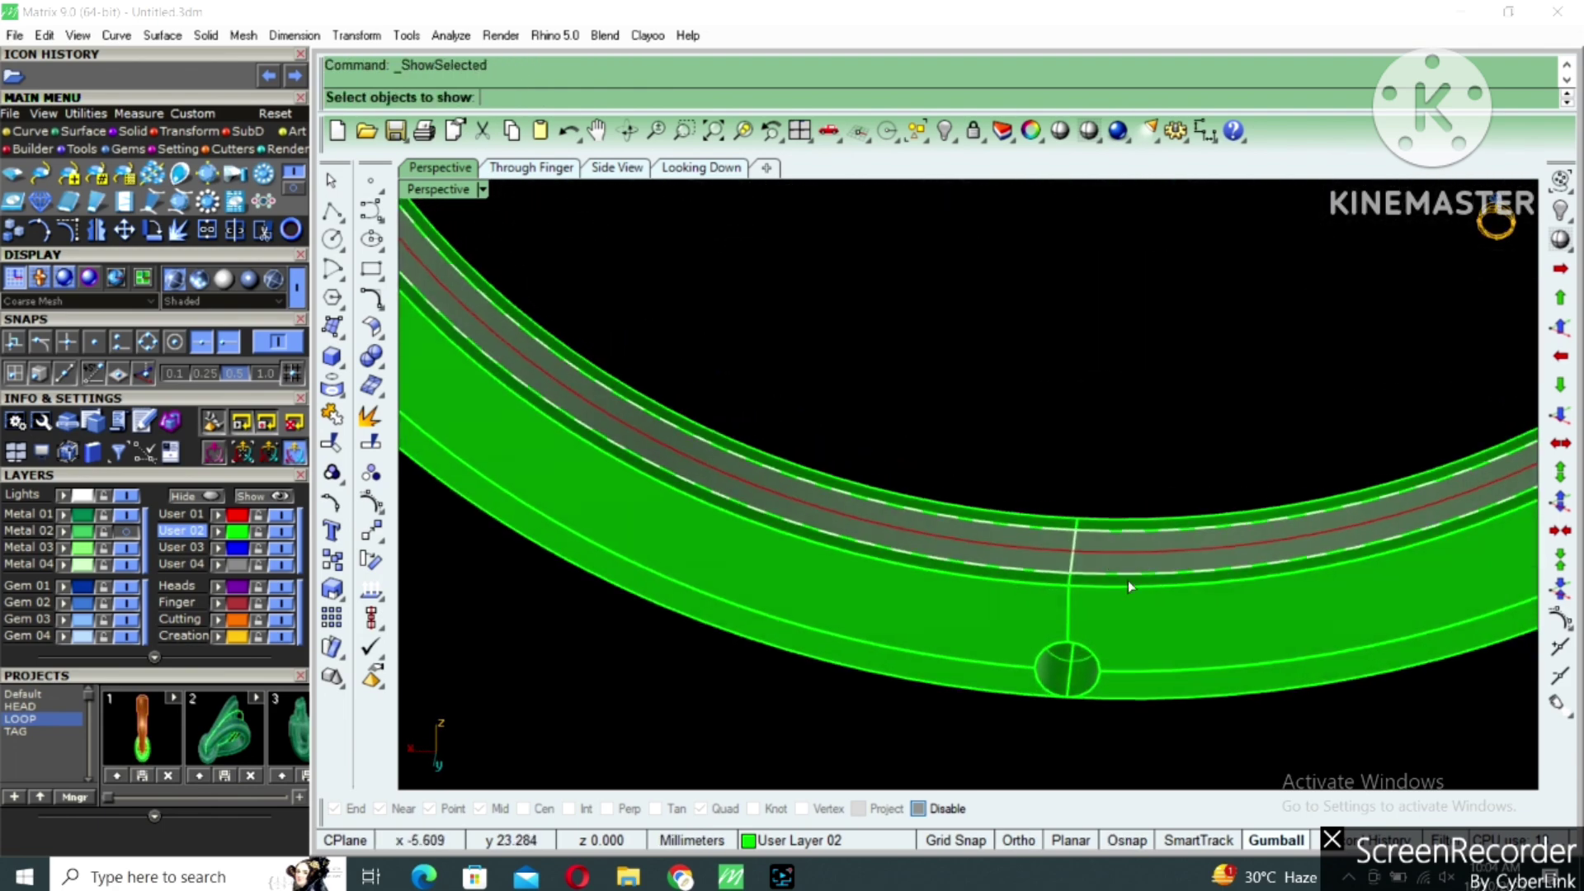
click(1131, 671)
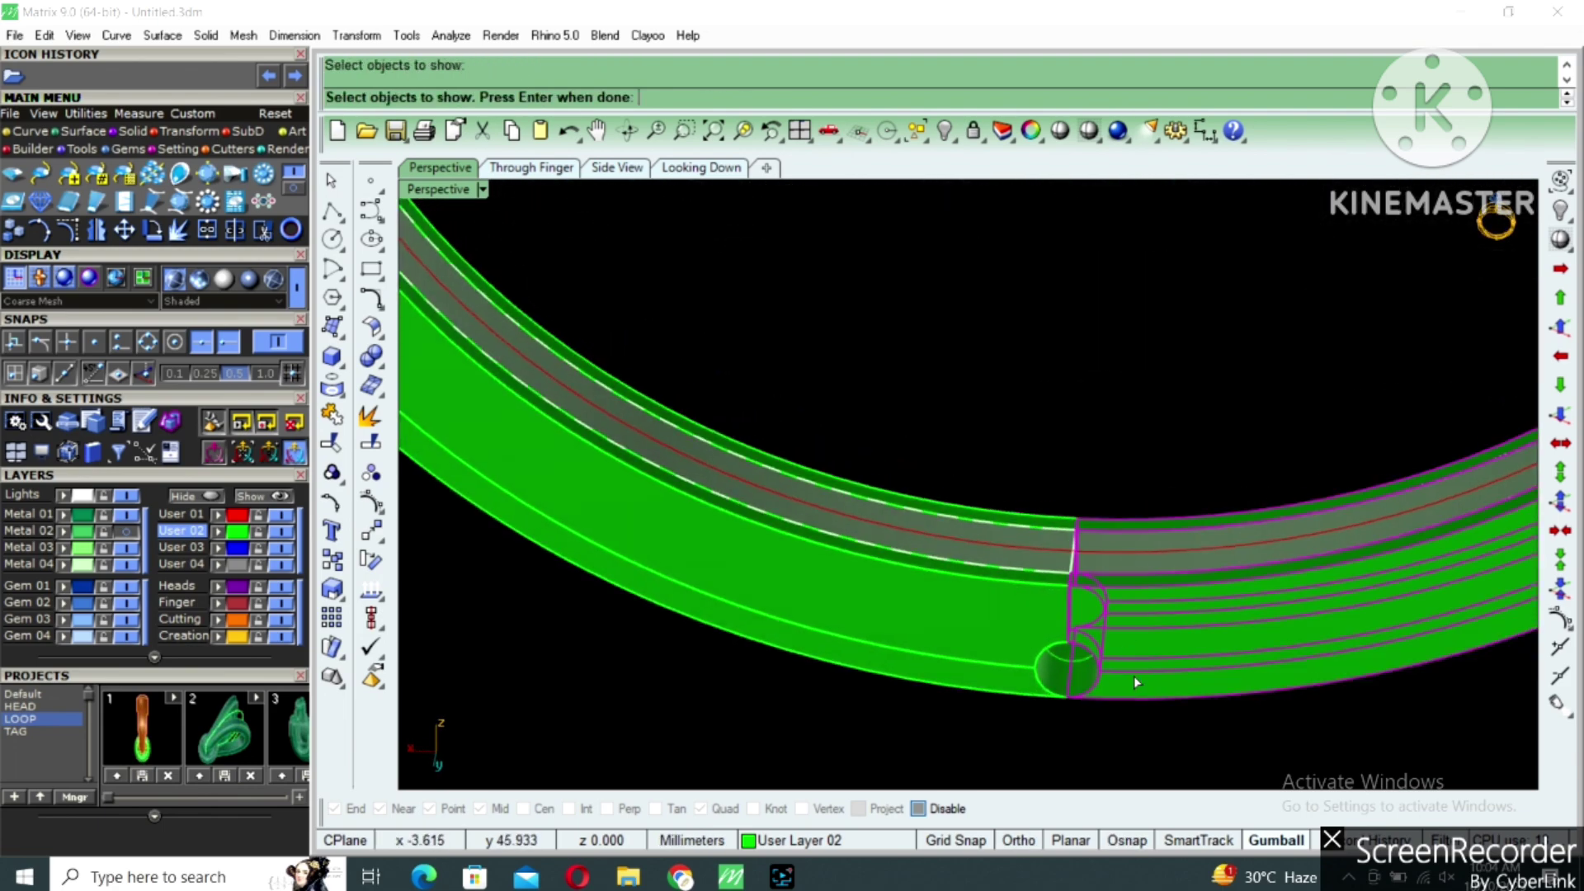
right_click(1131, 670)
mouse_move(1131, 671)
right_down()
mouse_move(1103, 623)
mouse_move(1192, 644)
mouse_move(1156, 672)
right_up()
shift+right_drag(1155, 672, 1043, 523)
scroll(1086, 564, up, 2)
Ungroup the three hinge cylinders so they can be selected separately.
click(1096, 572)
scroll(1043, 523, up, 2)
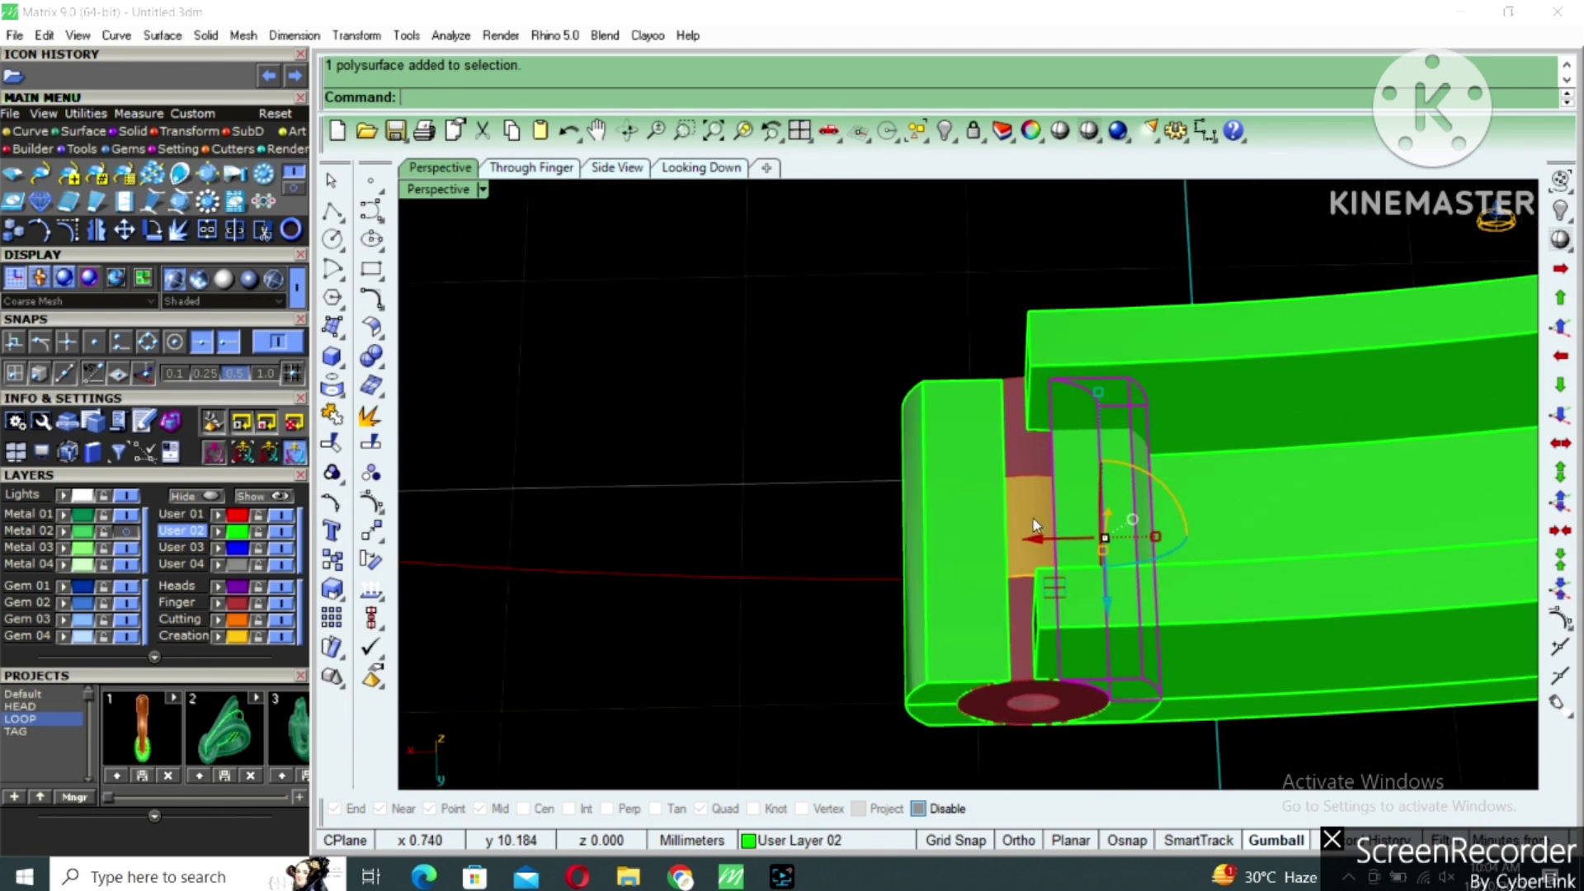
click(1010, 502)
click(1008, 502)
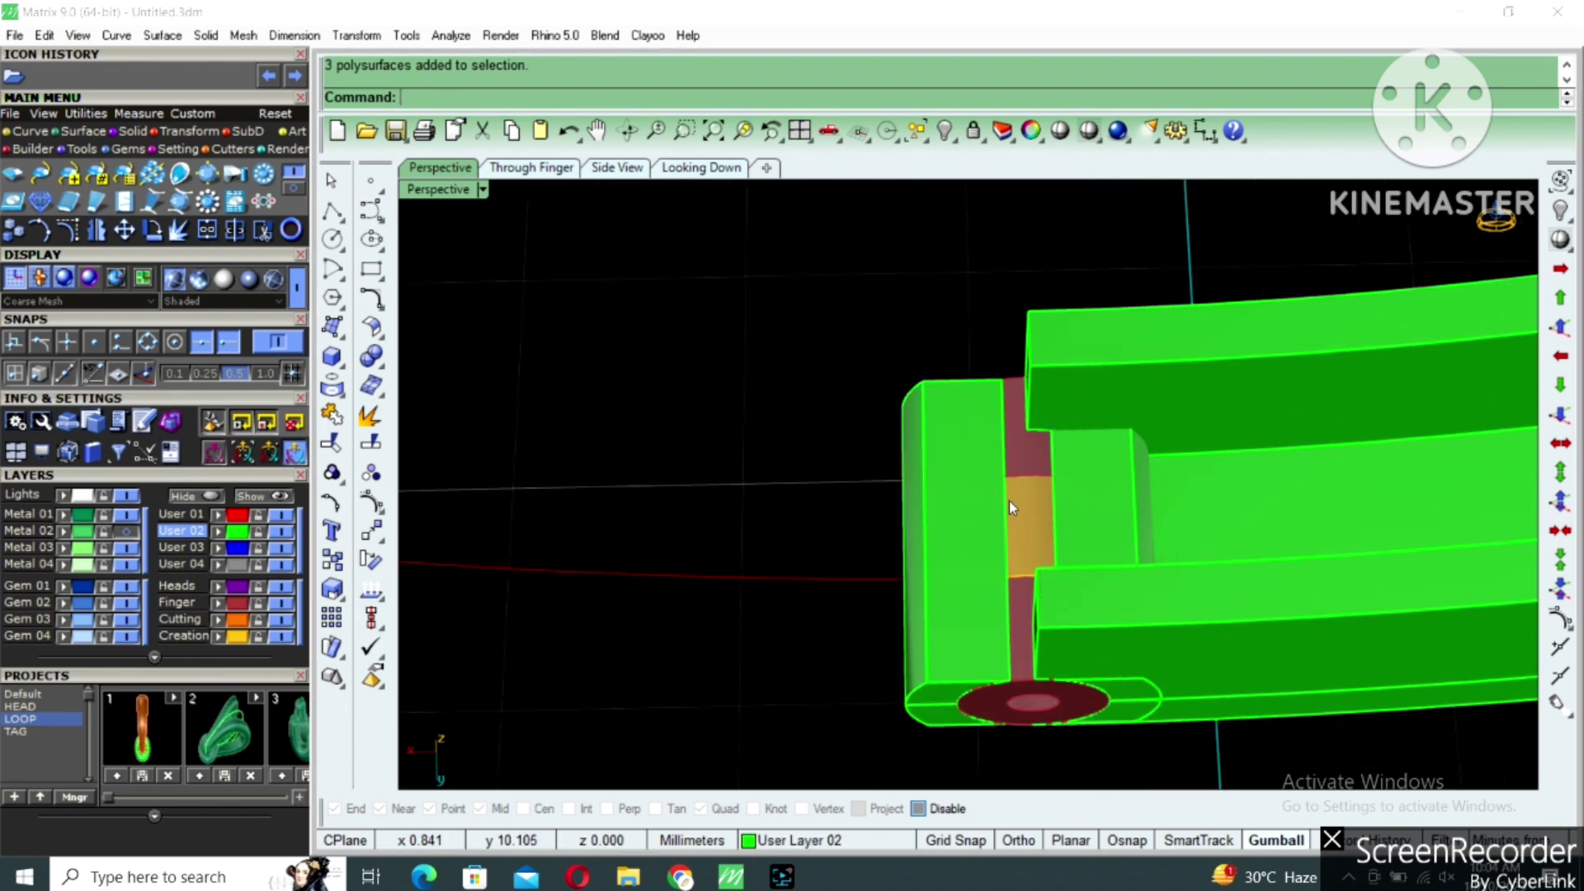
key(ctrl+shift+g)
Assign the middle hinge barrel, its adjoining connector pieces and the visible half band to the Cutting layer.
click(1025, 507)
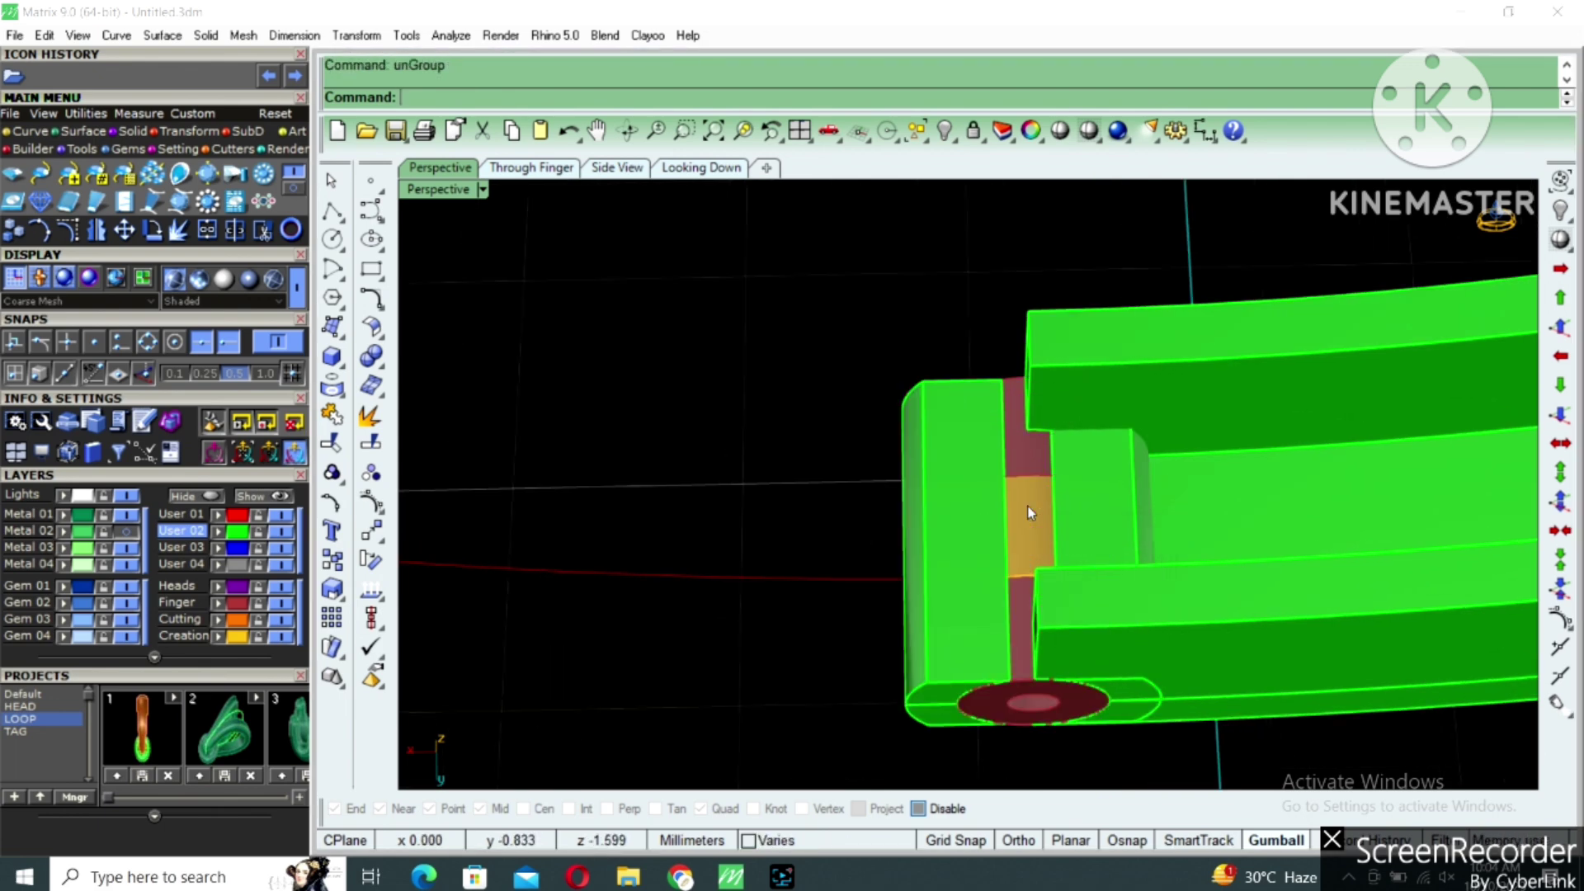
shift+click(1143, 415)
scroll(1146, 503, down, 4)
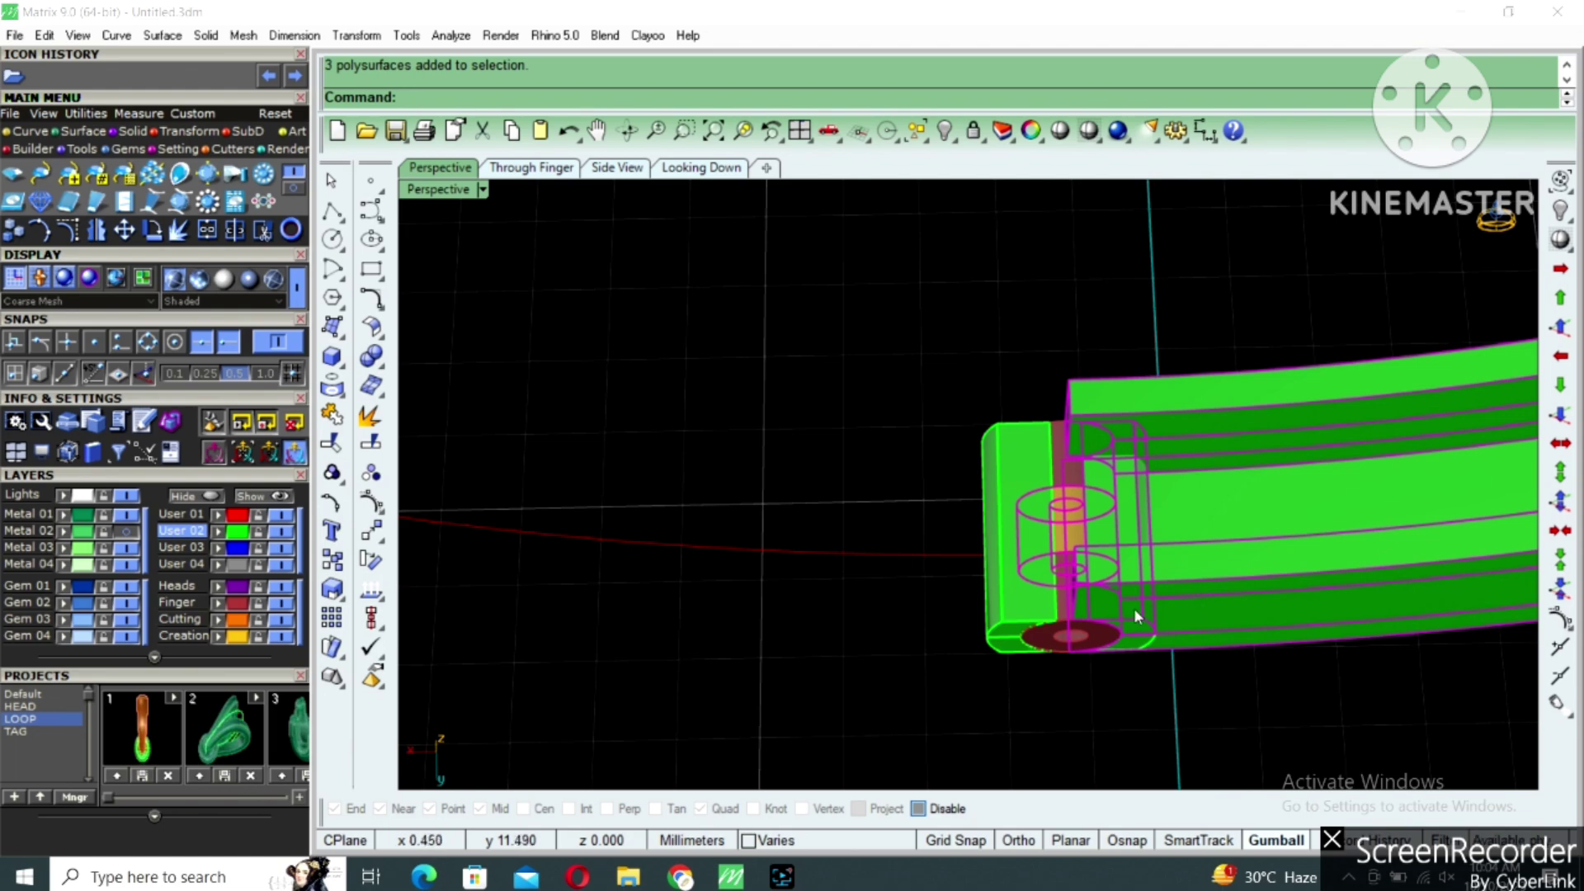
scroll(1135, 609, down, 3)
mouse_move(1170, 613)
right_down()
mouse_move(1108, 551)
mouse_move(1077, 708)
mouse_move(1089, 645)
mouse_move(1161, 586)
right_up()
shift+click(1094, 645)
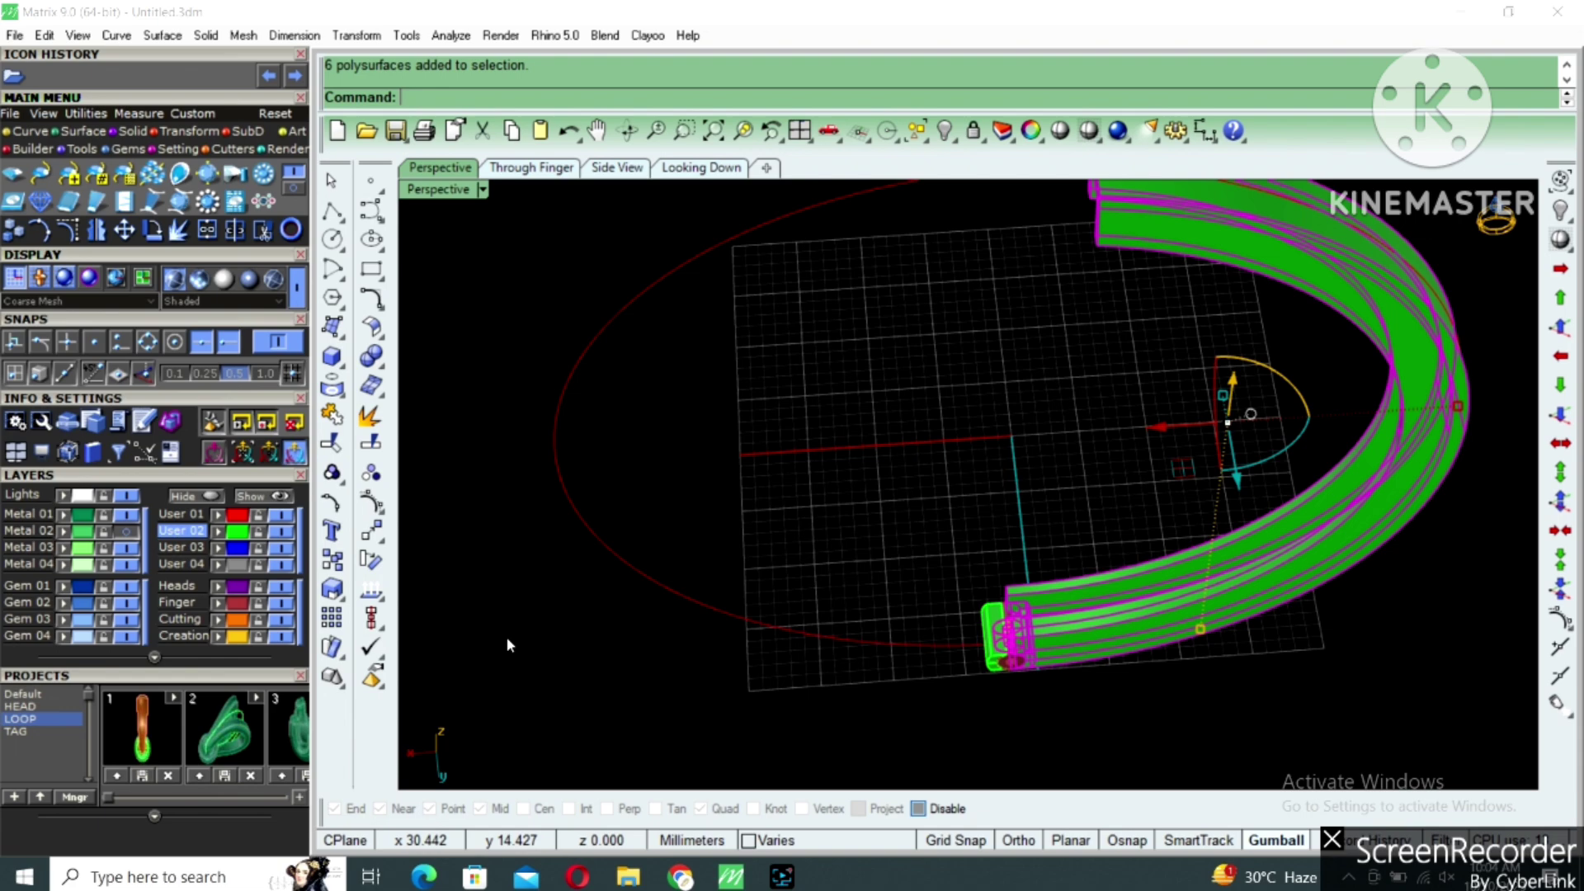
click(217, 620)
Assign the two outer hinge barrels and the other connector piece to the User 02 layer.
scroll(973, 606, up, 5)
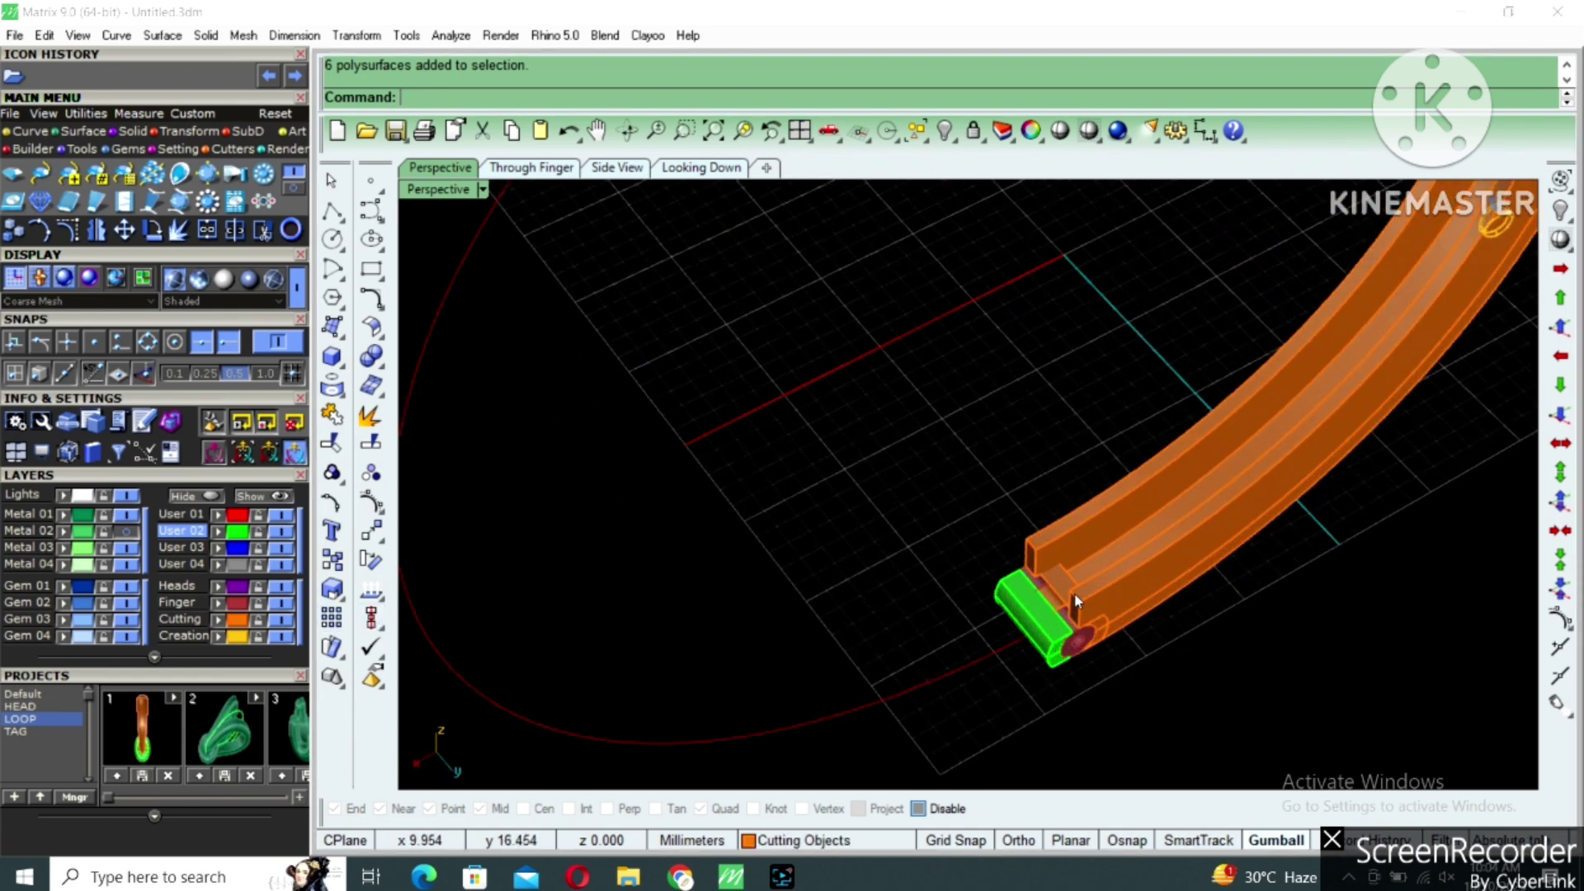
right_drag(973, 607, 920, 482)
drag(885, 452, 1224, 791)
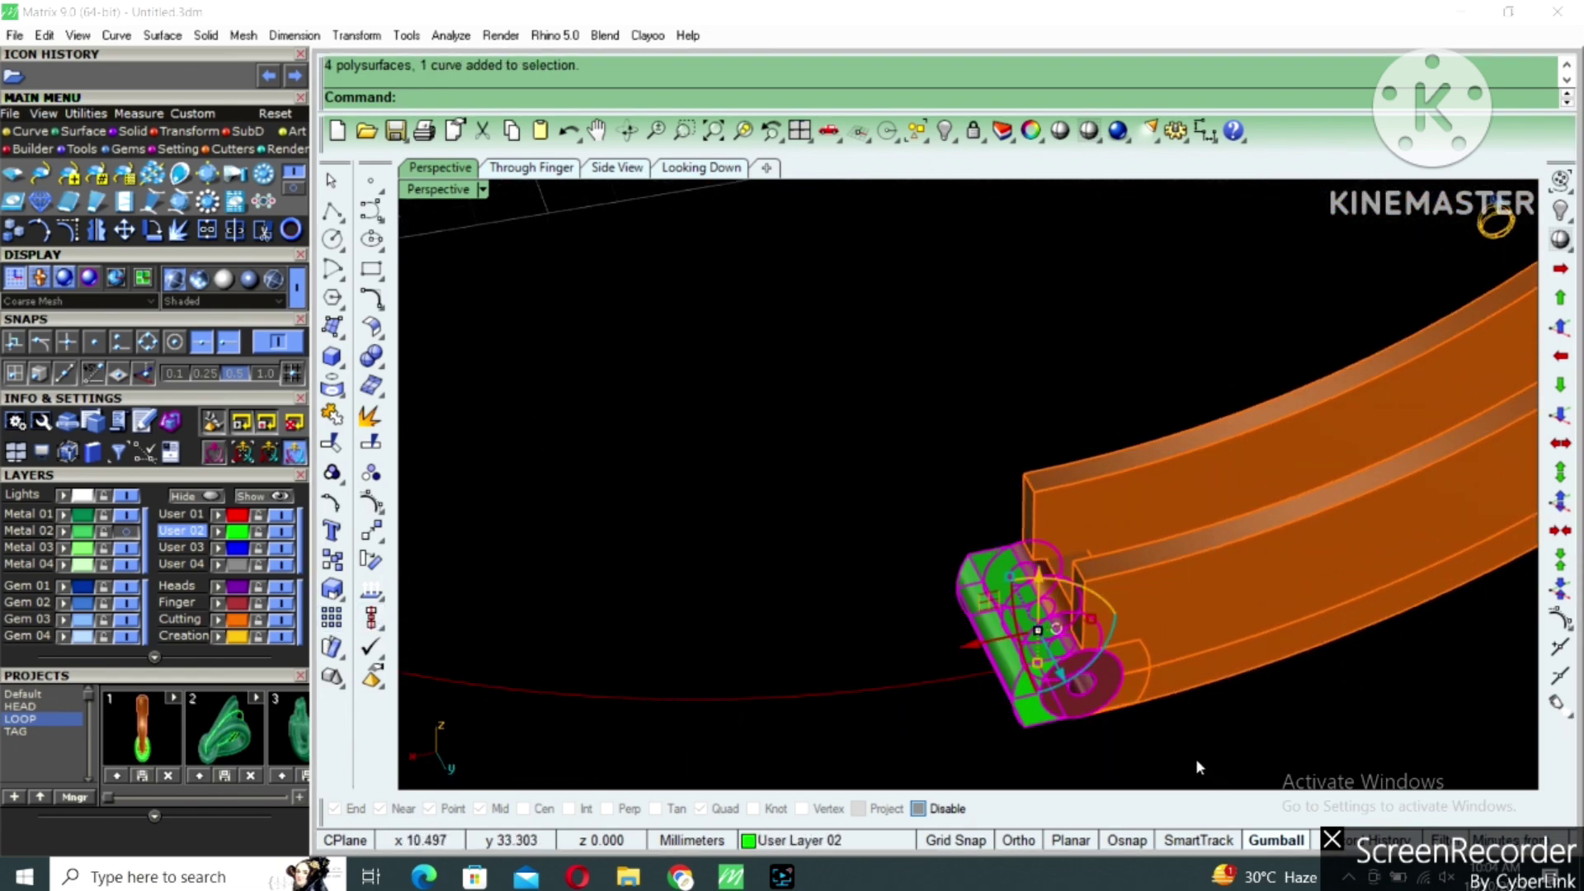
click(219, 532)
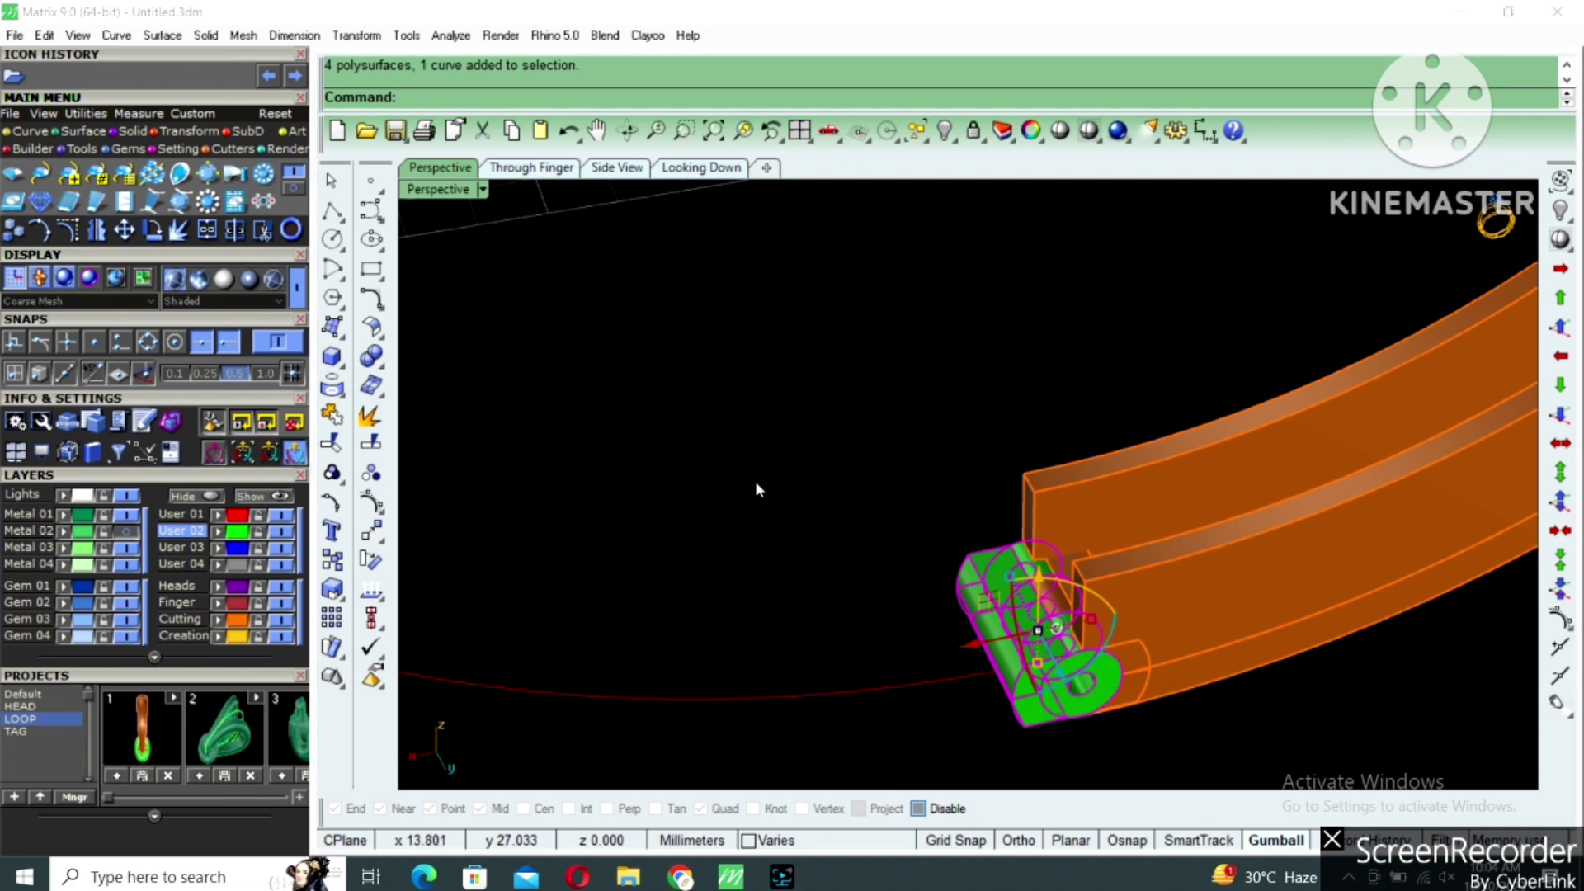
click(761, 478)
Select the green hinge parts and show the hidden green half band beside them.
right_drag(763, 479, 834, 466)
scroll(976, 591, up, 1)
drag(813, 442, 1075, 722)
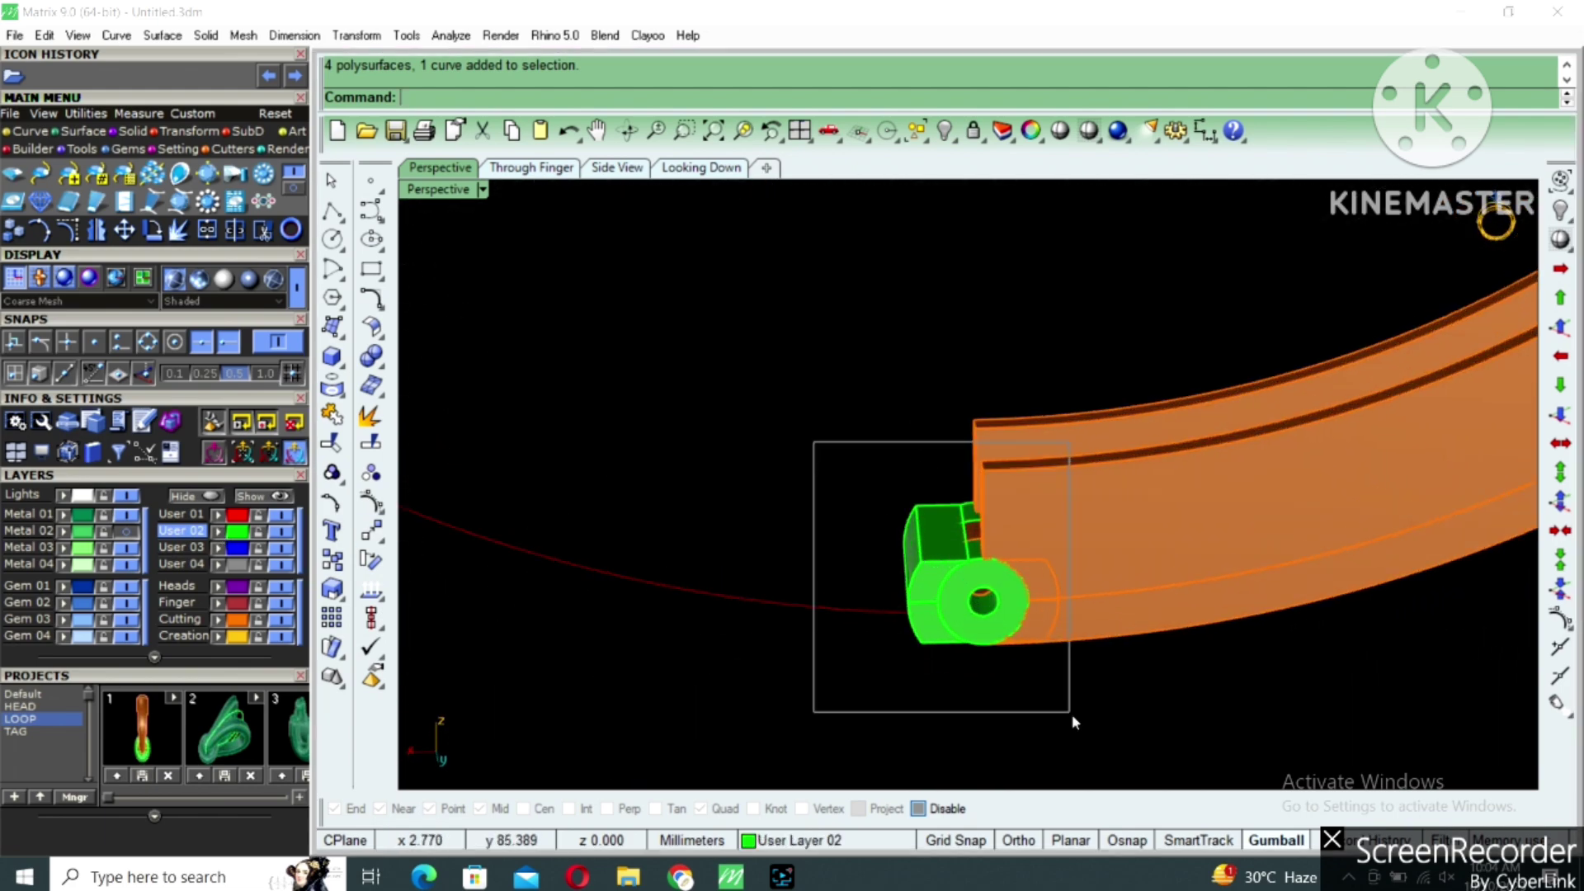
text(ss)
key(Return)
click(899, 553)
key(Return)
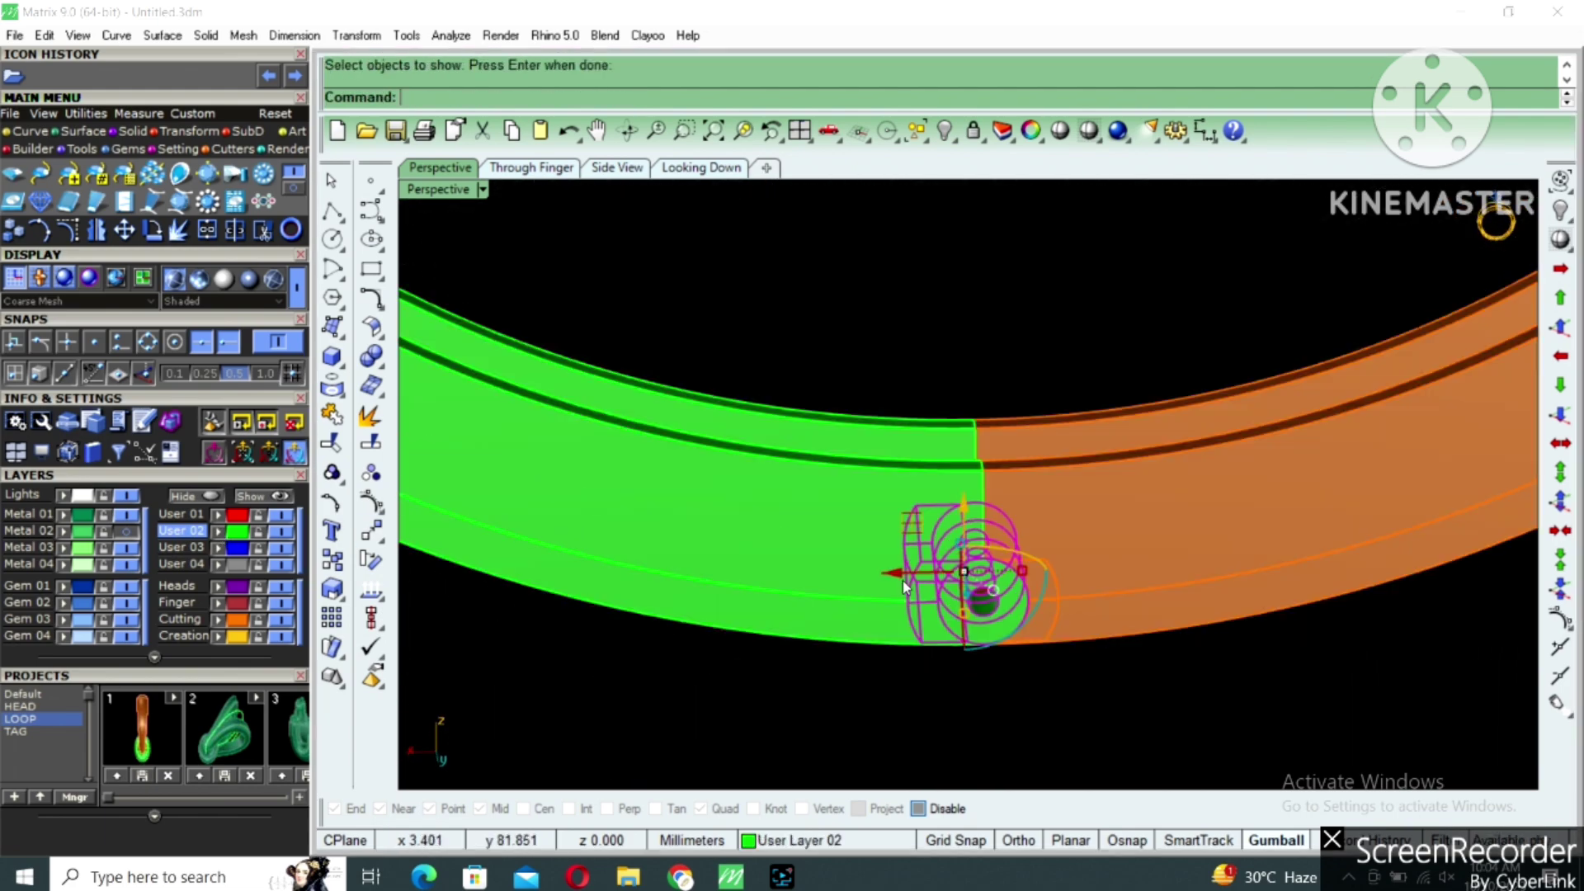
Group the green half band with the green hinge parts.
shift+click(895, 543)
scroll(912, 600, down, 4)
right_drag(920, 600, 896, 538)
key(ctrl+g)
key(Escape)
Show the hidden larger circle around the hinge.
text(ss)
key(Return)
scroll(903, 590, up, 1)
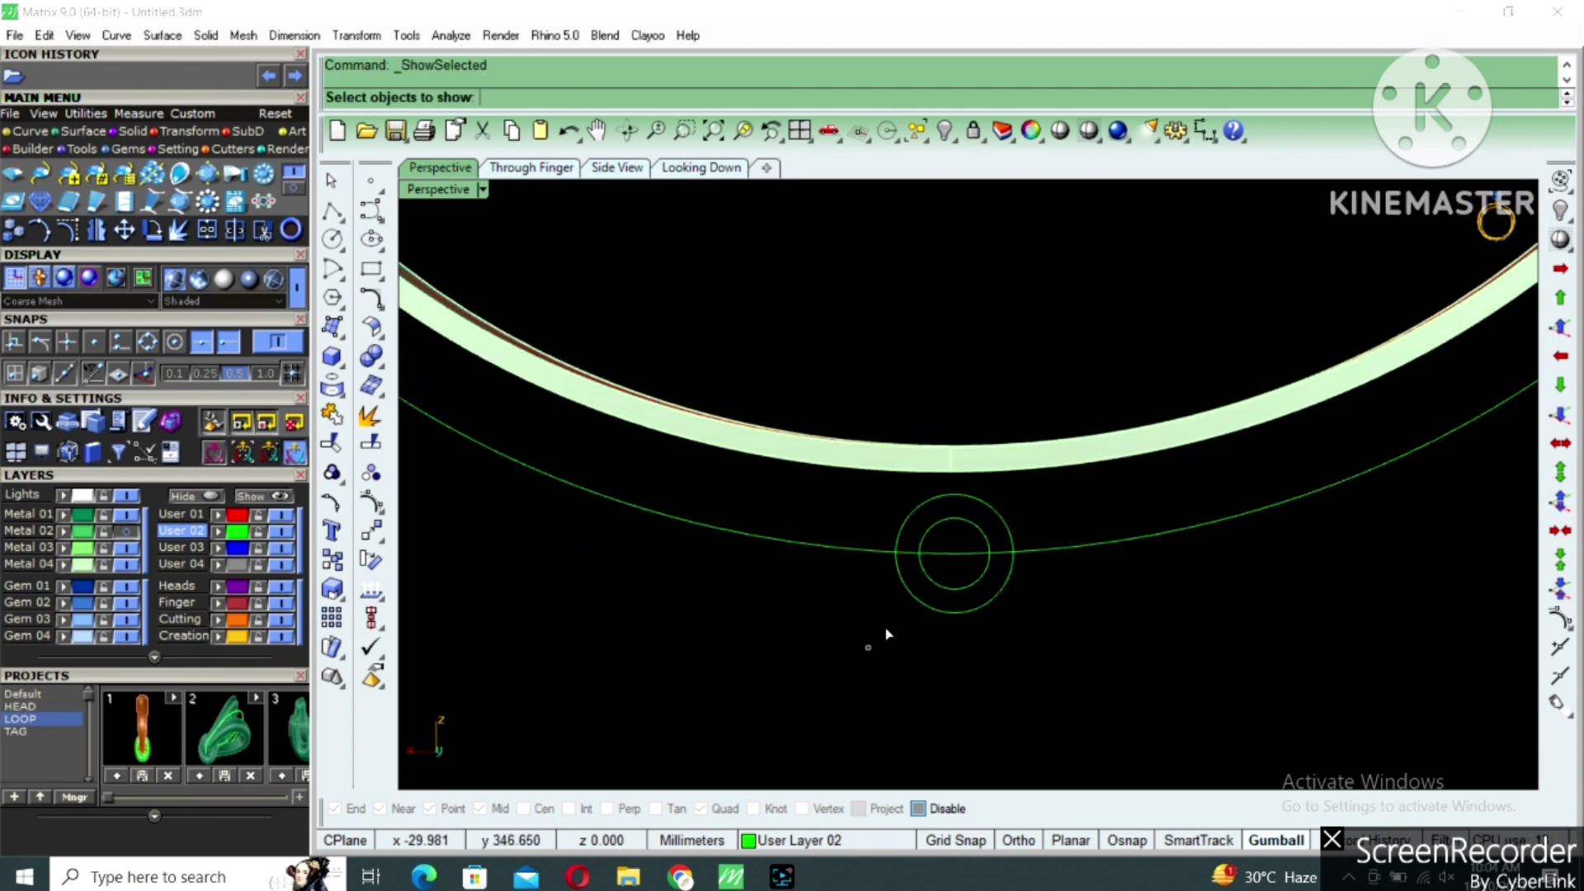
click(963, 612)
key(Return)
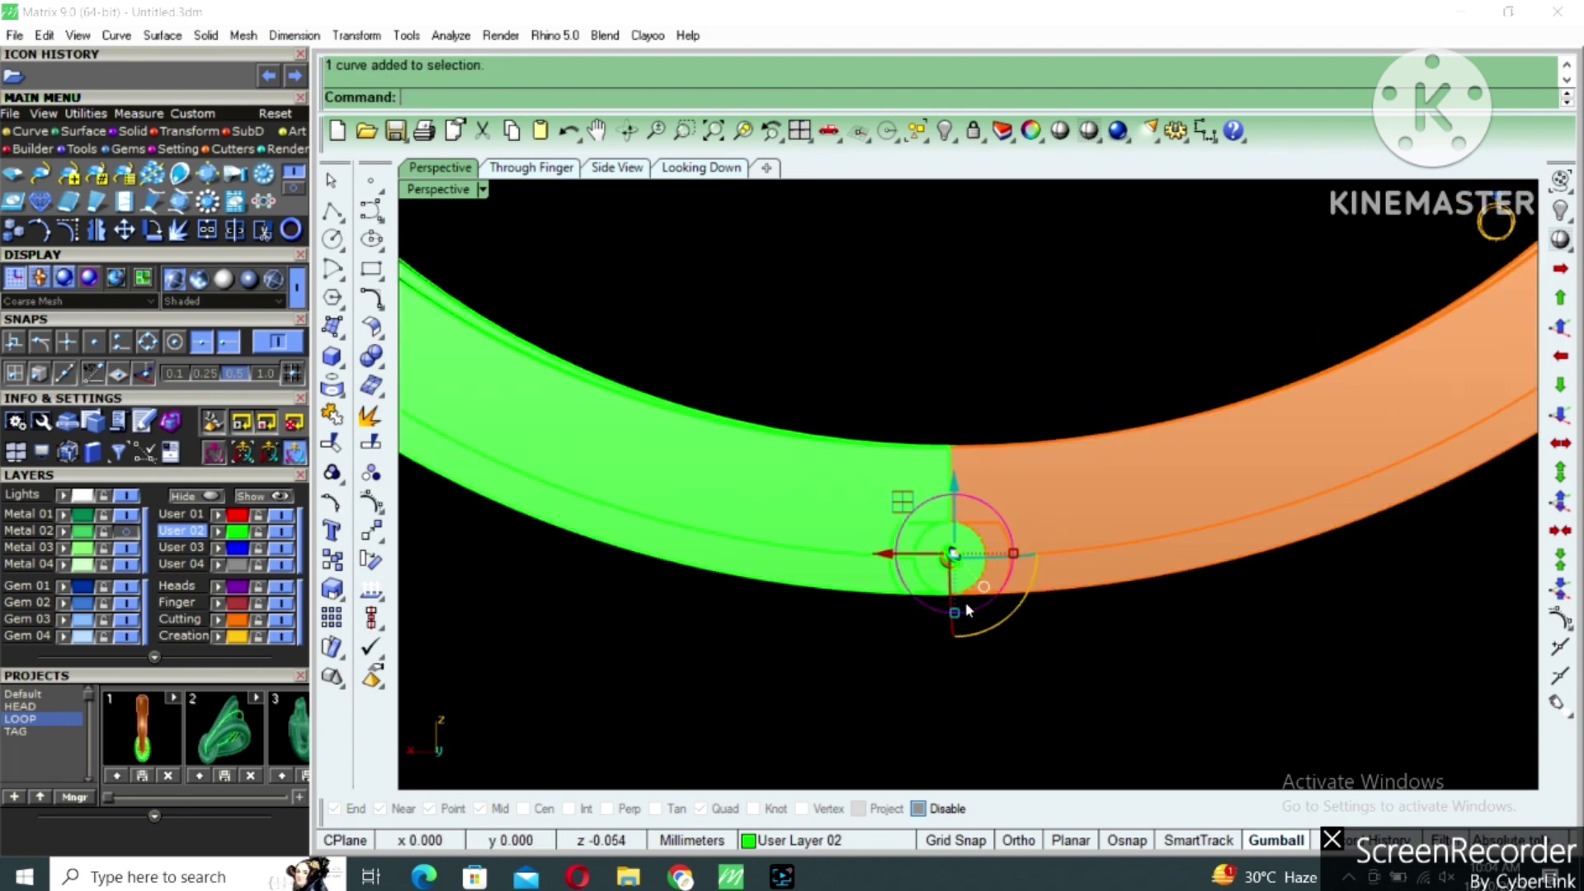
Mark the area centroid of the larger hinge circle with a point.
double_click(448, 194)
right_drag(722, 687, 736, 649)
key(F6)
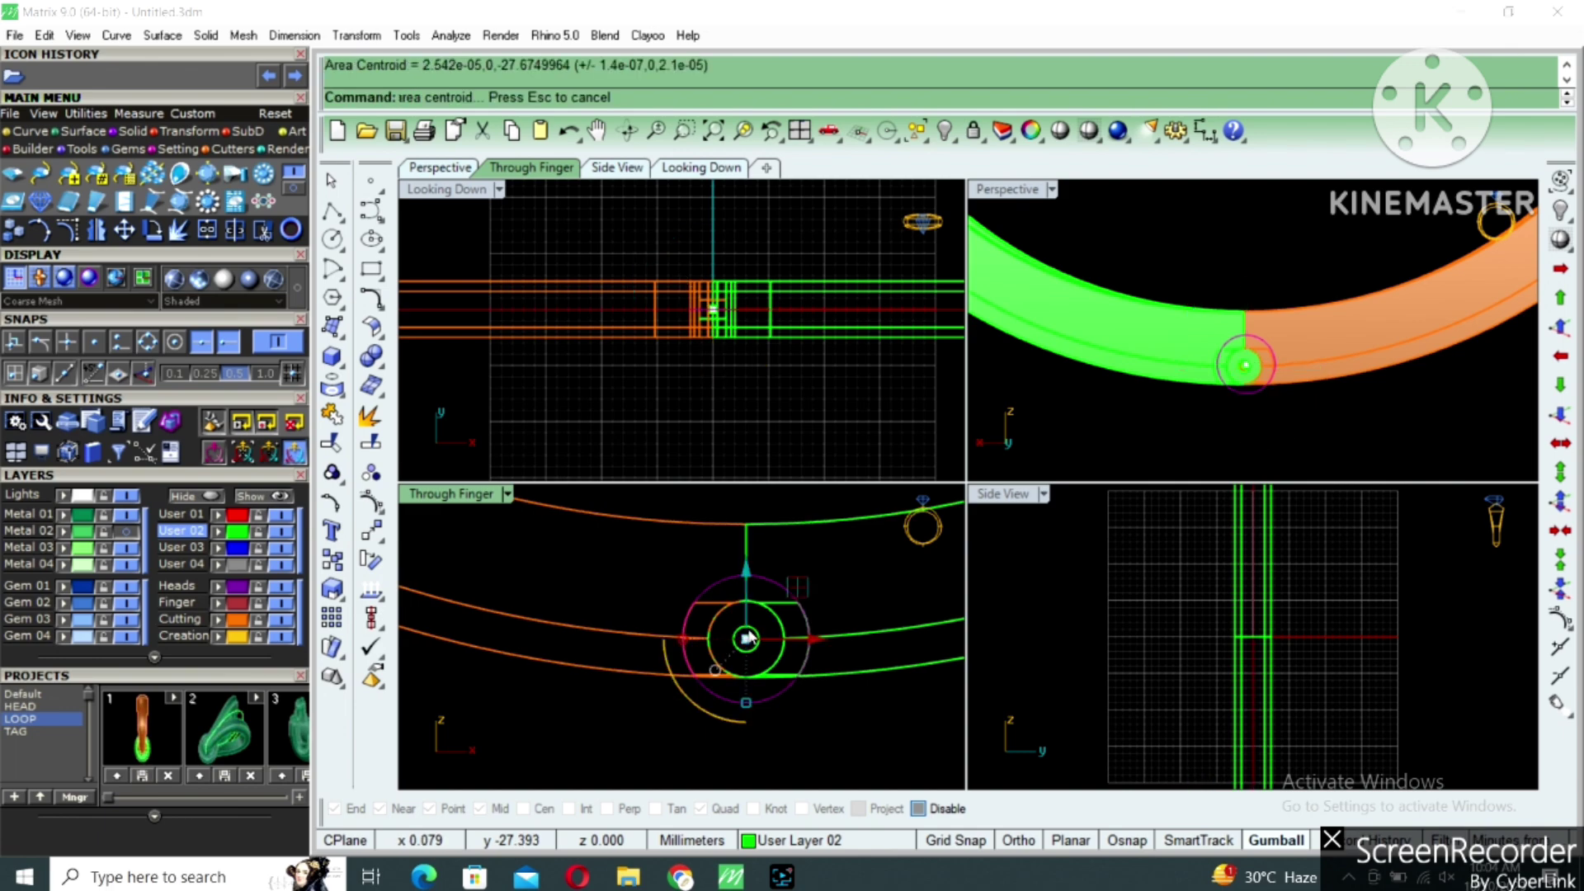
Show the two hidden T-shaped bar end blocks of the bangle in the maximized Perspective view.
double_click(1013, 191)
scroll(1110, 540, down, 5)
right_drag(1164, 374, 1165, 494)
text(ss)
key(Return)
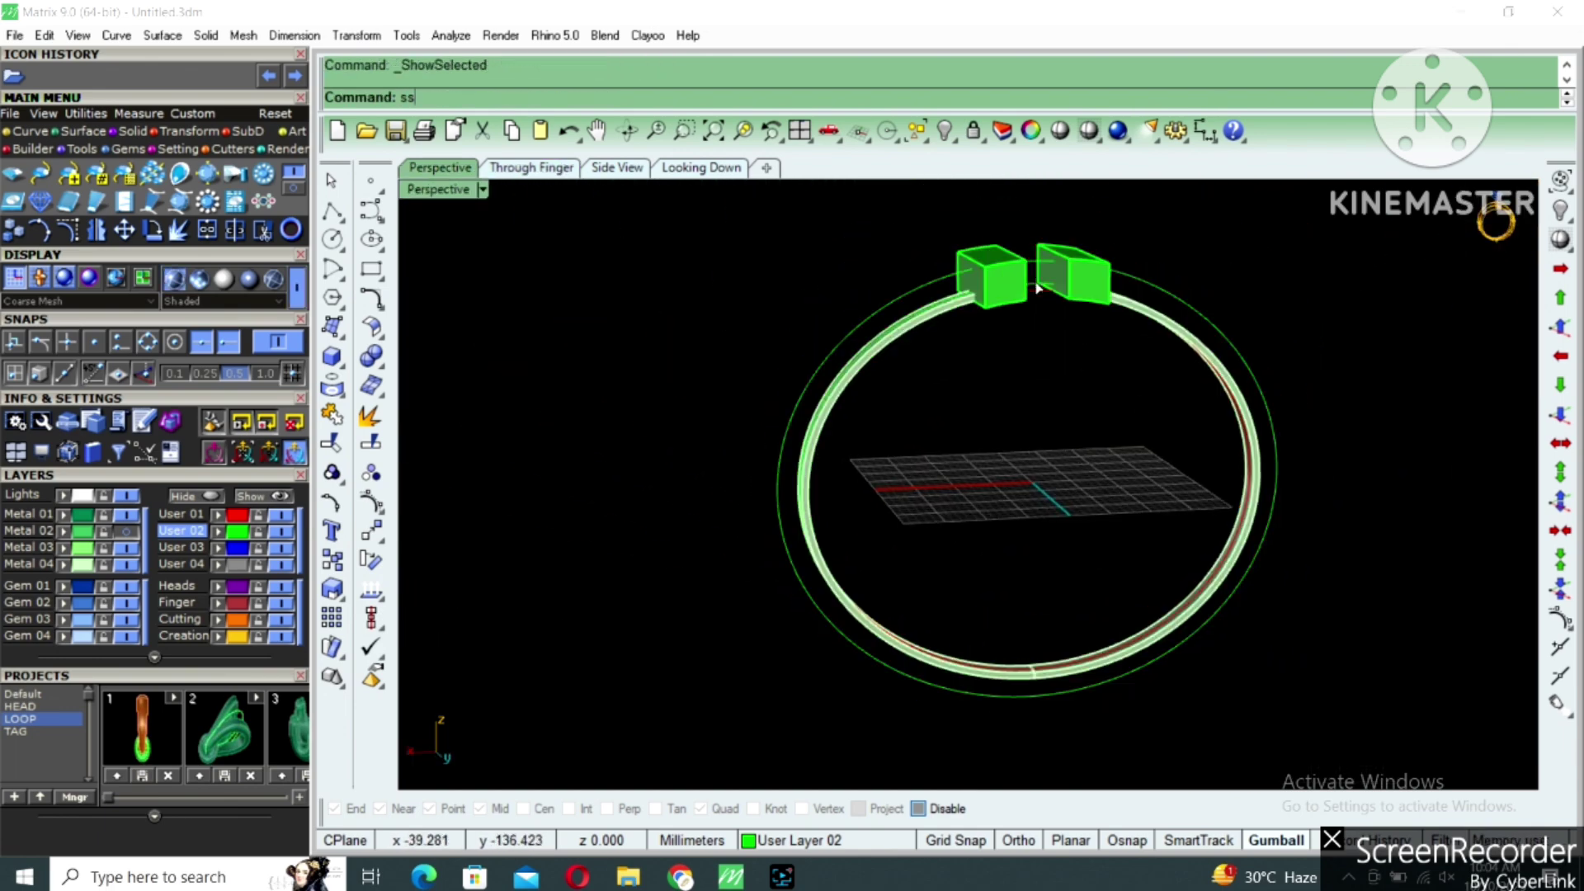
scroll(1037, 287, up, 4)
click(1091, 270)
click(967, 309)
key(Return)
Assign the bar end block of the orange half band to the Cutting layer.
scroll(1075, 313, down, 2)
right_drag(1123, 338, 1097, 363)
scroll(1038, 283, up, 3)
click(1020, 322)
scroll(1020, 322, down, 3)
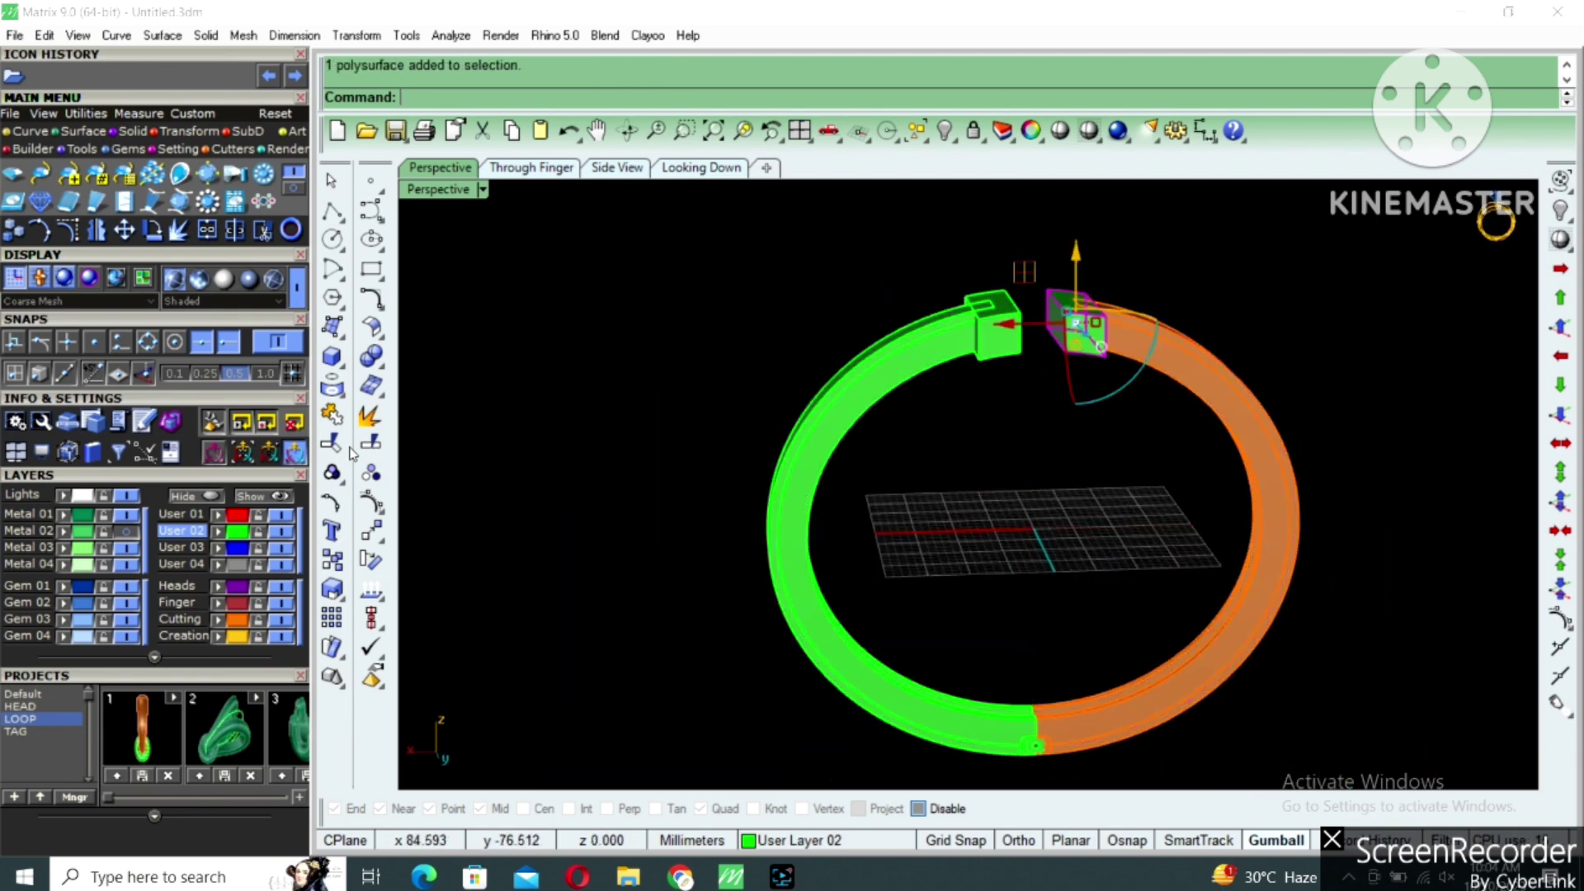
Group the green half band and its hinge parts with the green bar end block.
click(1015, 337)
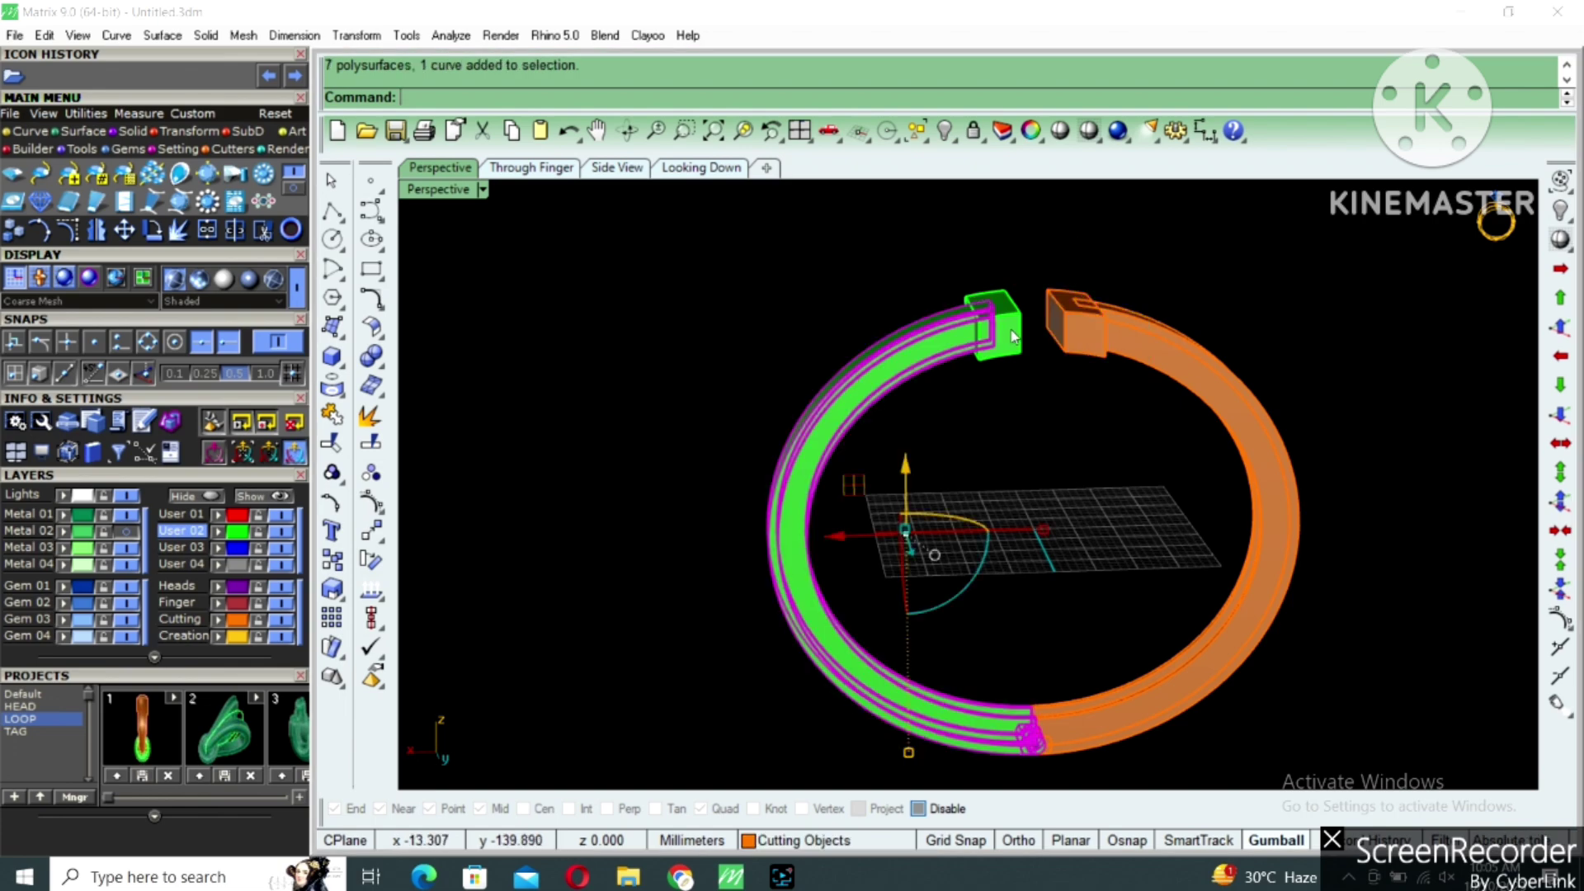
key(ctrl+g)
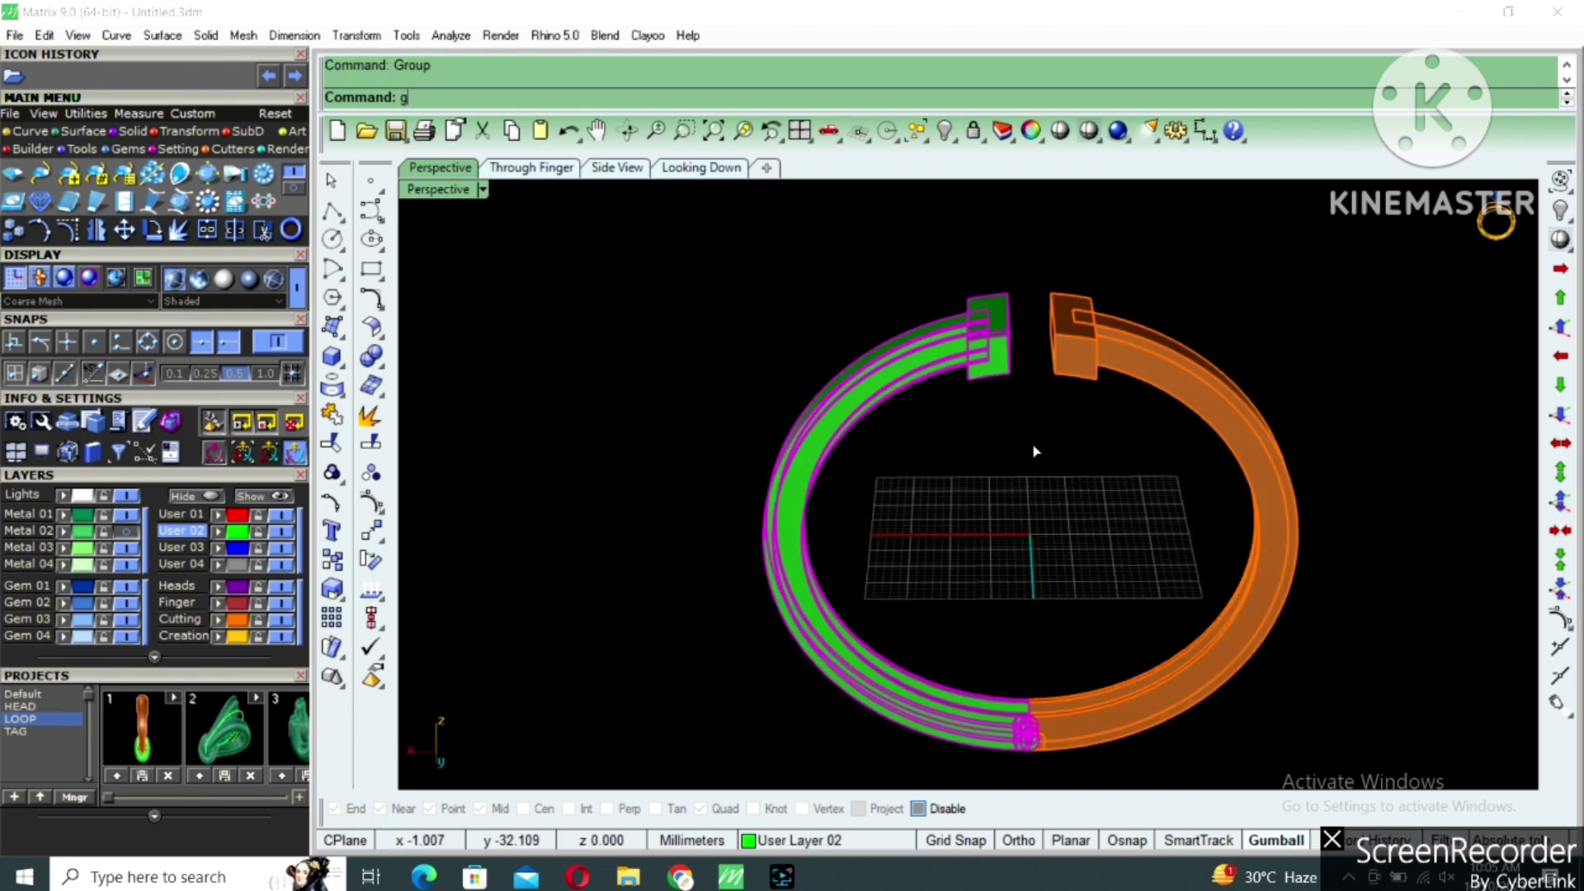
click(1059, 440)
Group the orange half band and its hinge parts with the orange bar end block.
right_drag(1120, 496, 1158, 440)
shift+click(1214, 387)
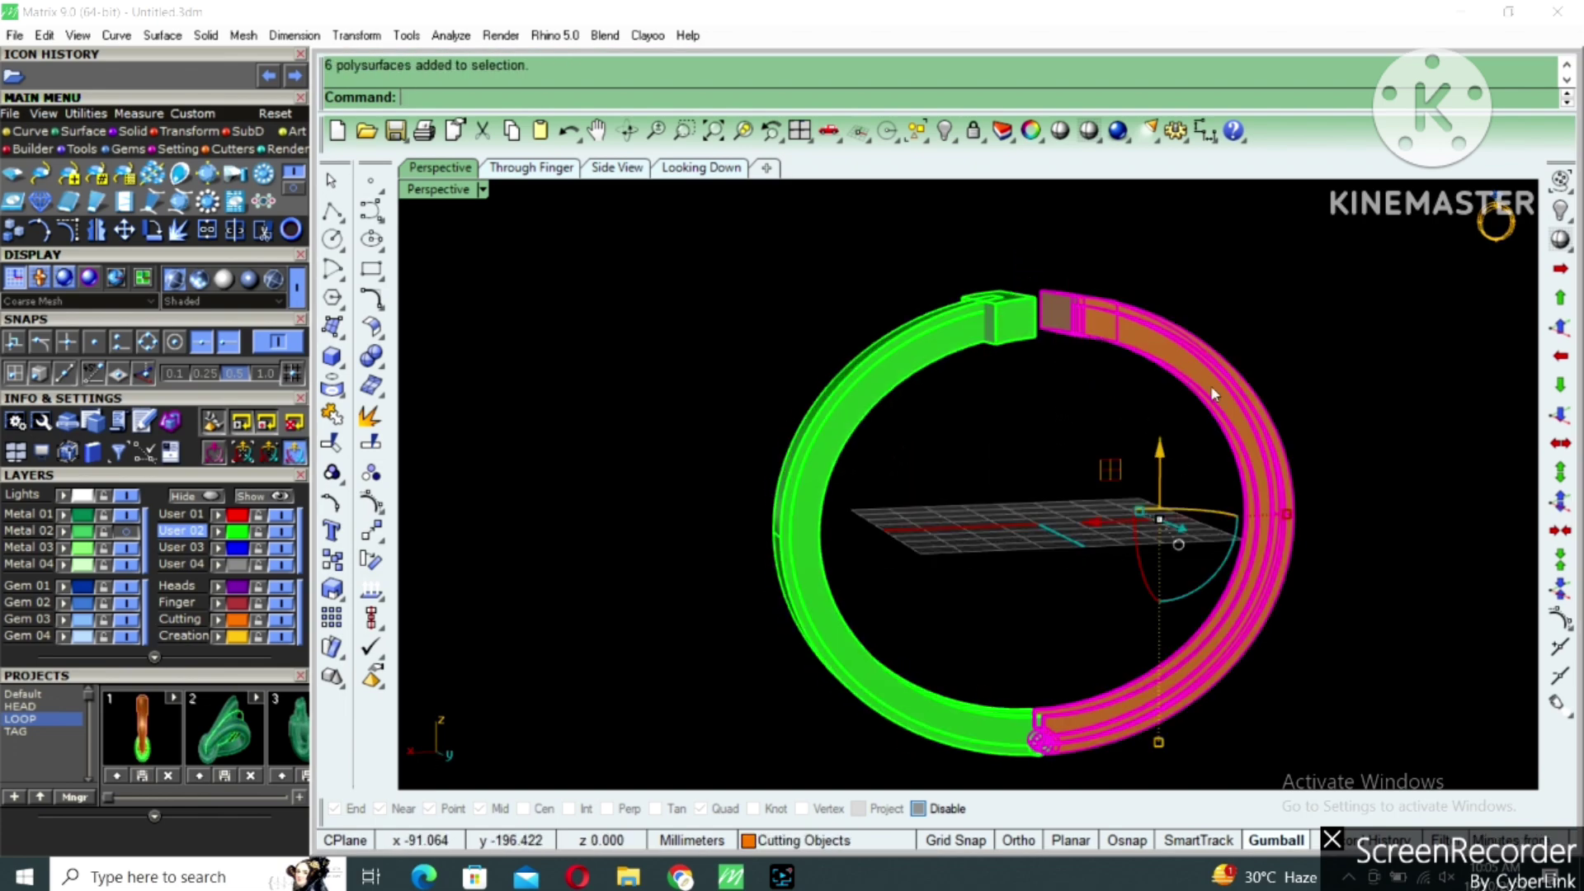
right_drag(1213, 388, 1226, 421)
key(ctrl+g)
Show the hidden inner strips that run along the inside of both half bands.
right_drag(1179, 572, 1149, 621)
scroll(1114, 702, up, 2)
click(1115, 720)
click(1115, 690)
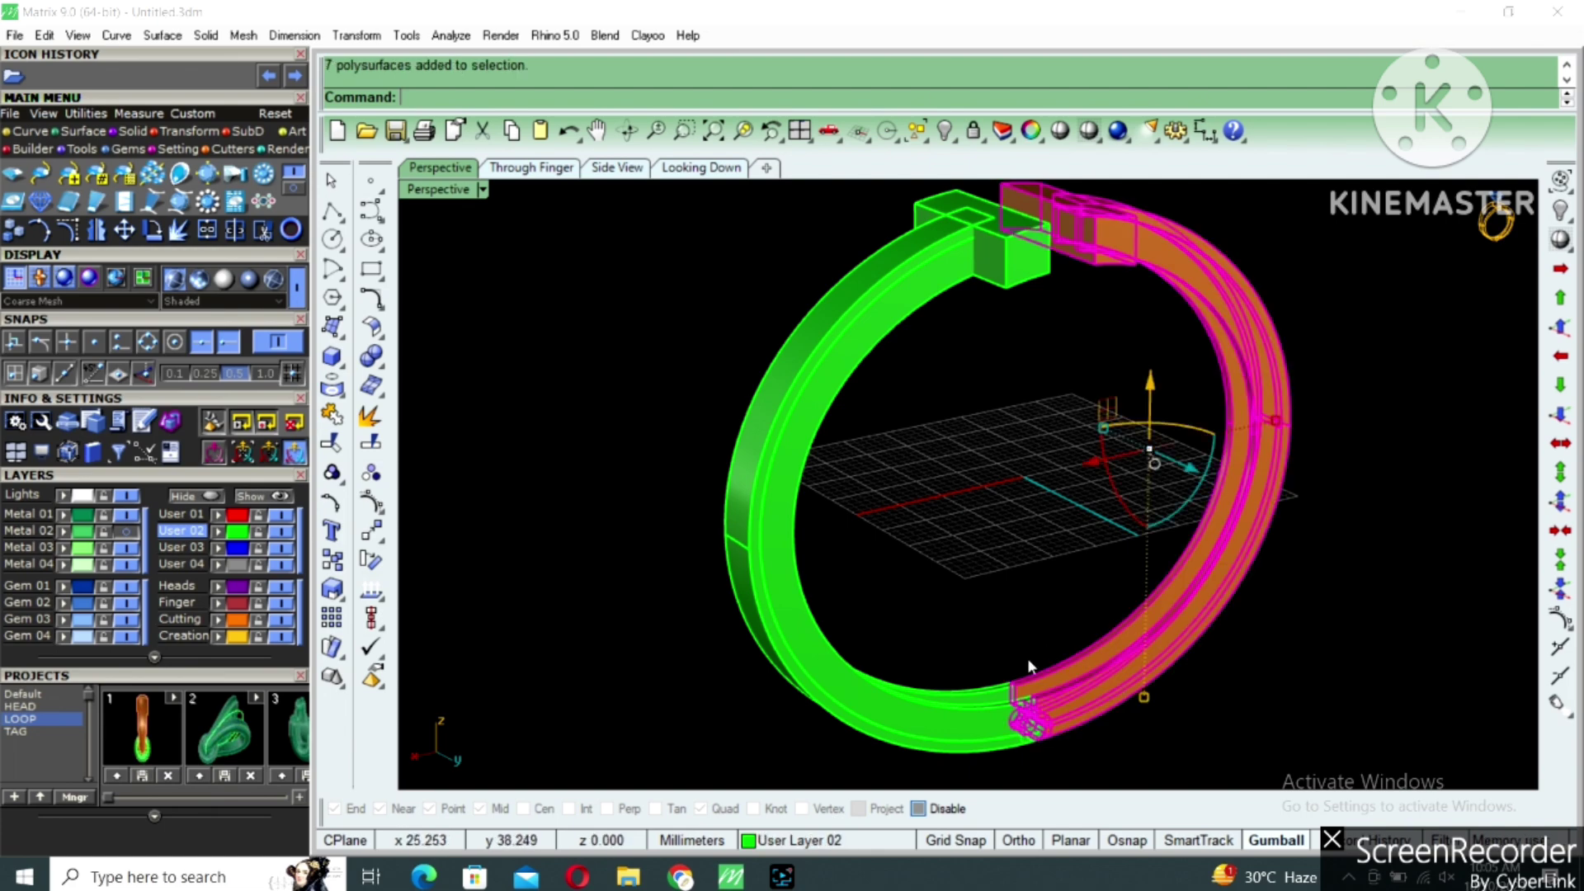
key(Return)
scroll(960, 675, up, 3)
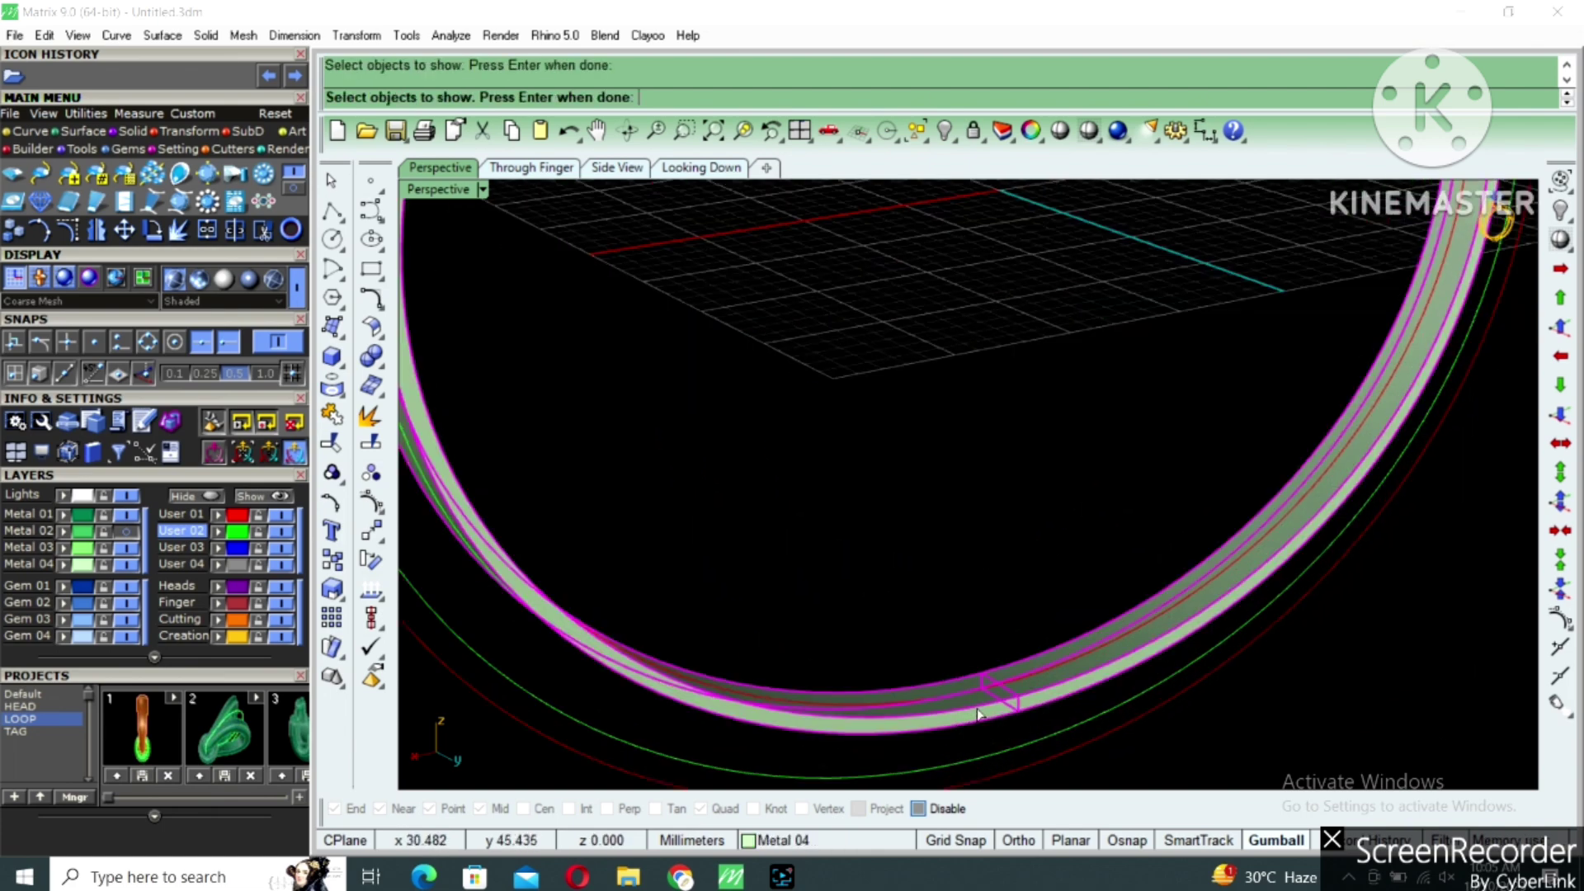
scroll(960, 675, up, 1)
scroll(966, 575, down, 4)
Select the orange half band group and display the maximized Through Finger view in Shaded mode.
click(1045, 663)
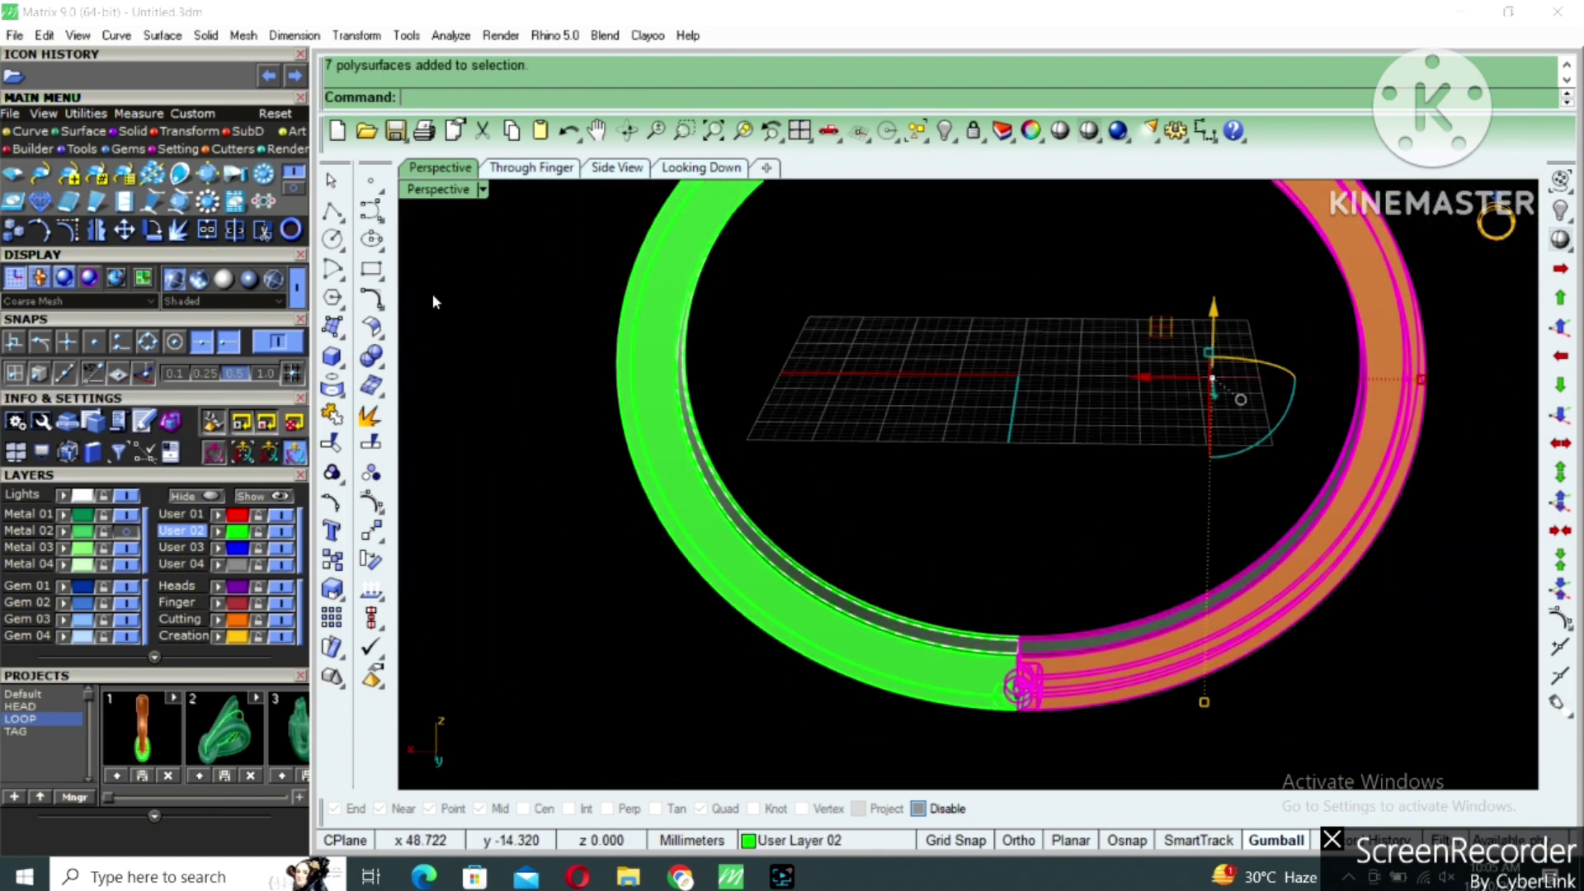
double_click(425, 190)
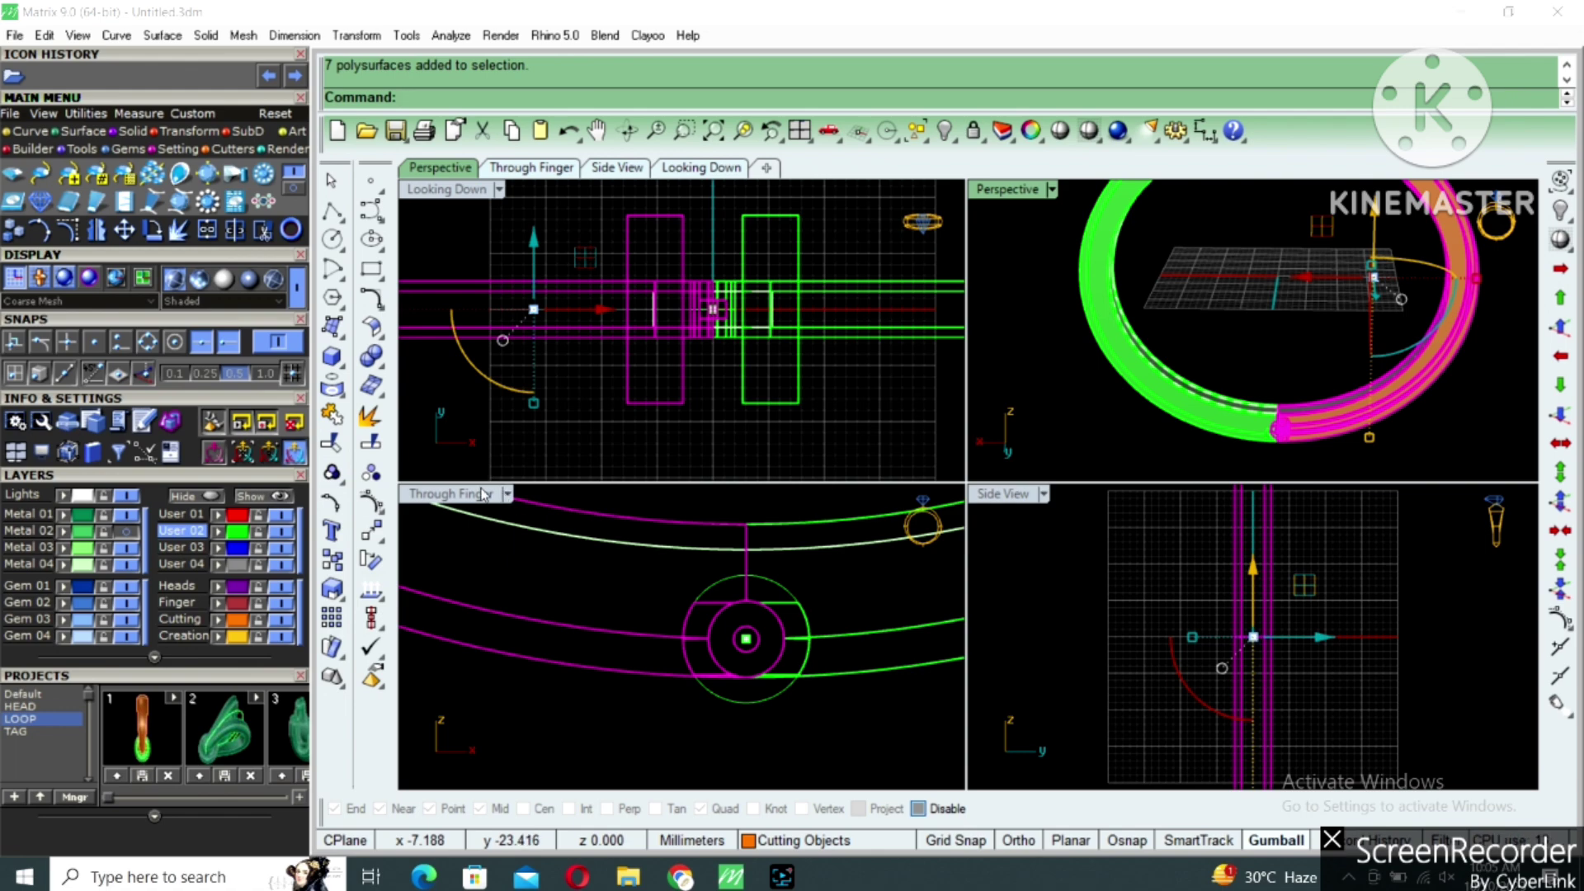
double_click(484, 493)
click(1089, 131)
scroll(1110, 576, down, 5)
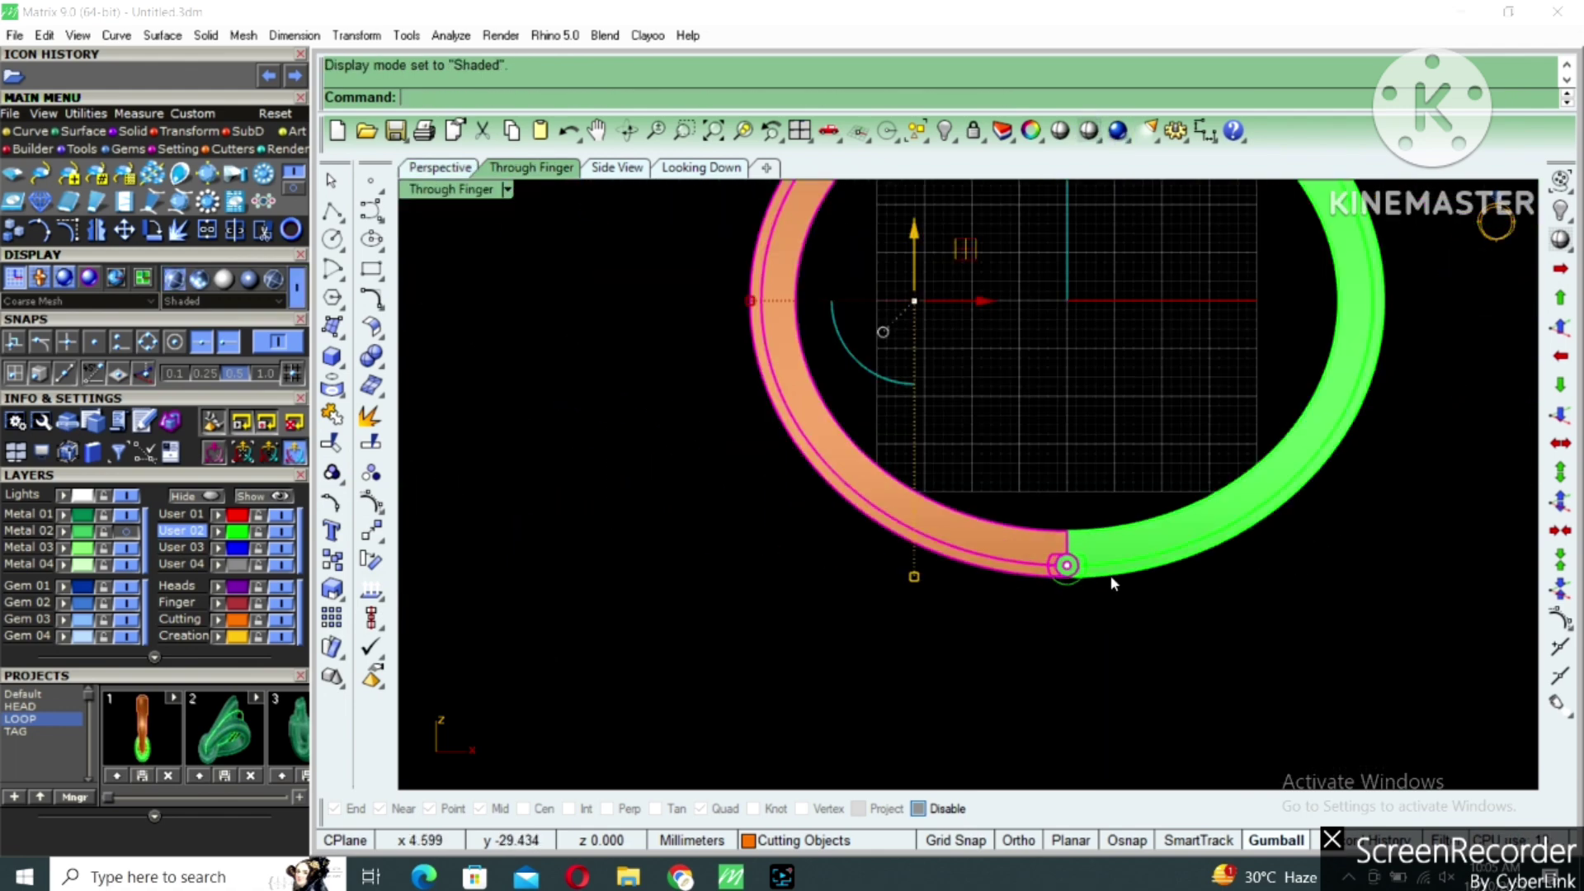
right_click(1015, 706)
scroll(951, 690, up, 4)
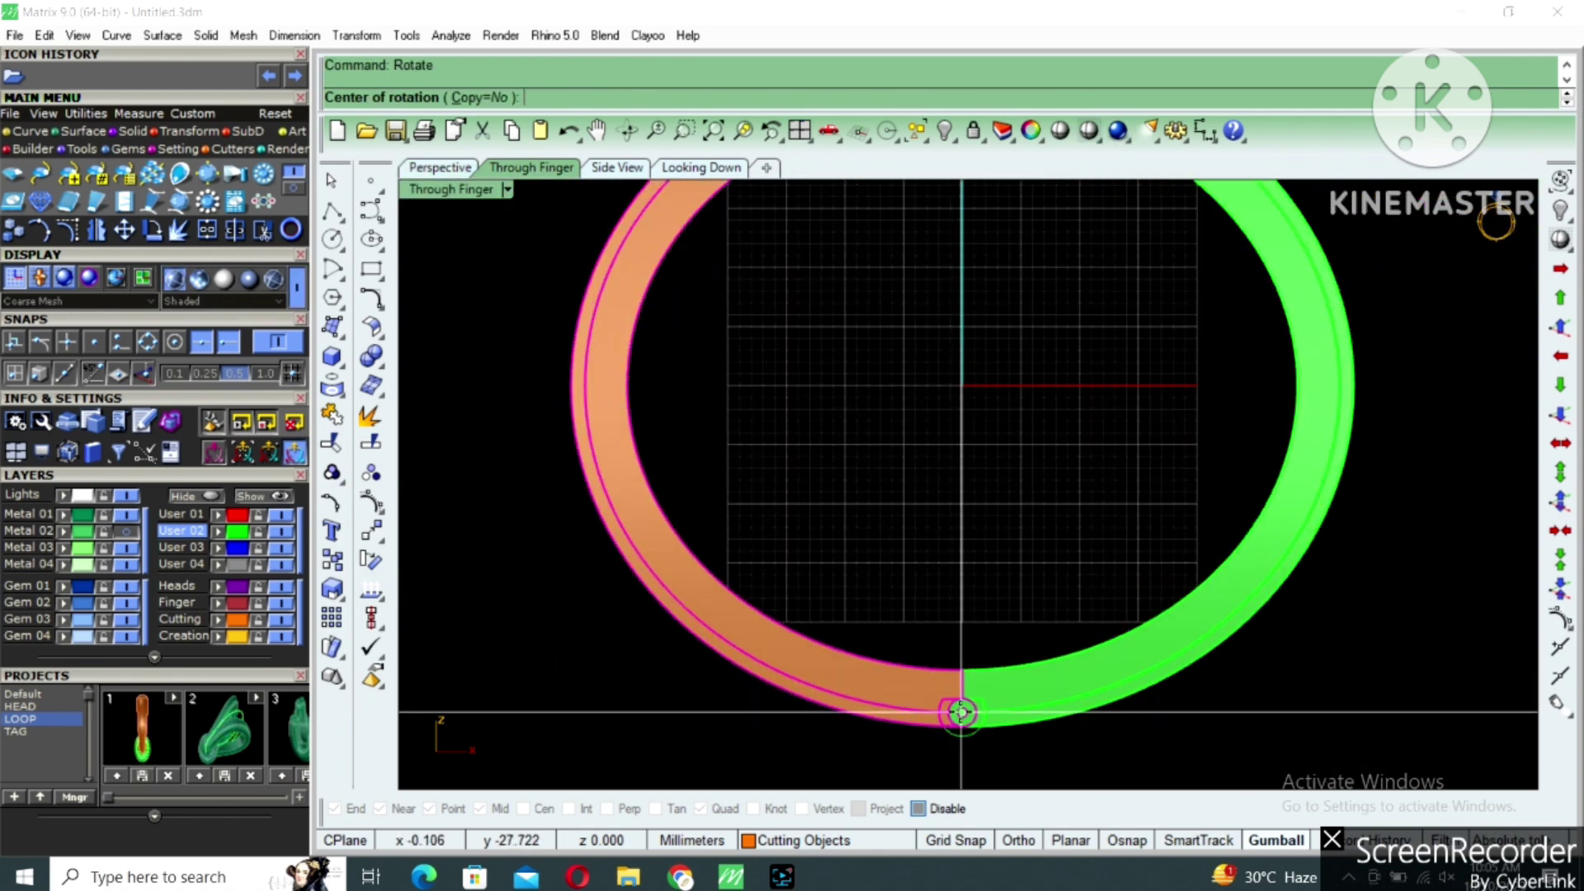
scroll(960, 711, up, 4)
click(963, 709)
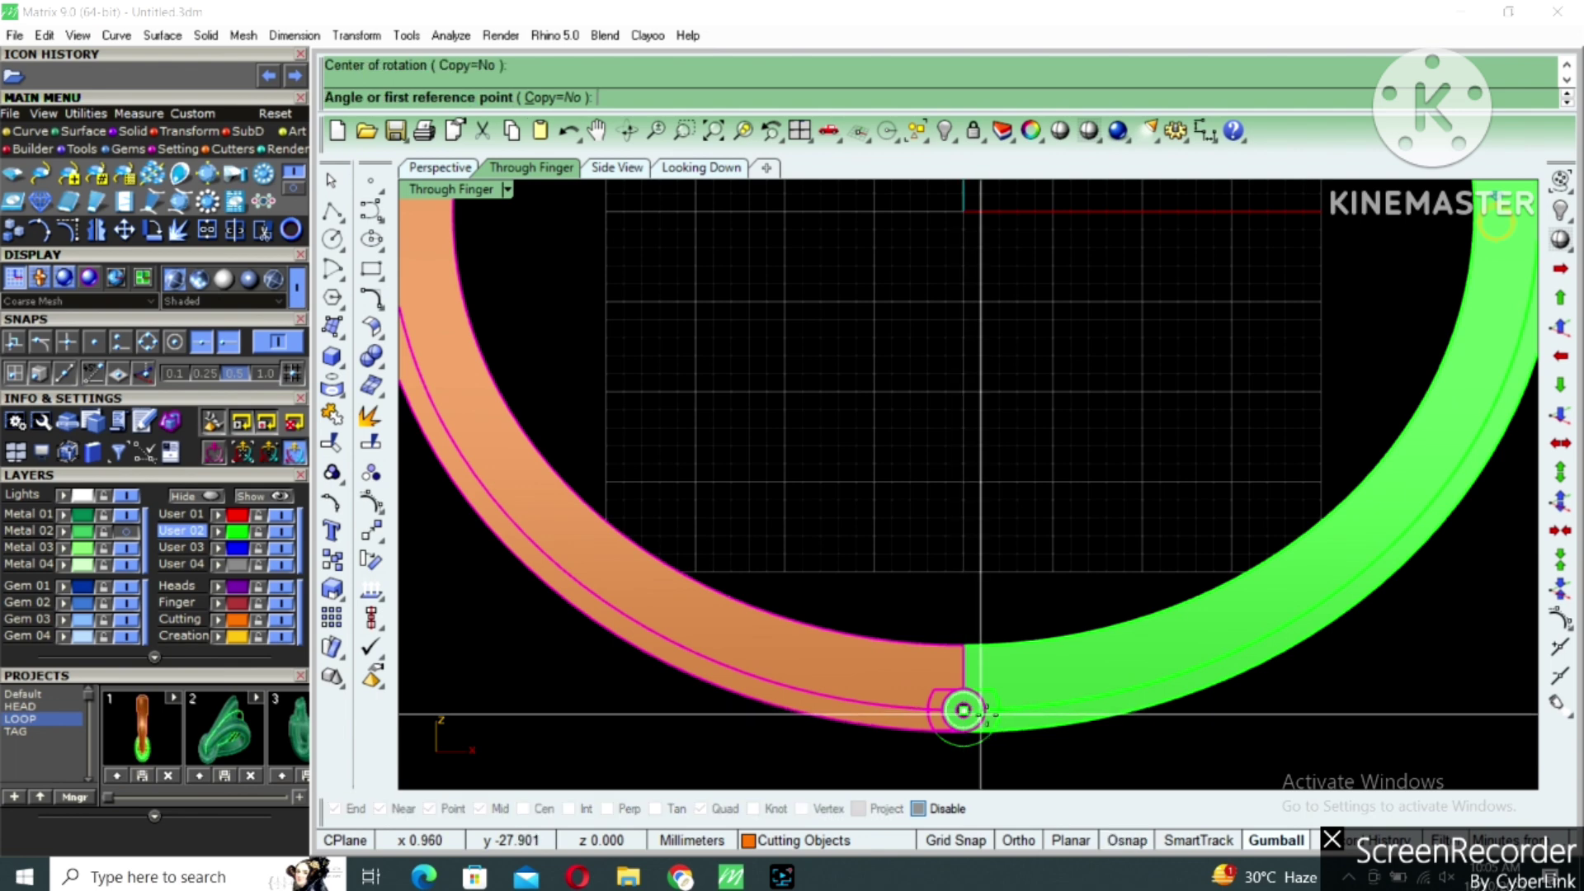
scroll(963, 710, down, 8)
click(992, 430)
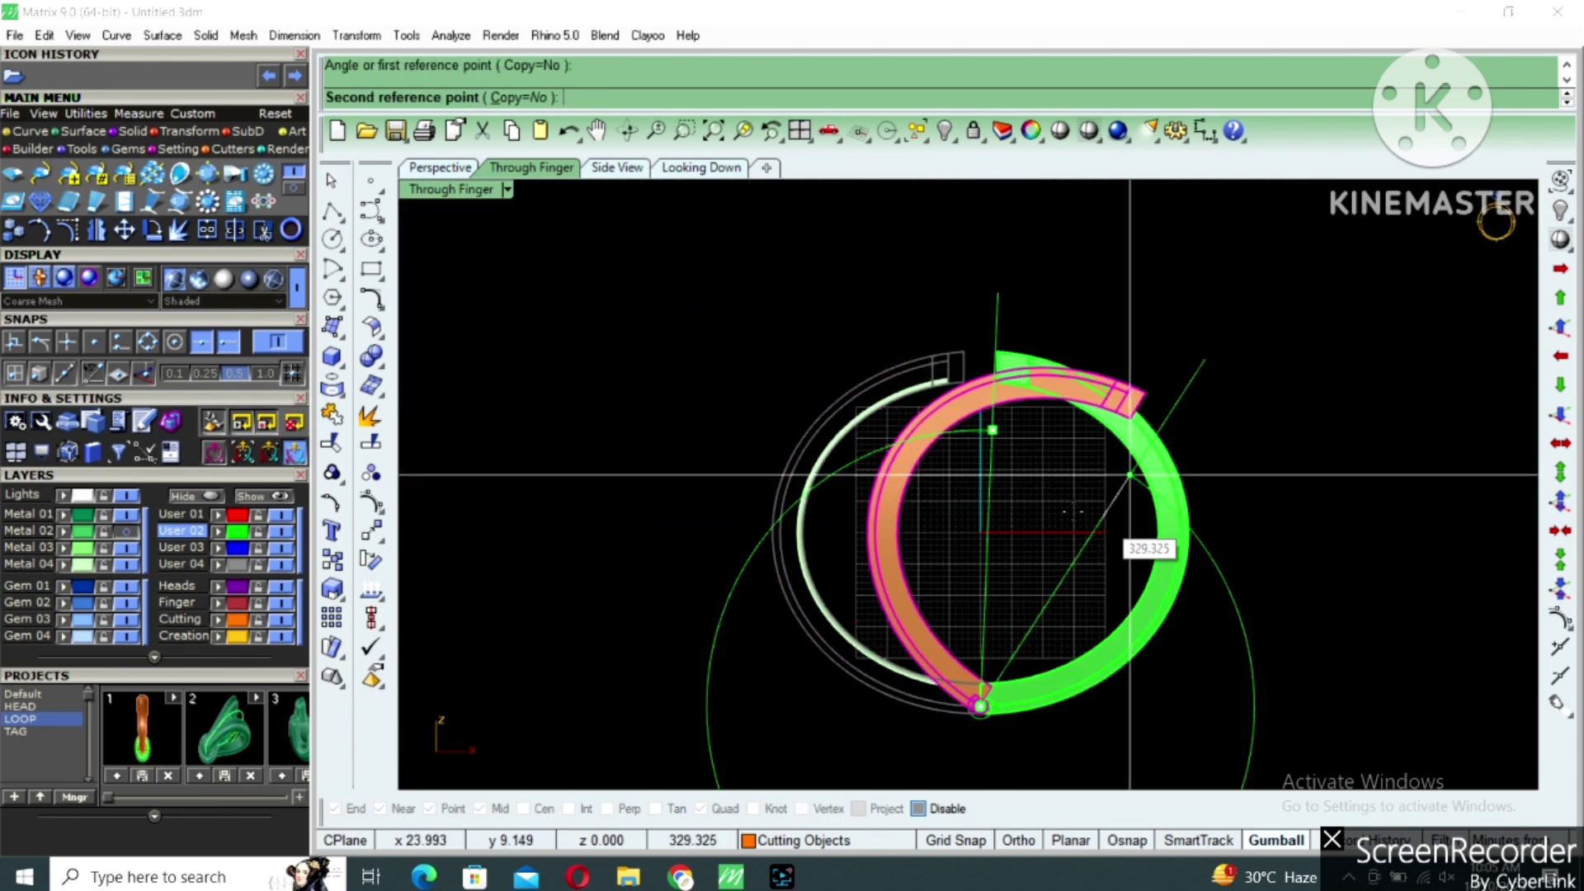
key(Escape)
Try rotating the orange half band group about the hinge centre and inspect the bangle in the Perspective view.
right_click(1001, 586)
scroll(980, 711, up, 6)
key(alt)
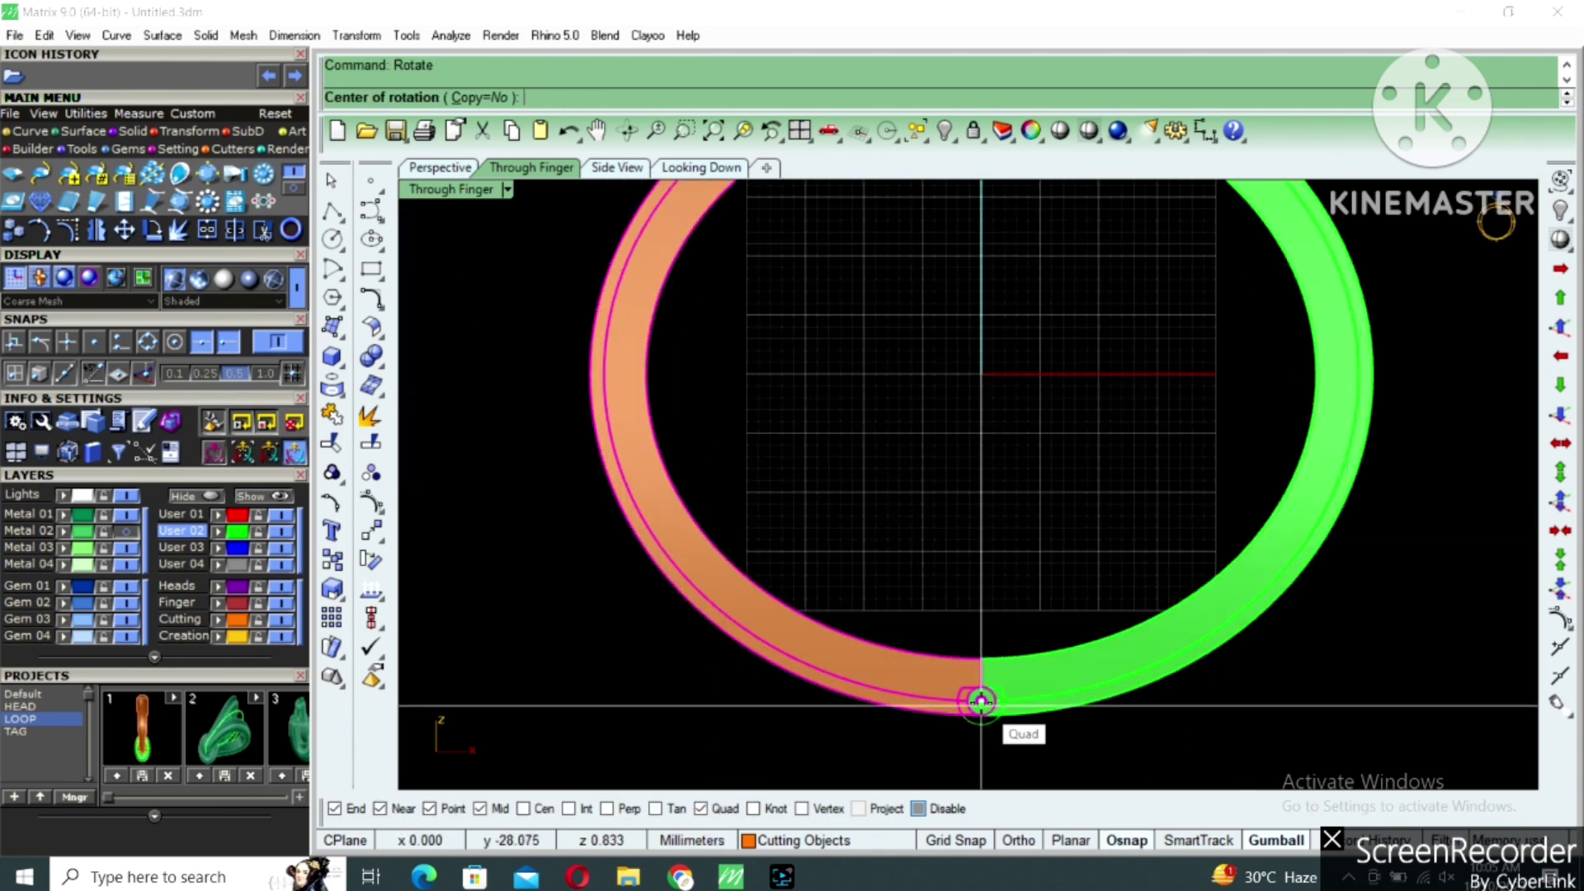
scroll(1060, 694, down, 5)
click(1113, 239)
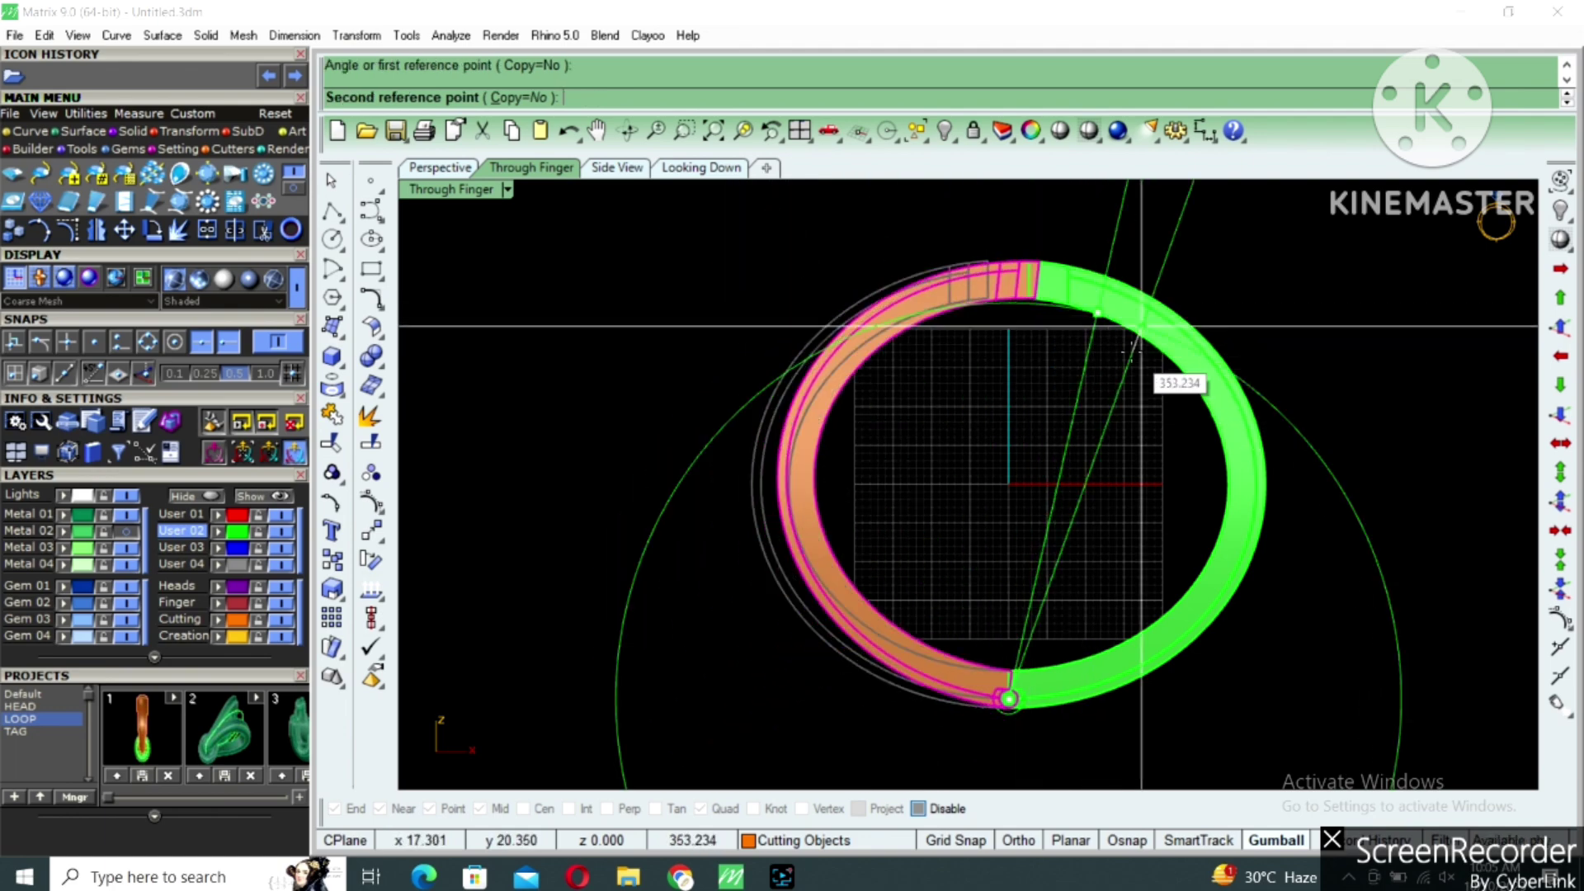
click(991, 386)
double_click(468, 189)
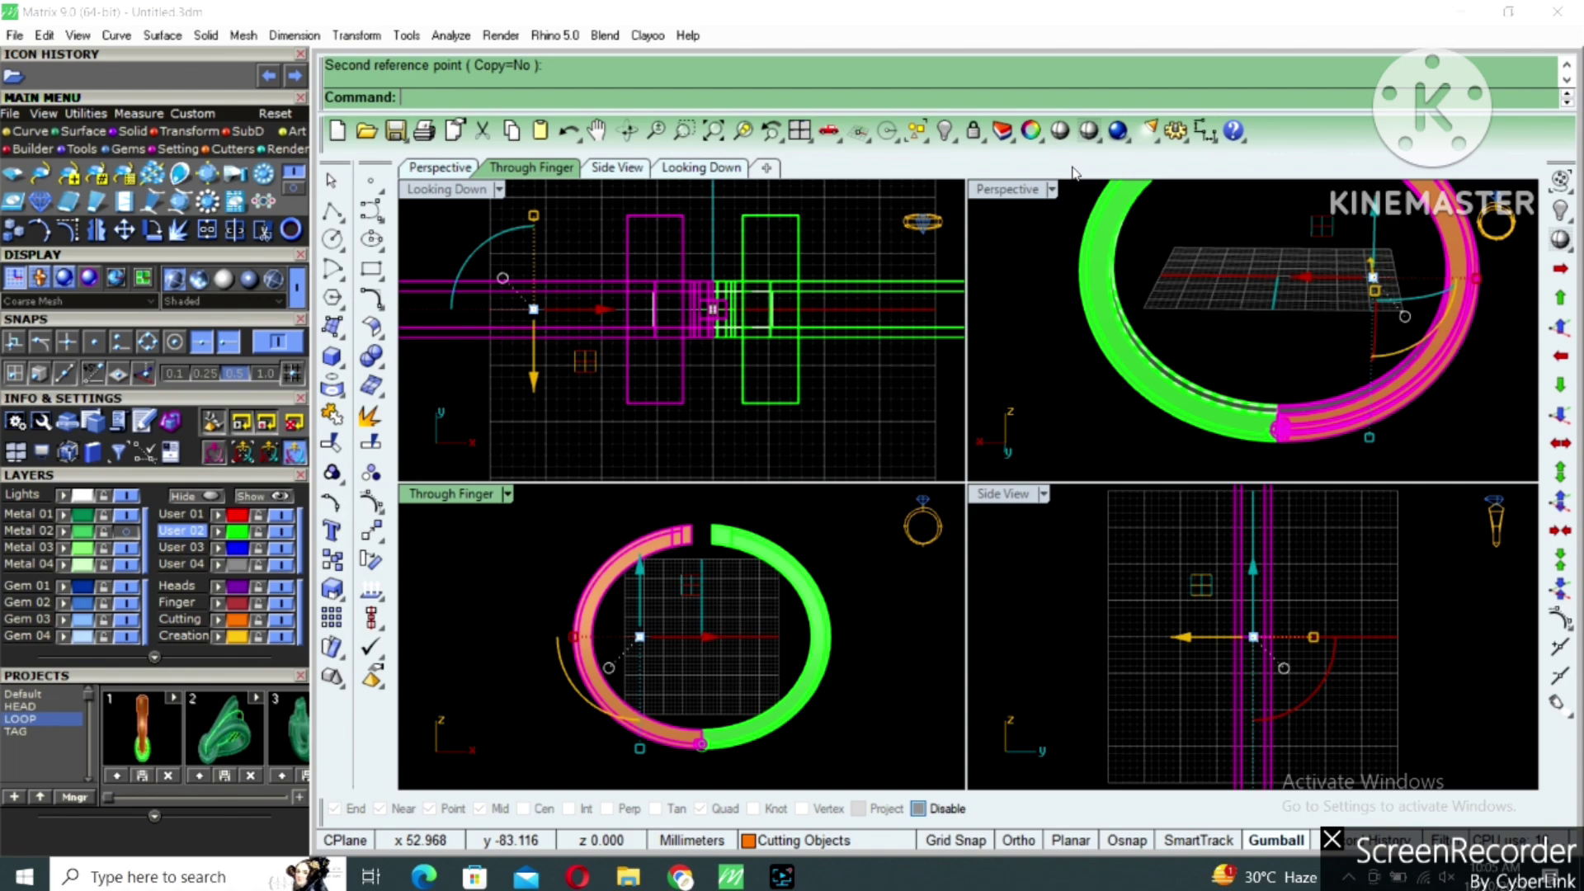
double_click(1032, 192)
right_drag(1057, 489, 1084, 594)
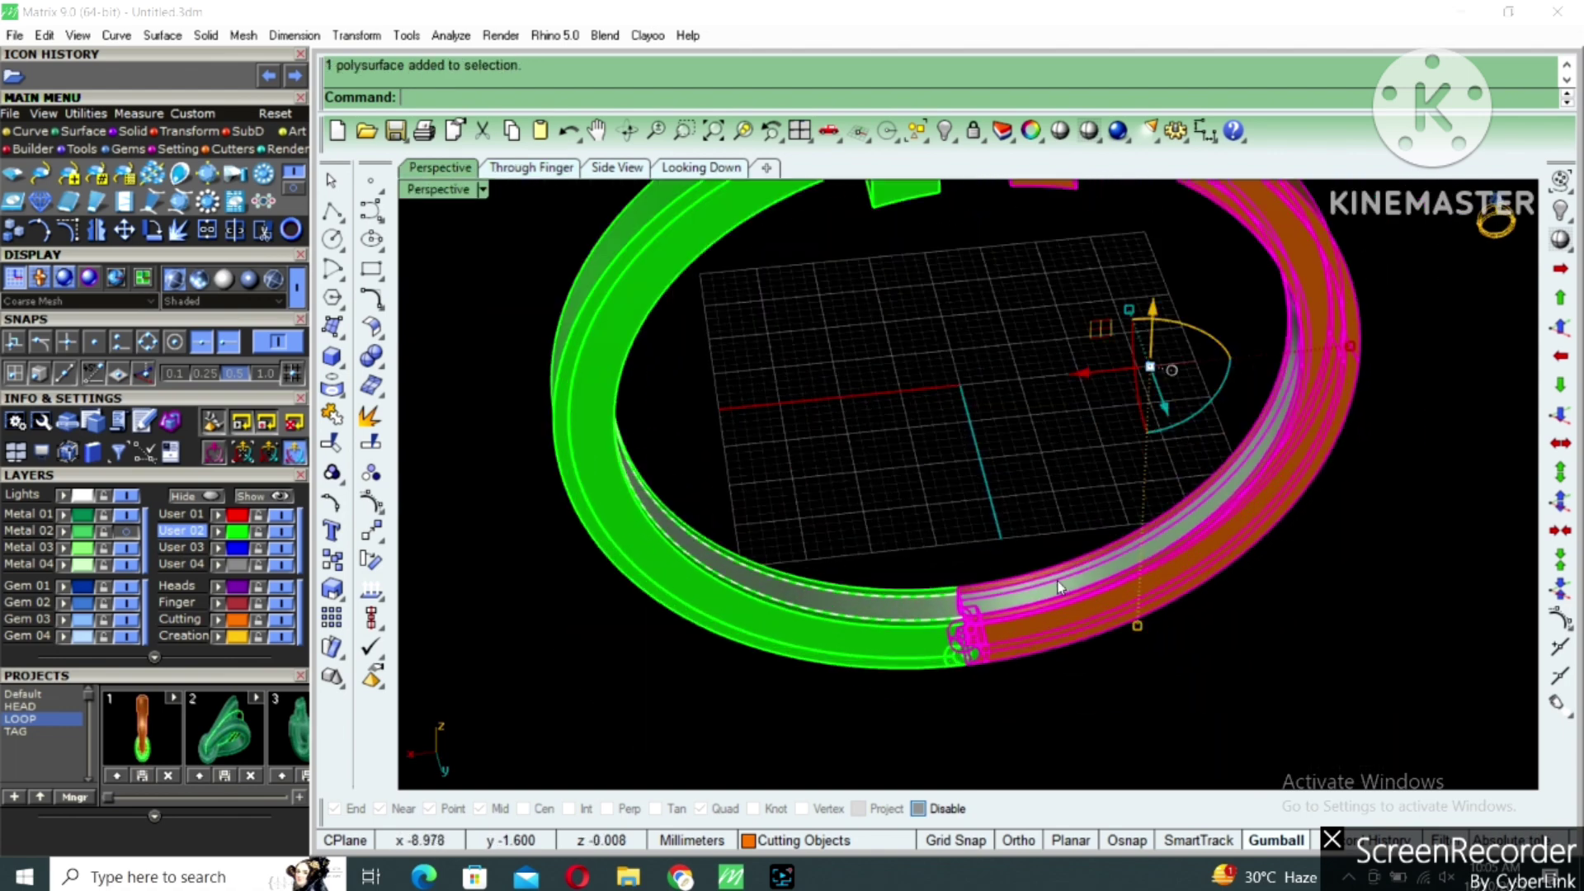
scroll(1060, 587, down, 2)
Try rotating the green half band group about the hinge centre to test its opening.
double_click(463, 194)
scroll(759, 624, down, 1)
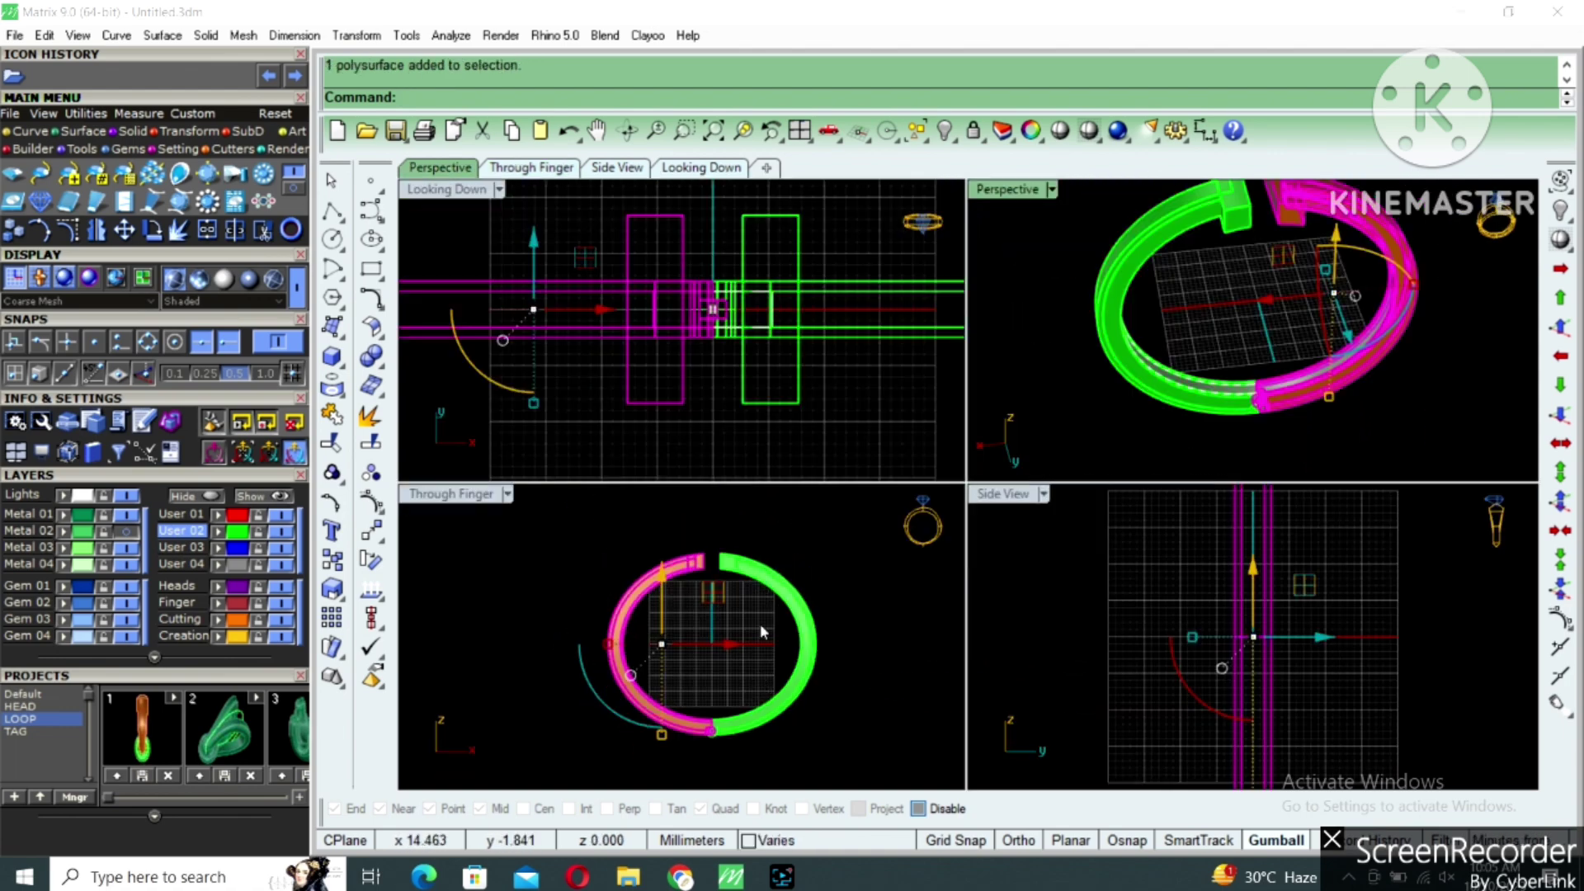
click(759, 638)
click(806, 660)
right_click(793, 676)
scroll(709, 730, up, 5)
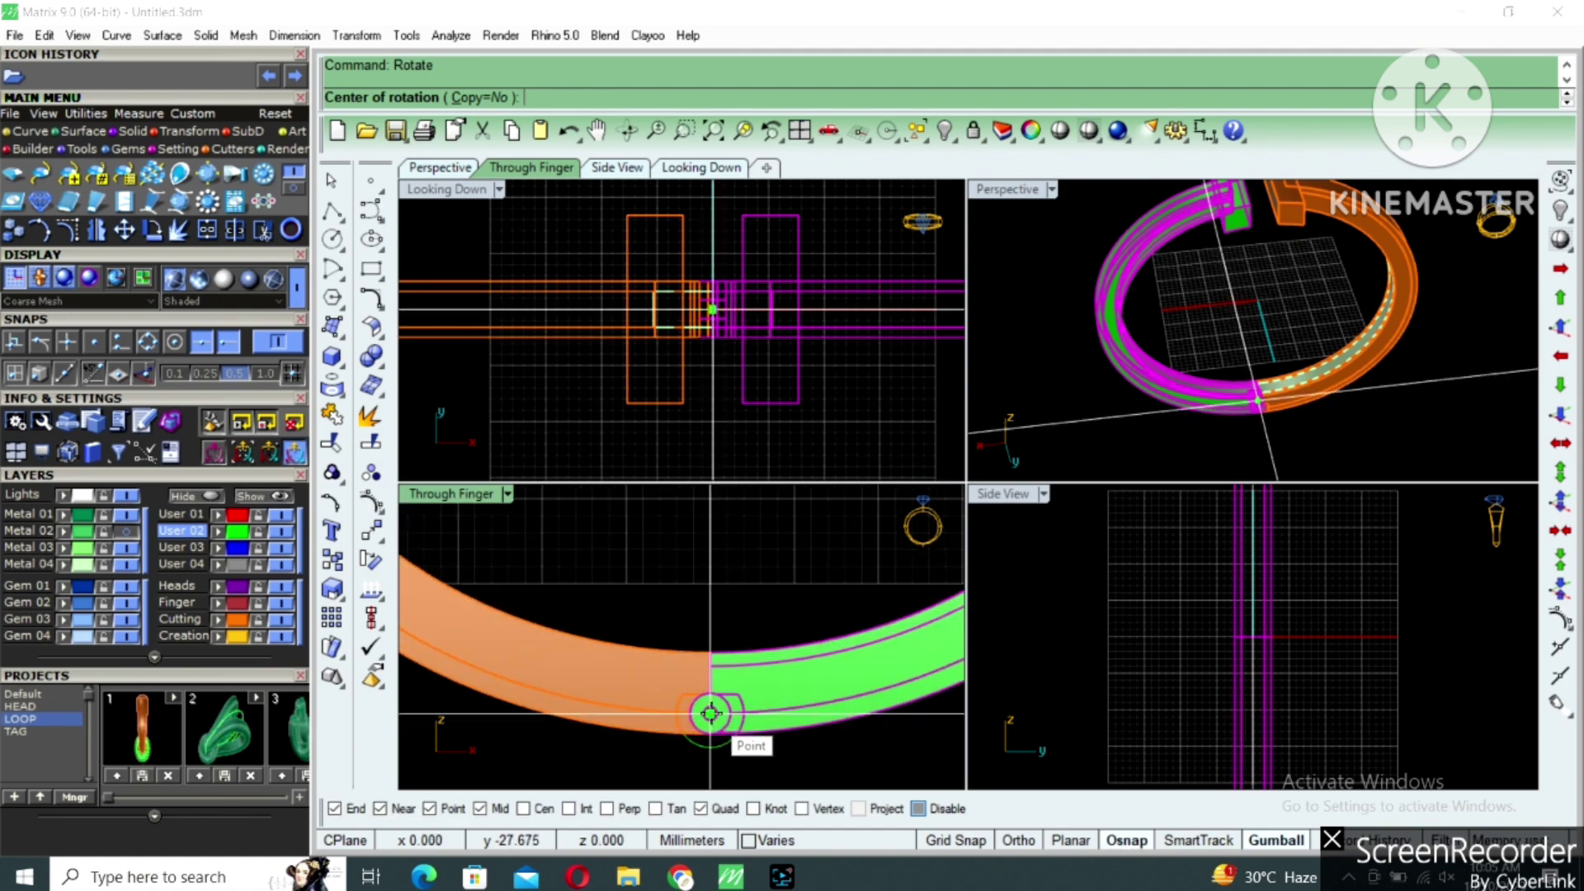
click(710, 713)
scroll(1253, 225, down, 2)
scroll(1316, 254, up, 5)
shift+right_drag(1316, 254, 1256, 334)
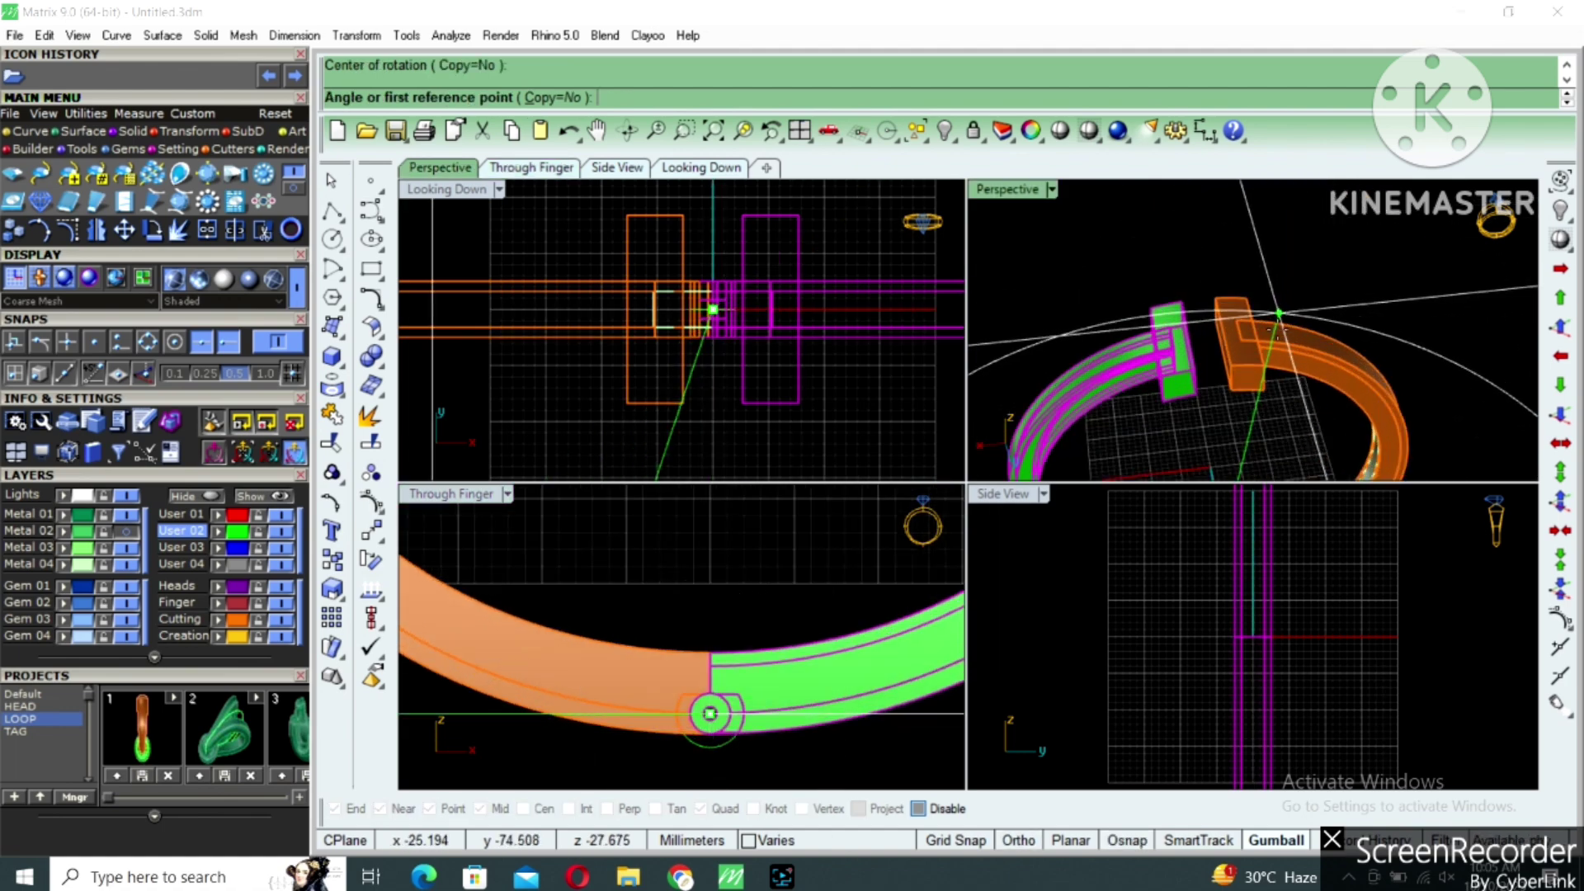
scroll(1255, 334, down, 1)
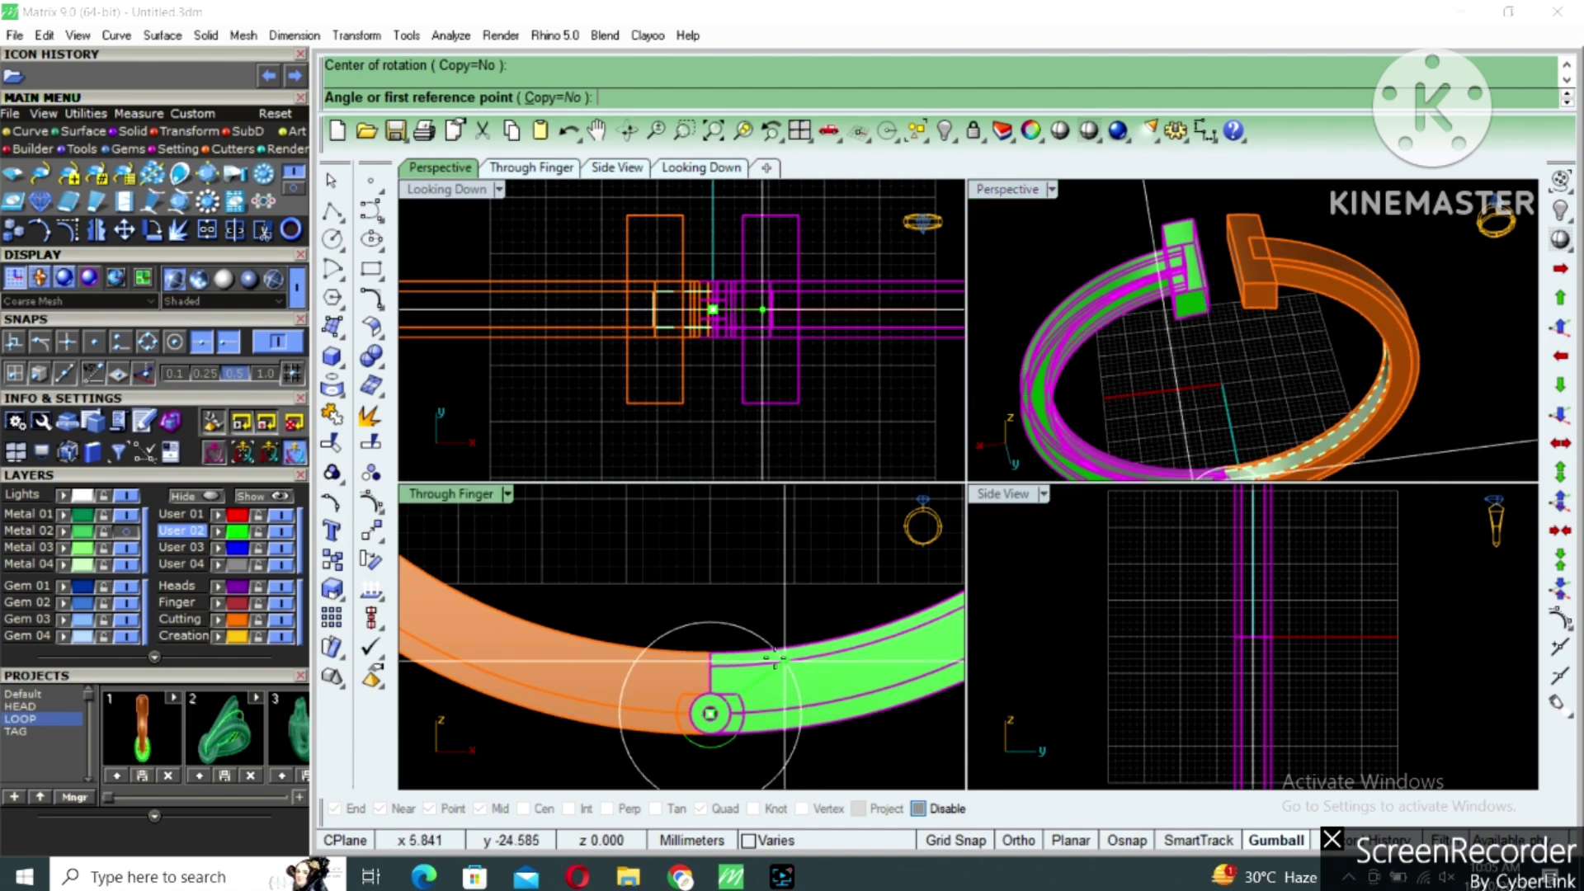
scroll(776, 643, down, 1)
click(759, 571)
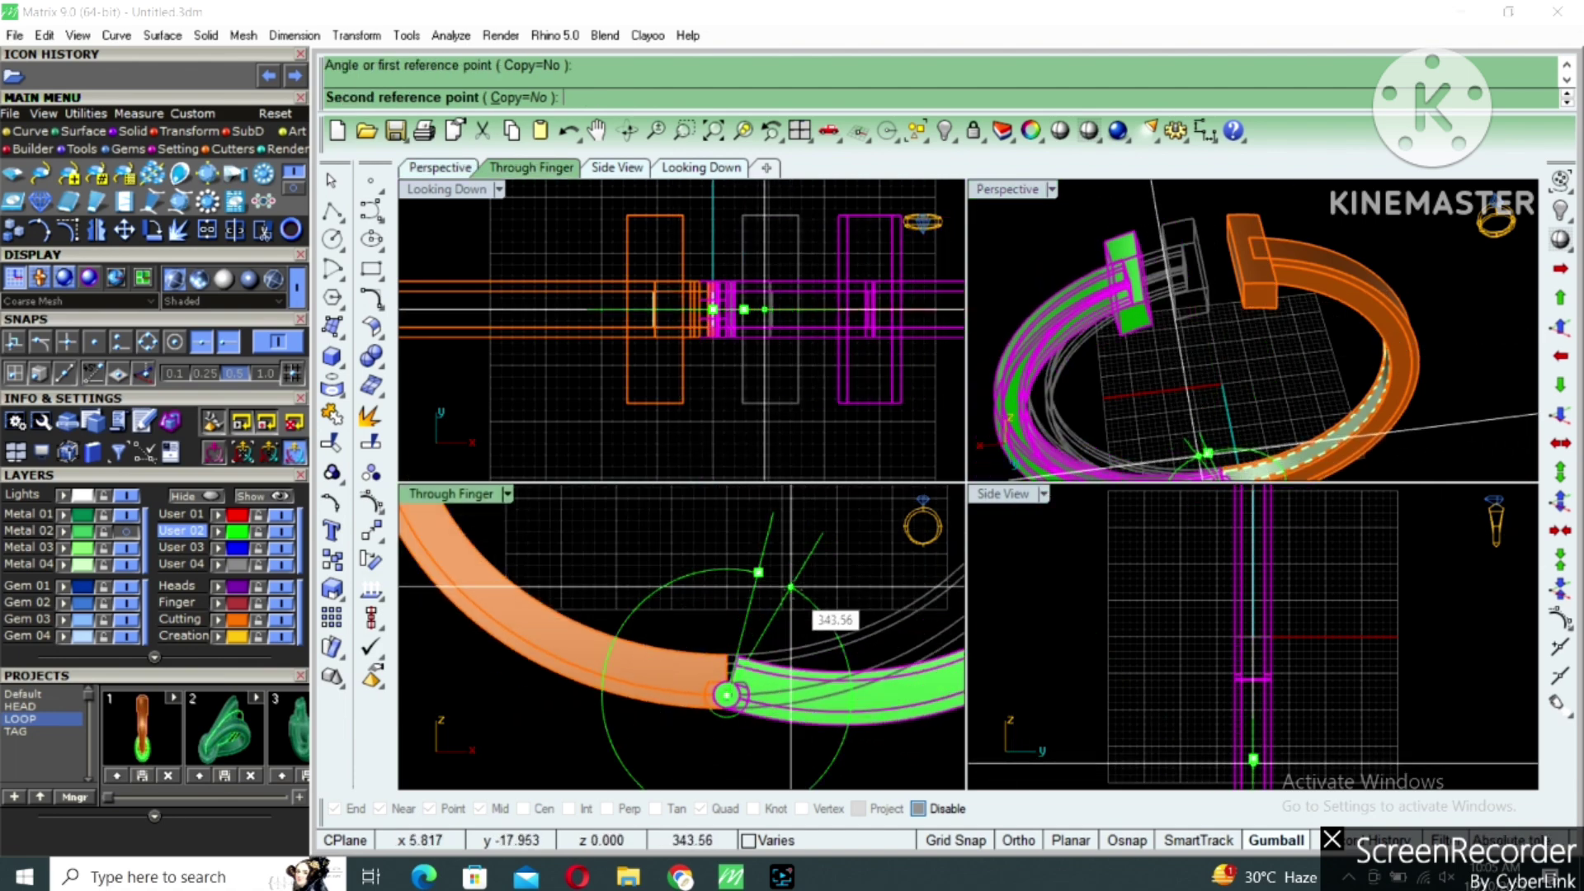
click(785, 583)
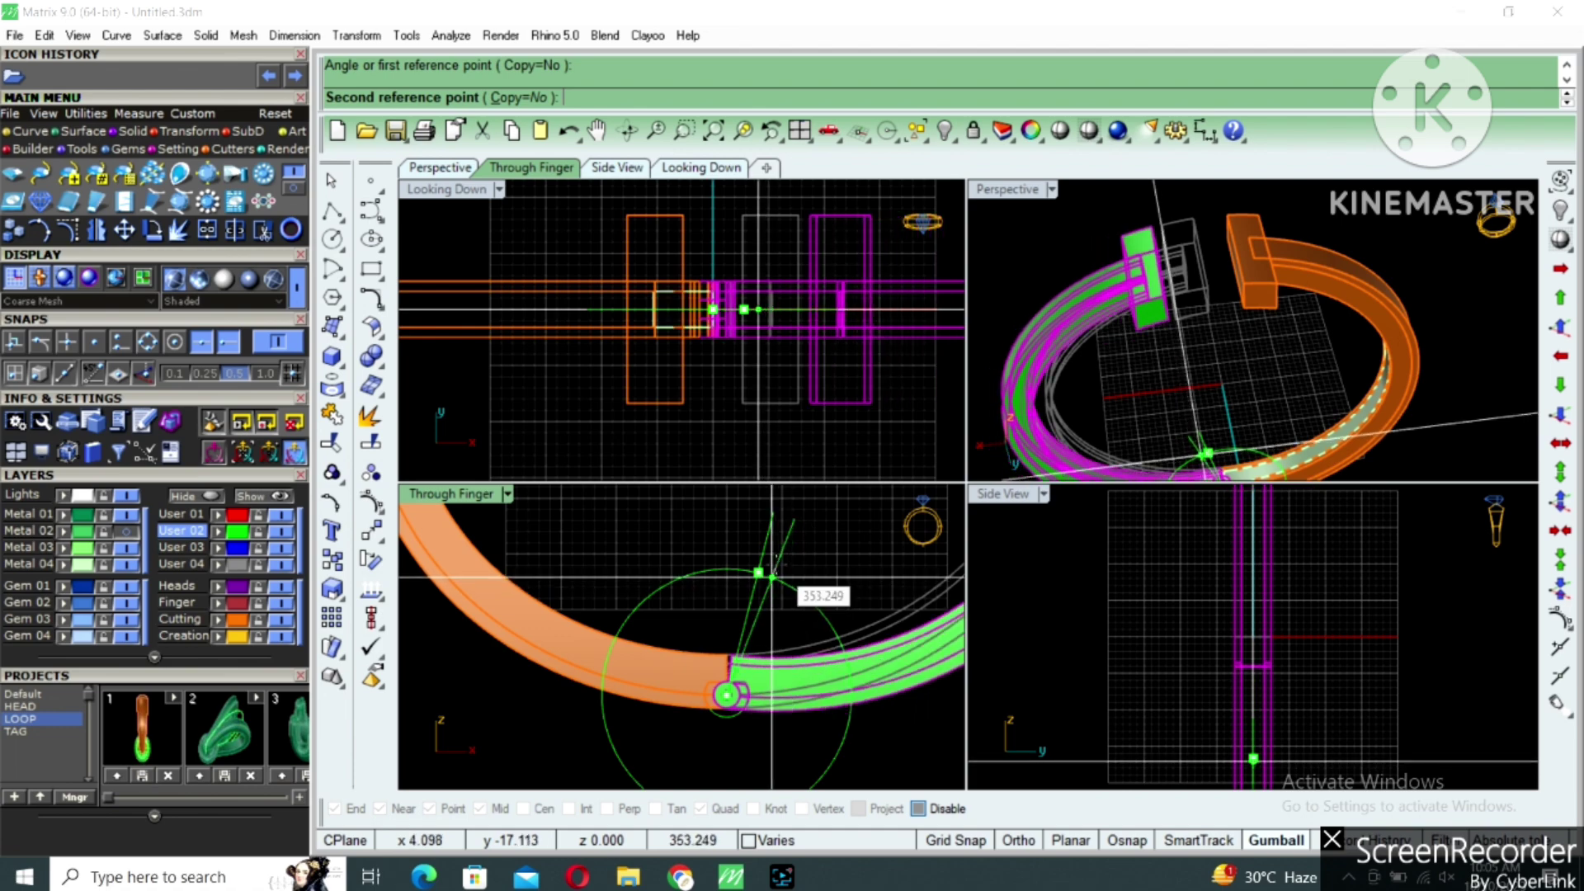
Maximize the Perspective view and select the inner strips of both half bands.
double_click(1011, 189)
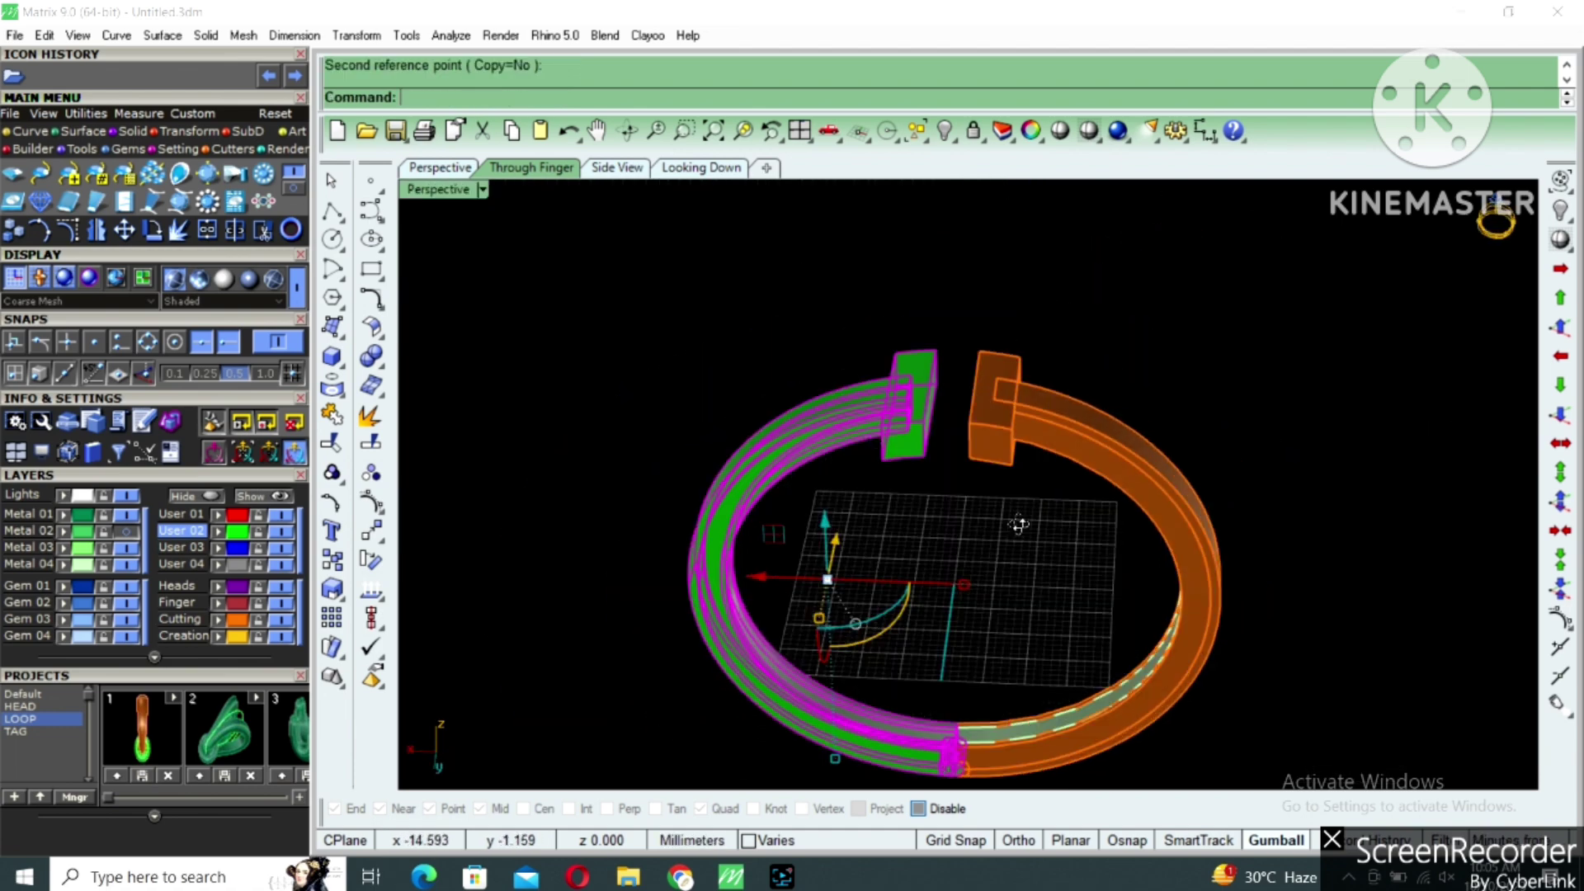
click(1019, 524)
right_drag(1019, 524, 874, 533)
scroll(957, 652, up, 7)
click(971, 635)
shift+click(873, 627)
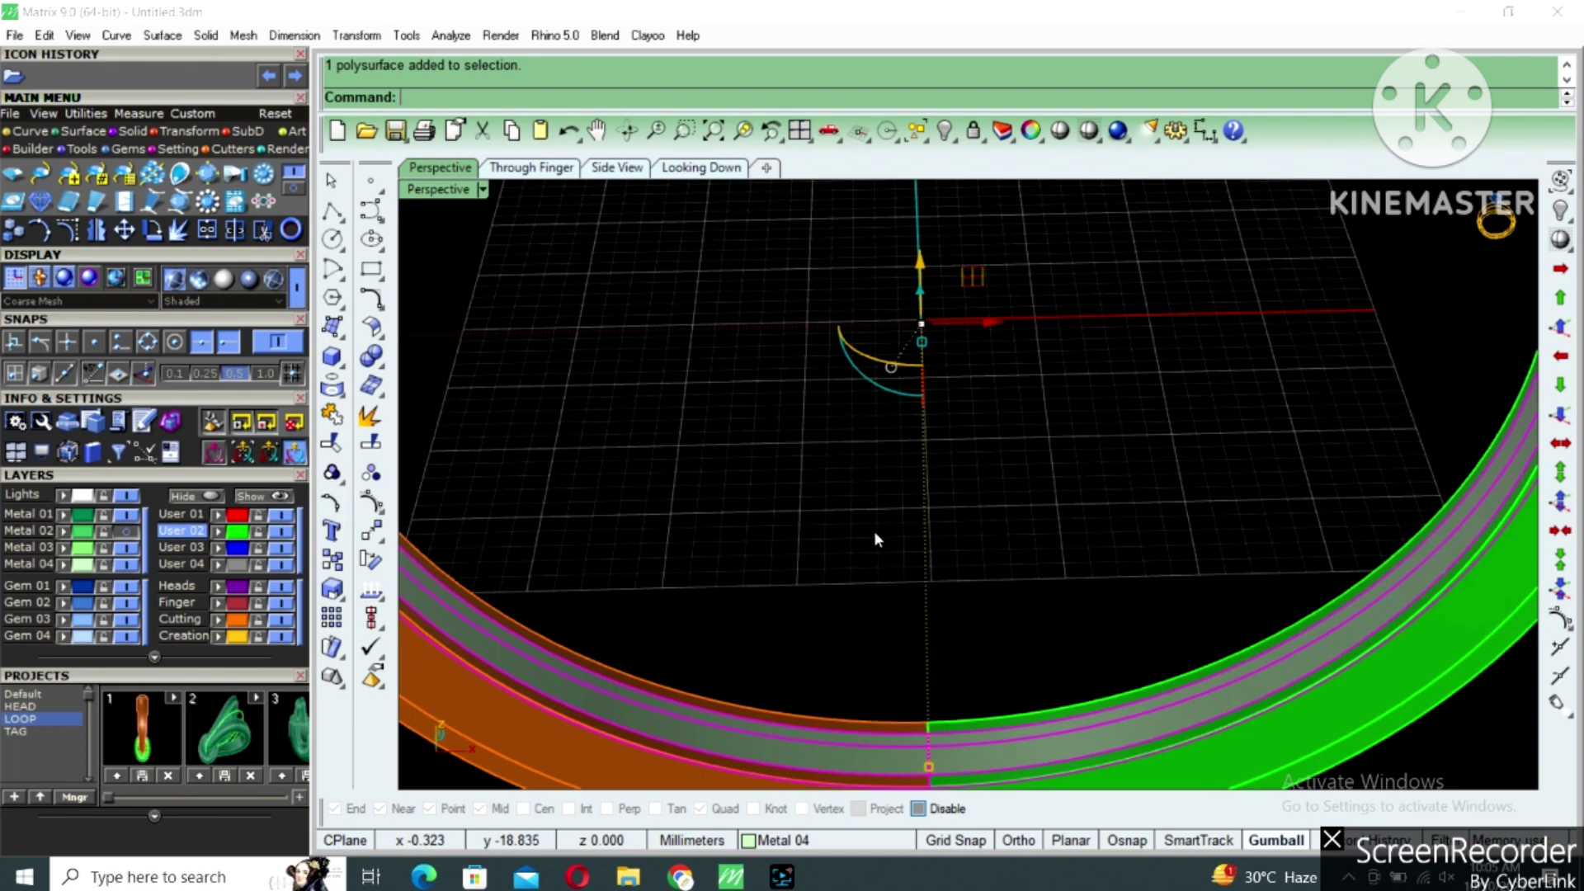
Display the maximized Through Finger view in wireframe and hide the larger circle around the hinge barrel.
double_click(448, 190)
double_click(446, 495)
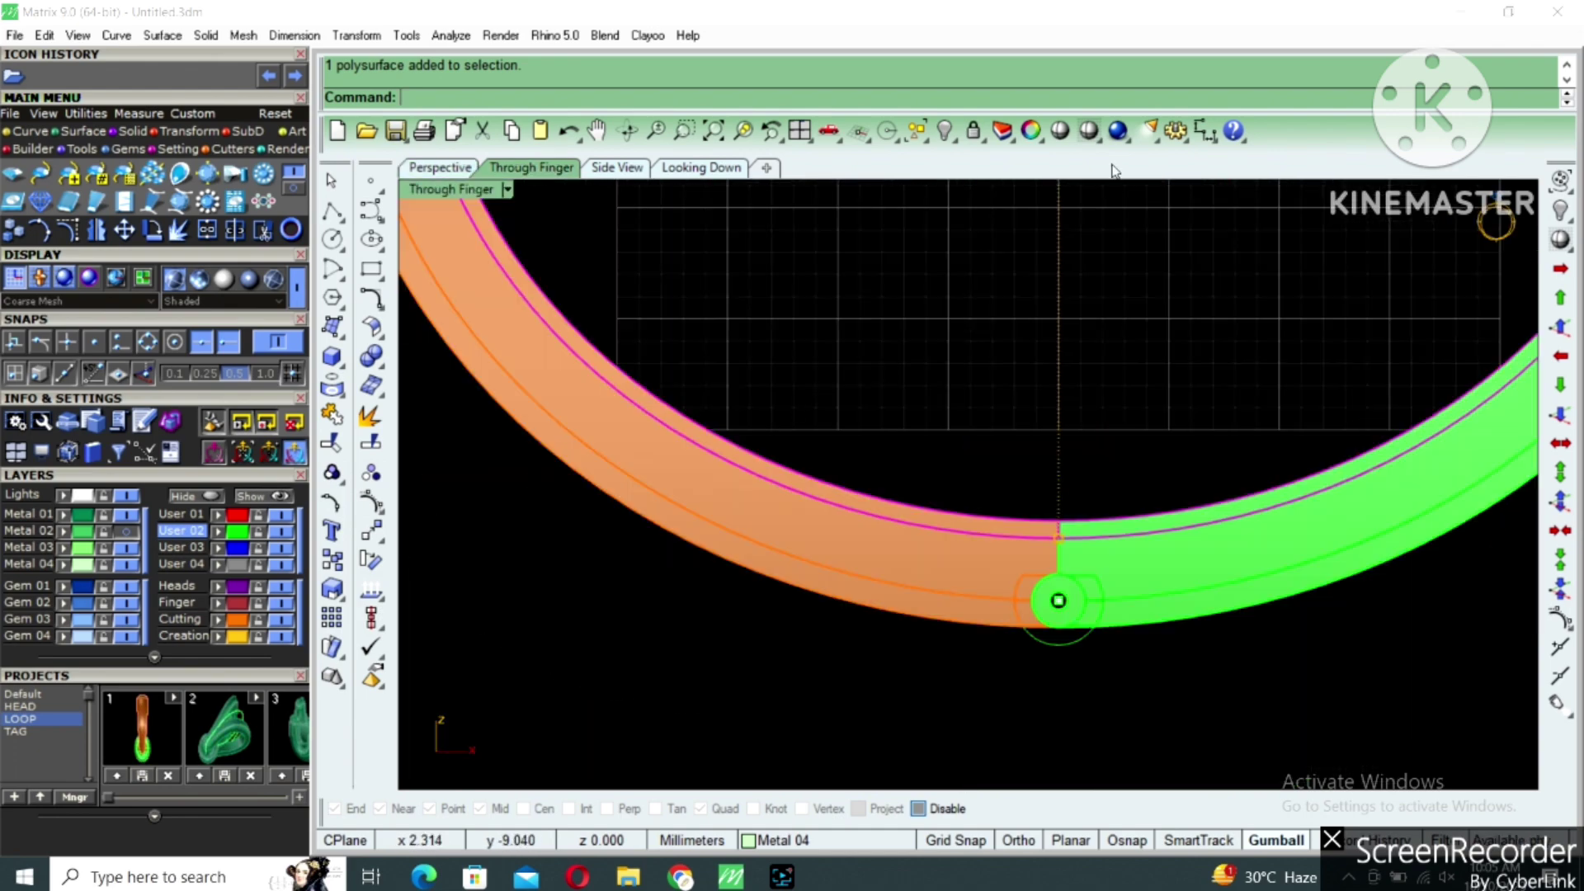
click(1089, 131)
scroll(1047, 582, up, 2)
click(1047, 582)
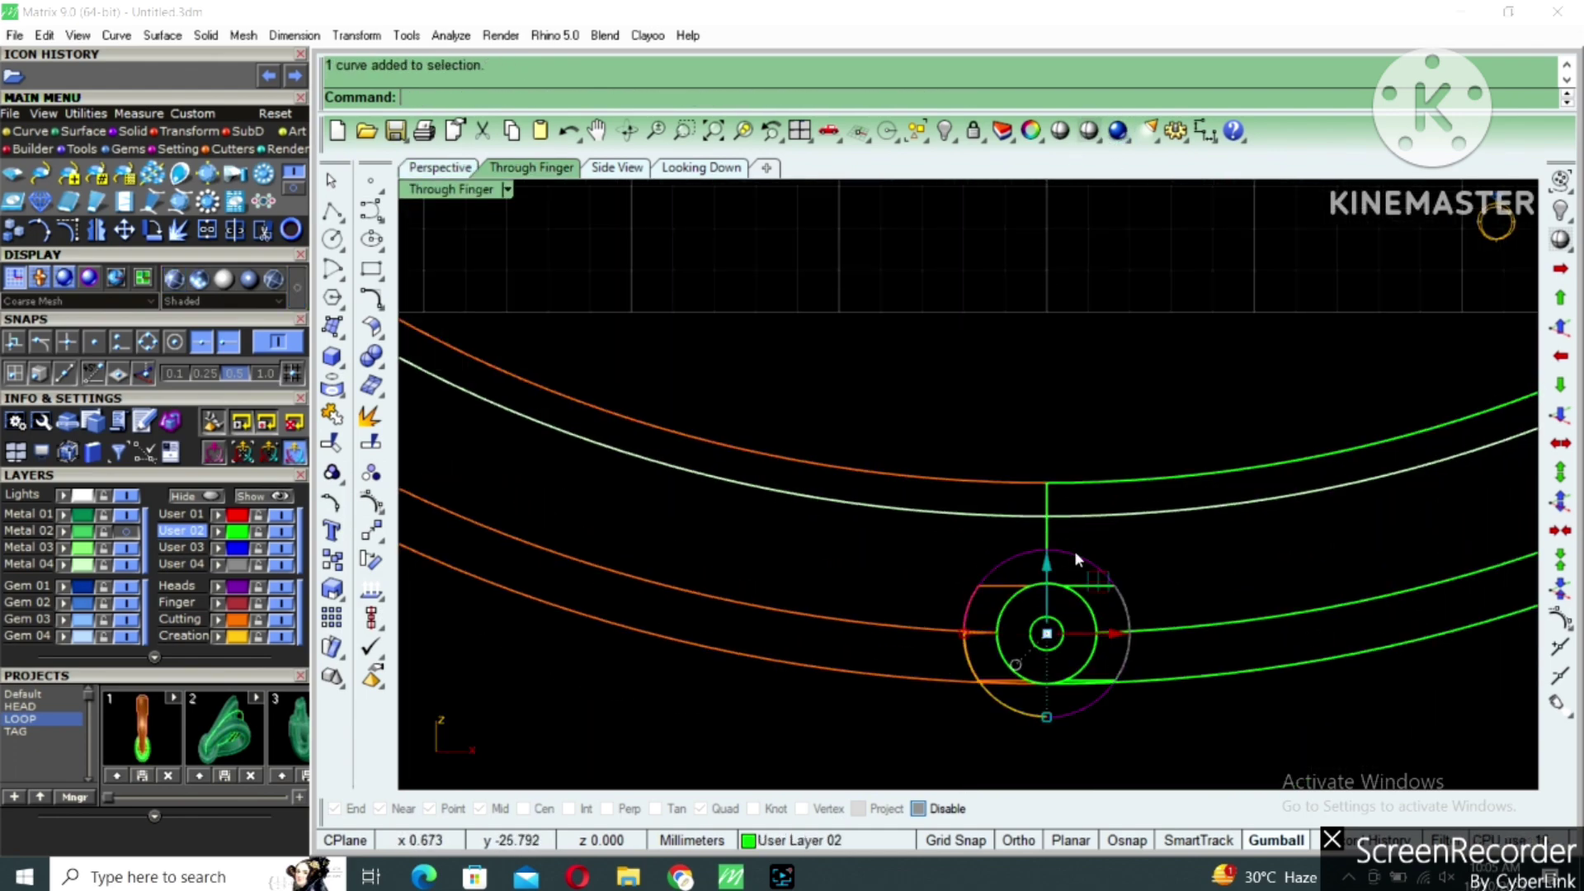
text(h)
key(Return)
Dimension the gap between the inner strips and the upper edge of the hinge barrel.
text(d)
key(Return)
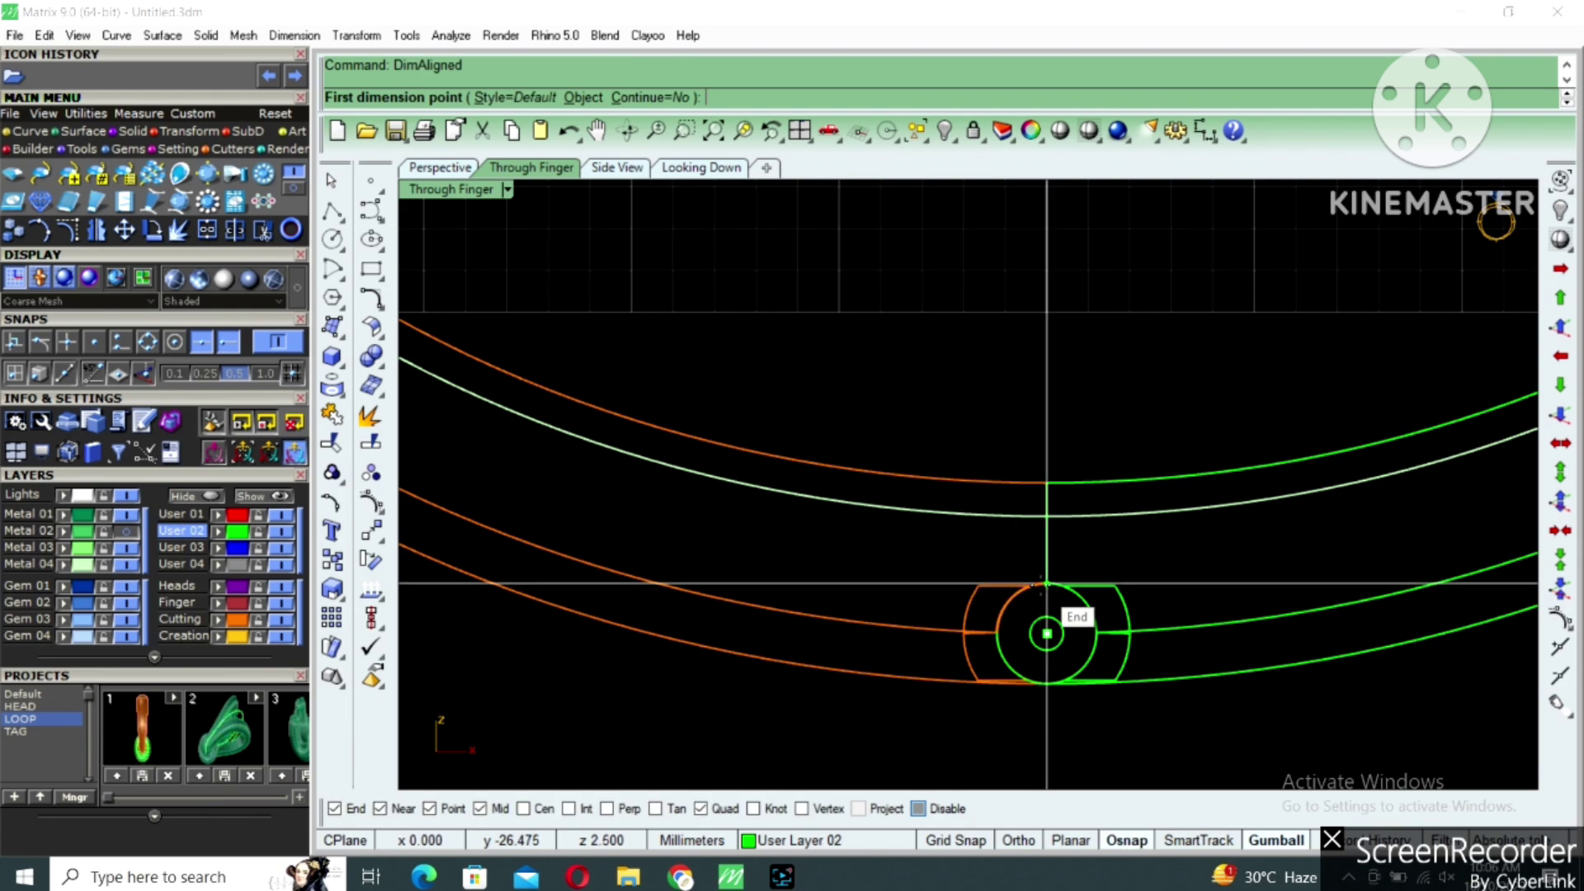
click(1047, 485)
scroll(1320, 594, down, 2)
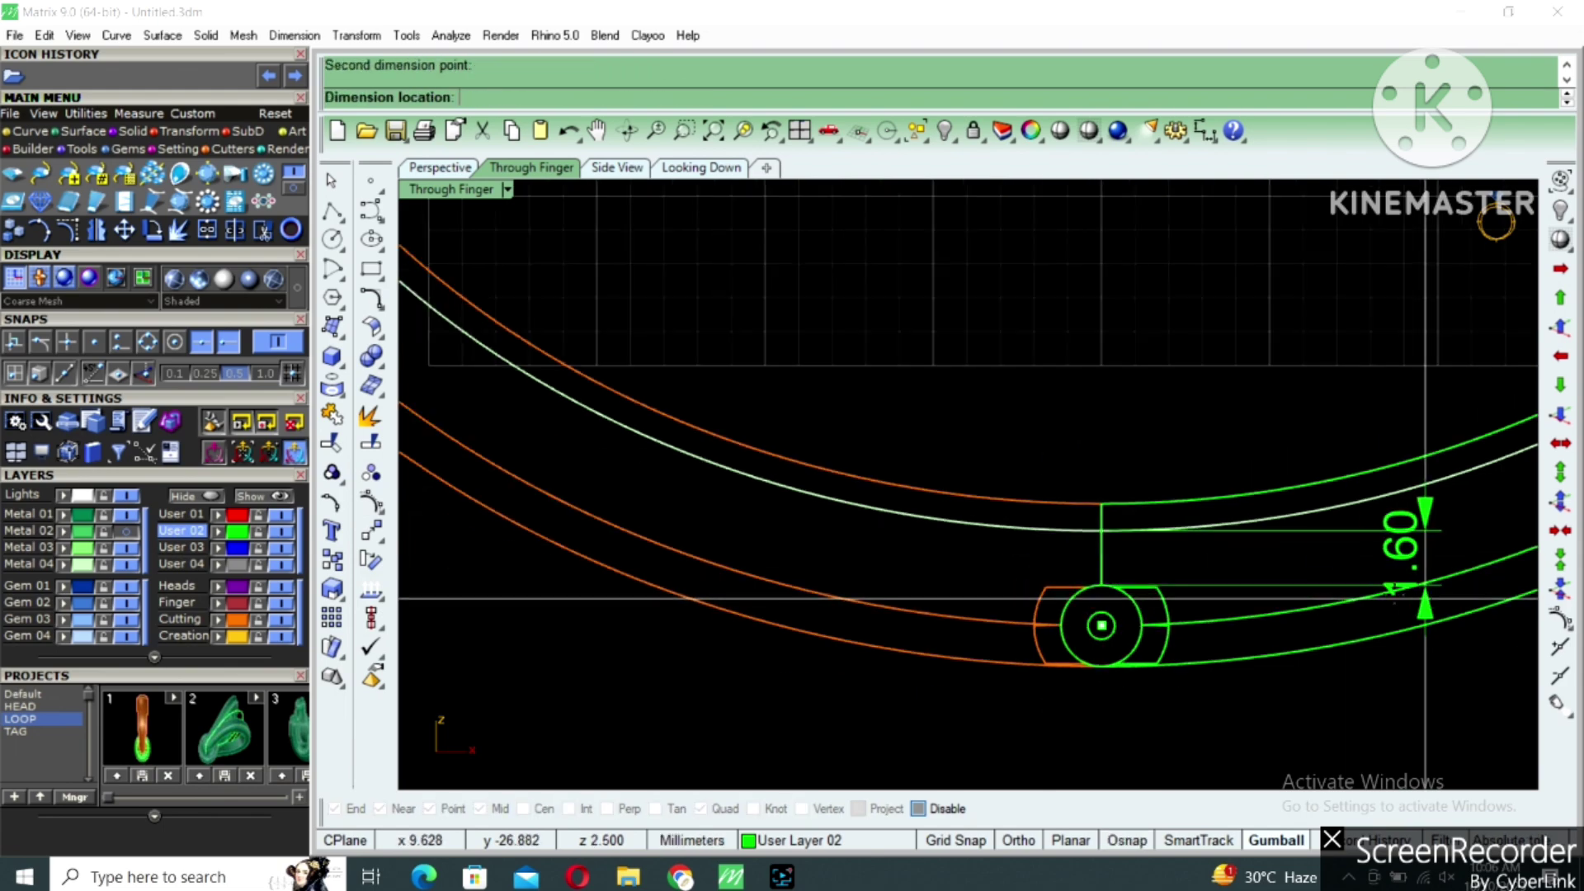
click(1305, 578)
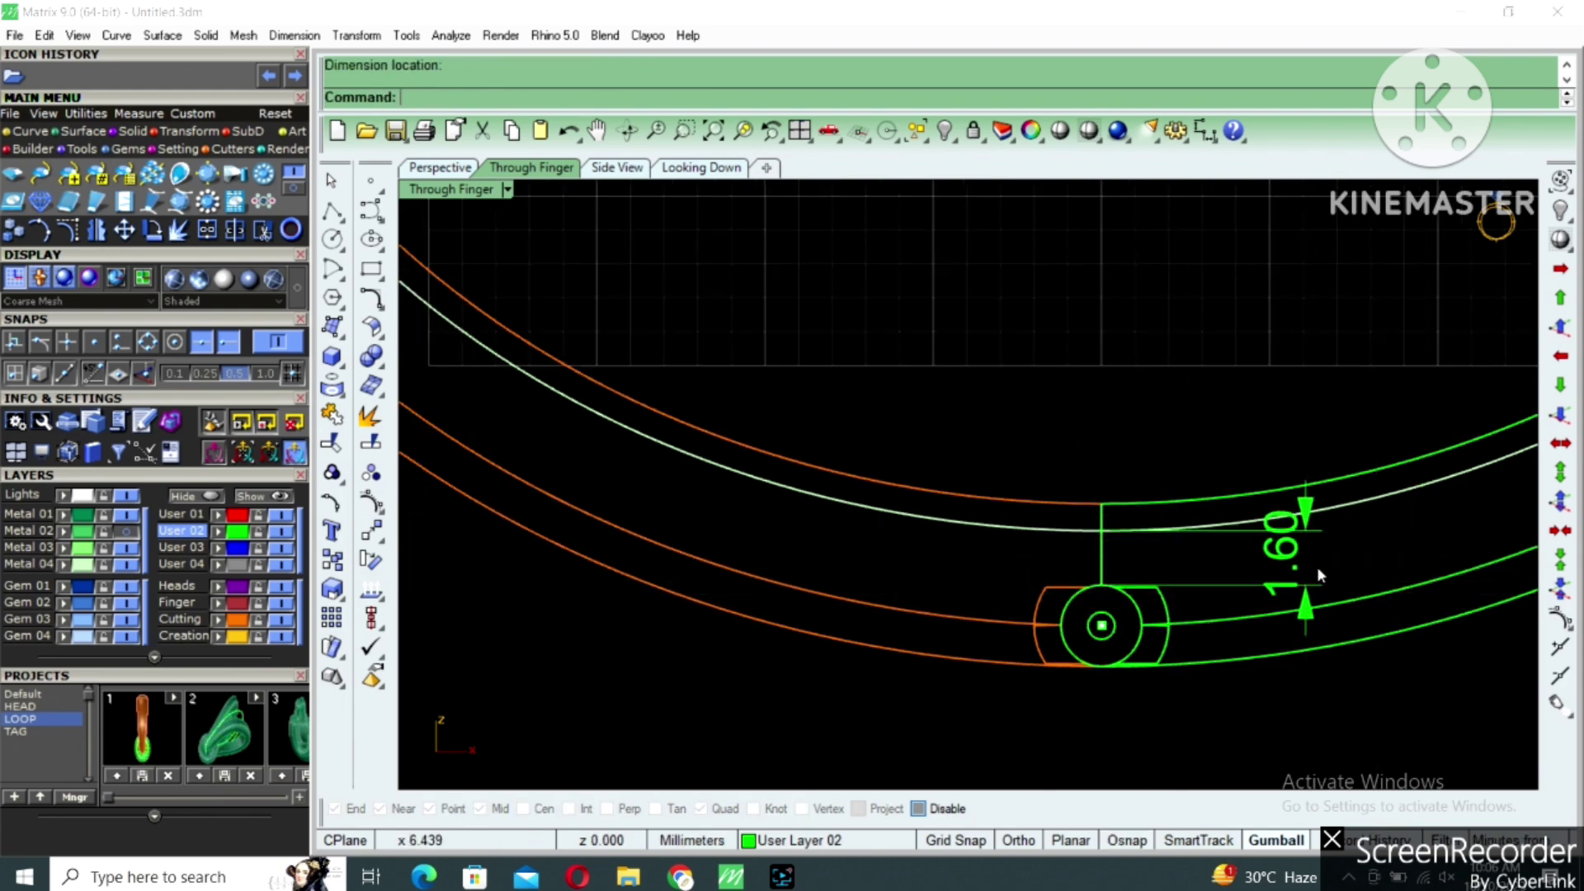
Hide both inner strips in the Perspective view, inspect the channels behind them, and undo the hiding.
double_click(491, 189)
double_click(1034, 191)
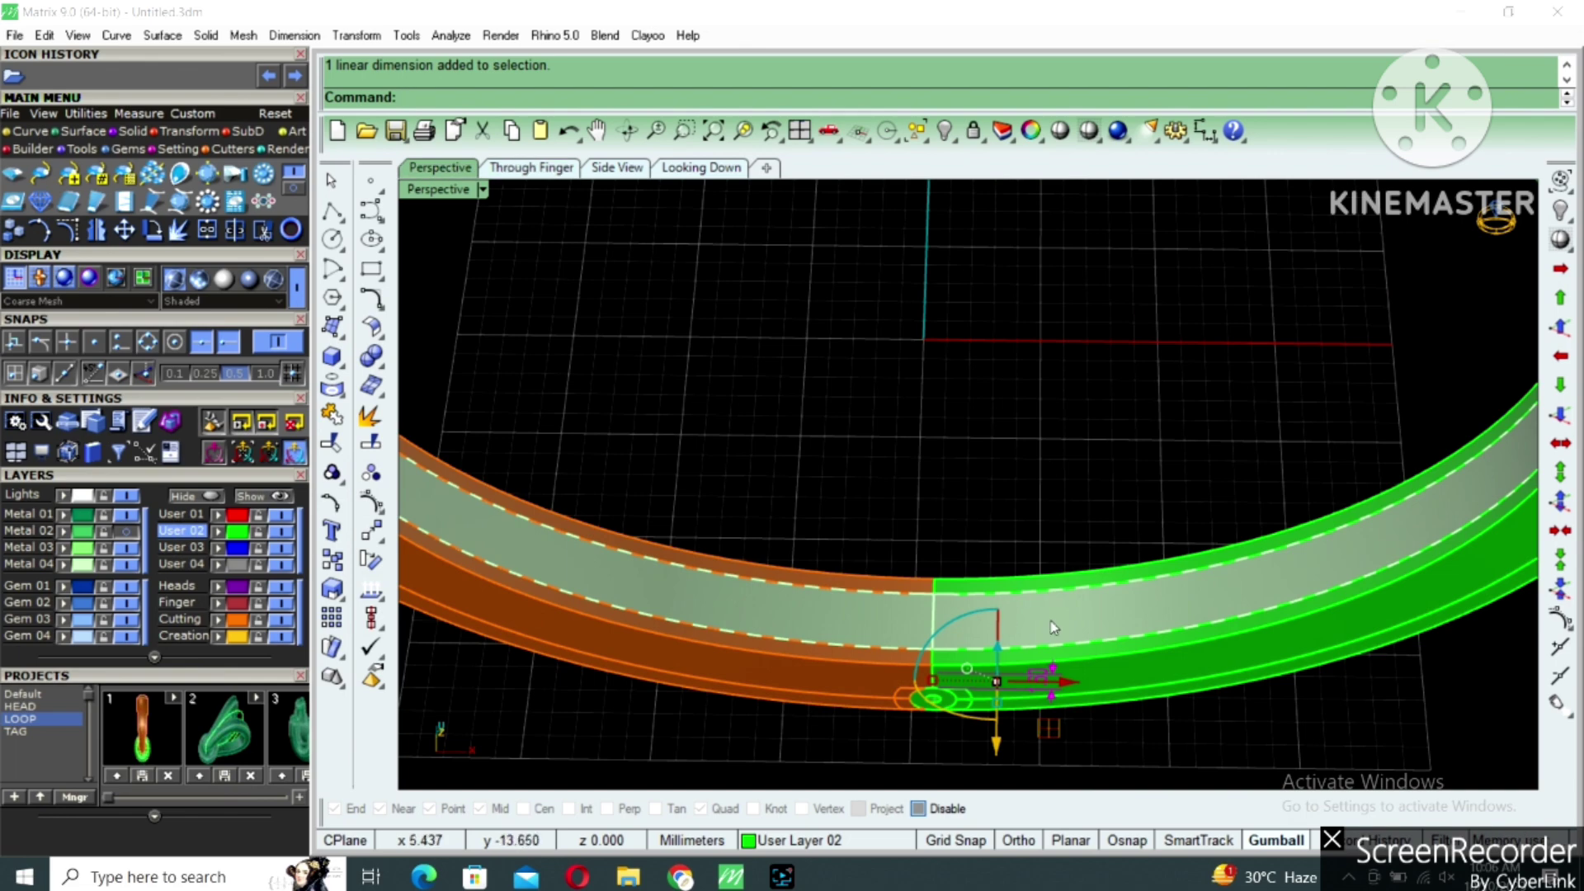
click(855, 596)
key(Return)
text(h)
key(Return)
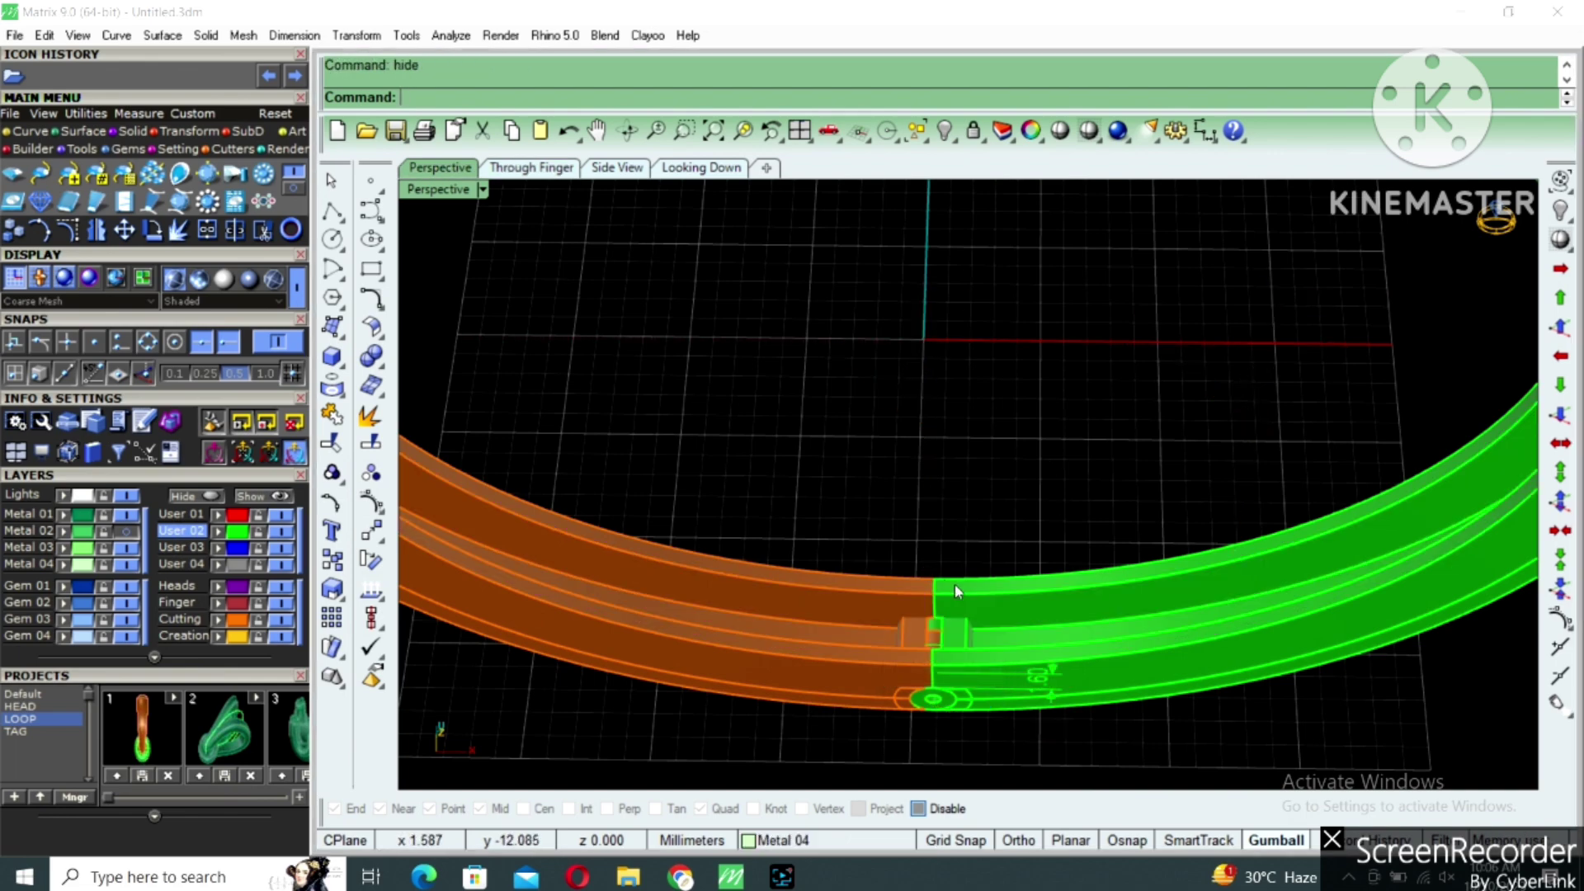
right_drag(958, 587, 904, 668)
scroll(838, 561, down, 5)
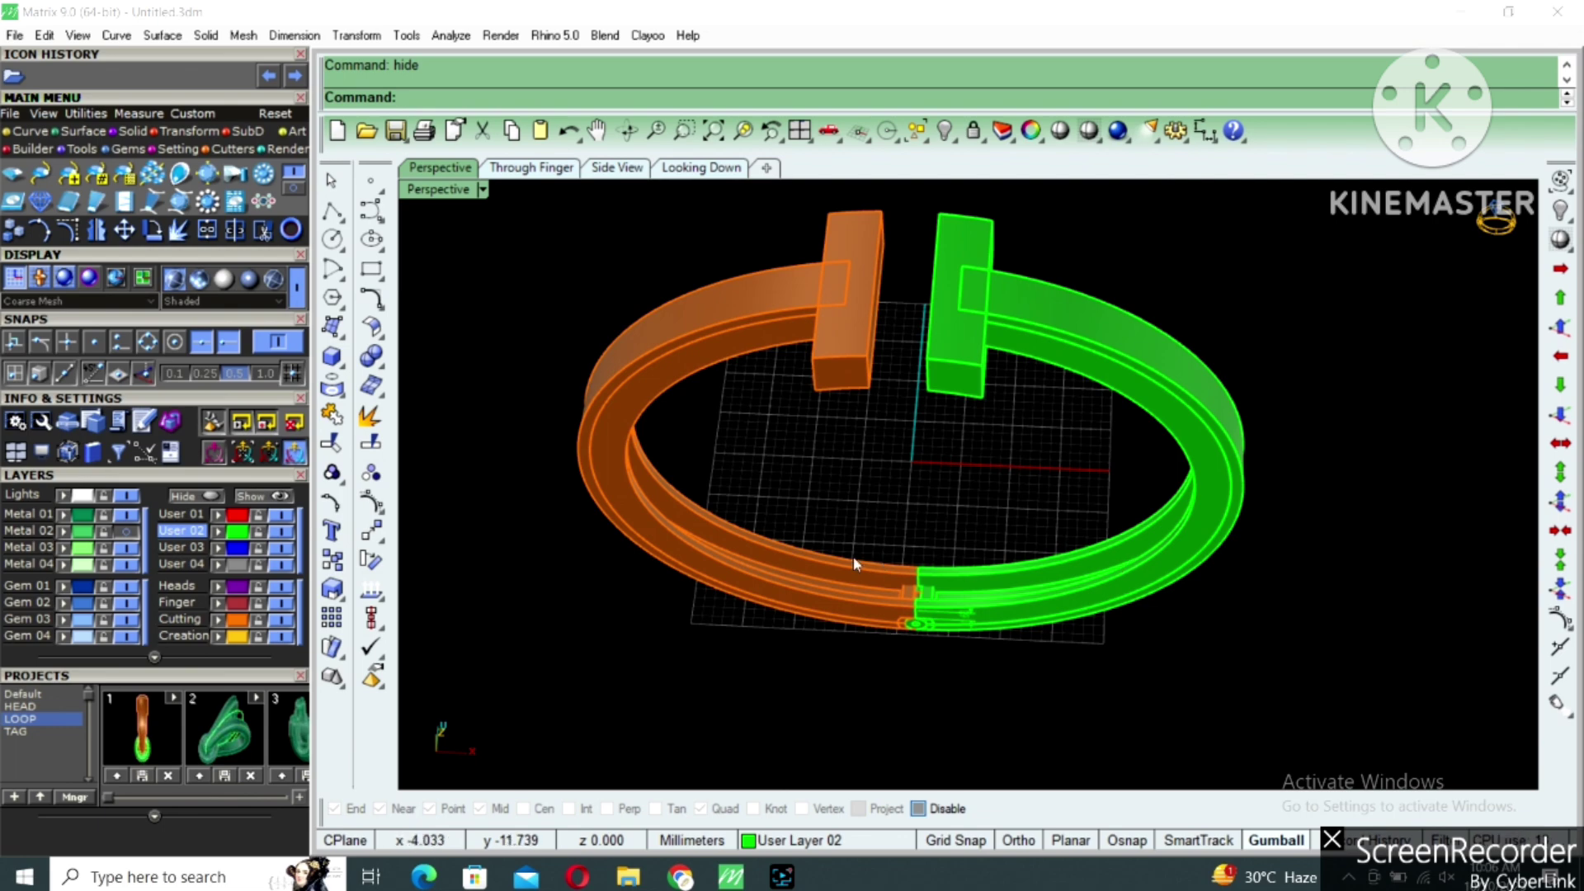
right_drag(987, 591, 907, 608)
key(ctrl+z)
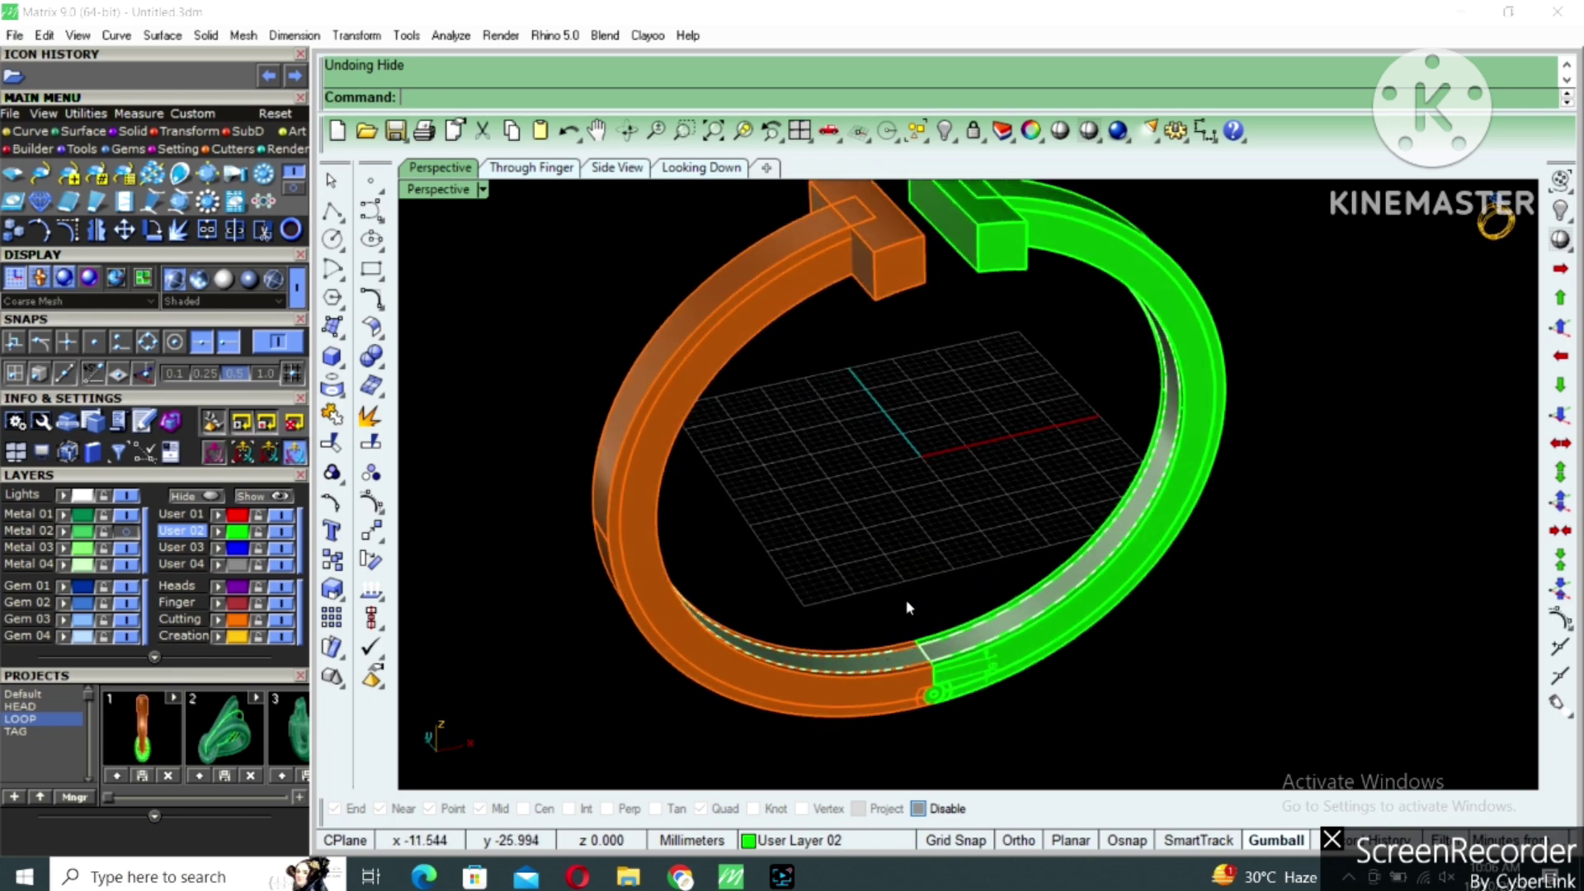
Delete the dimension near the hinge and the inner strip of the green half band.
scroll(1037, 588, down, 3)
right_drag(1037, 589, 957, 690)
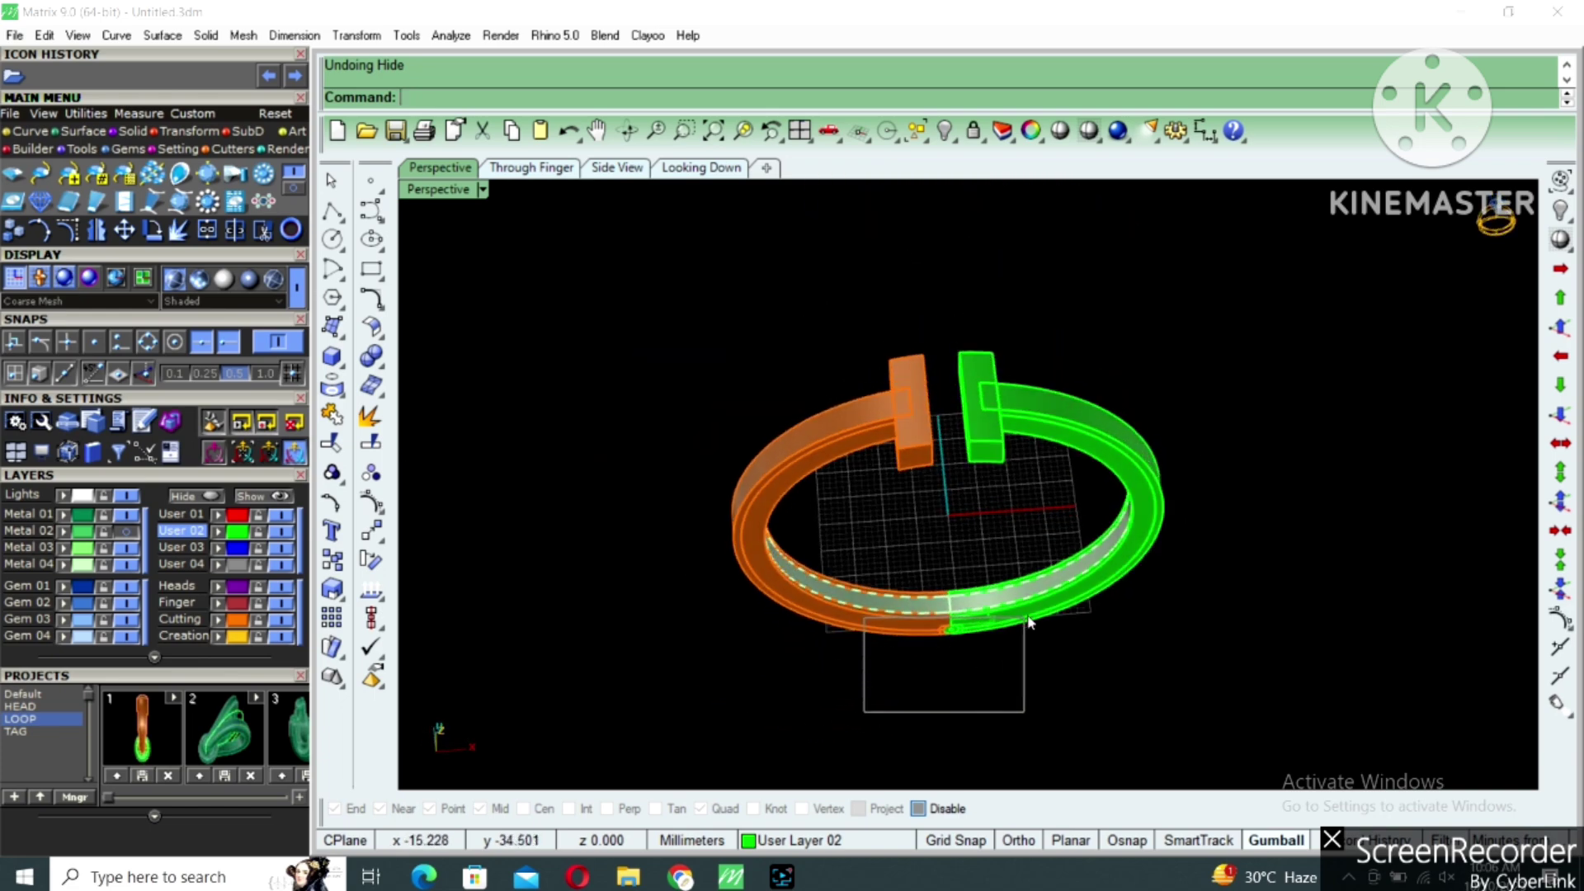
key(Delete)
right_drag(894, 556, 1022, 453)
scroll(841, 479, up, 6)
scroll(853, 481, up, 3)
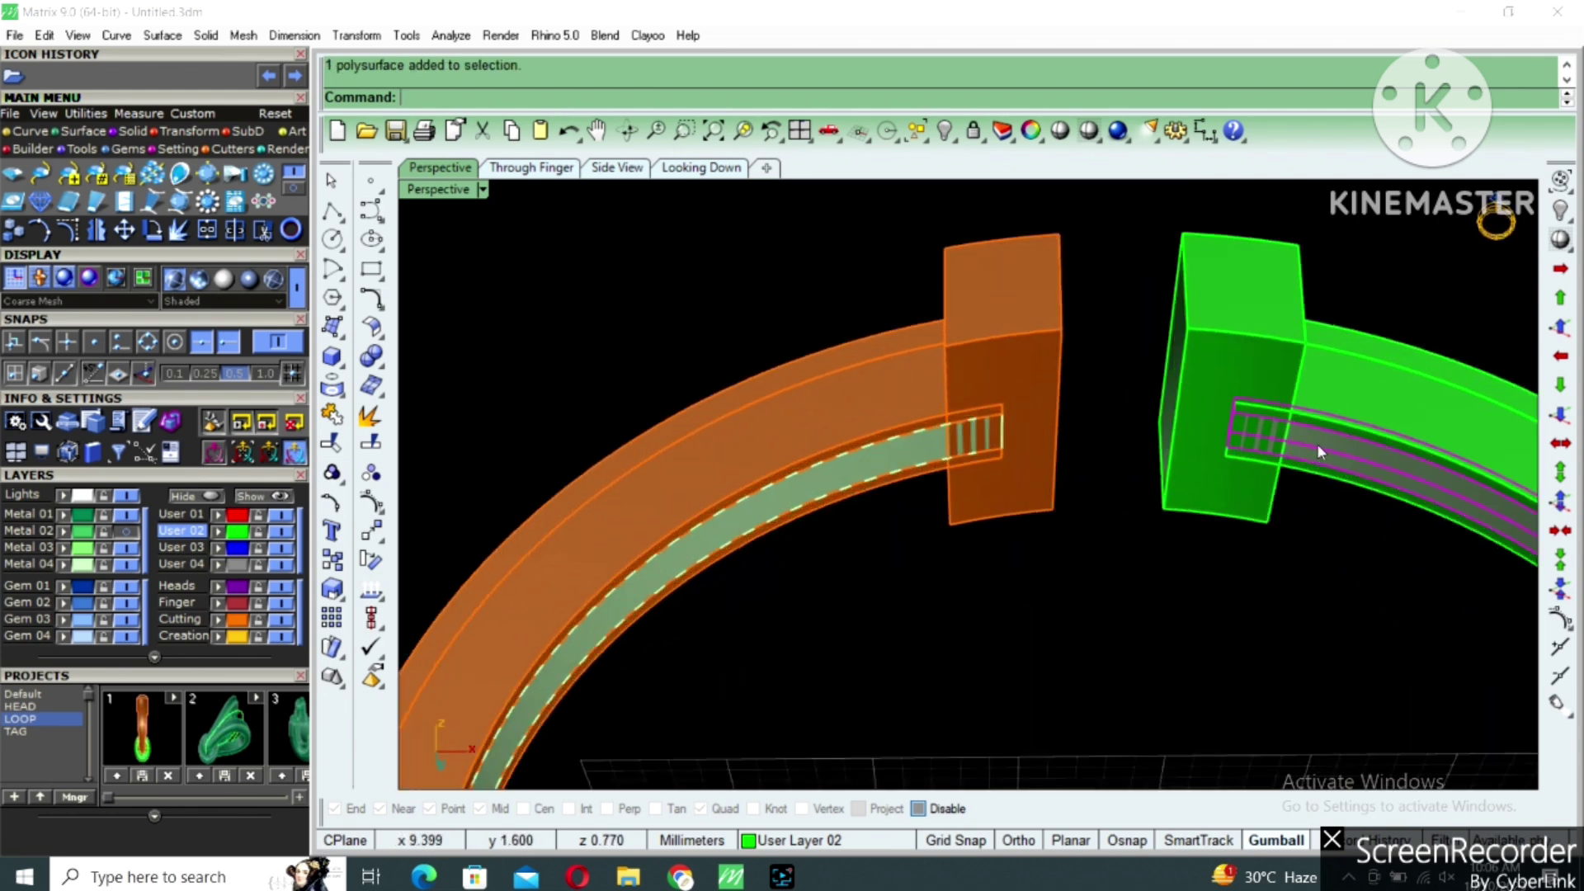
key(Delete)
Create a vertical cutter across the orange half's inner strip where it meets the bar end block.
click(933, 439)
right_drag(933, 439, 937, 566)
key(Return)
click(948, 472)
click(937, 375)
scroll(946, 478, down, 4)
click(943, 566)
scroll(943, 577, down, 4)
drag(945, 614, 944, 419)
Split off the end of the orange half's inner strip inside the bar end block with the vertical cutter.
click(896, 525)
right_drag(896, 537, 935, 503)
scroll(936, 504, up, 10)
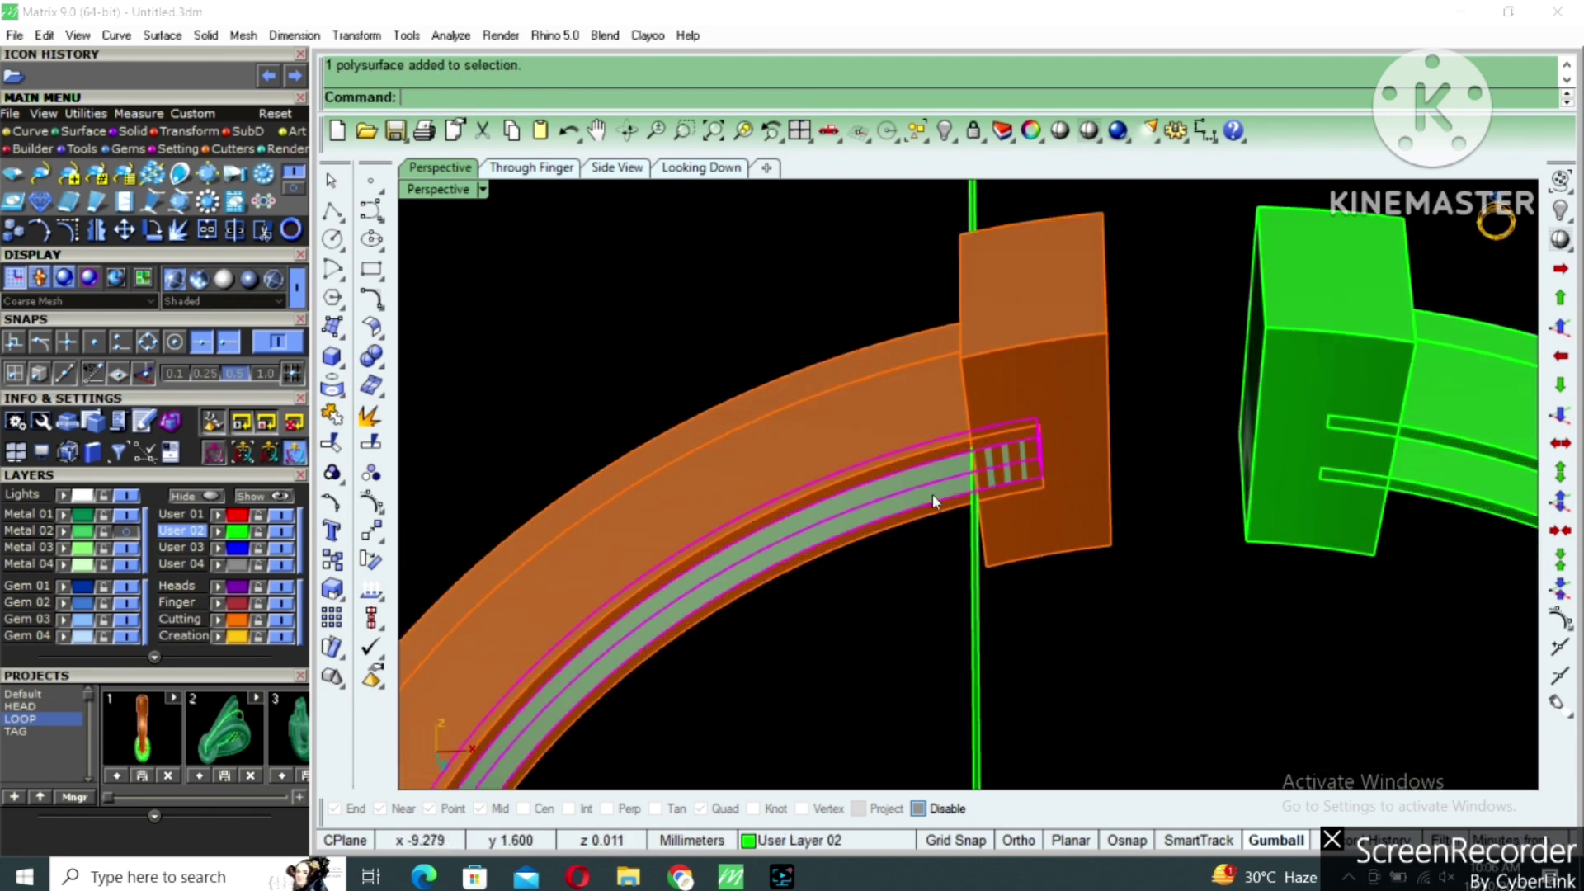
text(s)
key(Return)
click(976, 634)
key(Return)
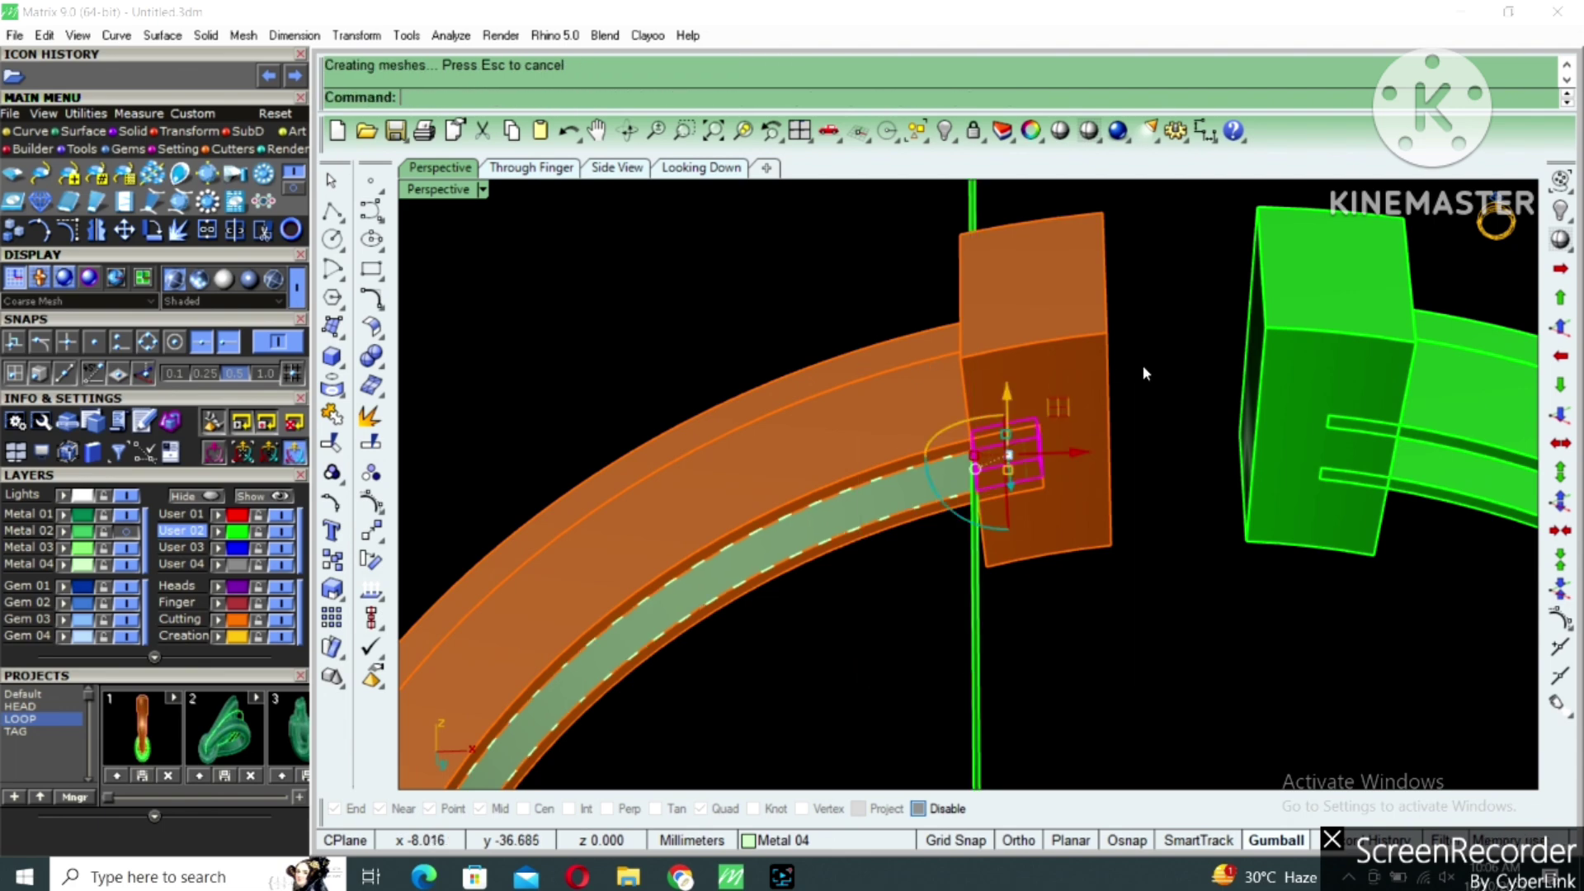
Mirror the shortened inner strip of the orange half onto the green half, starting the mirror plane at 0.
click(916, 503)
scroll(1035, 460, down, 5)
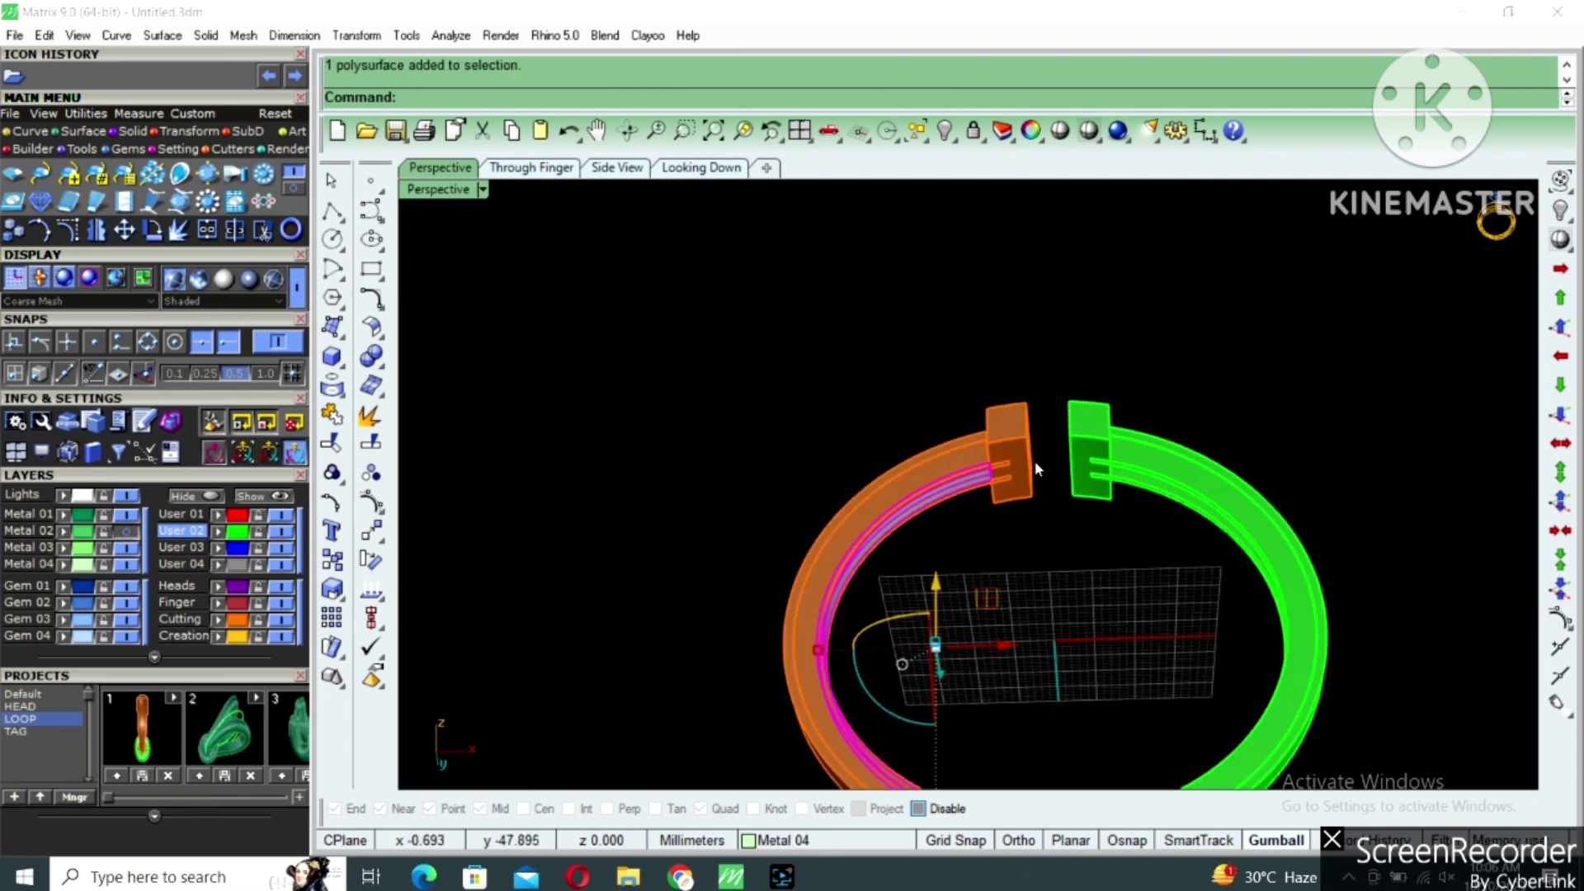
text(mirror)
key(Return)
text(0)
key(Return)
click(1042, 453)
Display the bangle in Working Shade mode and examine it from all sides.
right_drag(1040, 458, 1254, 516)
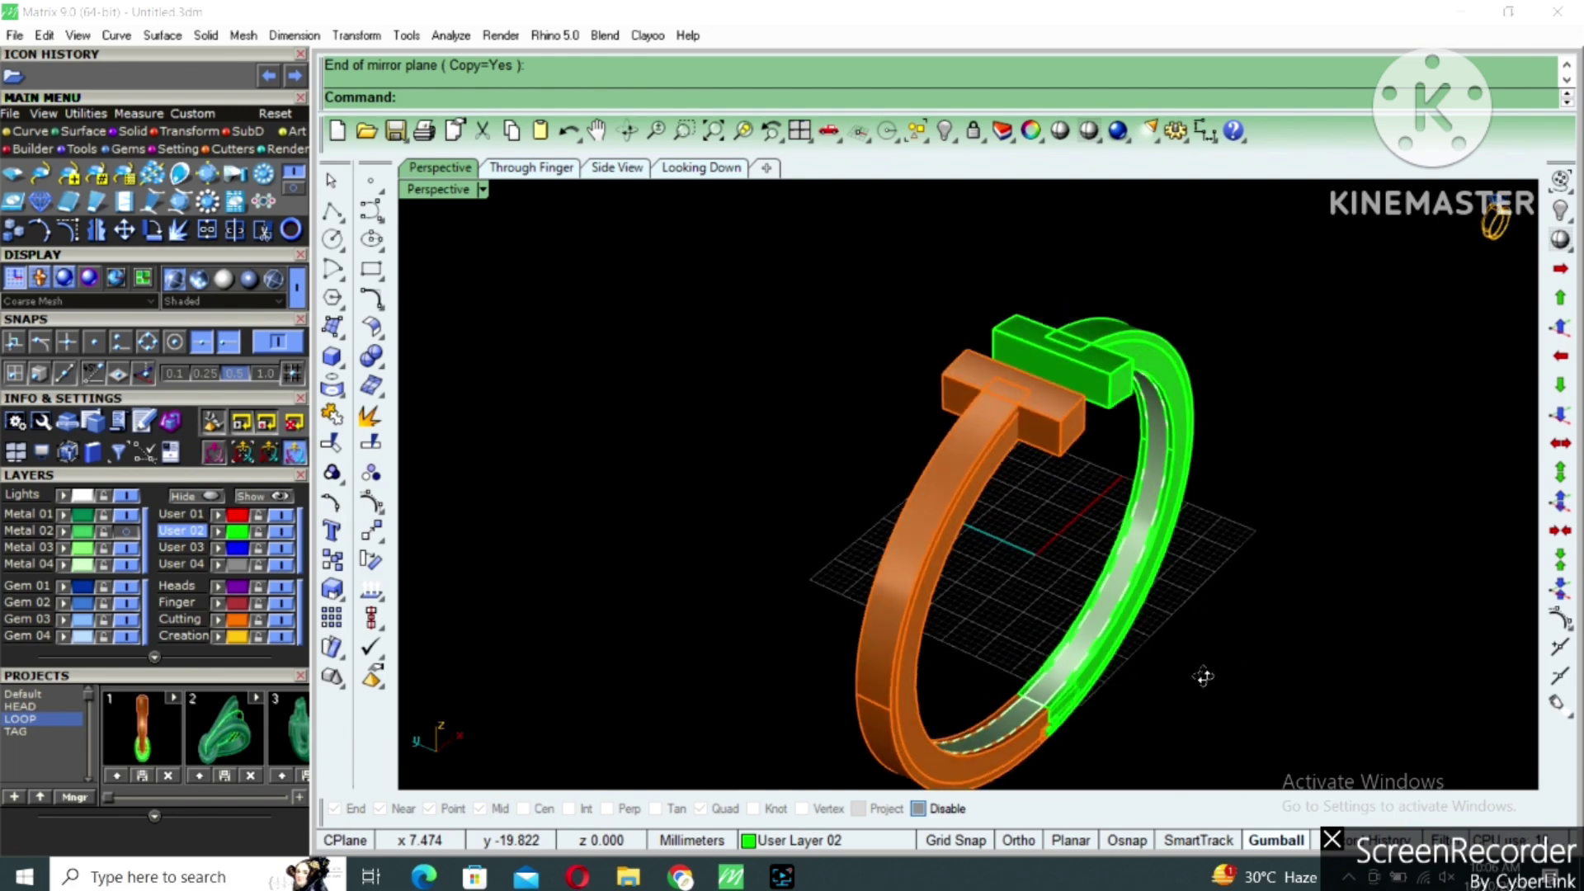
right_drag(1204, 676, 1037, 680)
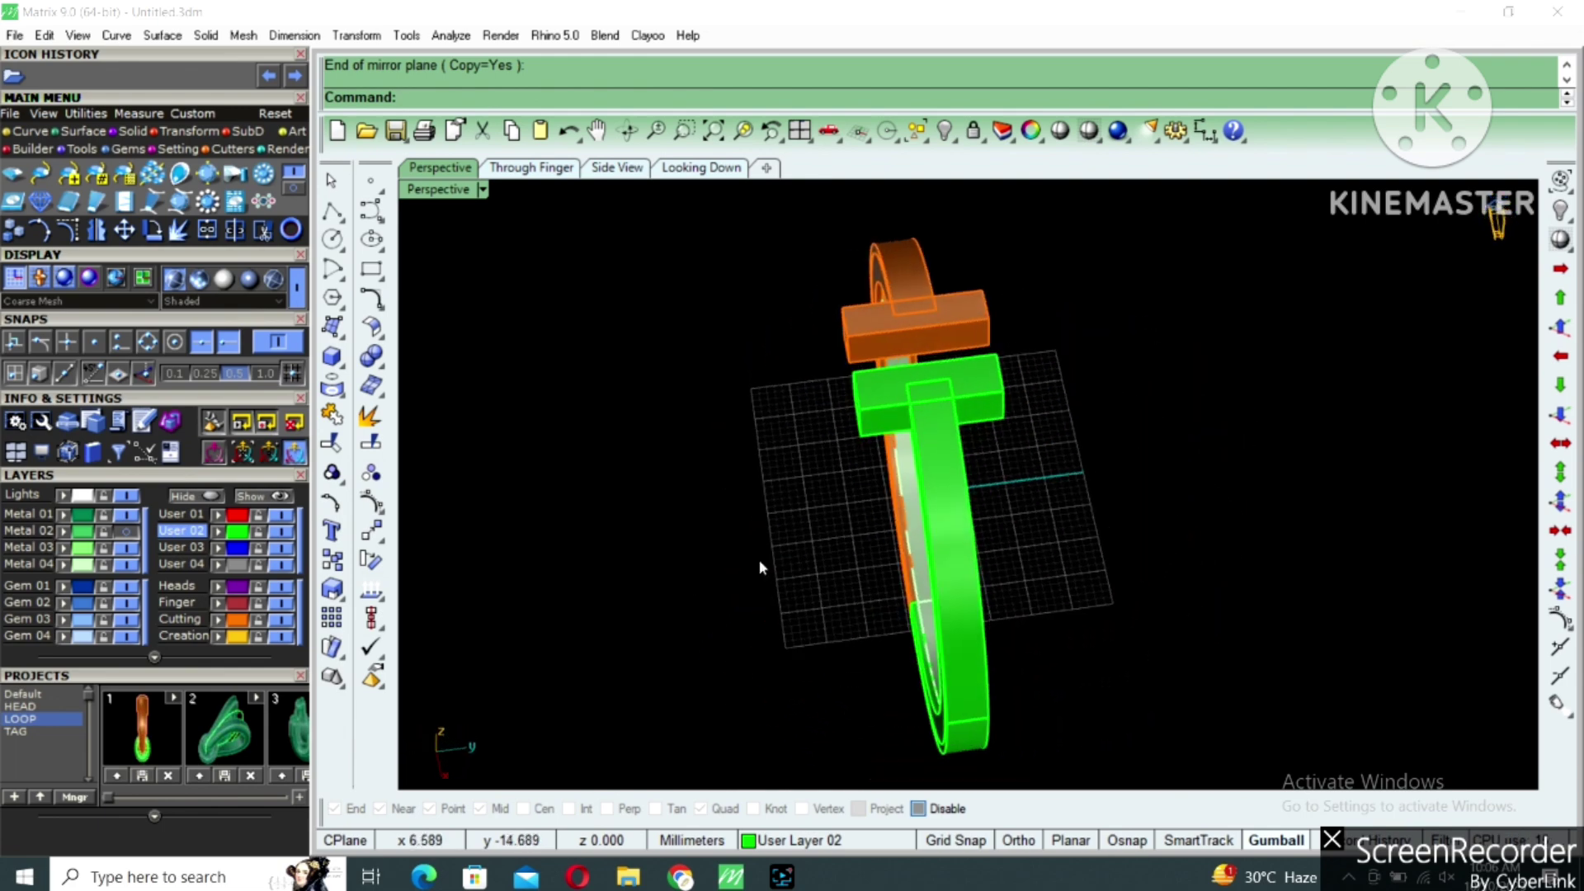
right_drag(760, 568, 1033, 617)
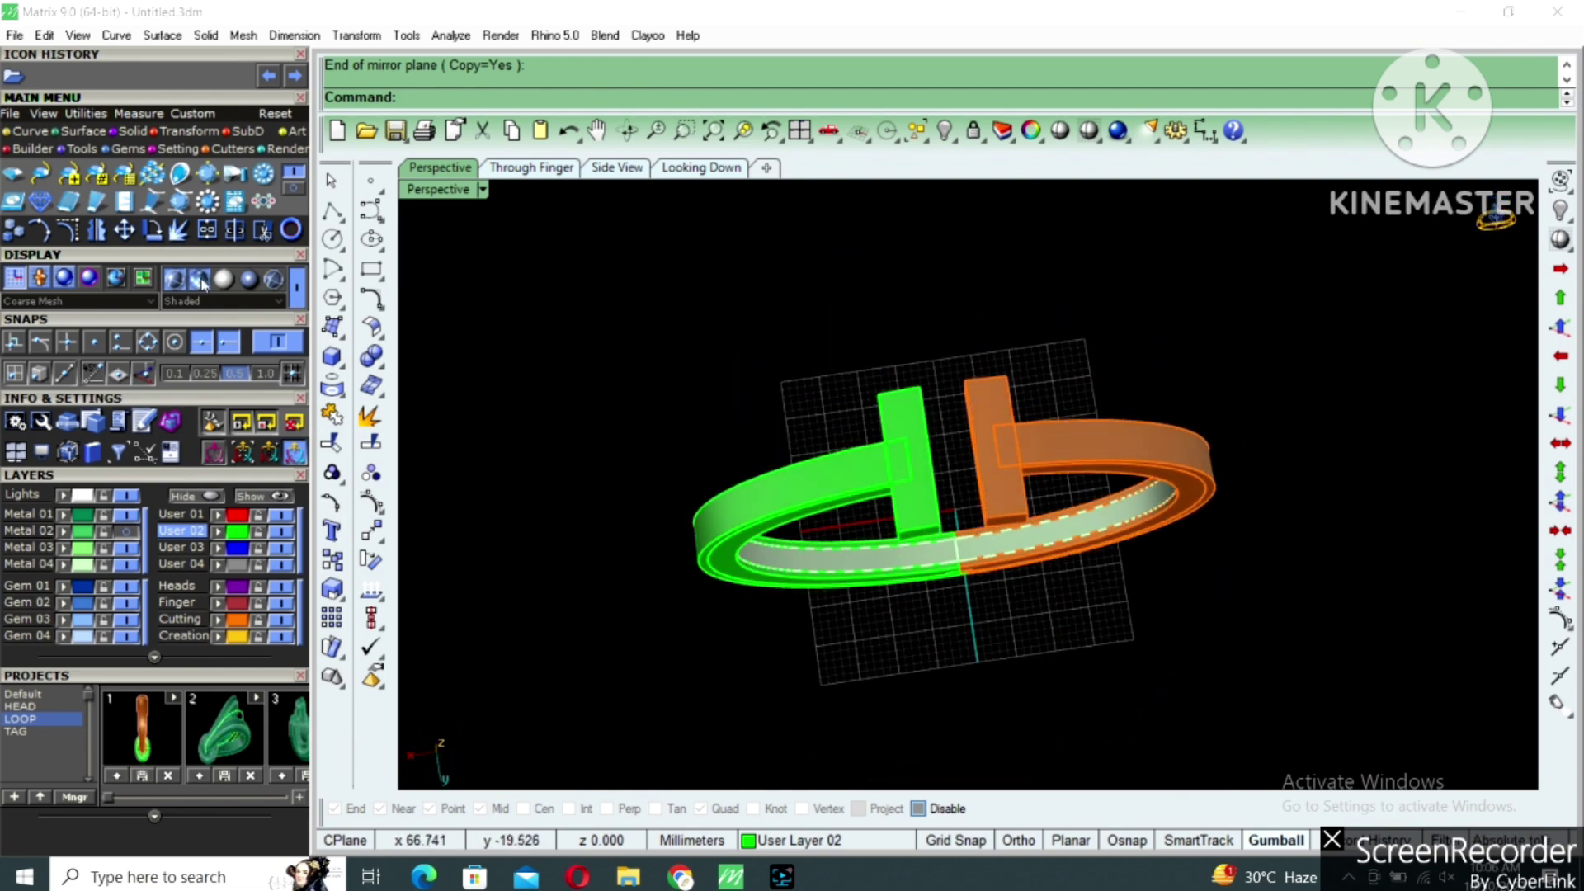
click(202, 282)
right_drag(1093, 672, 1008, 554)
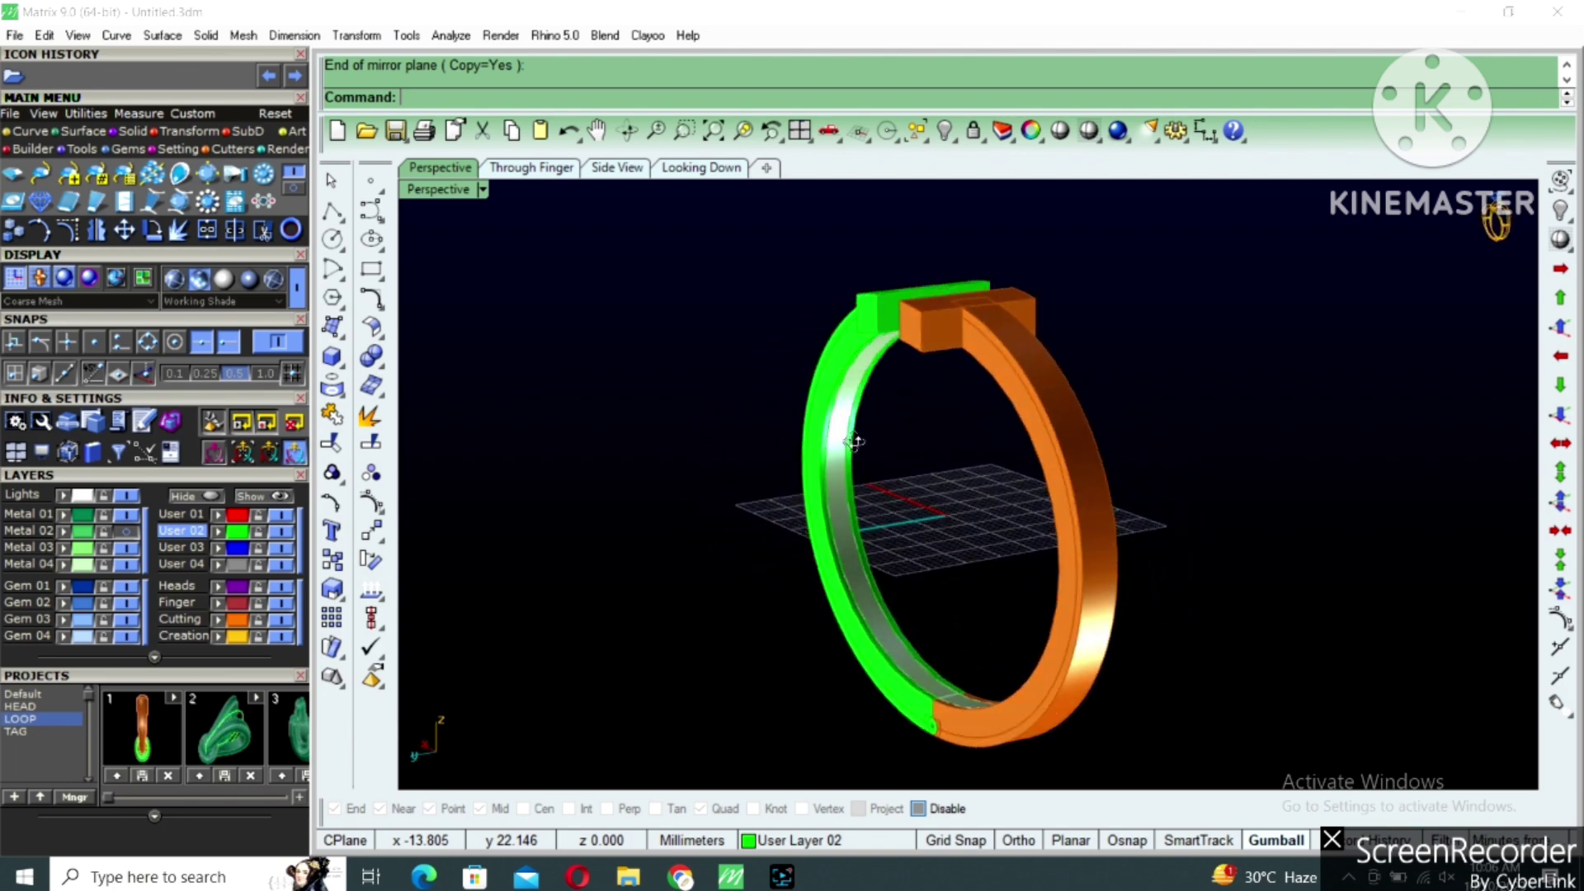
right_drag(1168, 470, 1173, 670)
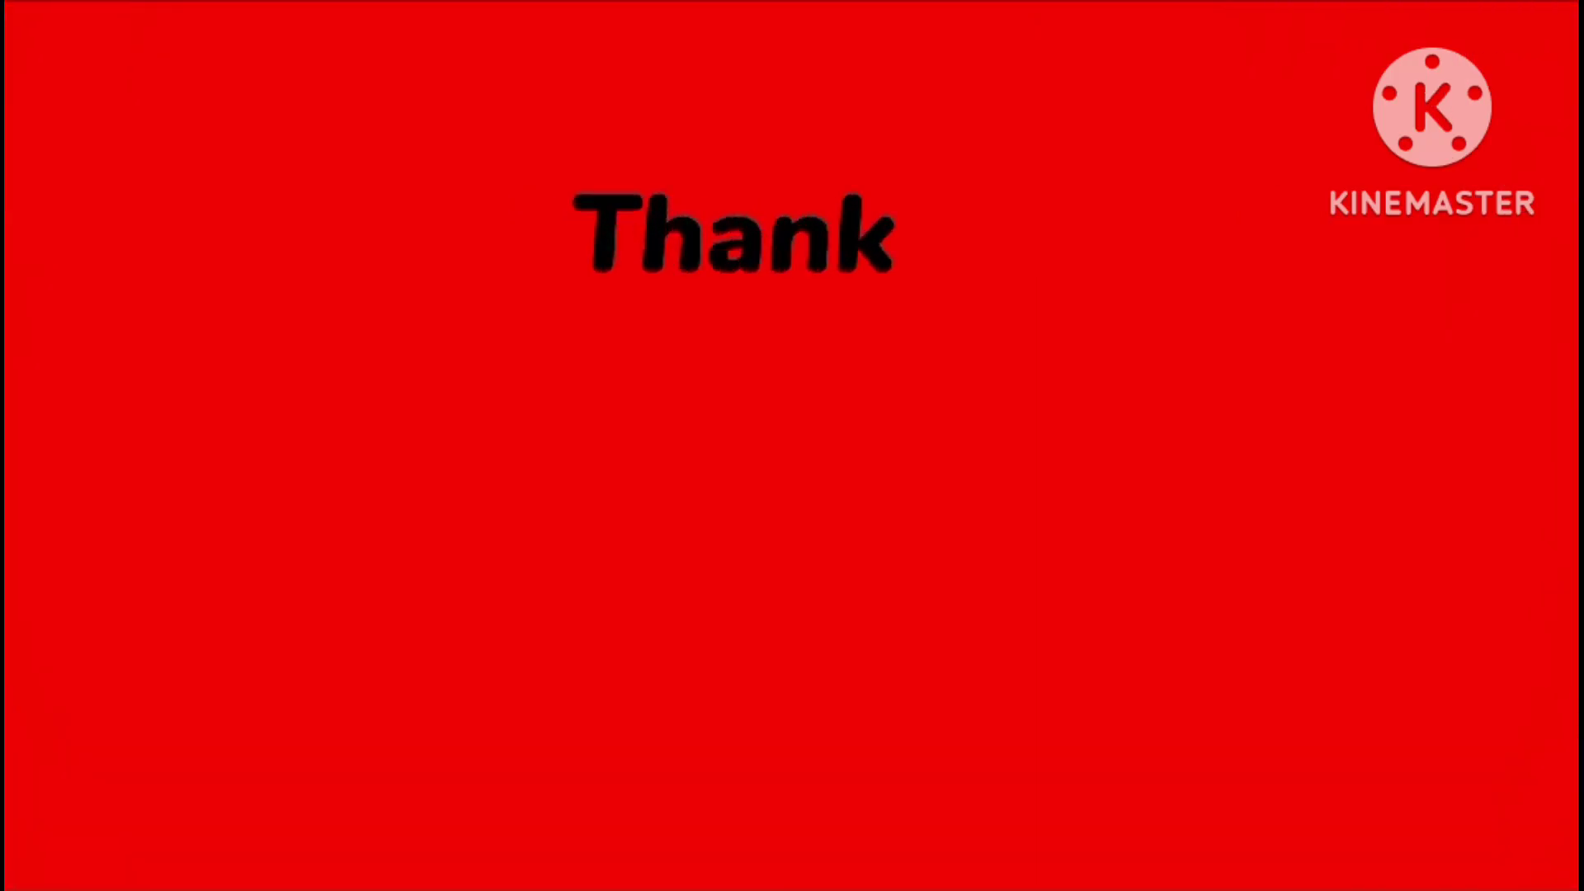